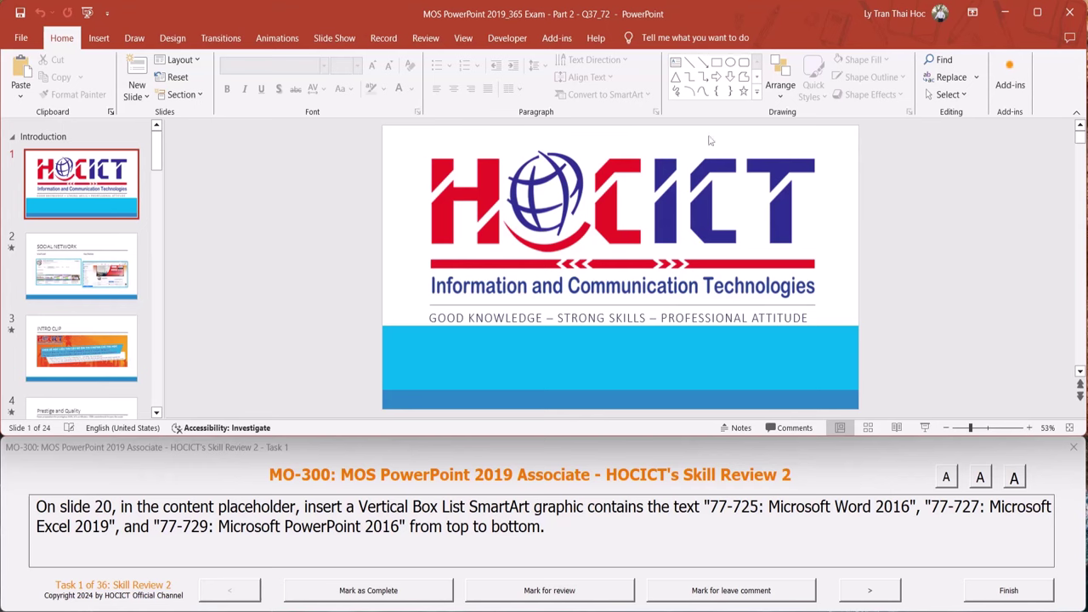
Go to slide 20, 'Exam', and select its empty content placeholder
scroll(128, 263, "down", 3)
scroll(127, 264, "down", 2)
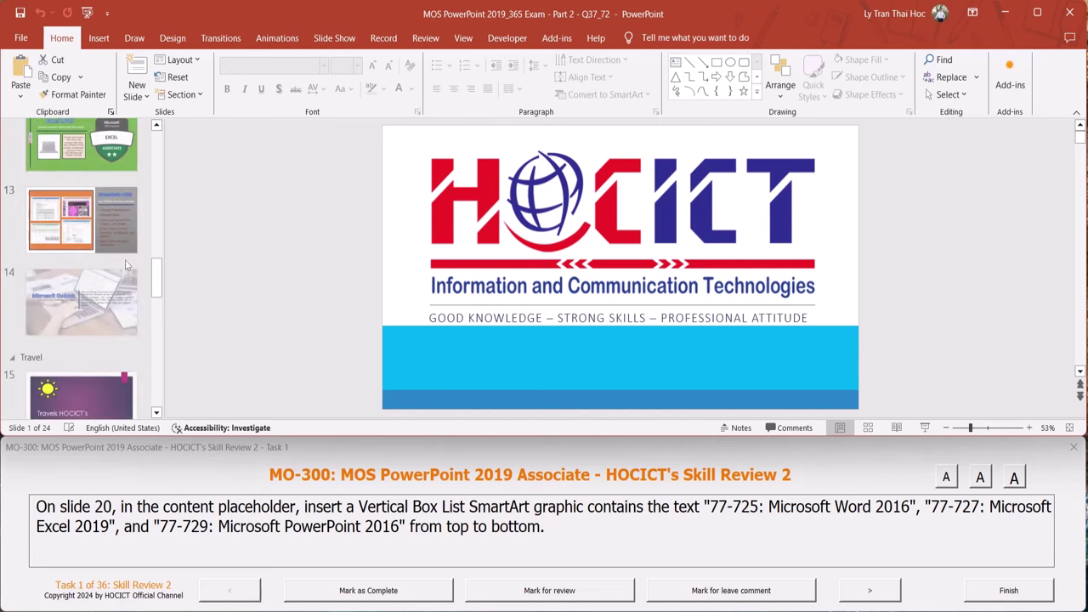
scroll(127, 265, "down", 2)
scroll(127, 270, "down", 2)
scroll(127, 275, "down", 2)
scroll(127, 274, "up", 2)
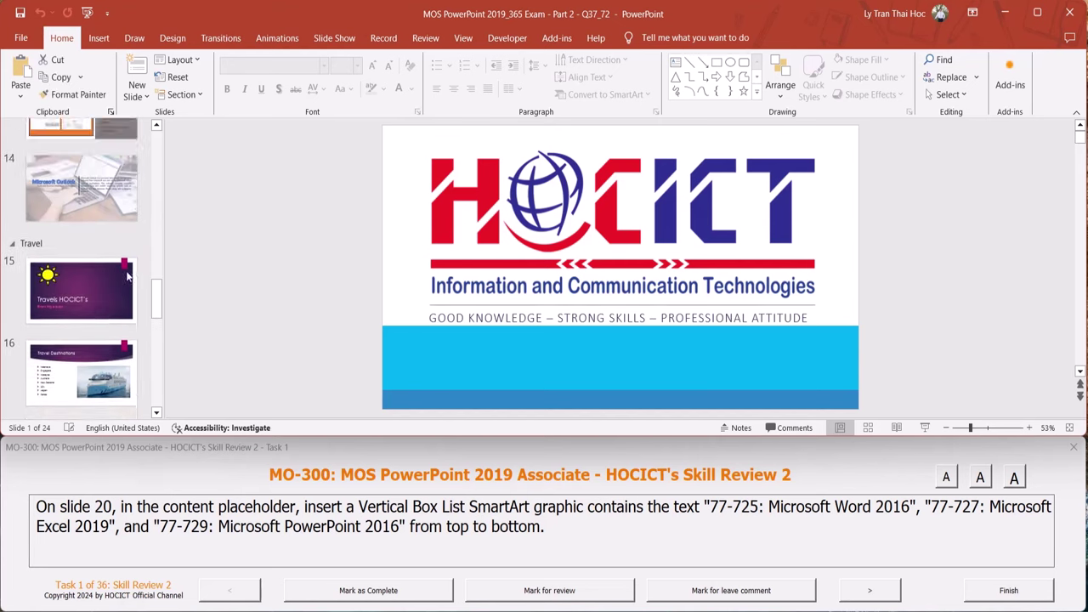
scroll(128, 272, "down", 2)
scroll(106, 251, "down", 2)
left_click(102, 244)
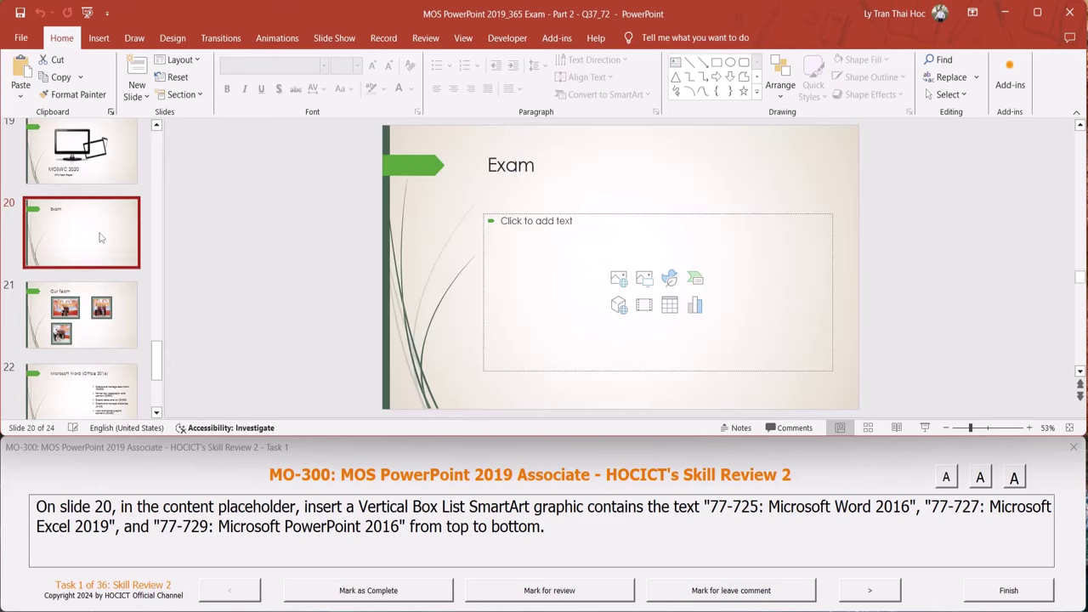
left_click(623, 213)
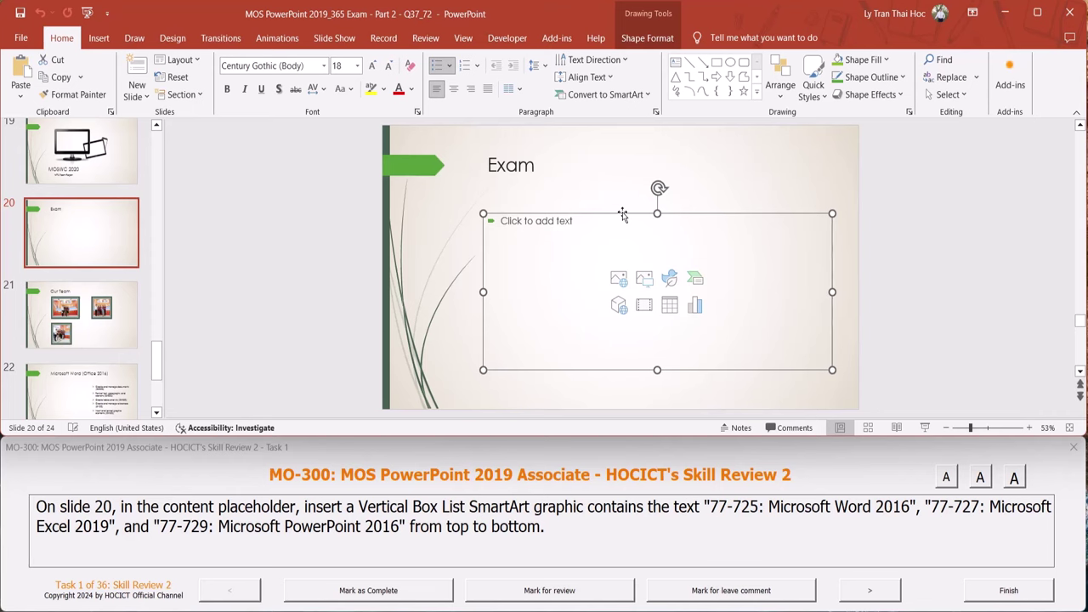
Insert a Vertical Box List SmartArt from the List category into the placeholder
left_click(695, 279)
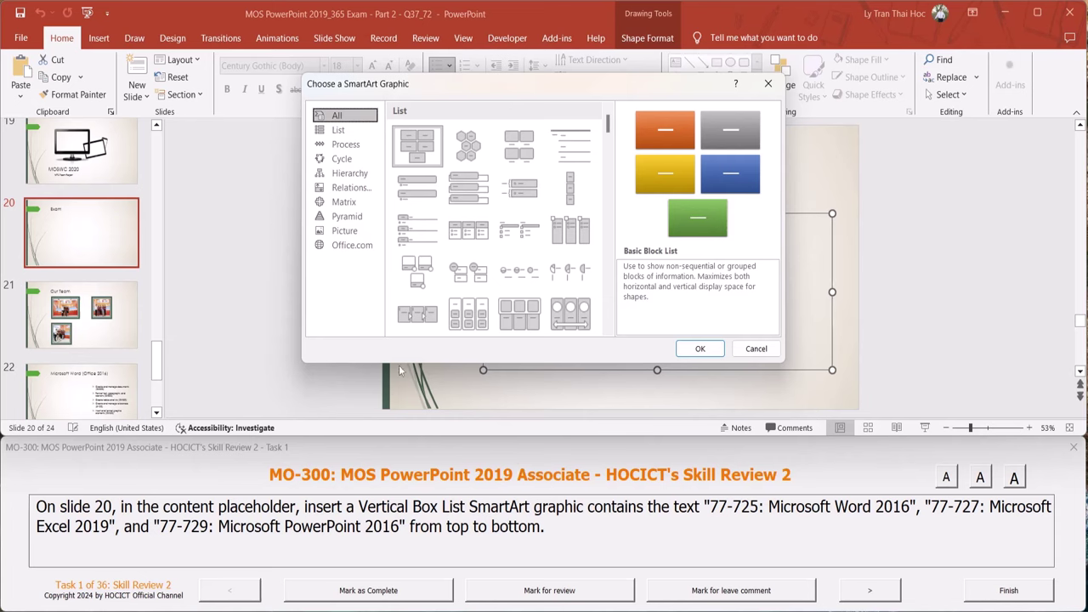
left_click(339, 130)
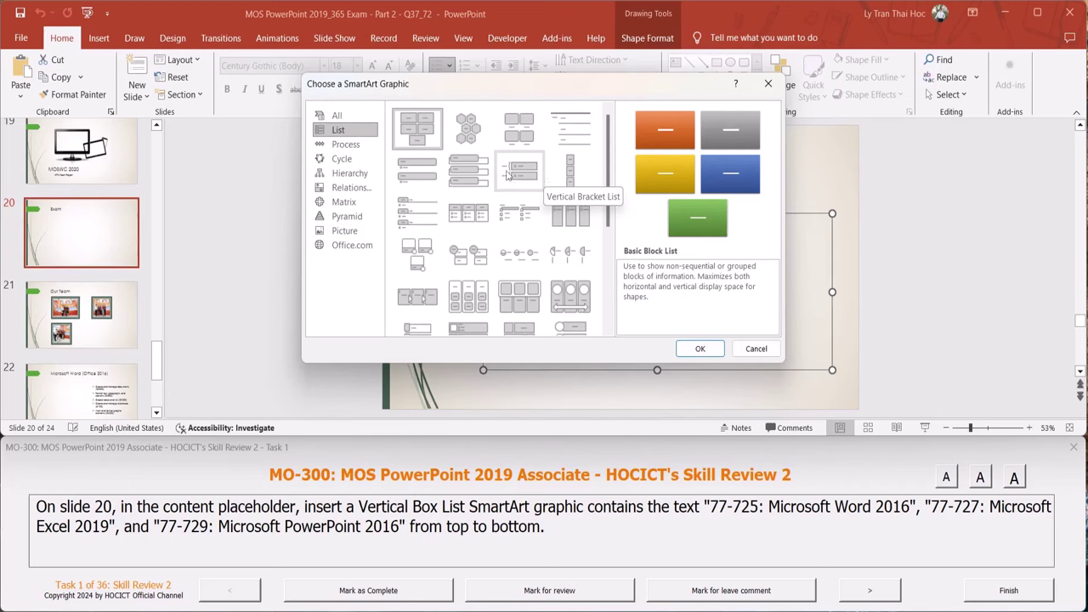
left_click(479, 173)
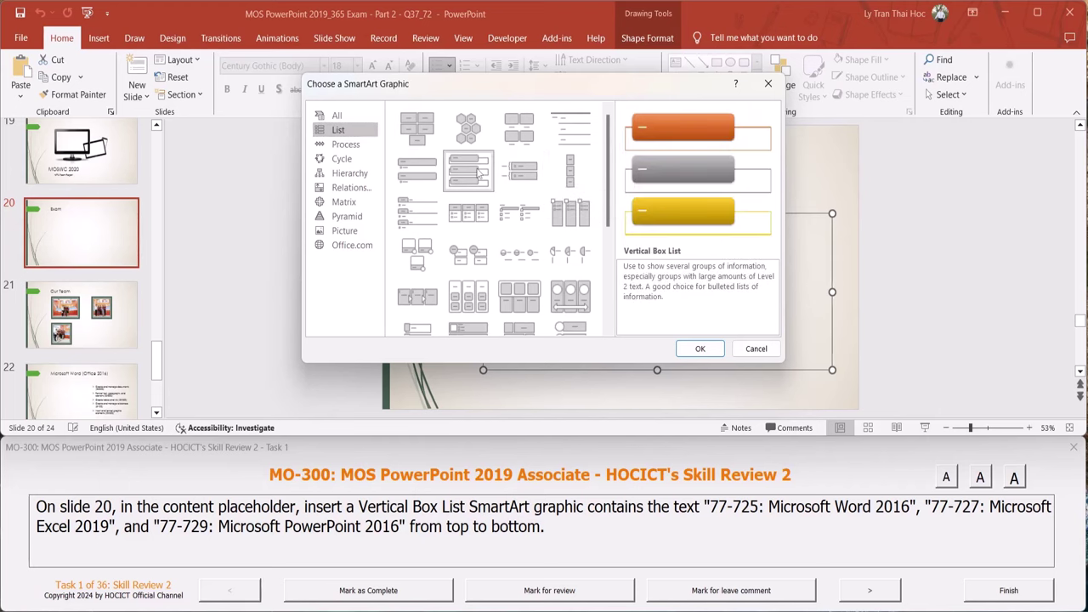
left_click(700, 350)
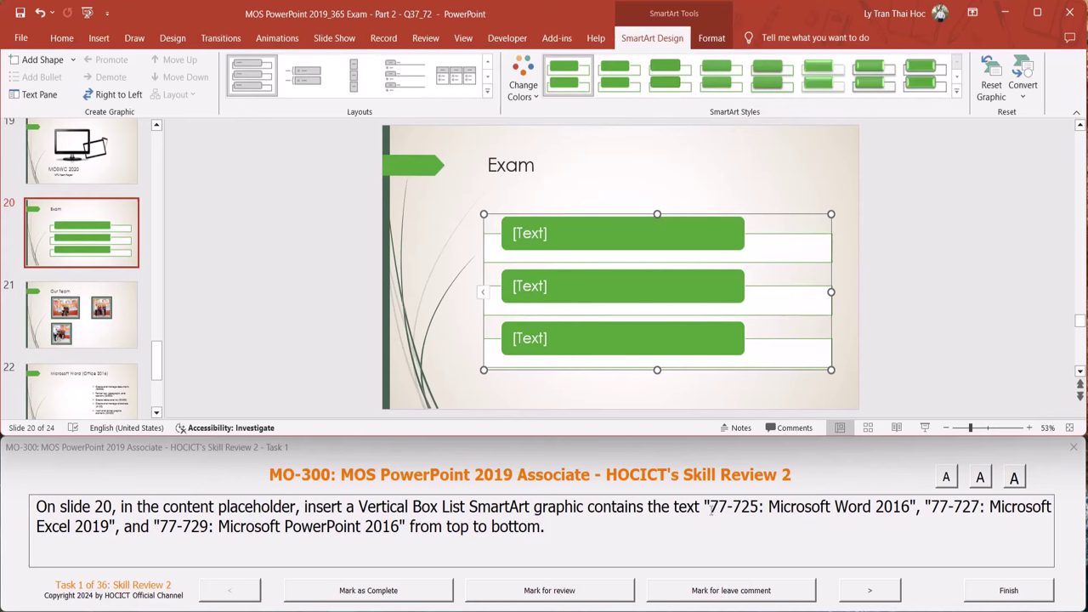
Paste '77-725: Microsoft Word 2016', '77-727: Microsoft Excel 2019' and '77-729: Microsoft PowerPoint 2016' into the three boxes
left_click_drag(710, 507, 910, 508)
key("ctrl+c")
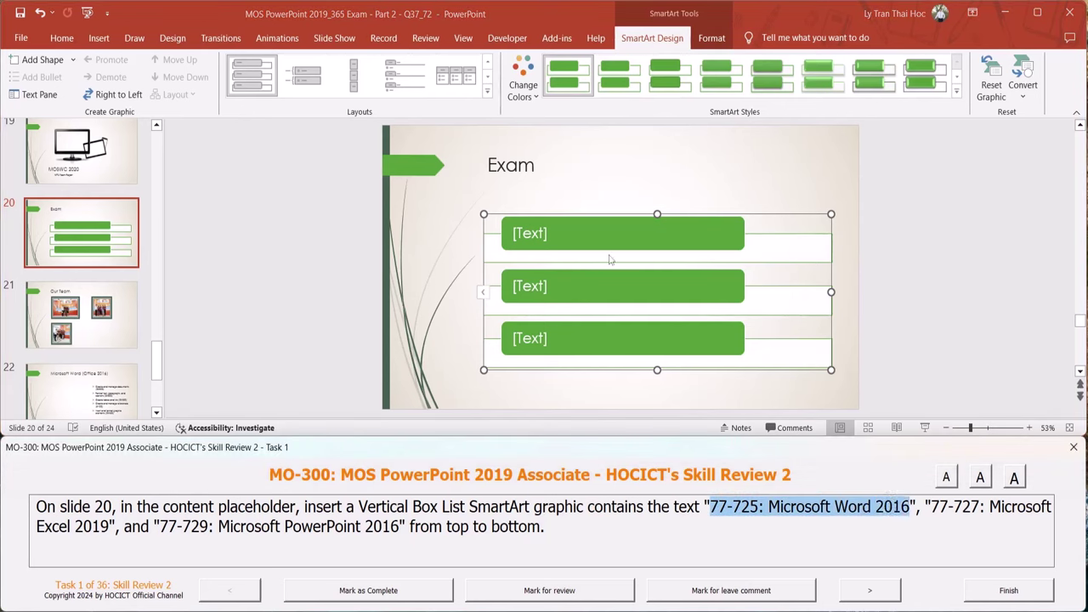
left_click(527, 232)
key("ctrl+v")
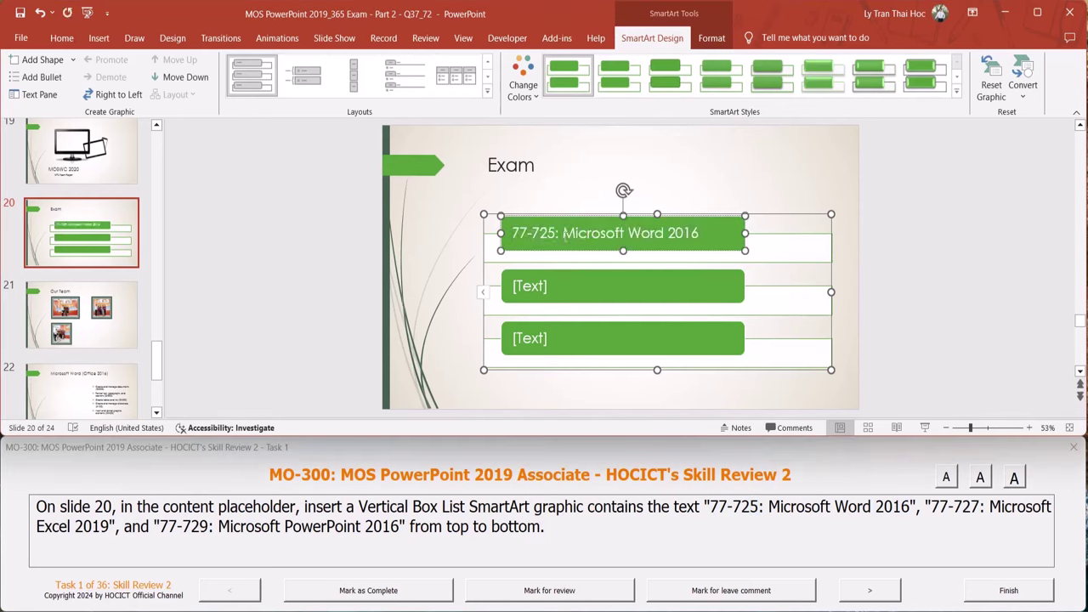
left_click_drag(931, 506, 115, 527)
key("ctrl+c")
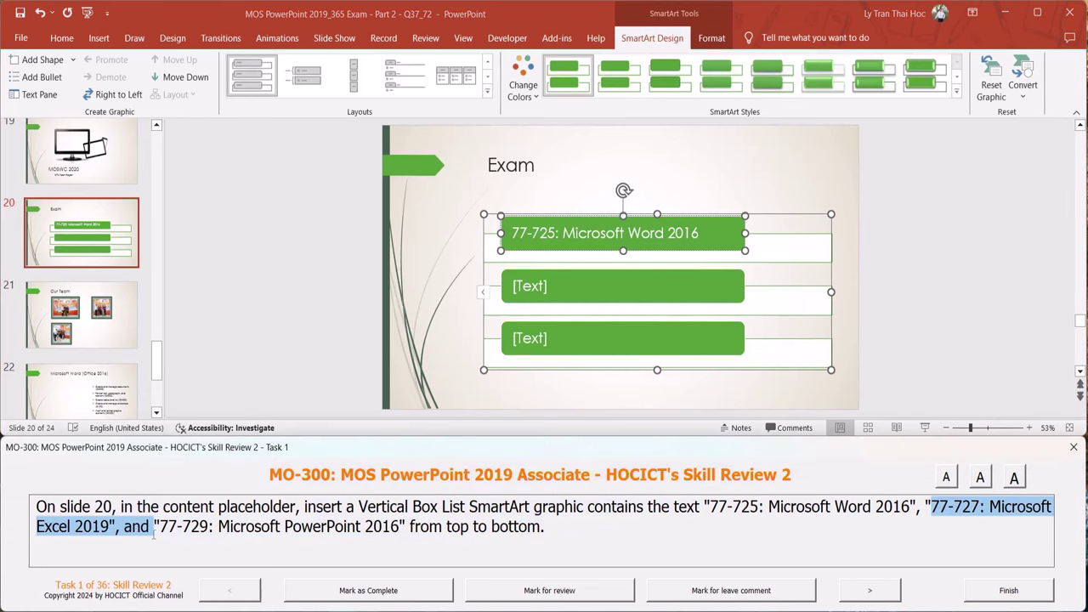
left_click(532, 286)
left_click(529, 287)
key("ctrl+v")
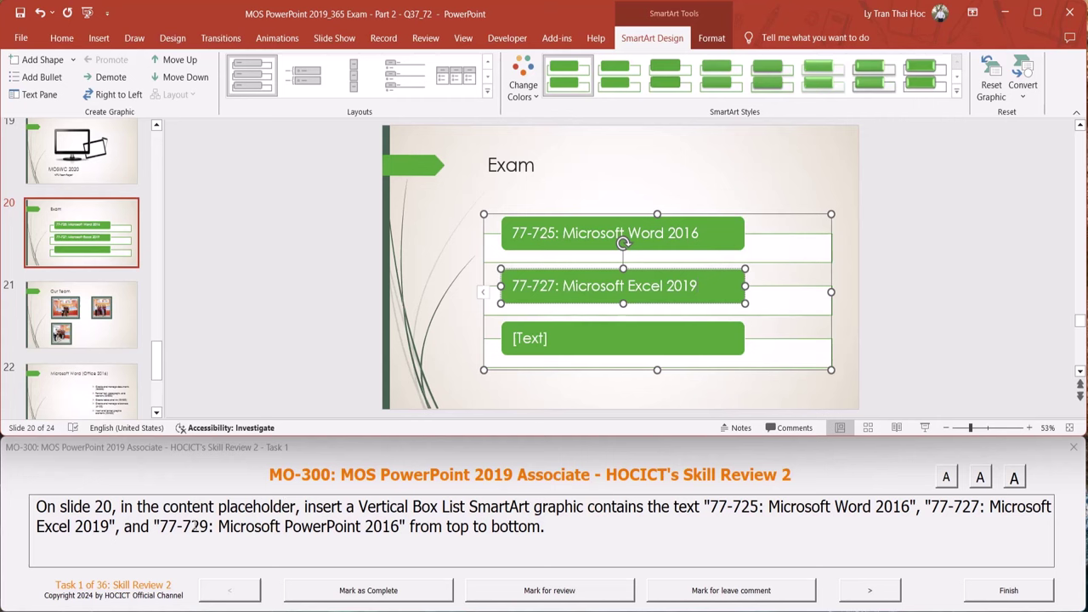
left_click_drag(159, 526, 399, 526)
key("ctrl+c")
left_click(546, 340)
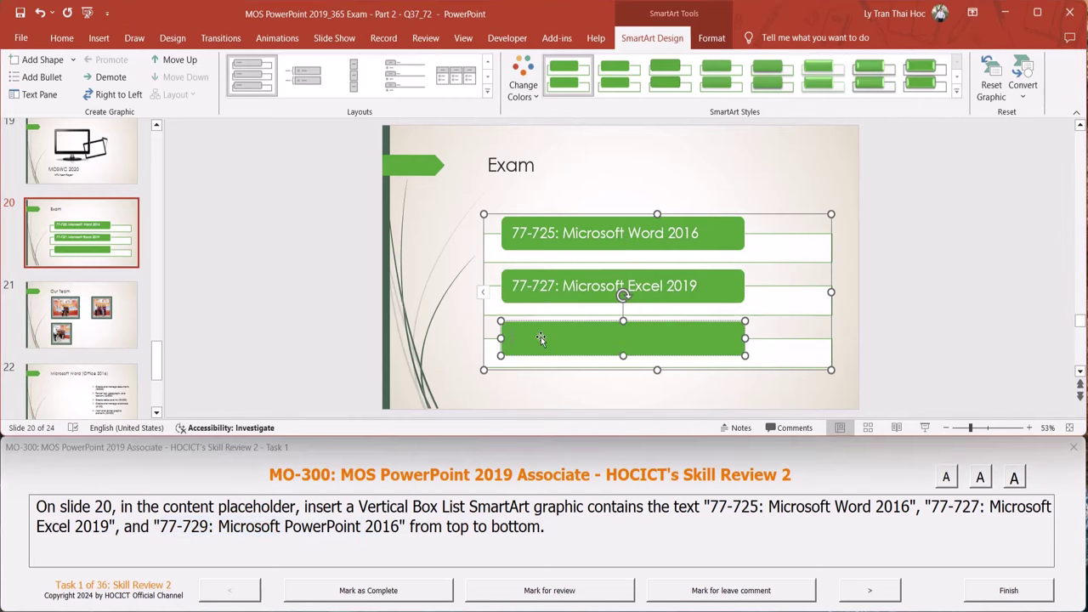
key("ctrl+v")
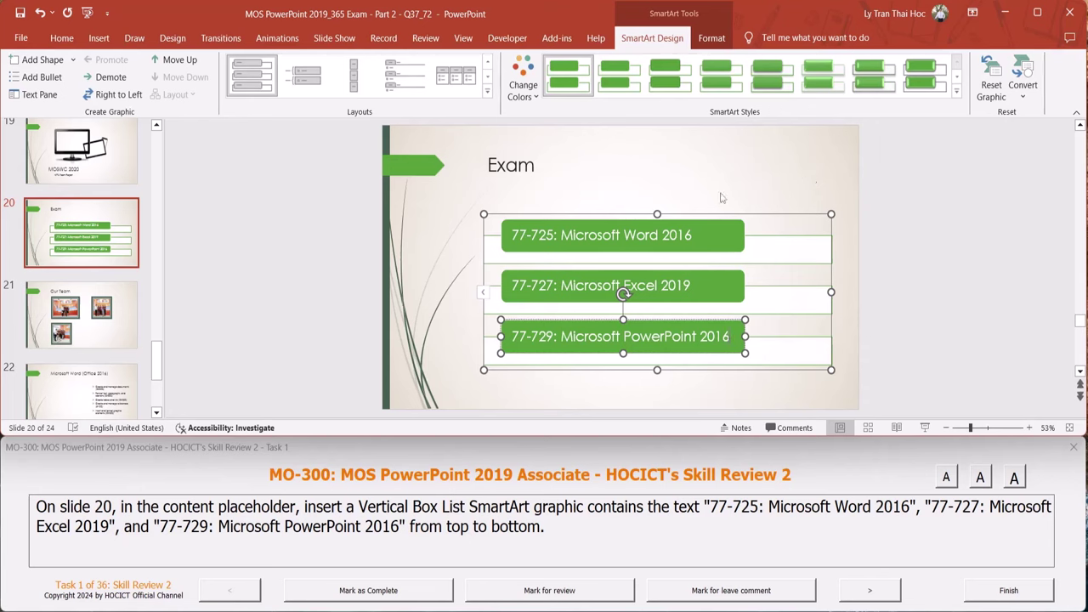
Edit the year digits at the end of the Word box text
left_click(695, 240)
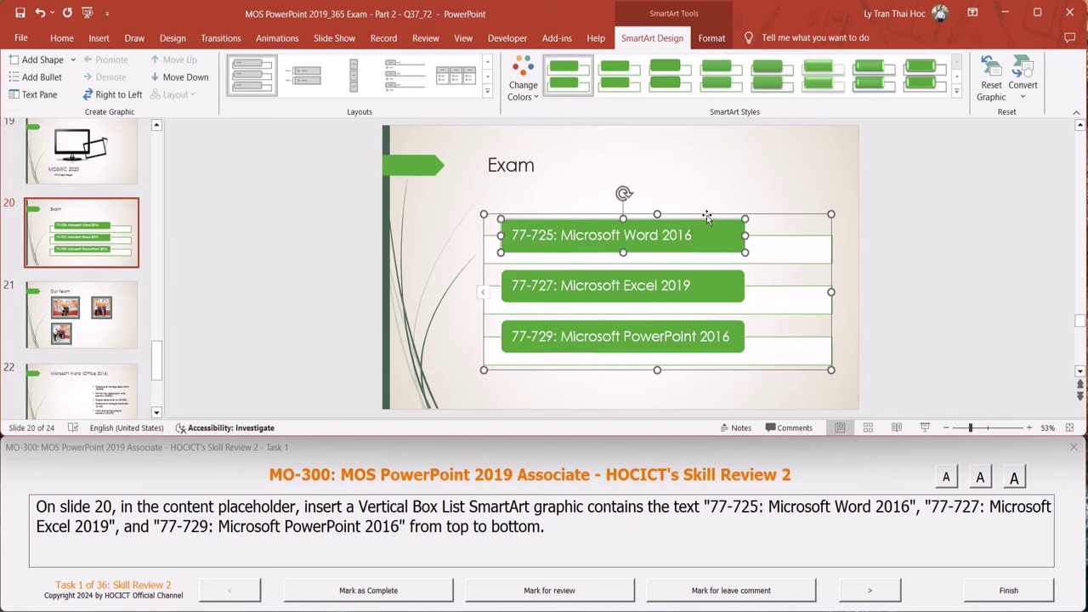
type("6")
key("BackSpace")
type("9")
key("BackSpace")
type("6")
Change the Excel box year from 2019 to 2016 and advance the exam to task 2
left_click(690, 284)
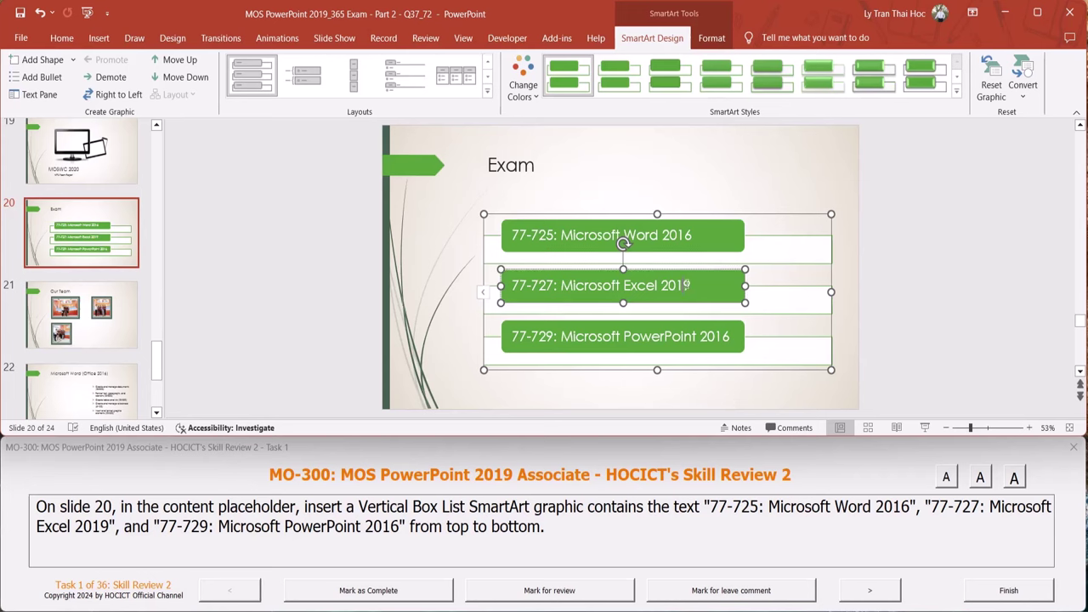
key("BackSpace")
type("6")
double_click(108, 526)
left_click(109, 526)
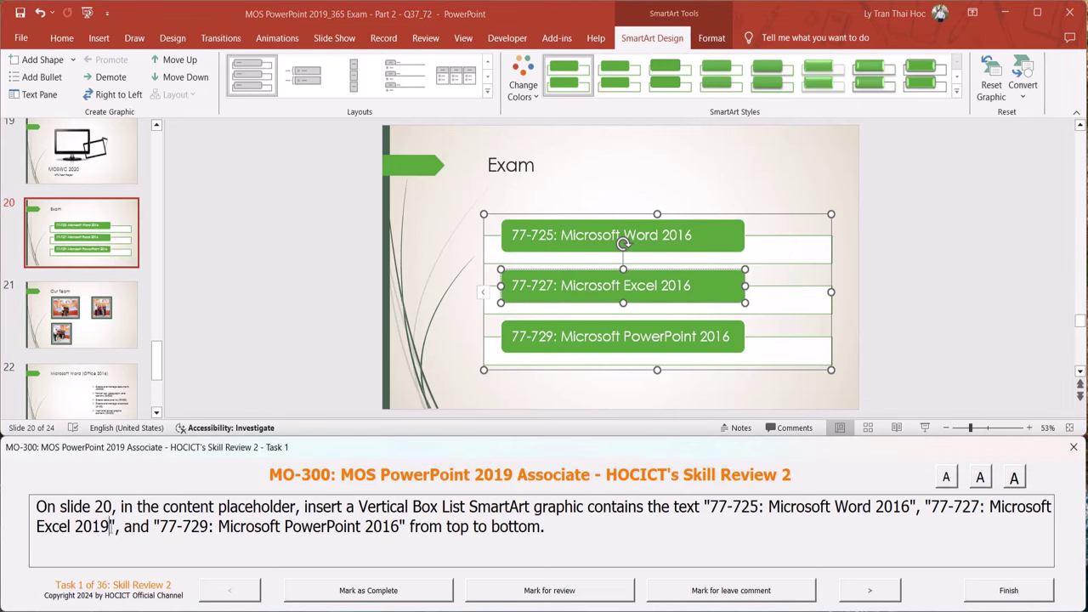
key("BackSpace")
type("6")
left_click(884, 266)
left_click(875, 594)
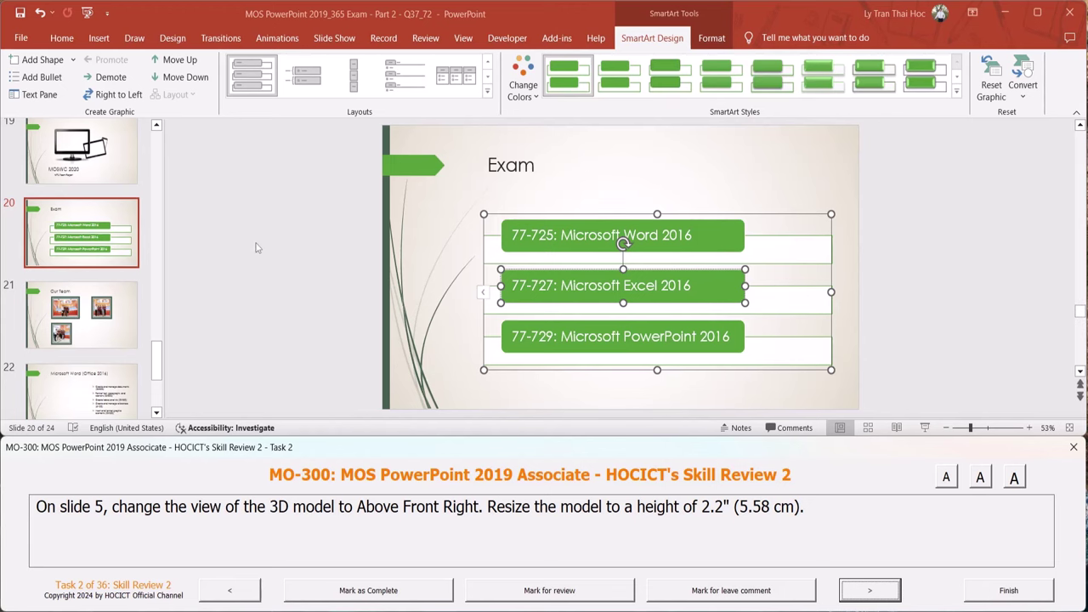
Go to slide 5 and select the 3D laptop model
scroll(263, 240, "up", 3)
scroll(109, 252, "up", 3)
scroll(109, 253, "up", 3)
scroll(109, 252, "up", 3)
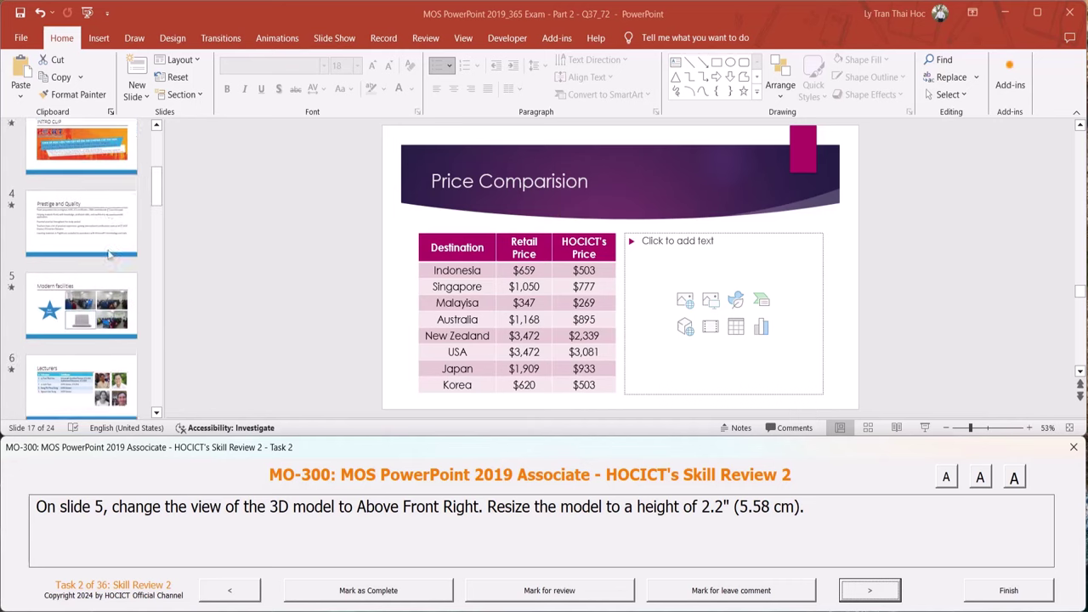
scroll(109, 252, "up", 3)
left_click(58, 248)
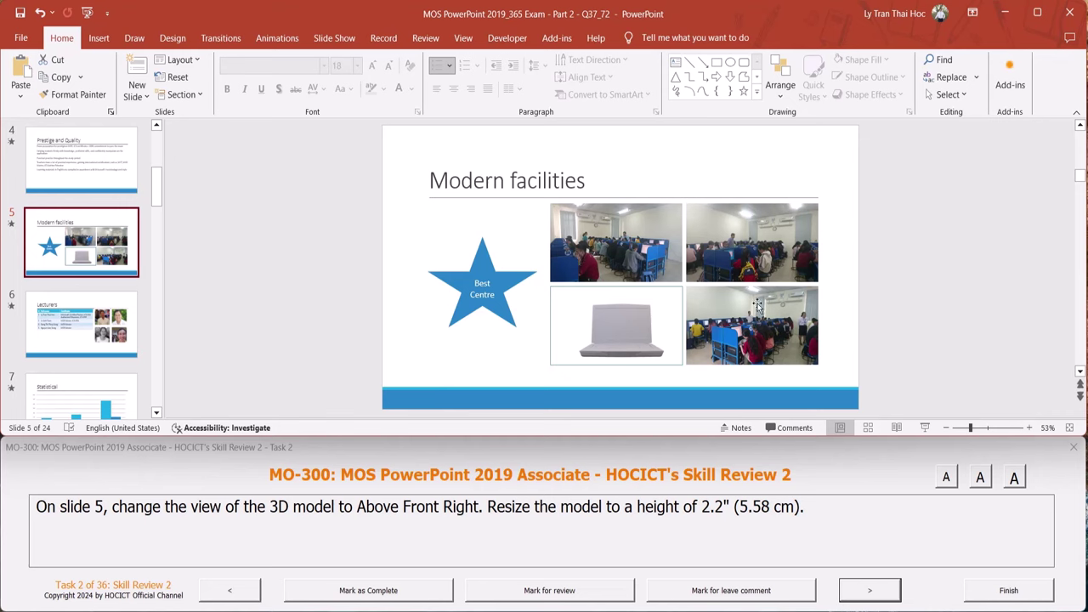
left_click(636, 310)
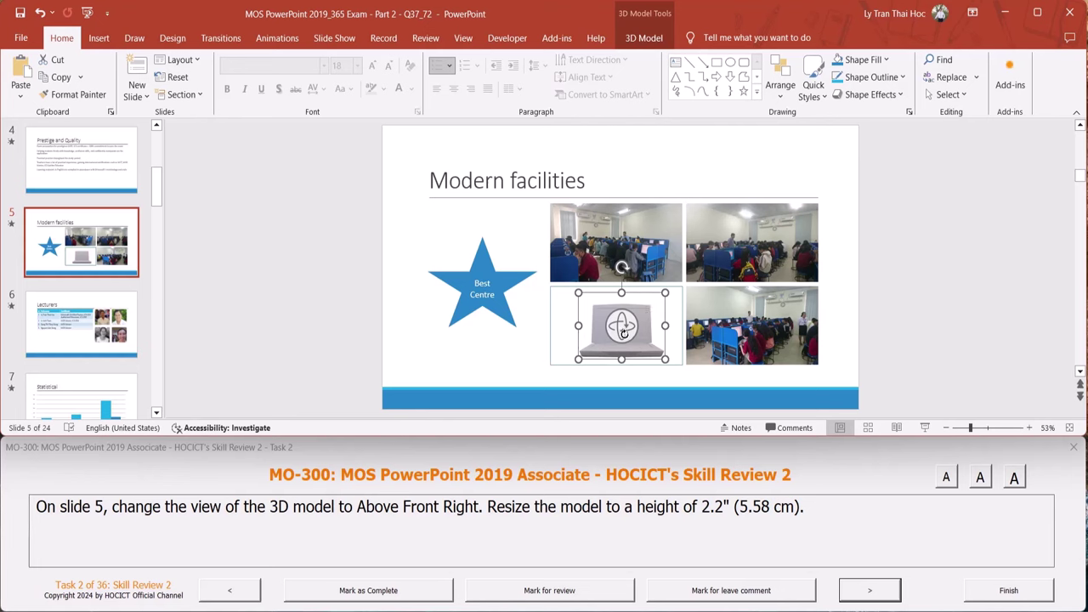
Apply the Above Front Right 3D view and set the model height to 2.2 inches
left_click(644, 38)
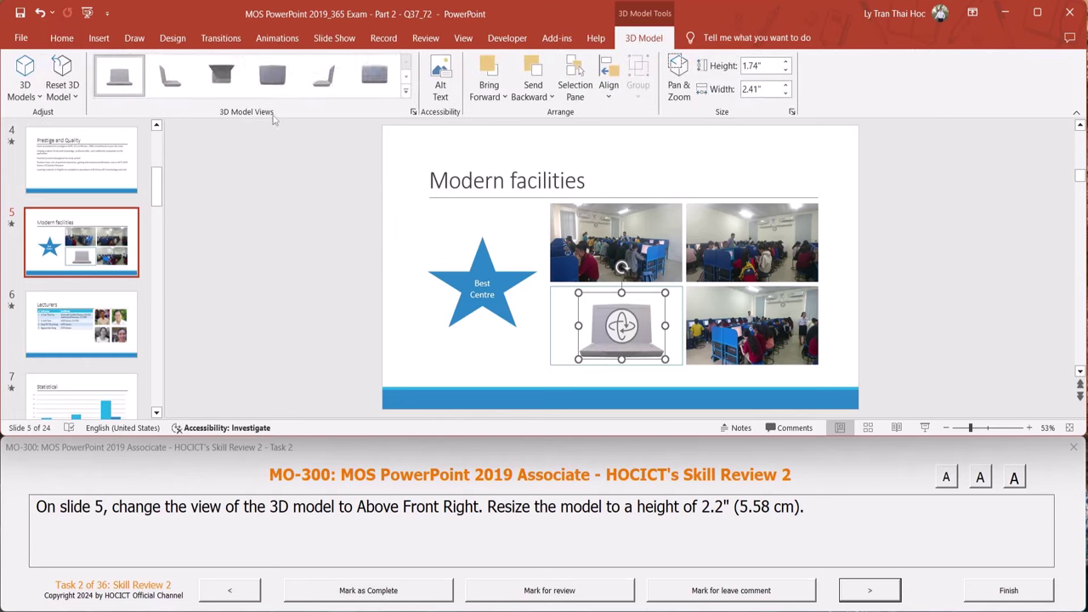
left_click(406, 99)
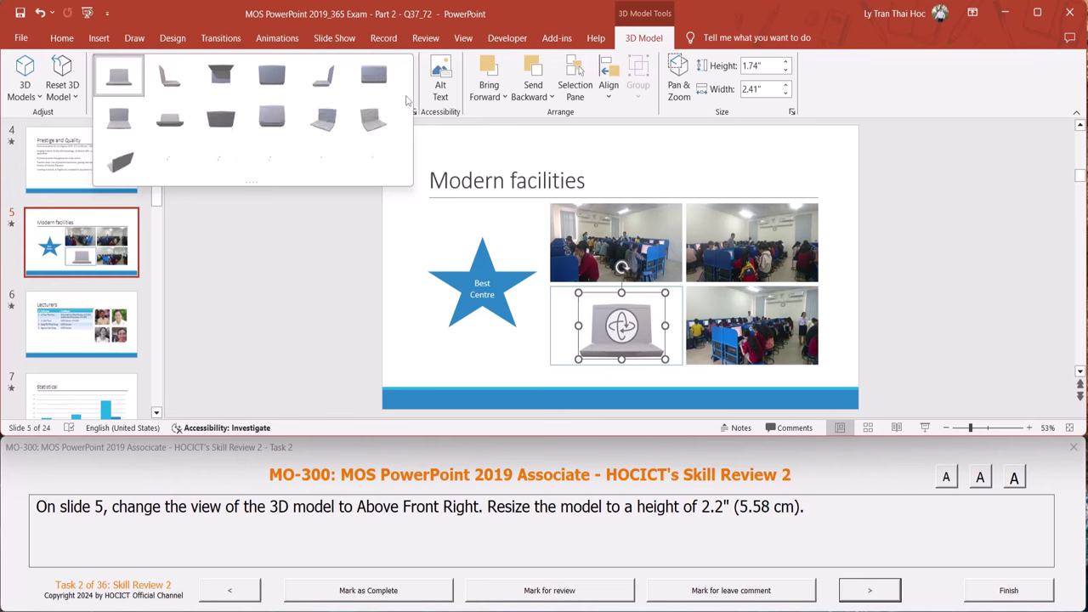
left_click(326, 119)
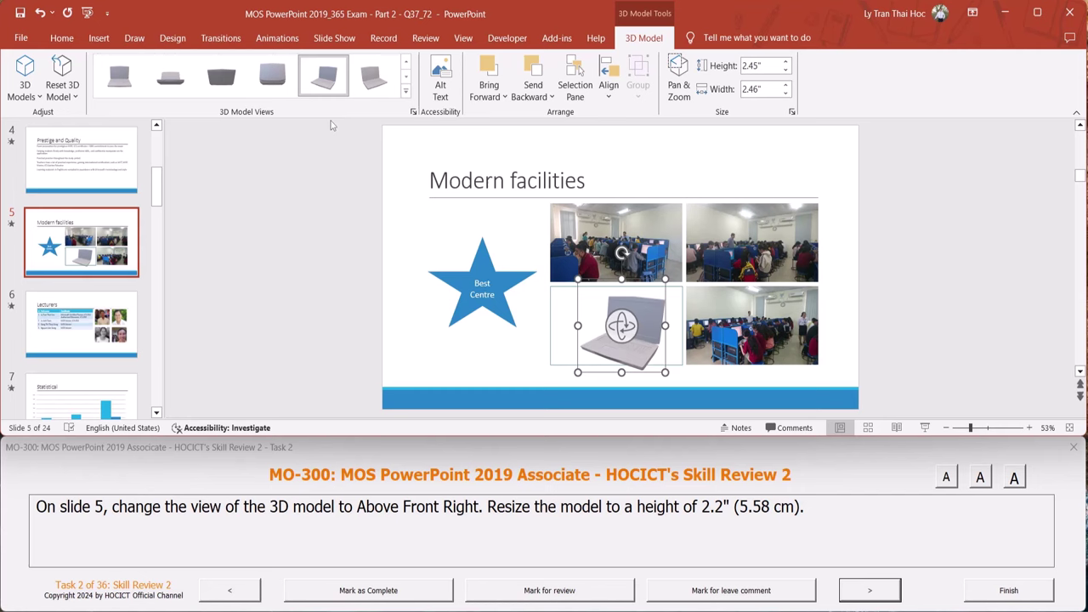
triple_click(751, 65)
type("2.2")
key("Return")
Advance the exam to task 3 and go to slide 18, 'Activities not included in the price'
left_click(866, 588)
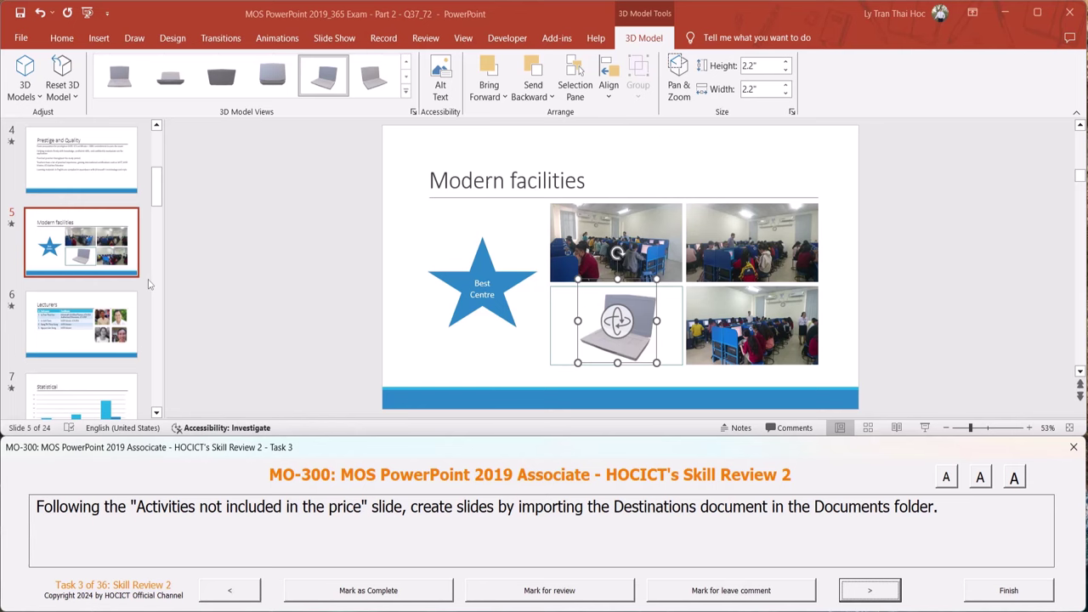
scroll(123, 270, "down", 2)
scroll(124, 270, "down", 5)
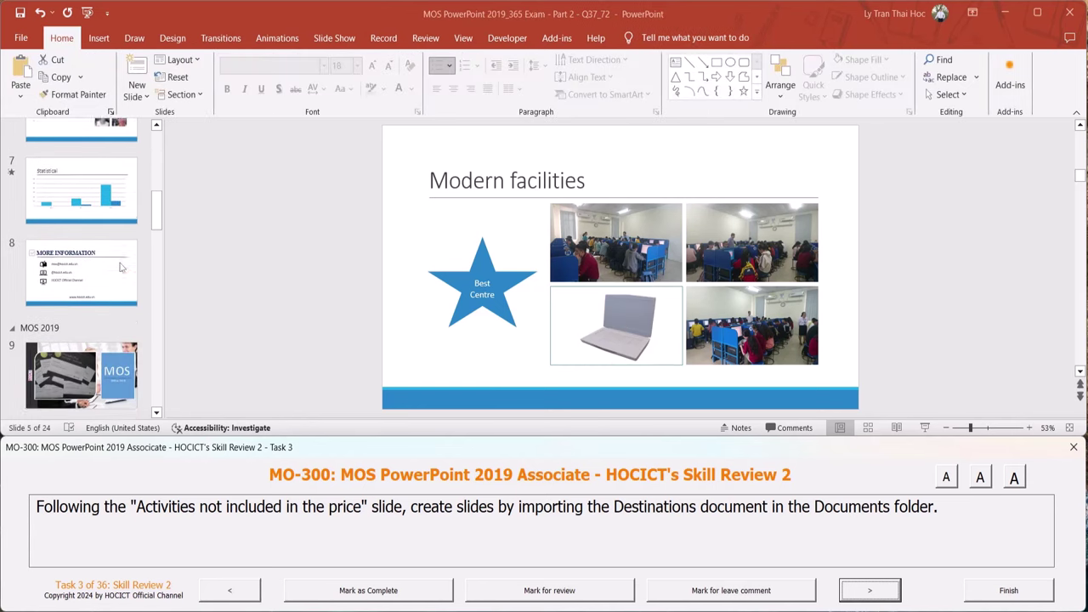
scroll(124, 271, "down", 2)
scroll(123, 268, "down", 2)
scroll(122, 267, "down", 3)
scroll(121, 267, "down", 3)
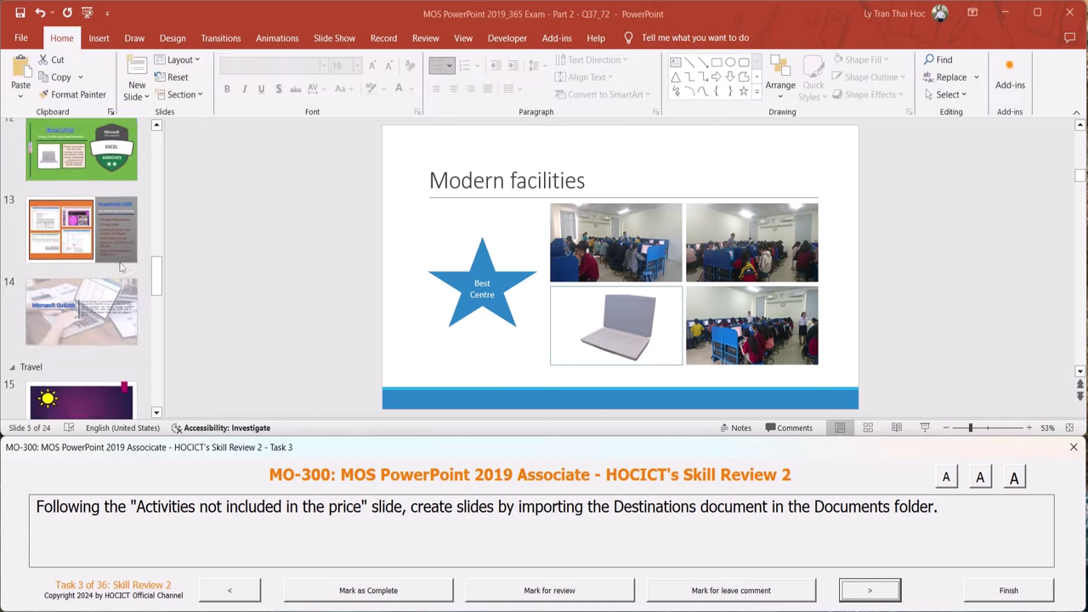
scroll(121, 267, "down", 5)
scroll(121, 267, "down", 3)
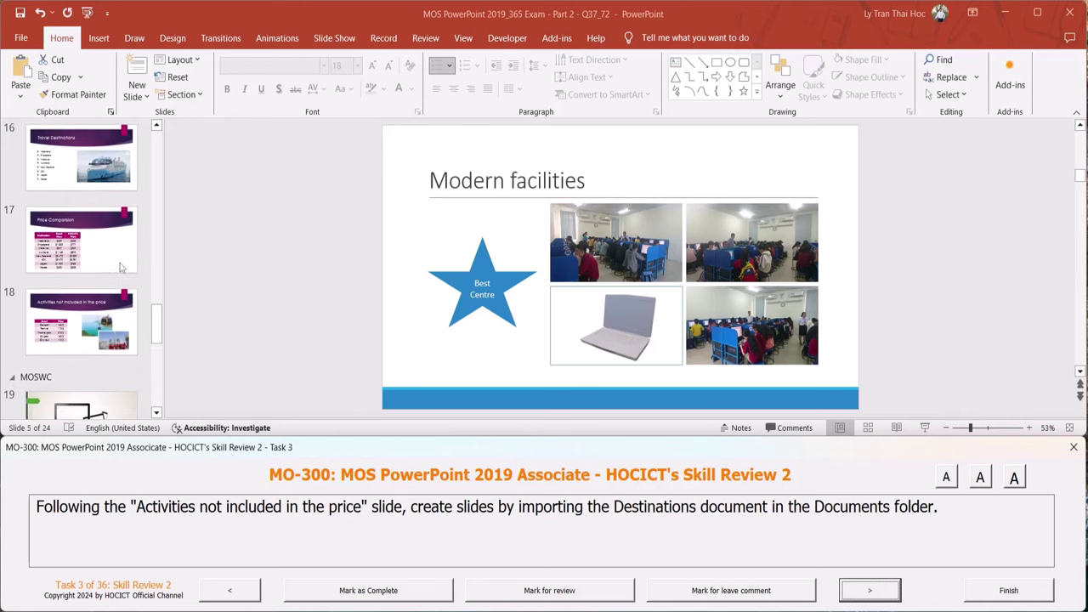
left_click(79, 330)
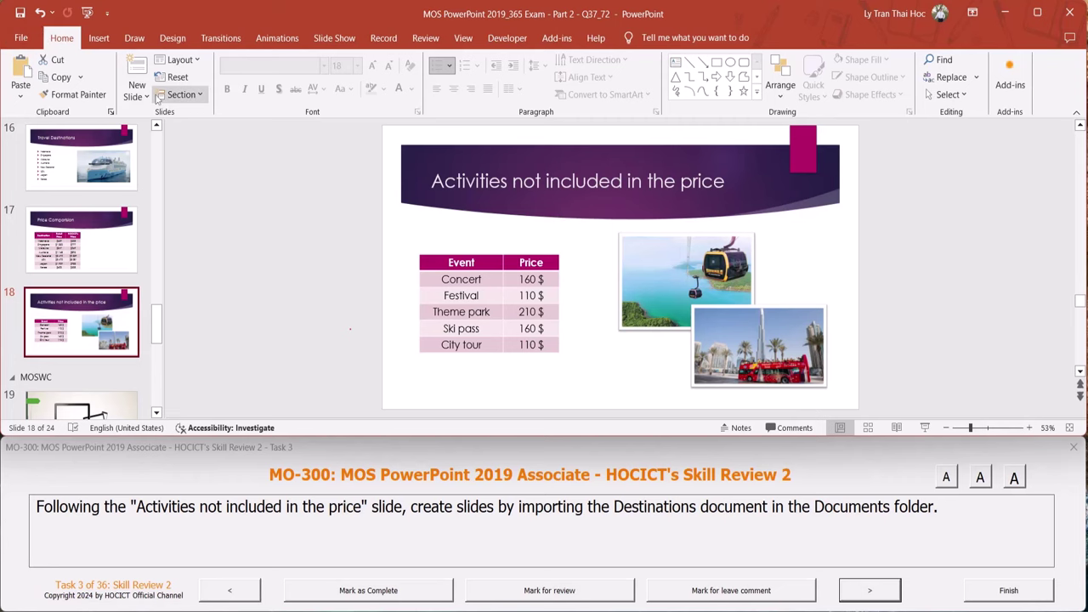
Insert slides from the Destinations outline document in Documents after slide 18
left_click(140, 95)
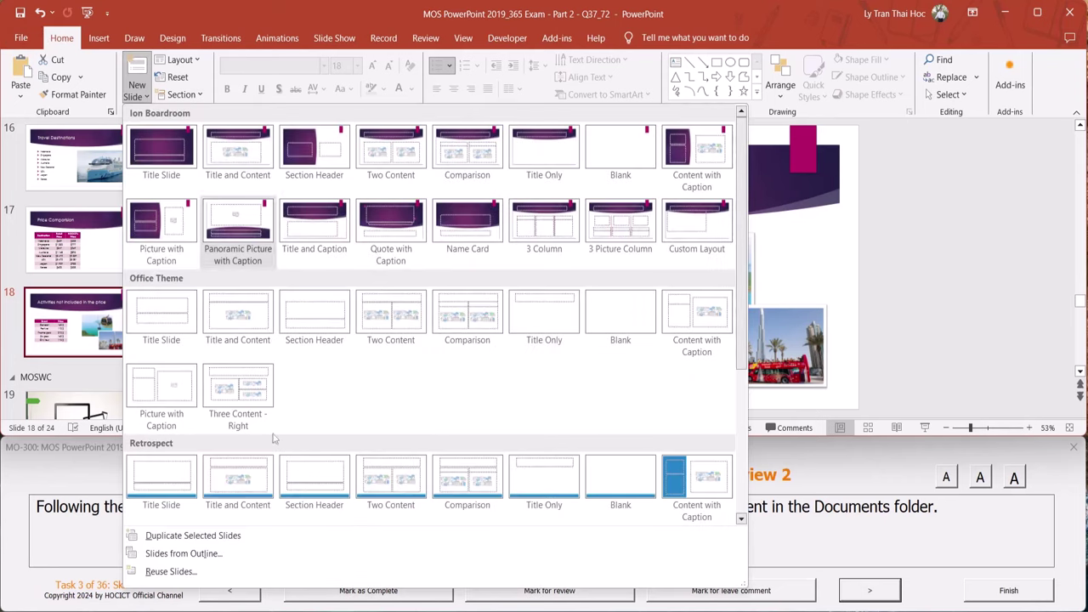
left_click(232, 554)
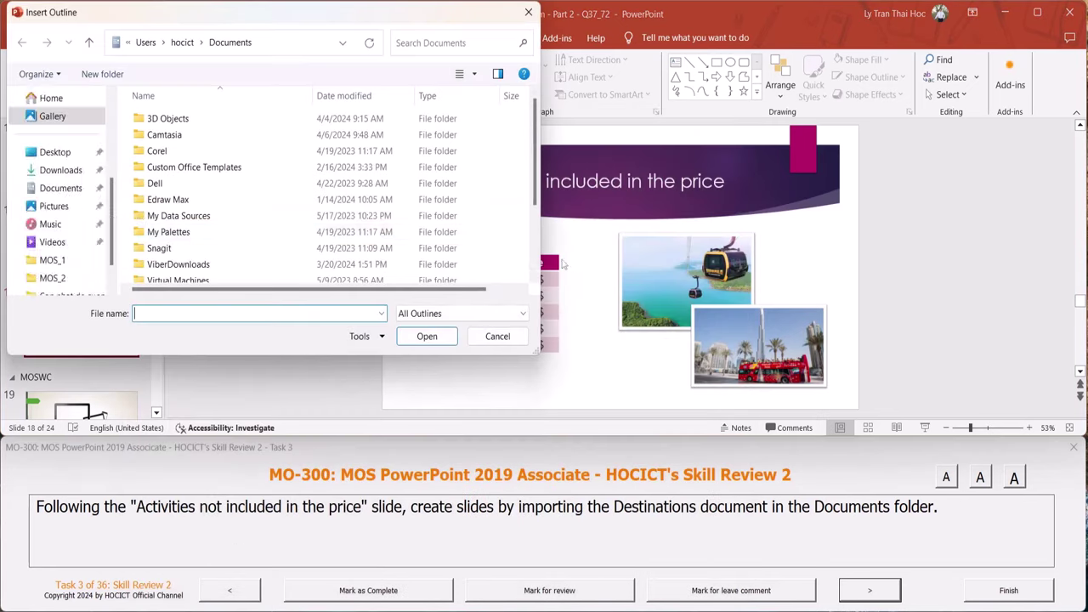
scroll(161, 191, "down", 1)
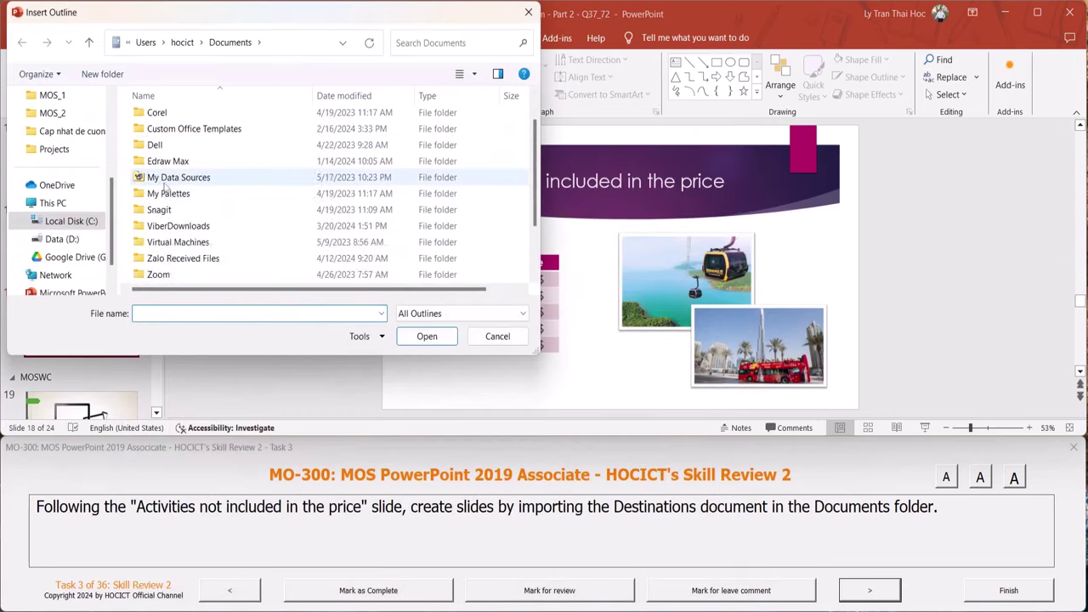
scroll(187, 199, "down", 2)
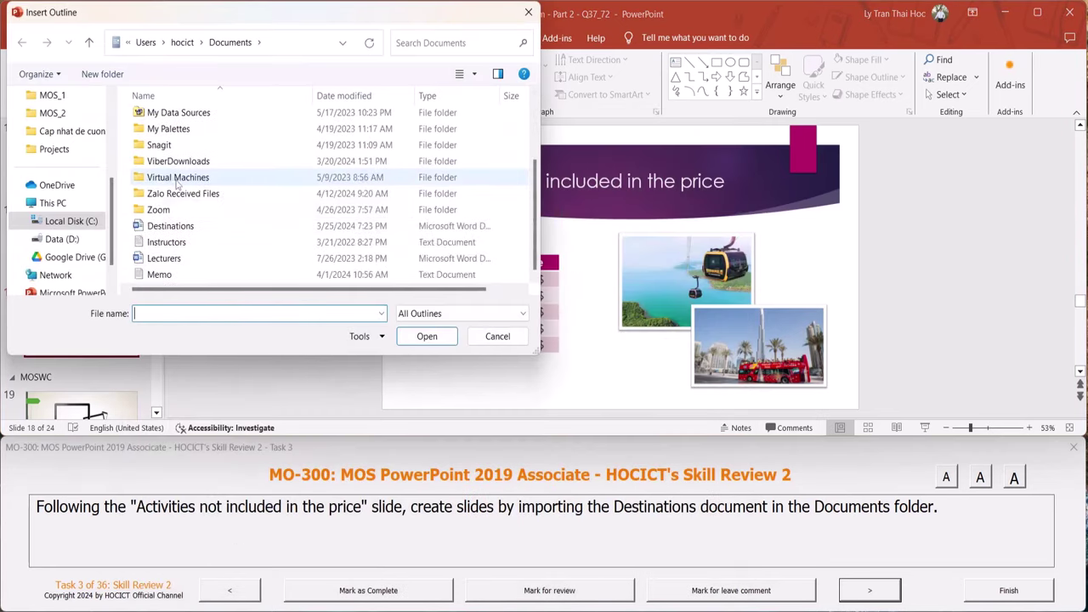
left_click(195, 233)
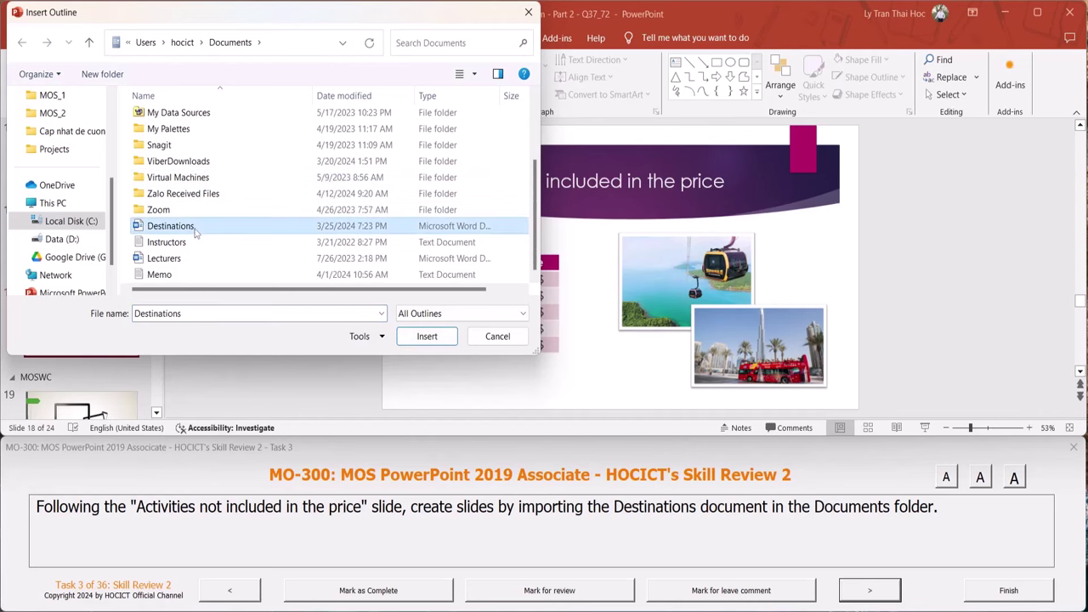
left_click(445, 338)
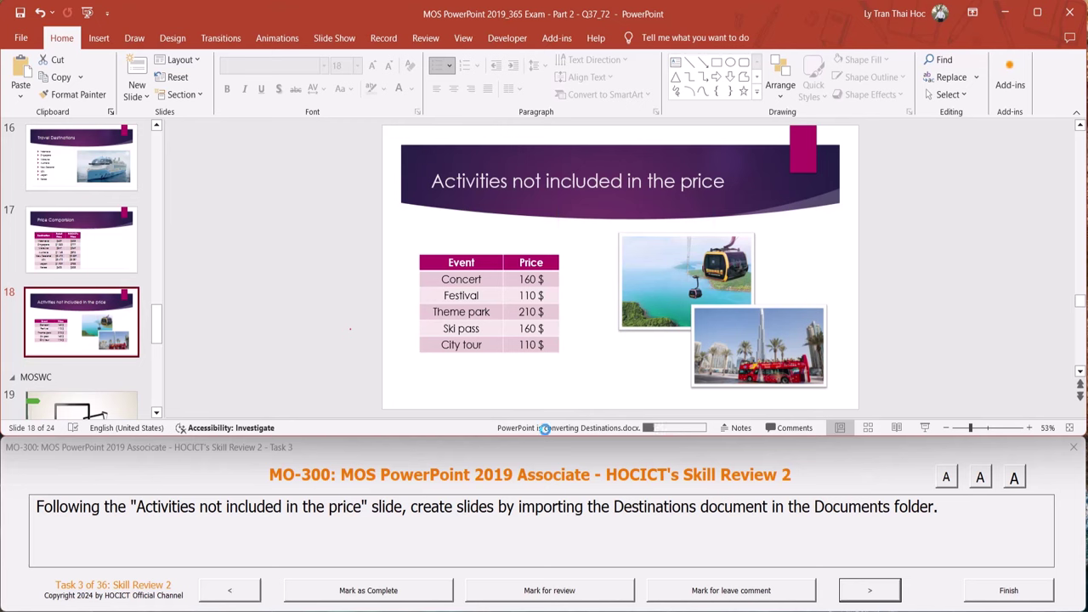
Review the imported Services and Our Staff slides, return to slide 18, and advance to task 4
scroll(119, 318, "down", 1)
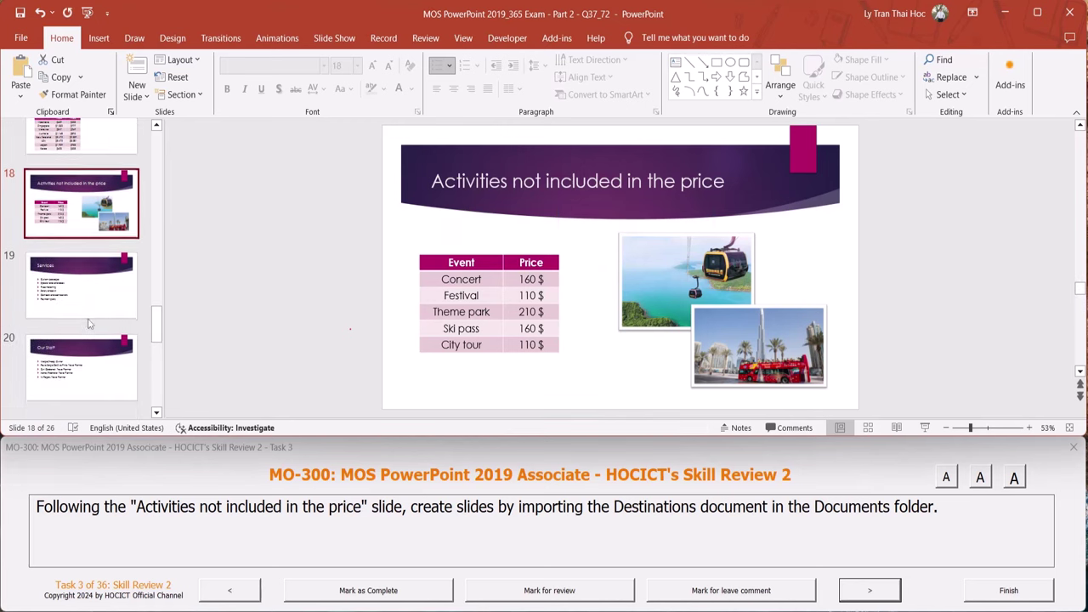
left_click(85, 289)
left_click(81, 359)
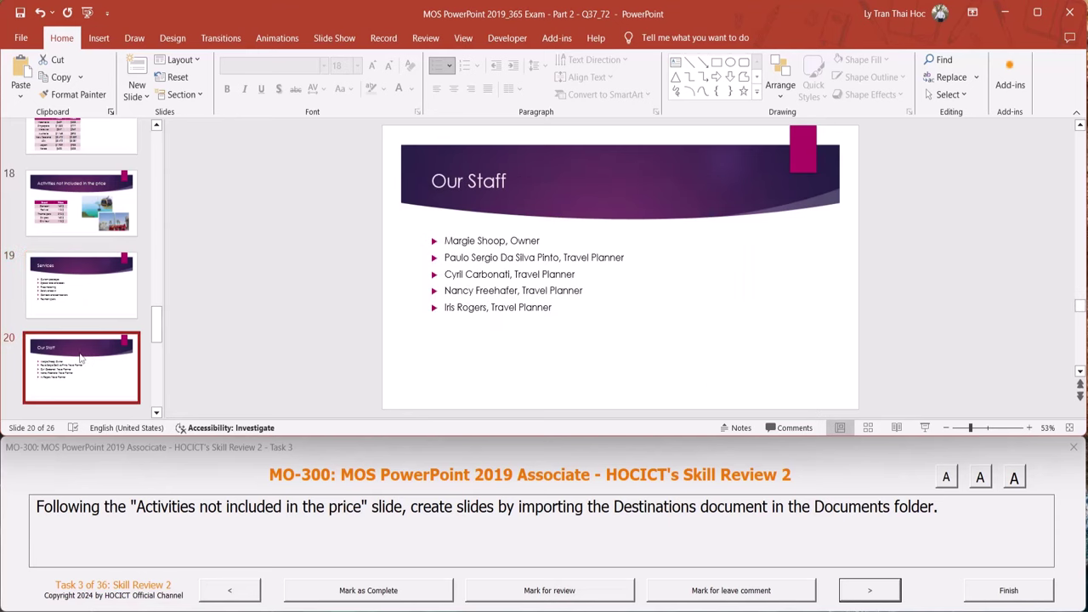
scroll(81, 348, "down", 2)
left_click(72, 188)
left_click(82, 260)
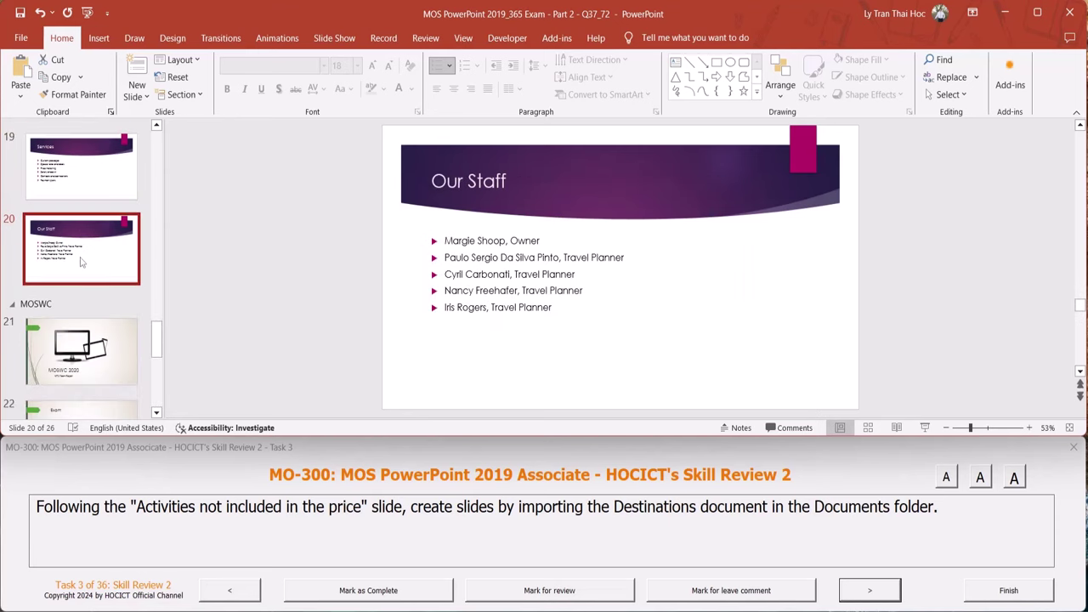
scroll(85, 255, "up", 1)
left_click(96, 241)
left_click(94, 297)
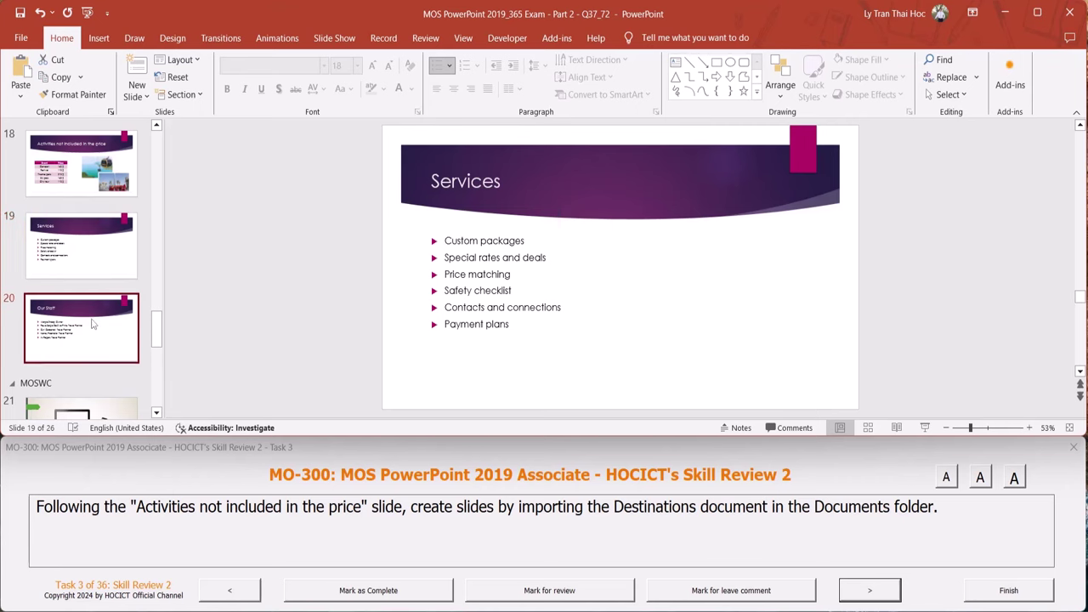
left_click(93, 176)
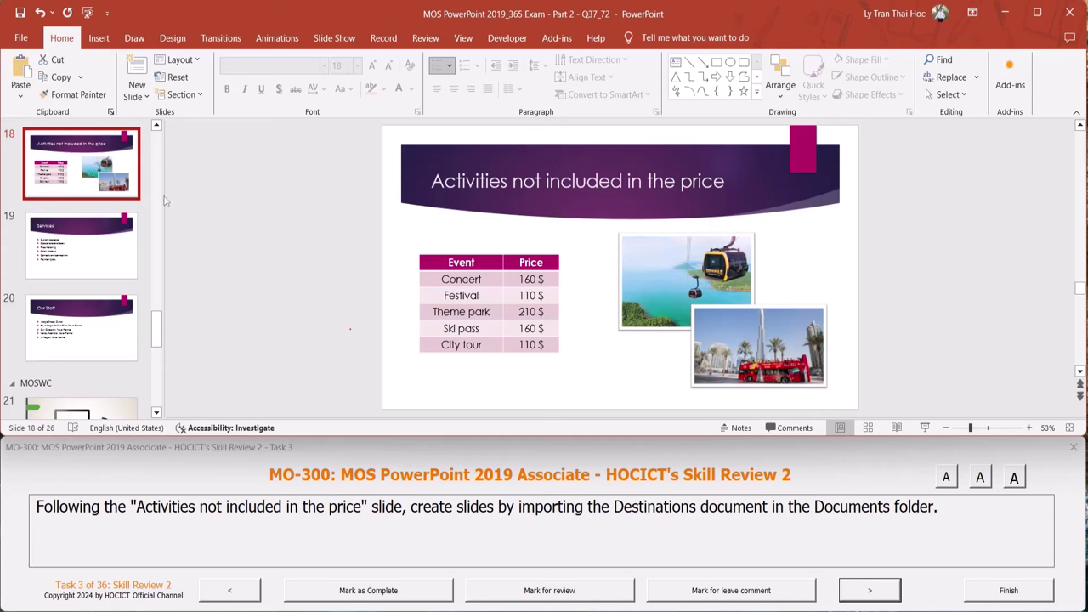
left_click(893, 595)
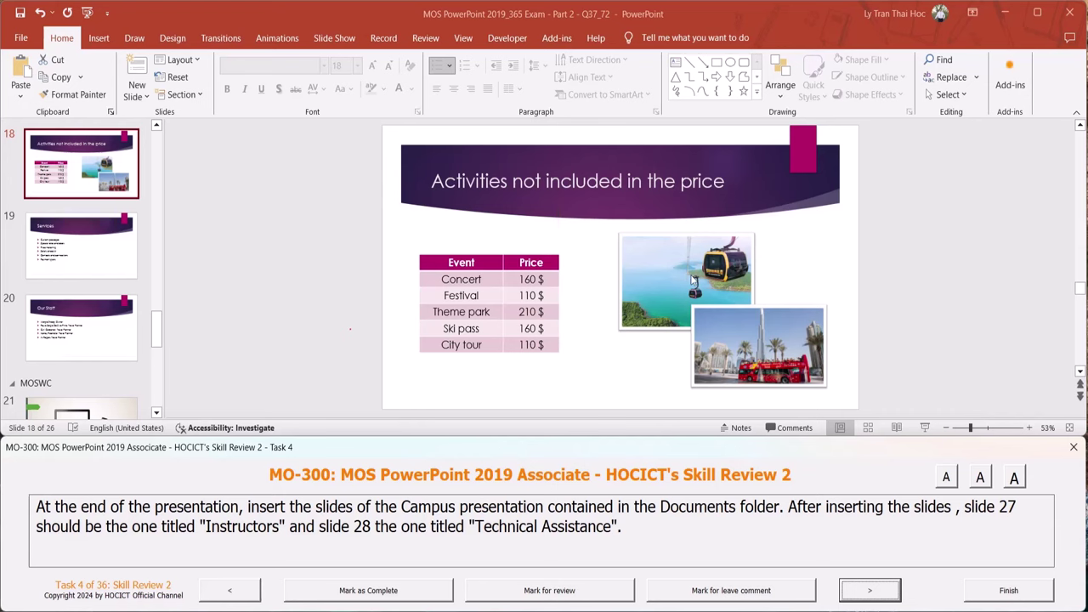
scroll(114, 221, "down", 3)
Select the last slide, 26, and load the Campus presentation into the Reuse Slides pane
scroll(114, 221, "down", 3)
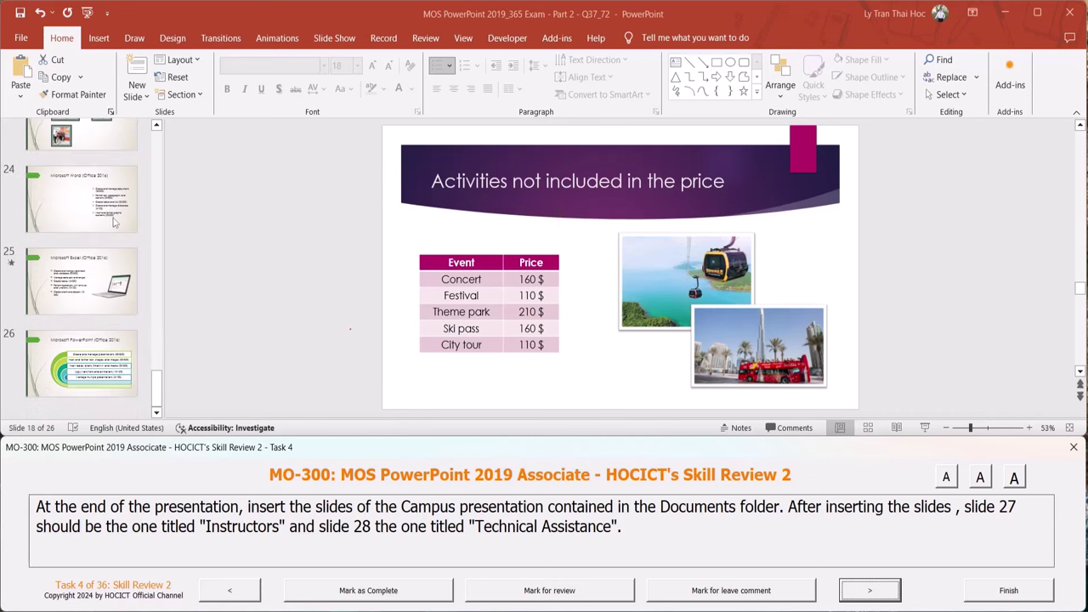
left_click(108, 351)
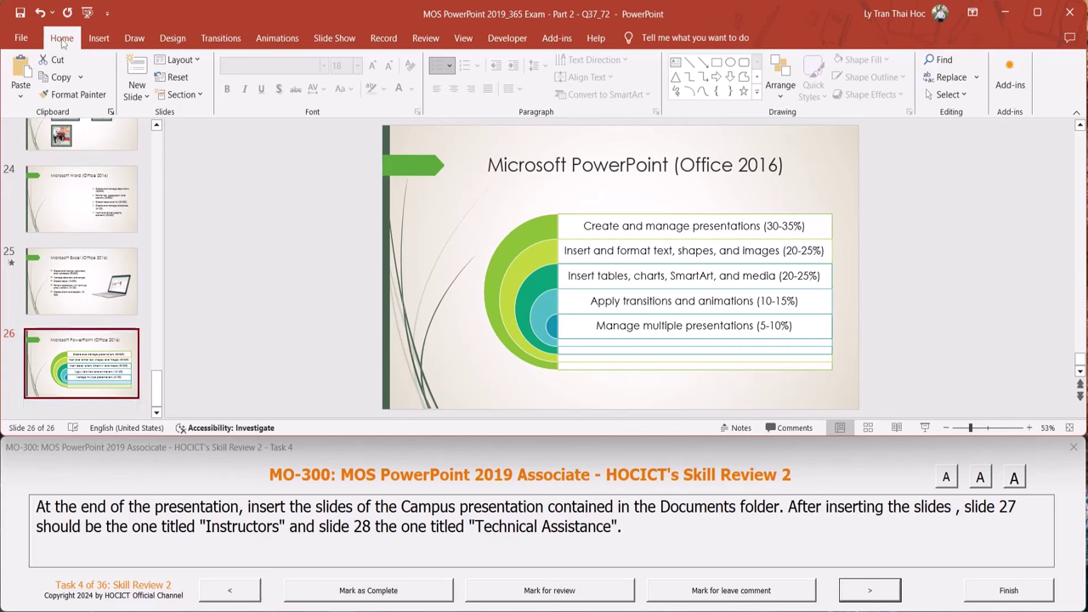
left_click(138, 95)
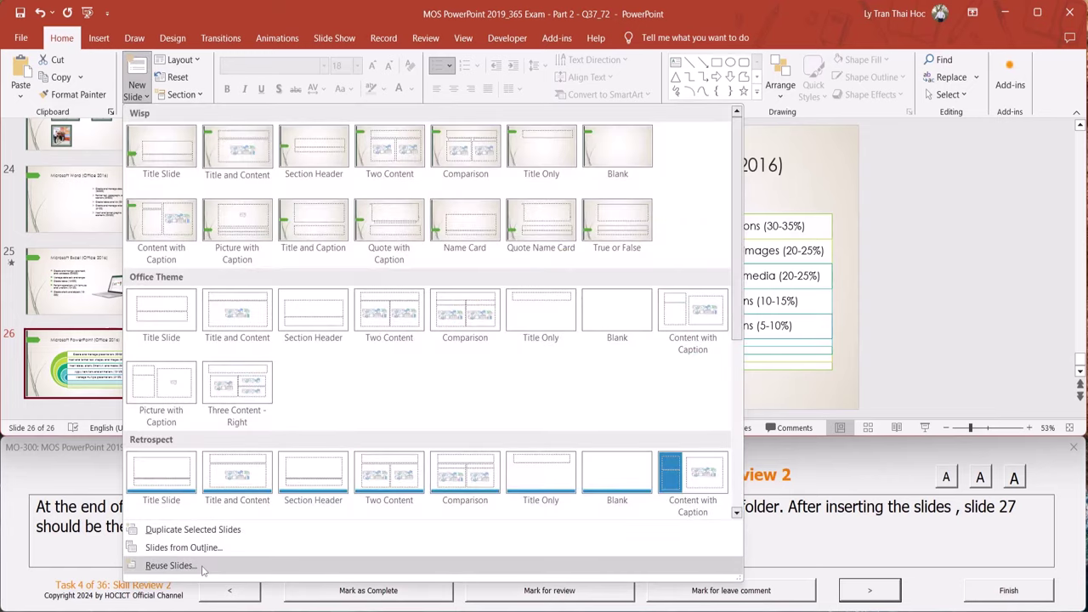
left_click(170, 565)
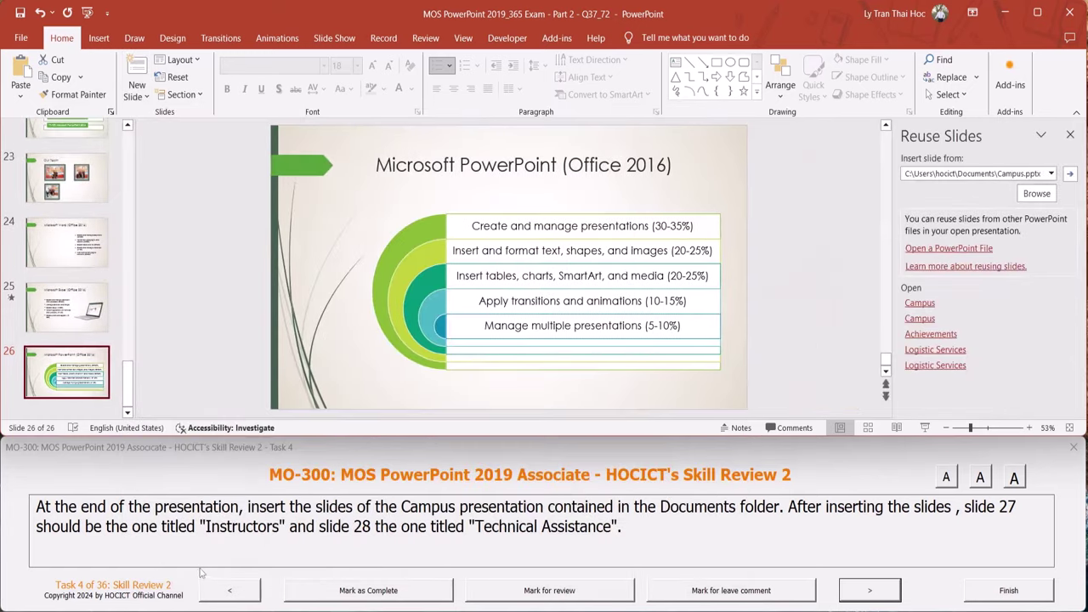
left_click(1033, 193)
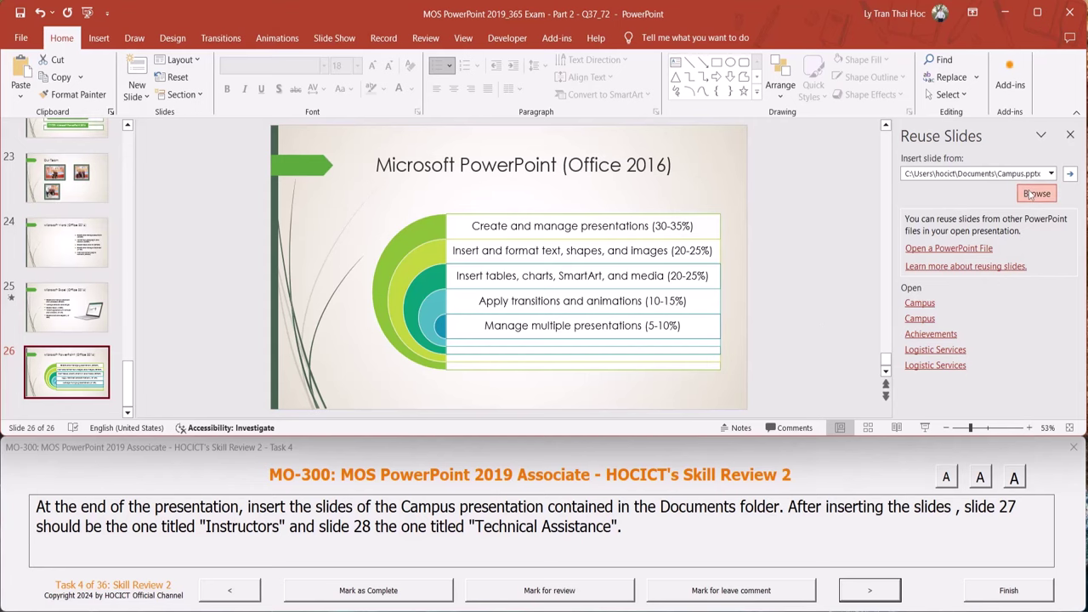
scroll(232, 220, "down", 2)
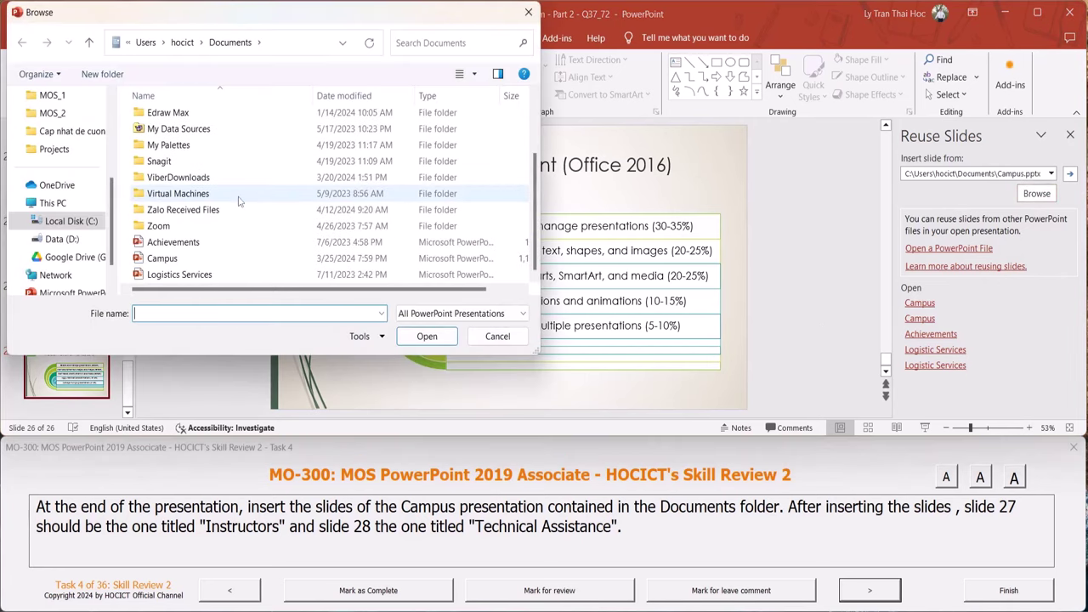
left_click(172, 264)
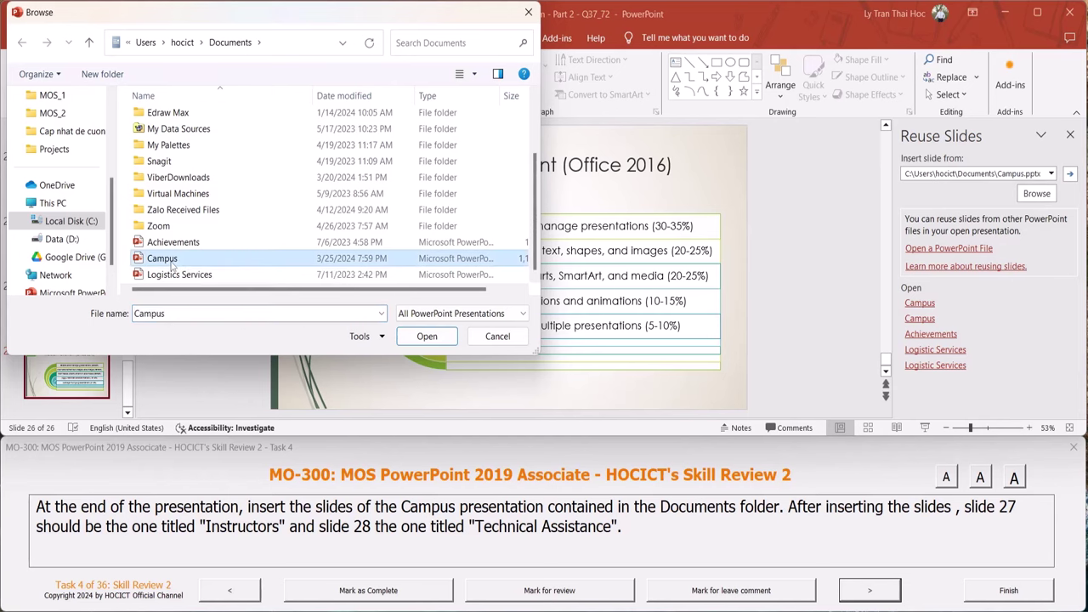
left_click(427, 337)
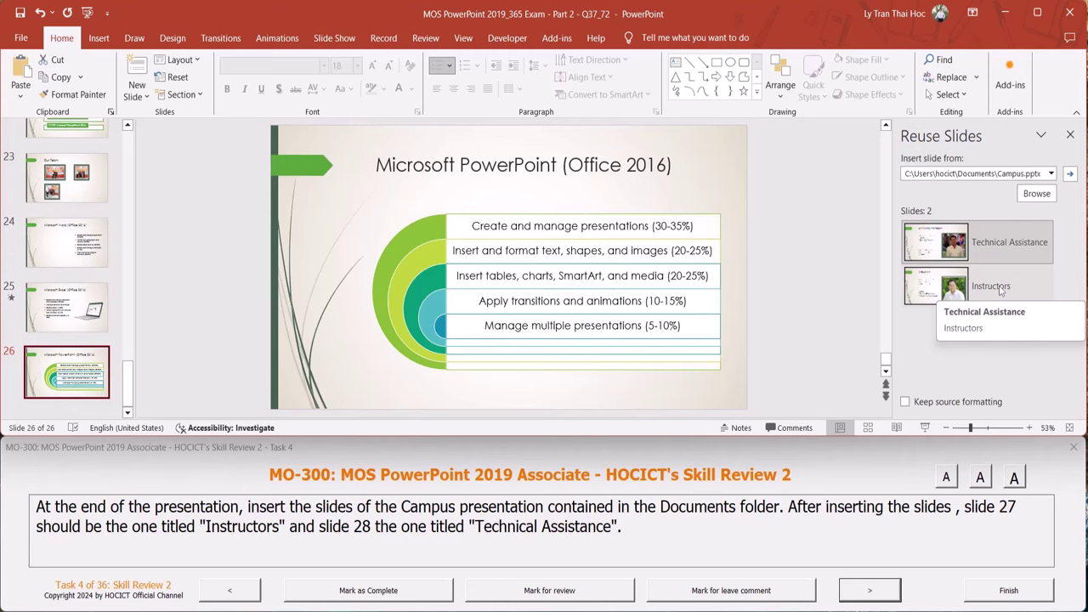
Insert the Instructors and Technical Assistance slides, then advance the exam to task 5
left_click(1001, 289)
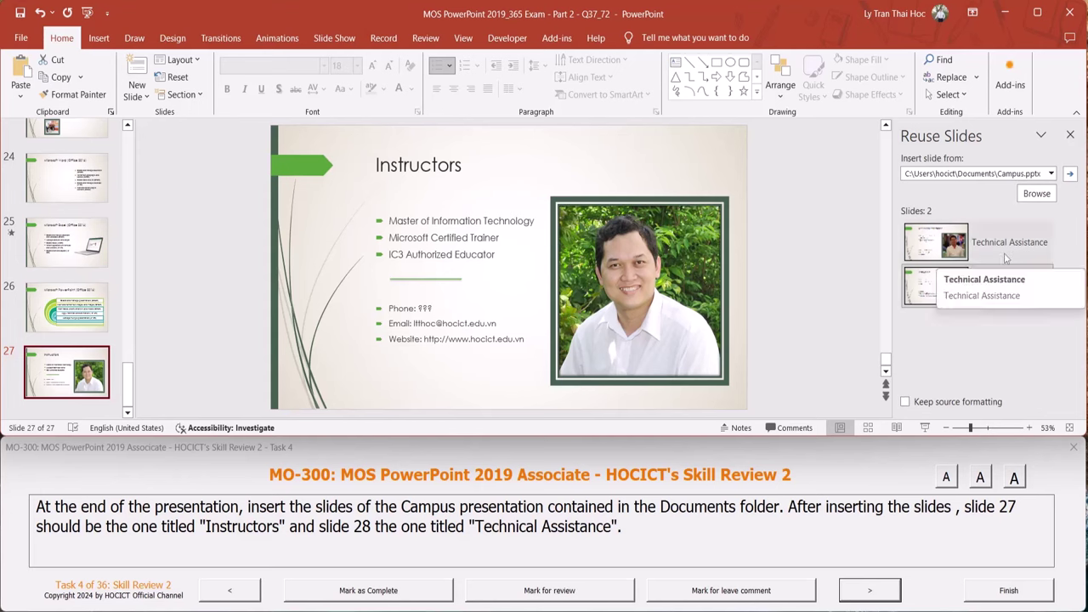
left_click(1006, 259)
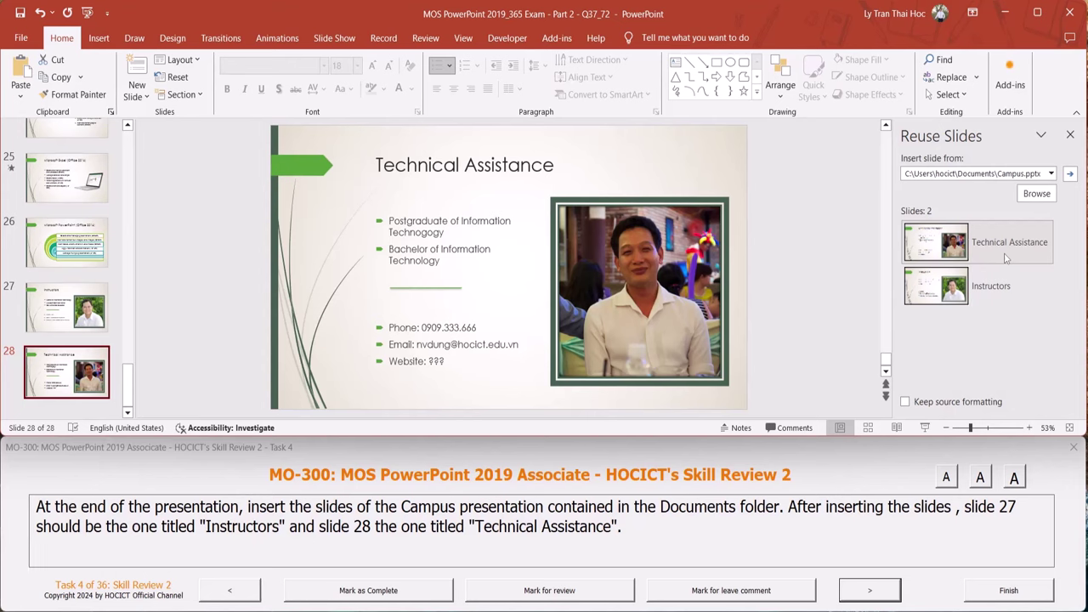
left_click(870, 592)
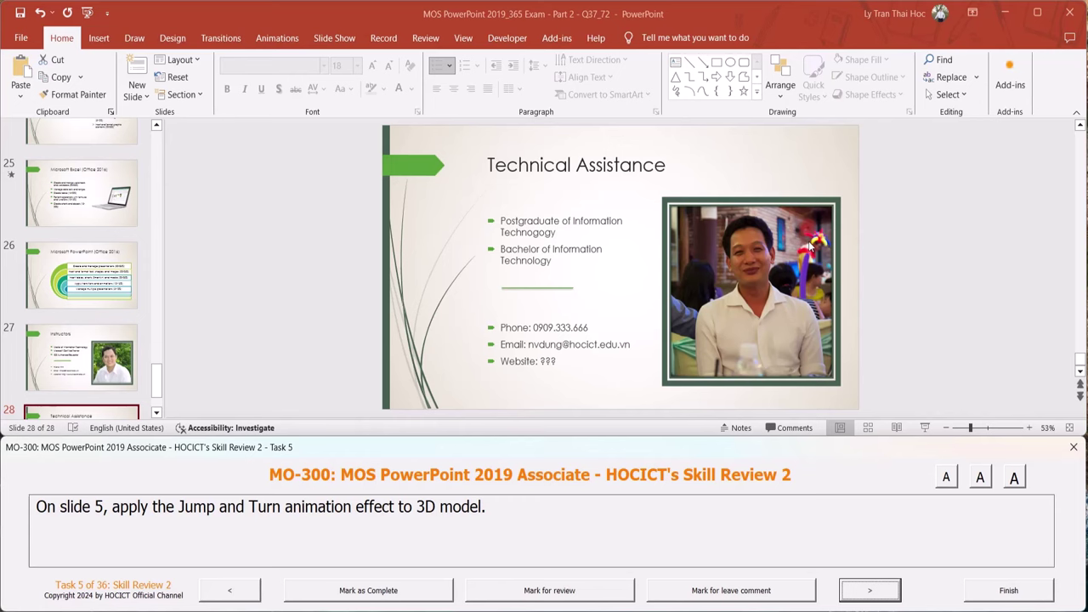
Apply the Jump & Turn animation to slide 5's 3D laptop model, then advance to task 6
scroll(141, 235, "up", 3)
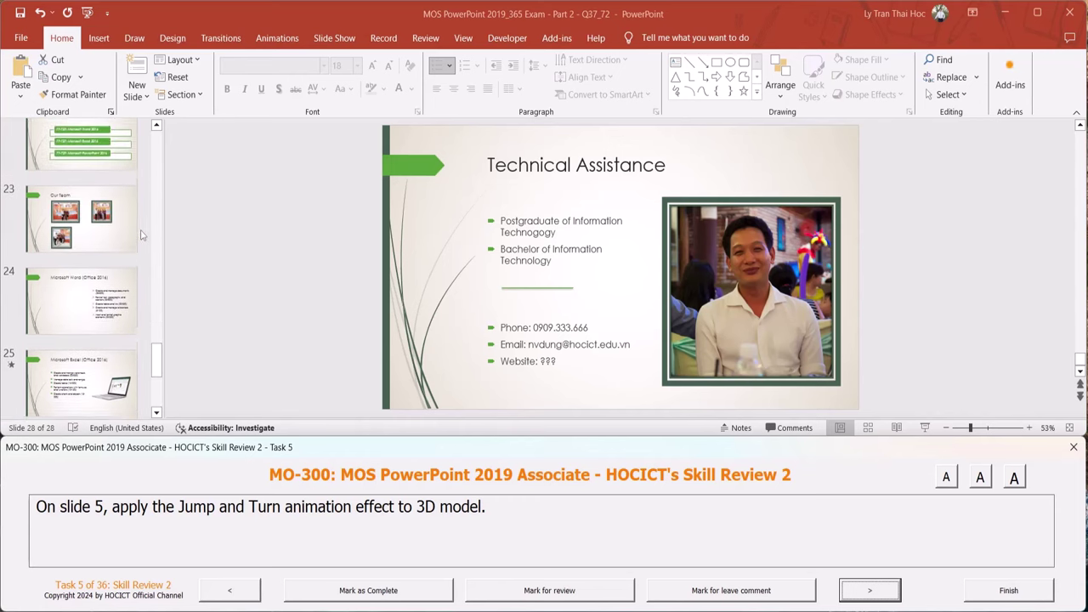
scroll(142, 235, "up", 3)
scroll(142, 236, "up", 3)
scroll(127, 238, "up", 3)
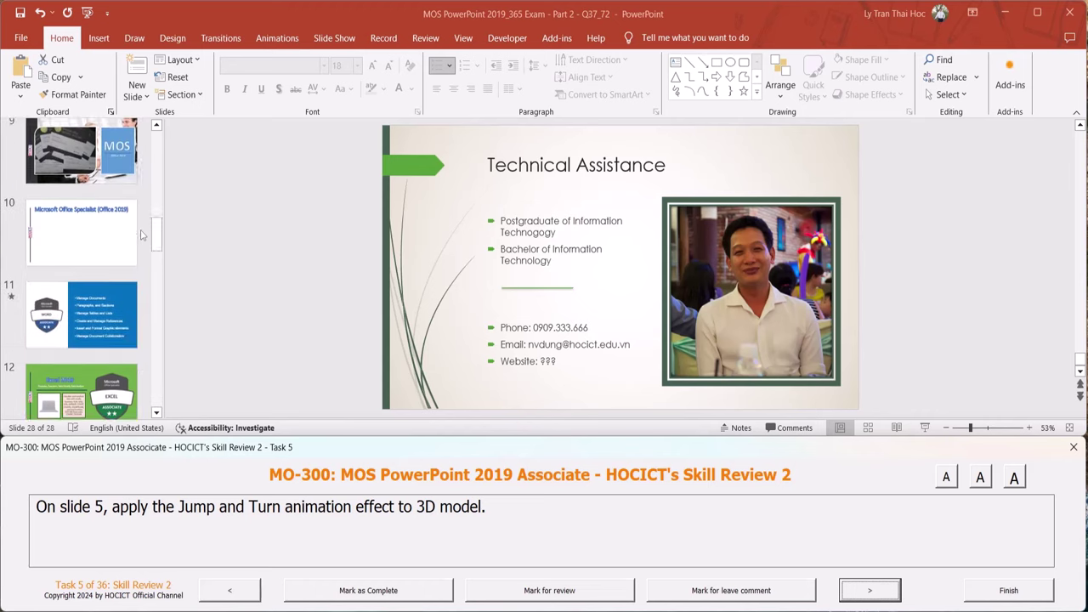
scroll(119, 240, "up", 2)
scroll(111, 243, "up", 3)
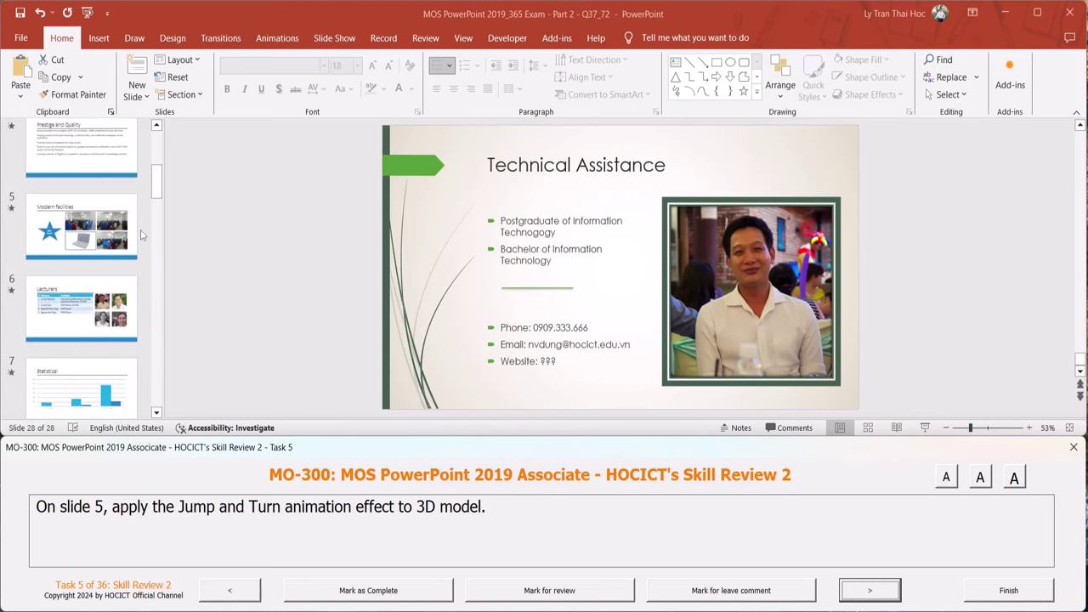
left_click(72, 244)
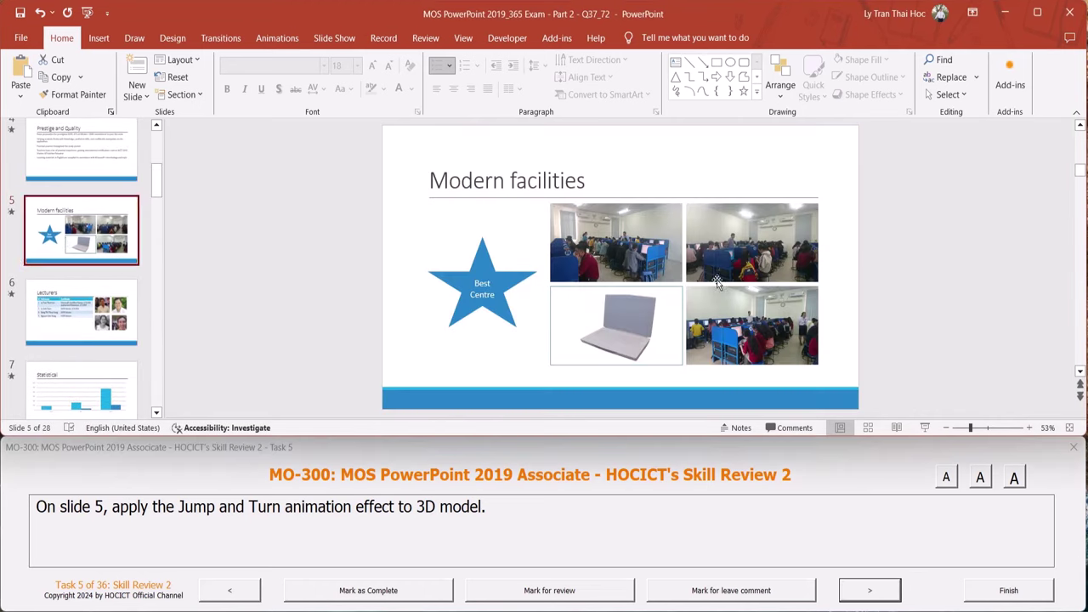
left_click(632, 307)
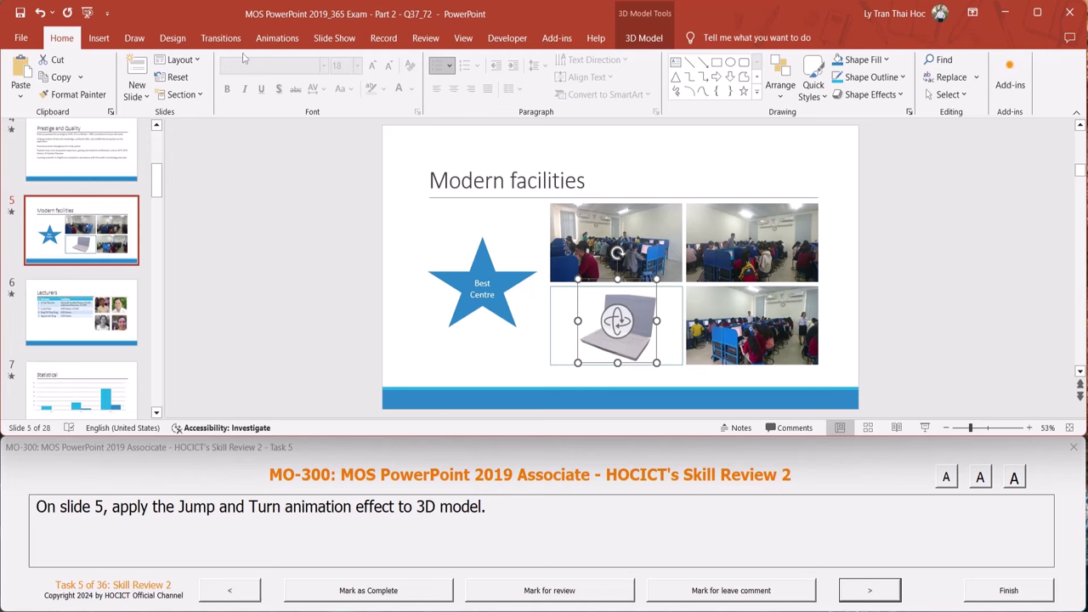
left_click(277, 38)
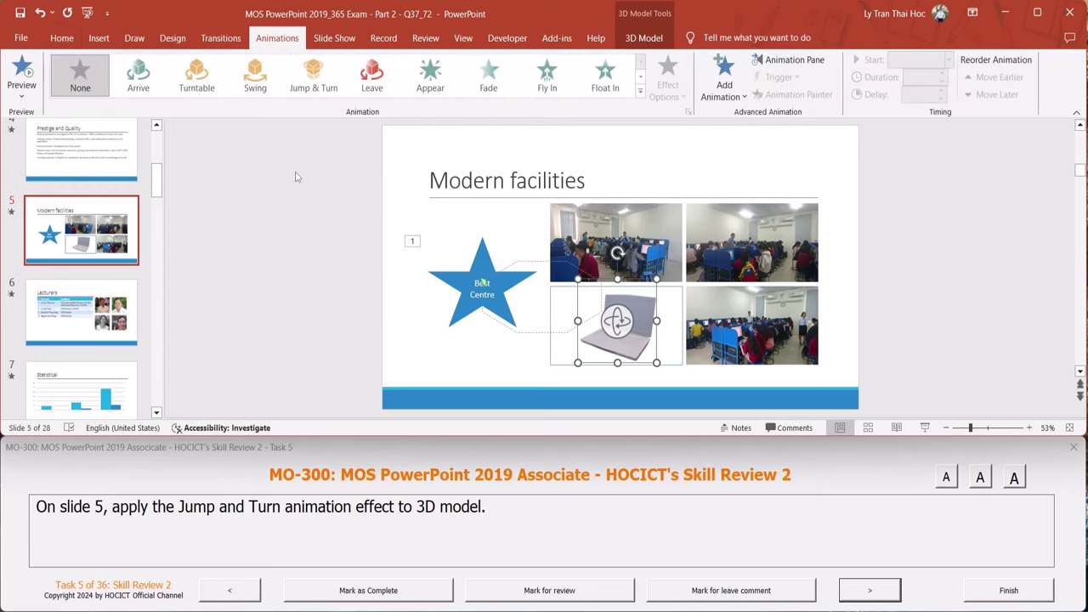
left_click(312, 76)
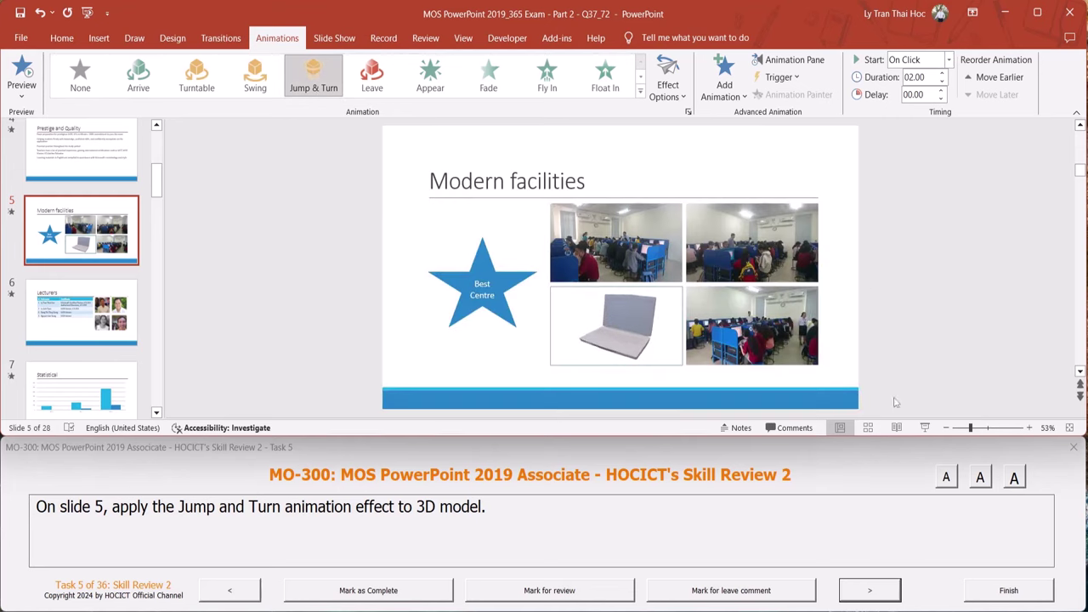
left_click(869, 590)
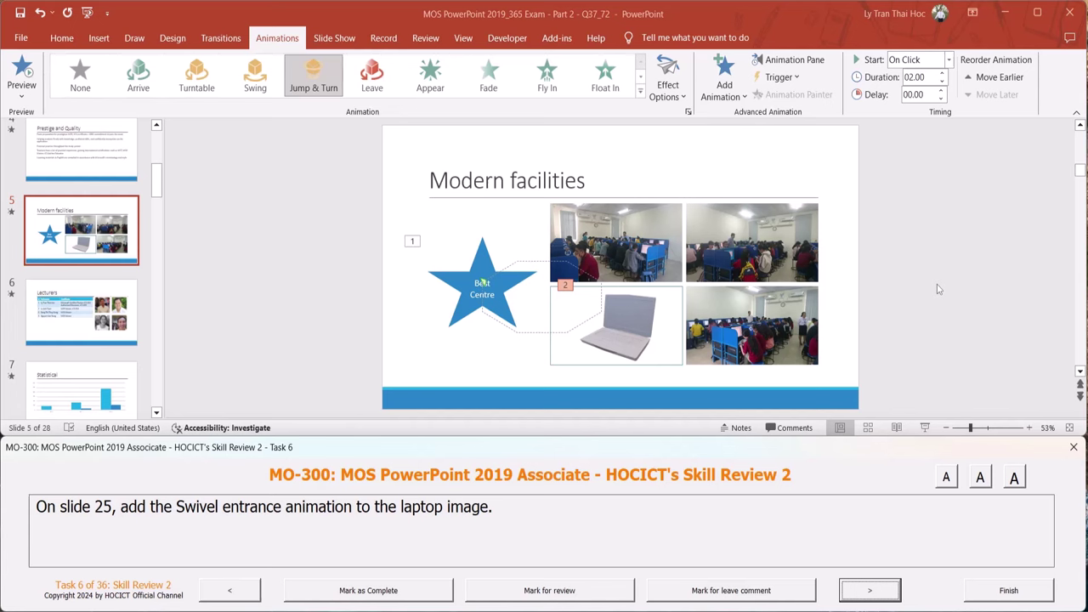
Open slide 25 and select the laptop picture
scroll(123, 253, "down", 4)
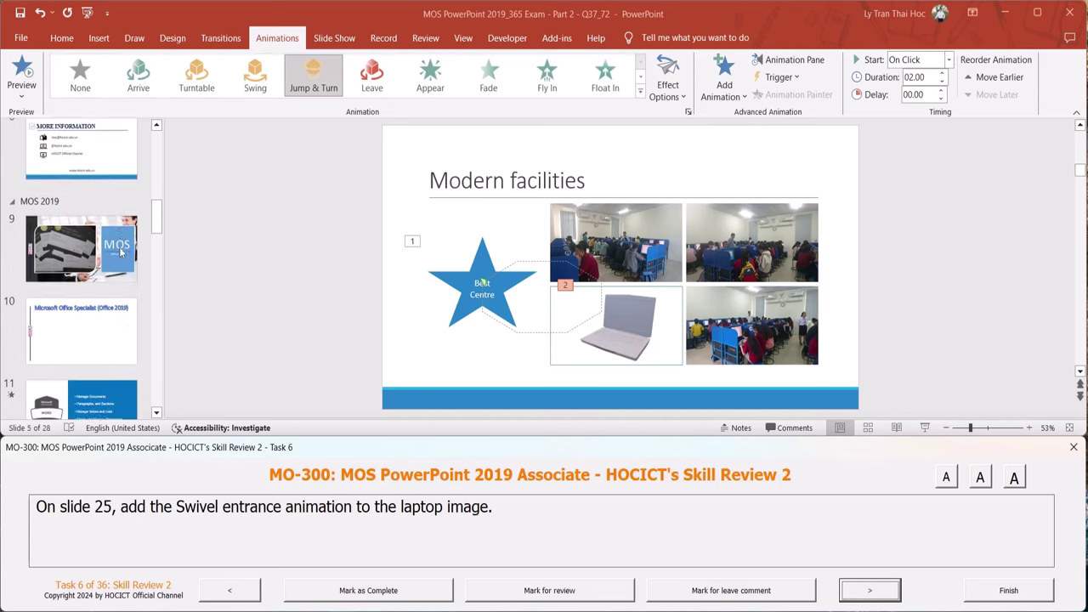
scroll(121, 252, "down", 3)
scroll(122, 252, "down", 4)
scroll(122, 252, "down", 3)
scroll(121, 252, "down", 2)
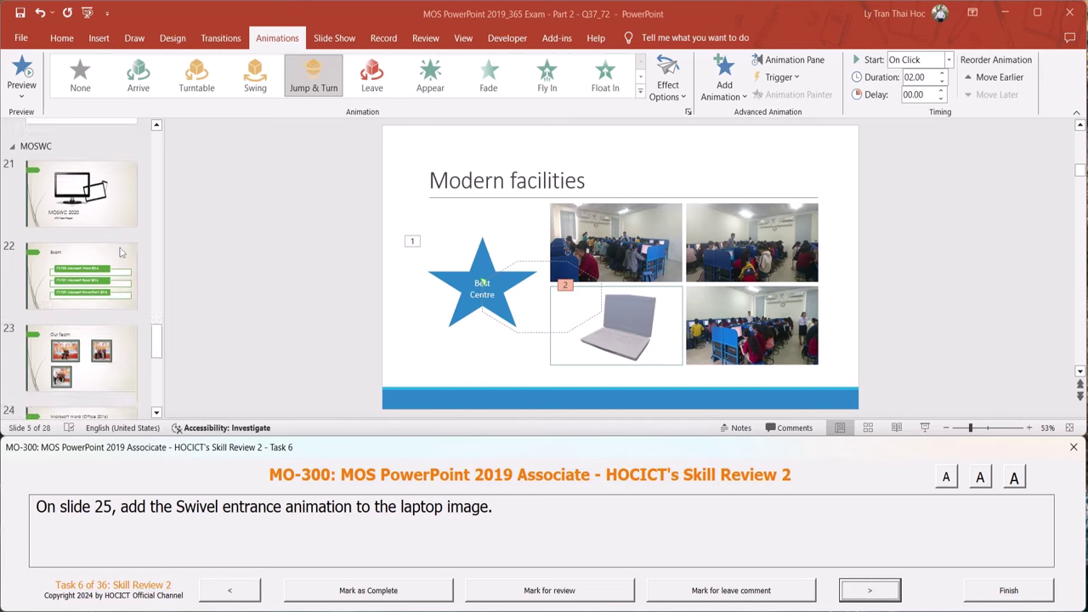
scroll(122, 253, "down", 2)
scroll(121, 252, "down", 1)
left_click(96, 356)
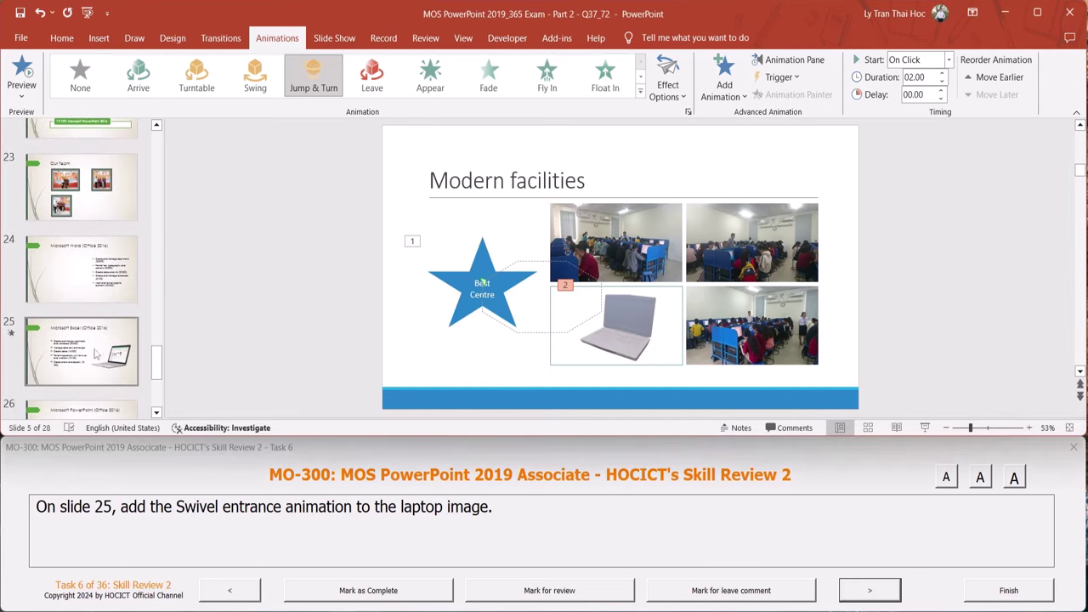
left_click(86, 357)
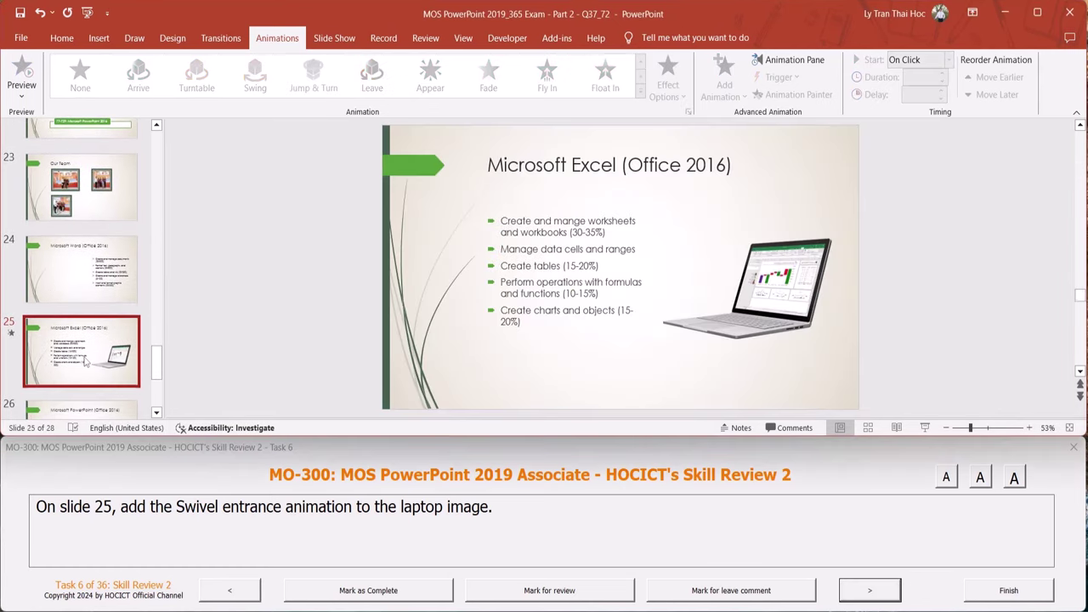
left_click(812, 278)
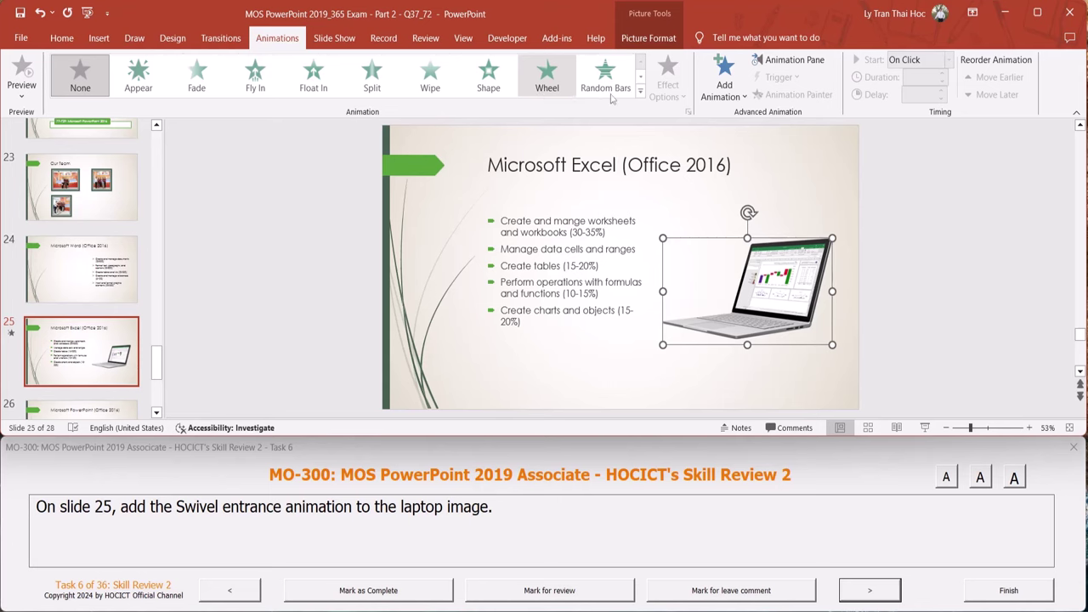
Give the laptop the Swivel entrance animation and advance to the next exam task
left_click(641, 94)
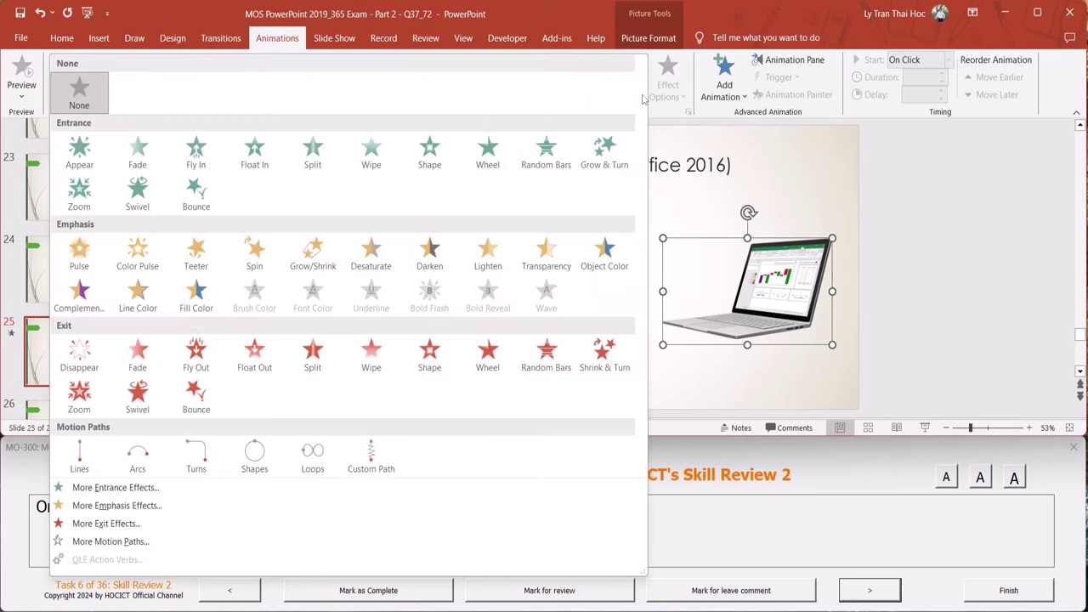
left_click(138, 194)
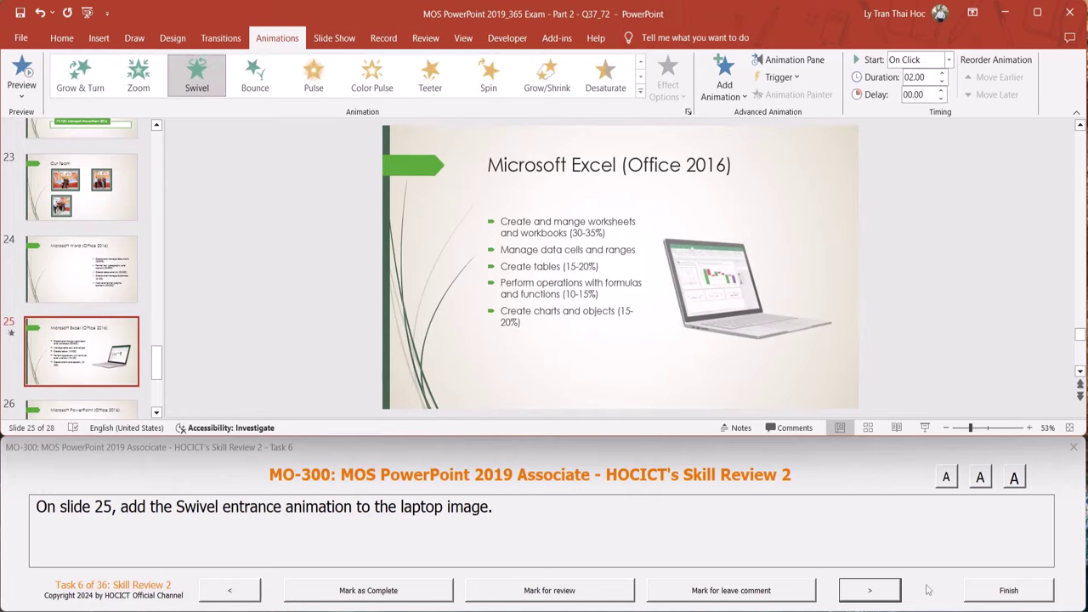
left_click(880, 598)
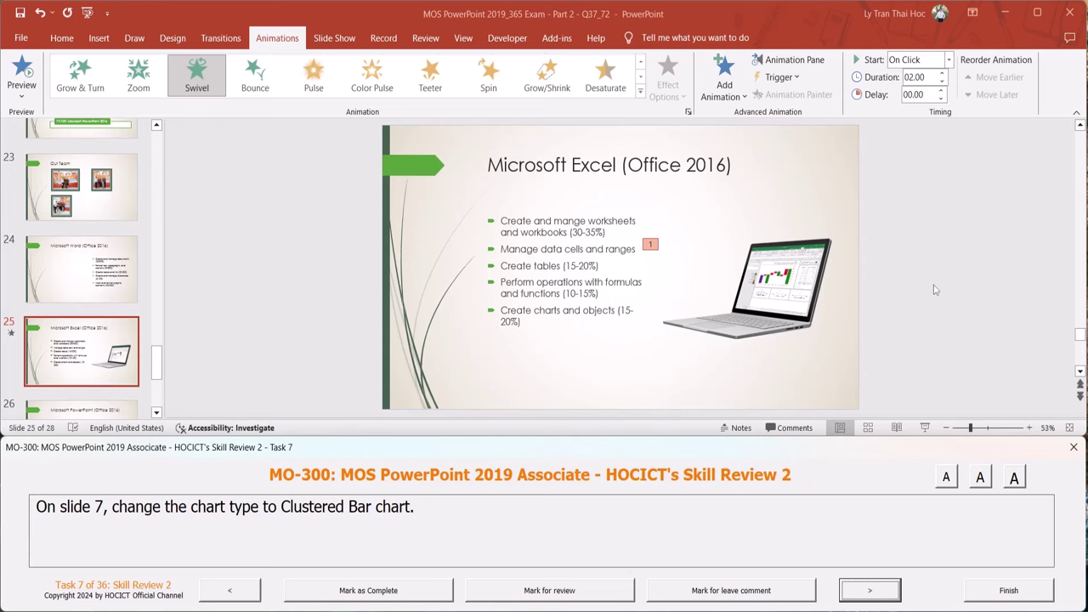
Open slide 7 and select its column chart
scroll(408, 238, "up", 5)
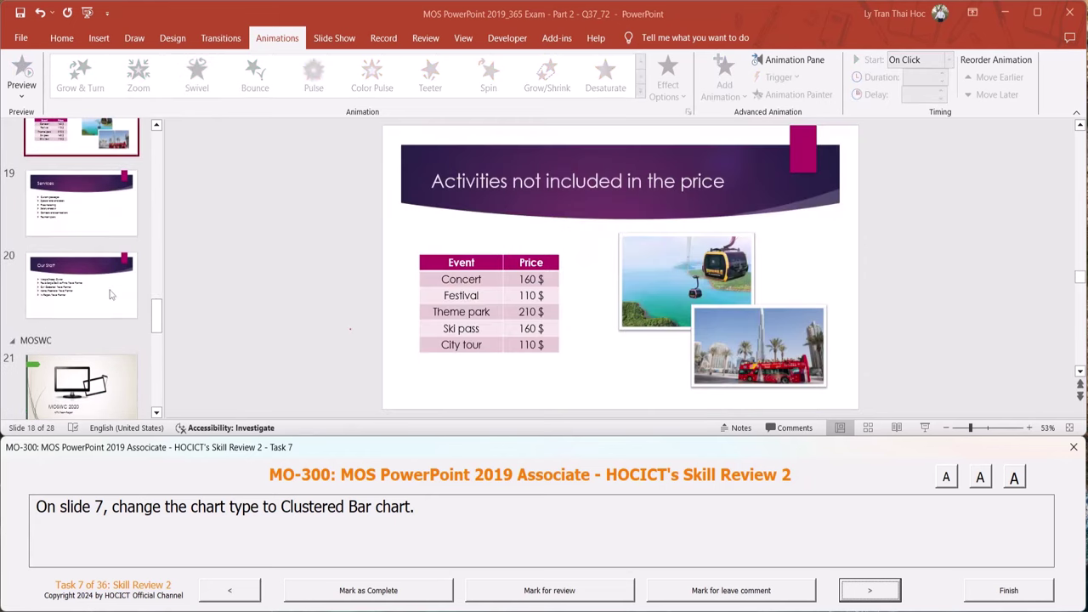
left_click_drag(157, 332, 141, 204)
left_click(93, 255)
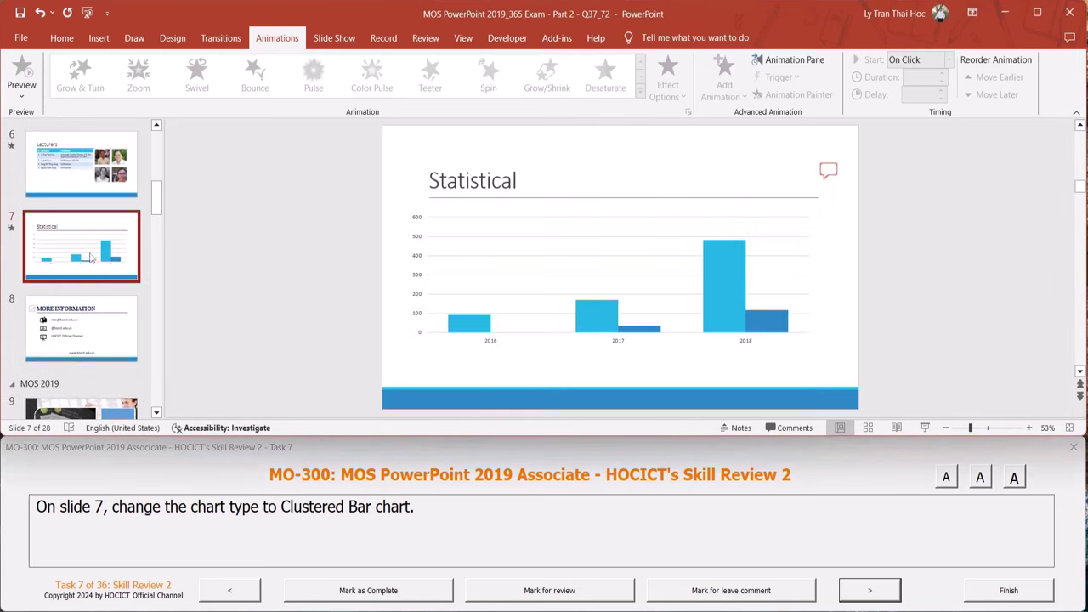
left_click(770, 220)
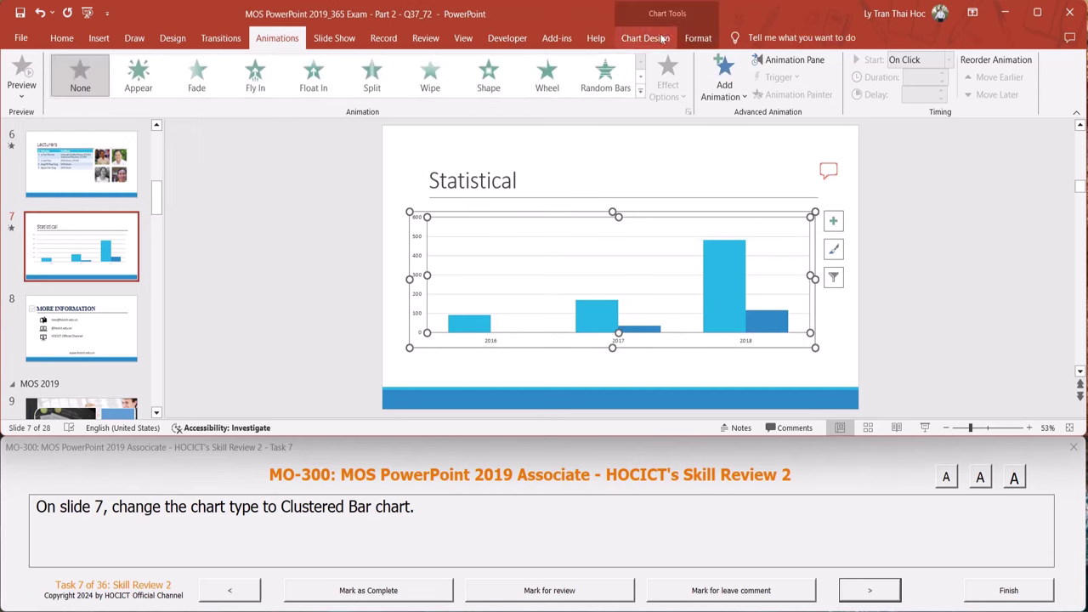
Change the chart type to Bar > Clustered Bar and advance to exam task 8
left_click(663, 39)
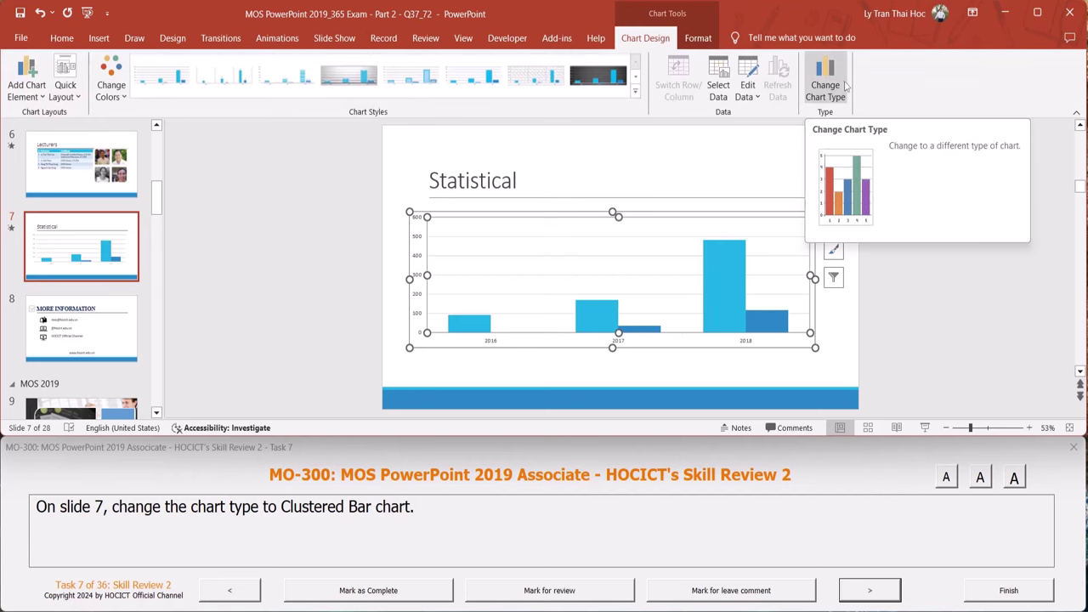
left_click(845, 85)
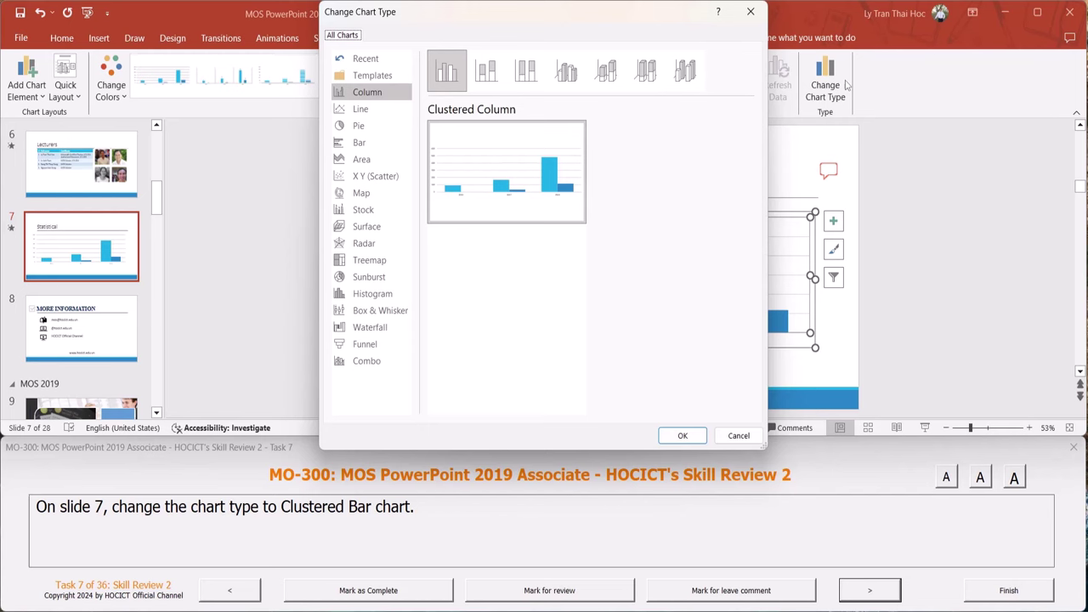
left_click(369, 150)
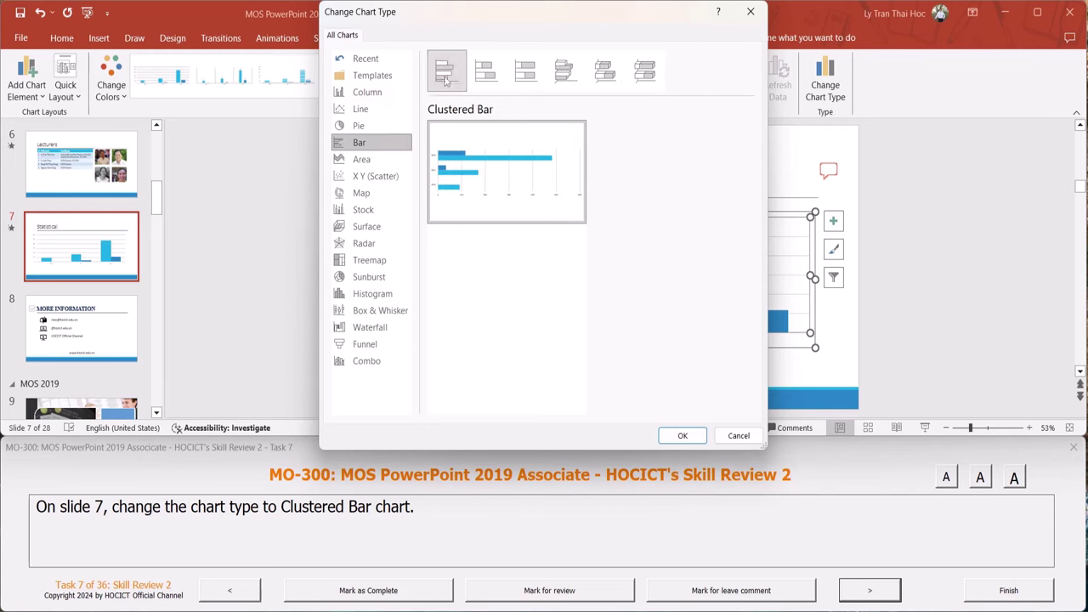
left_click(672, 437)
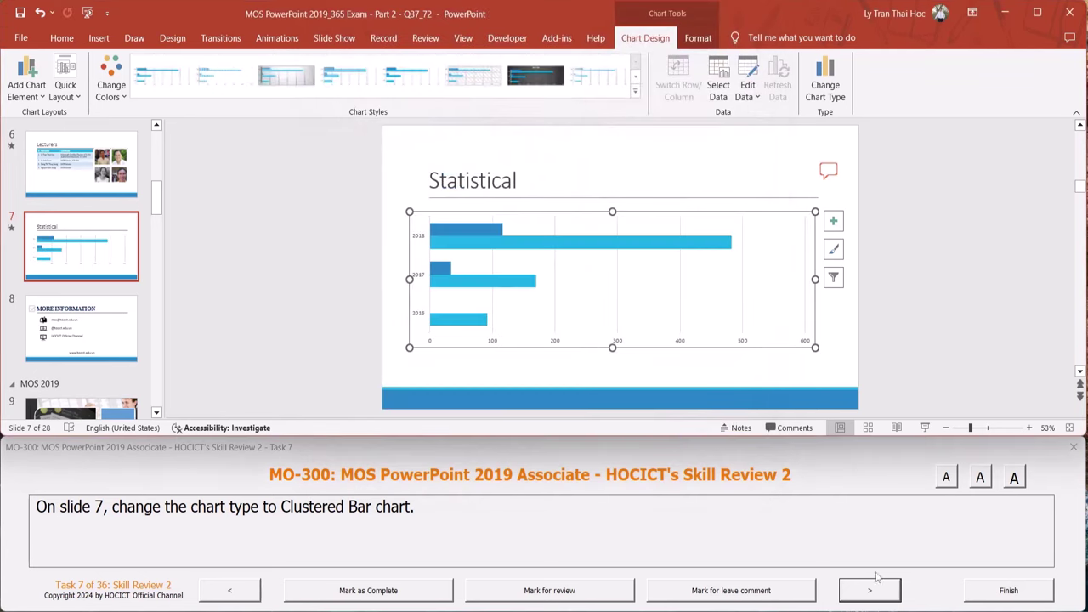
left_click(882, 599)
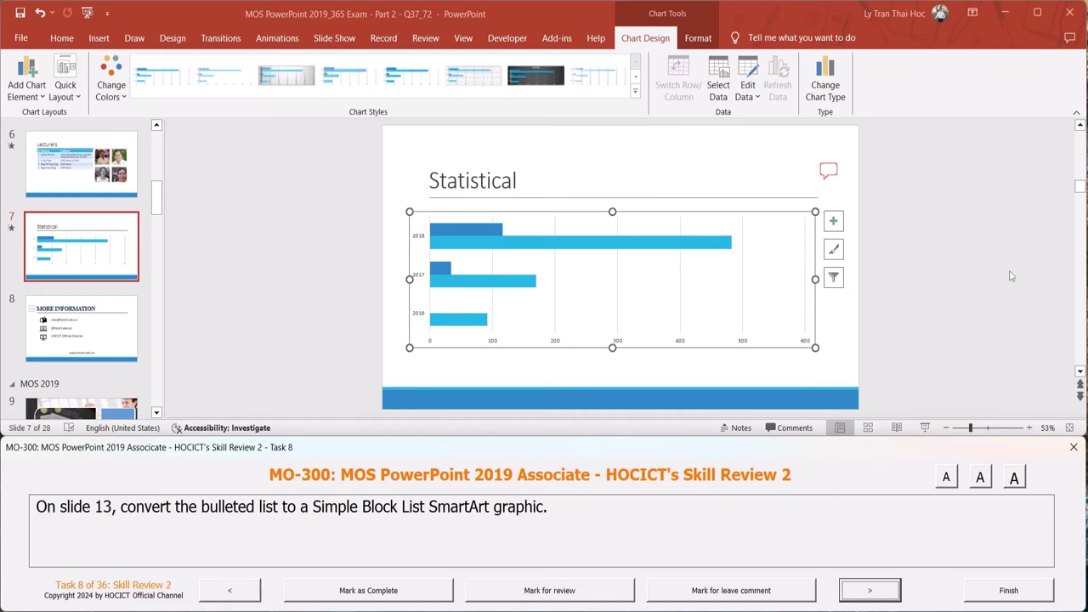
Select slide 13's bulleted list placeholder and open More SmartArt Graphics from Convert to SmartArt
scroll(107, 263, "down", 3)
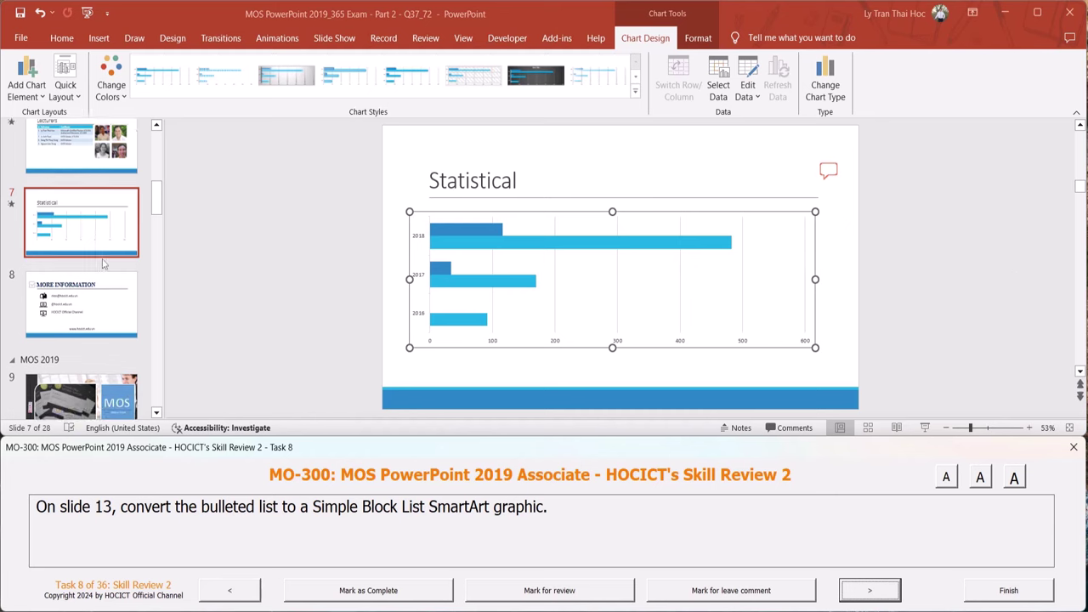
left_click(103, 263)
scroll(102, 263, "down", 5)
left_click(78, 364)
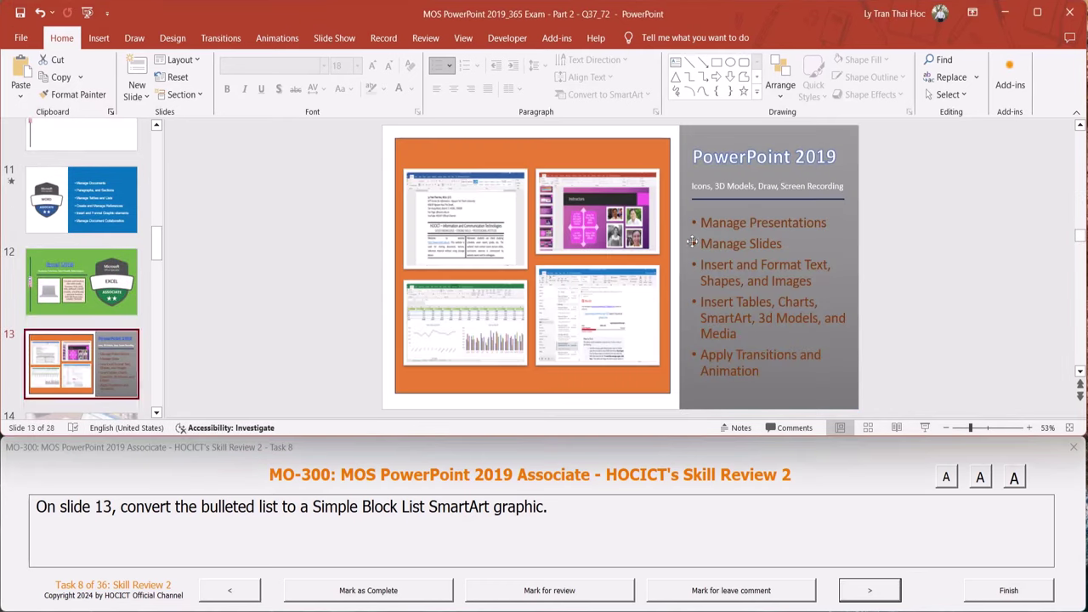
left_click(742, 222)
left_click(739, 214)
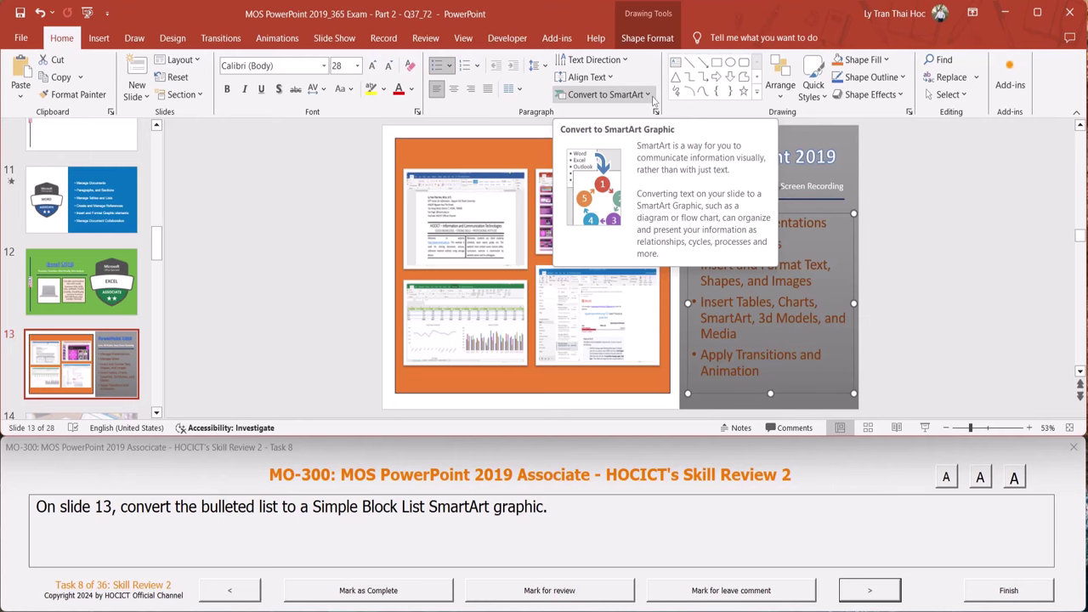
left_click(651, 96)
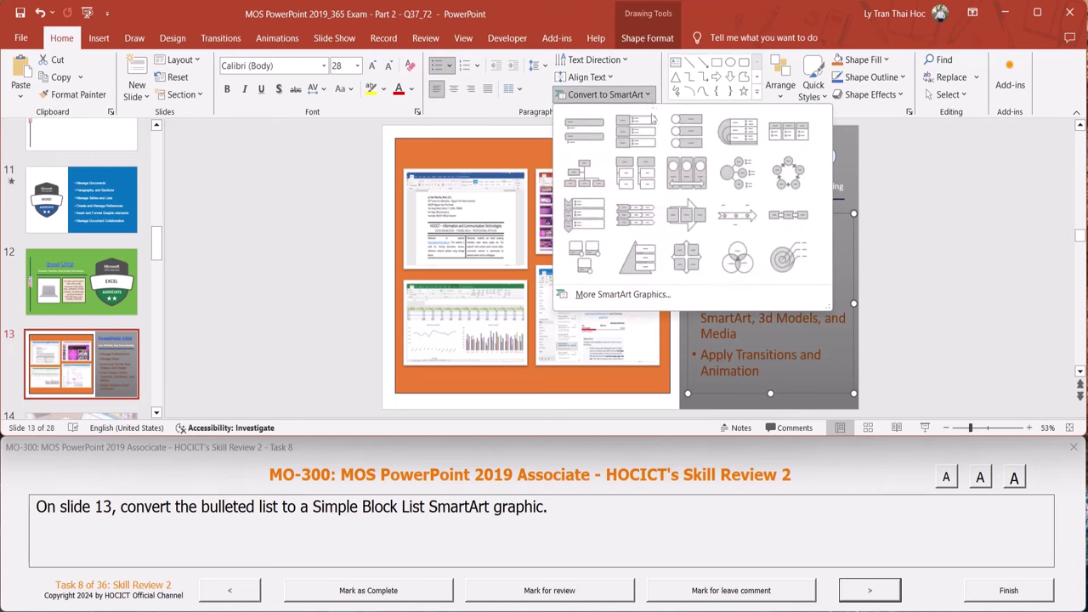
left_click(643, 297)
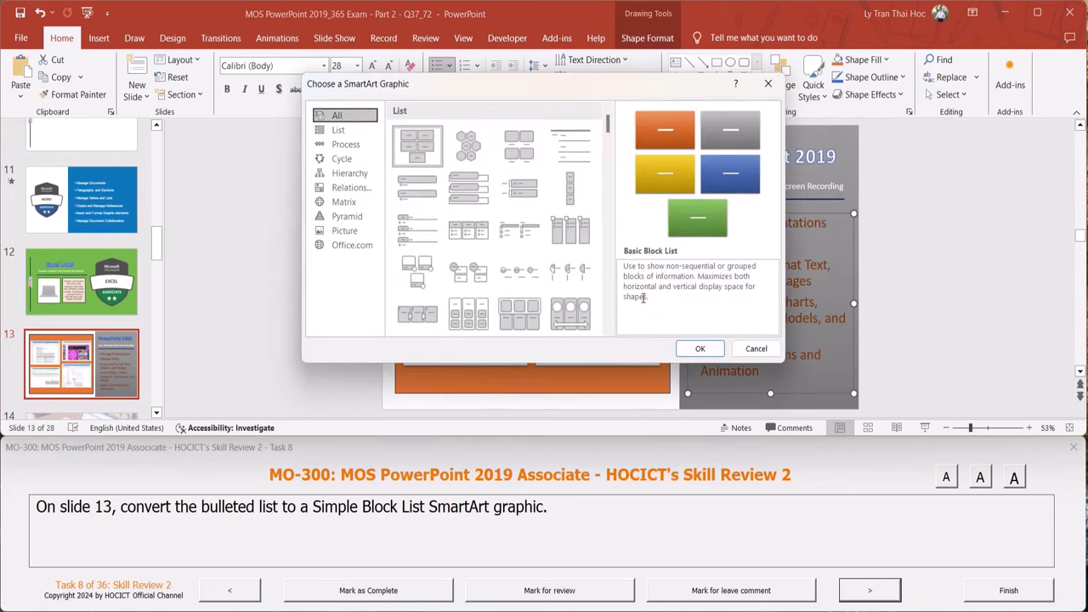
Convert the list to a List > Basic Block List SmartArt and advance to exam task 9
left_click(340, 135)
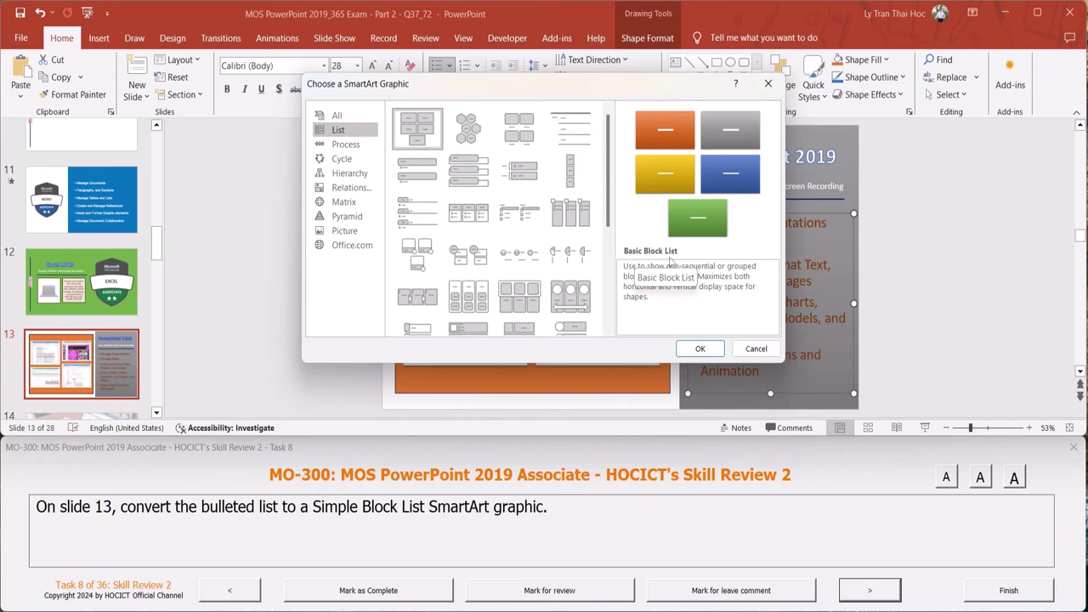
left_click(701, 349)
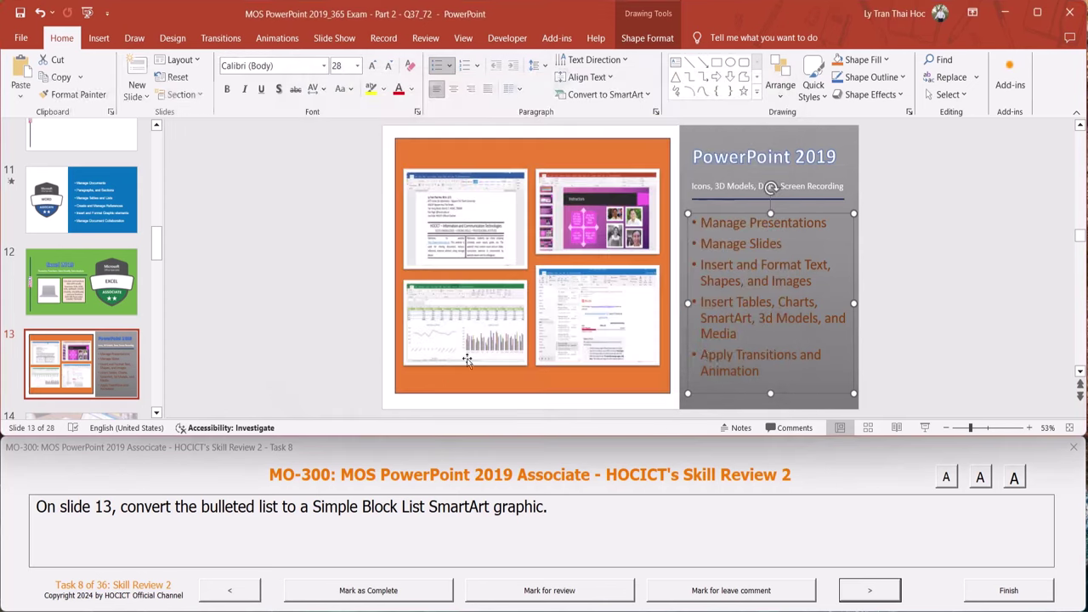
left_click(871, 591)
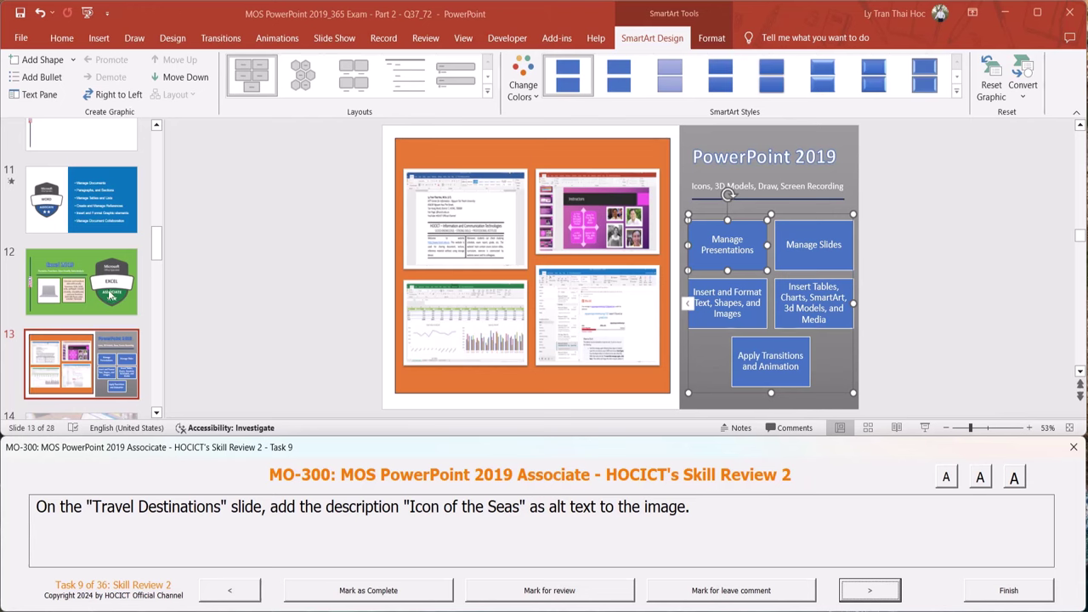
scroll(110, 294, "down", 2)
scroll(109, 294, "down", 2)
Set slide 16's cruise ship picture alt text to 'Icon of the Seas' and advance to task 10
scroll(109, 294, "down", 1)
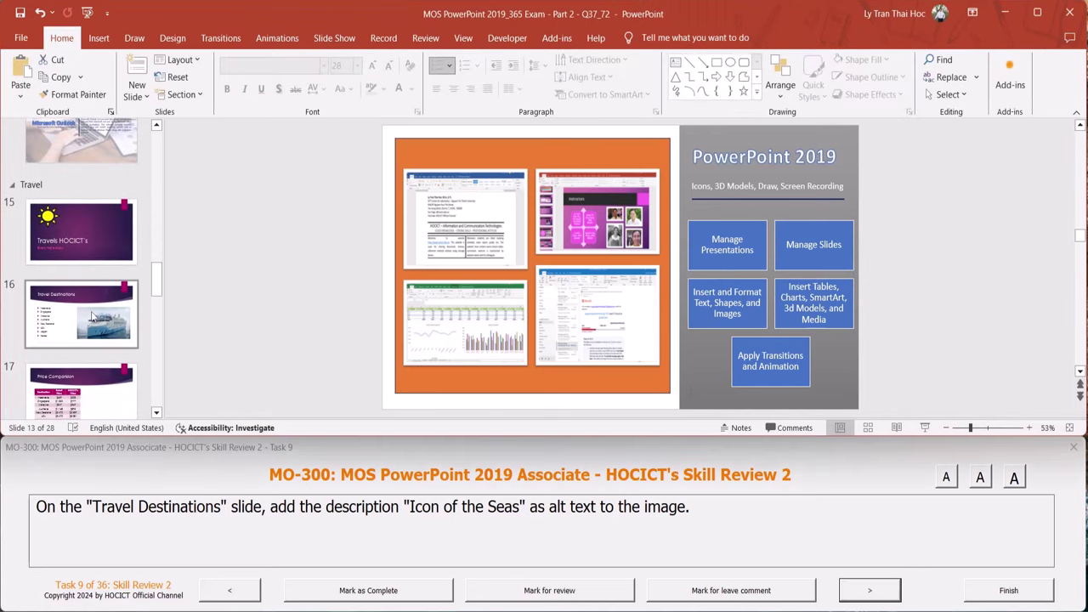
left_click(85, 316)
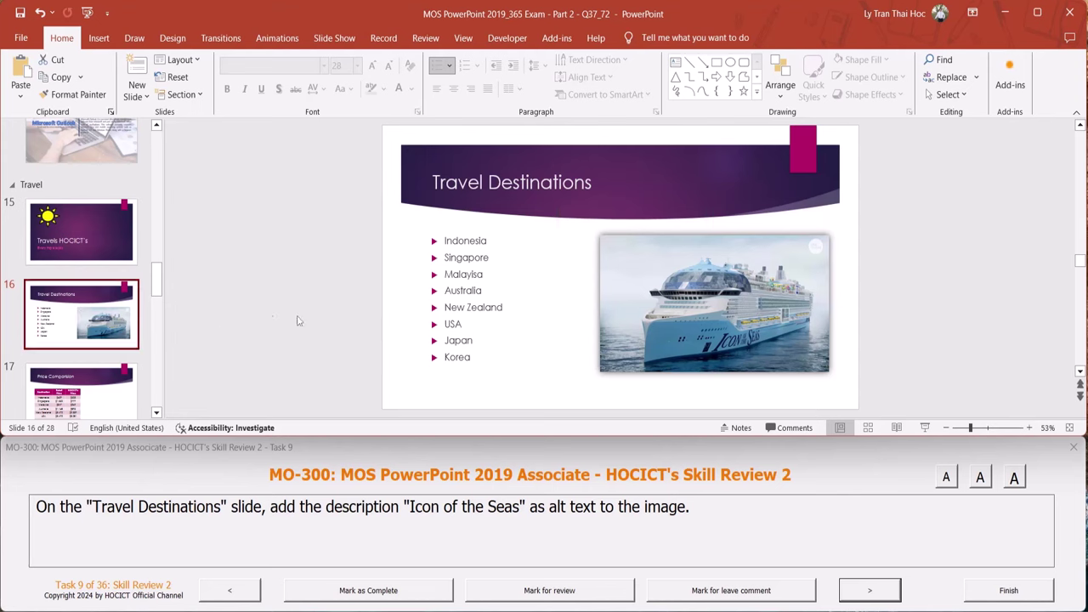
left_click(742, 283)
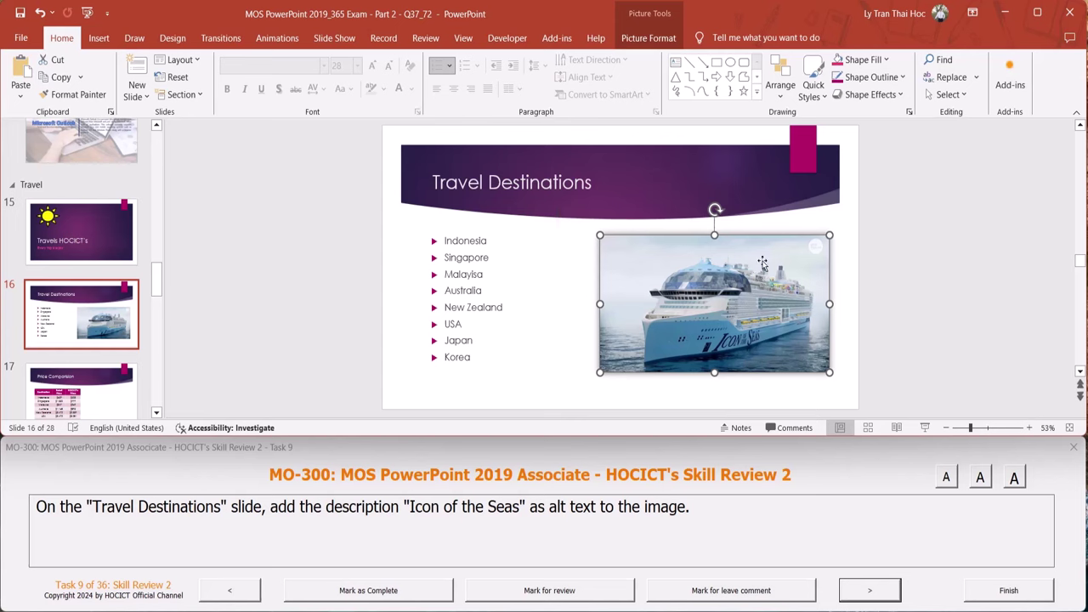
left_click(655, 39)
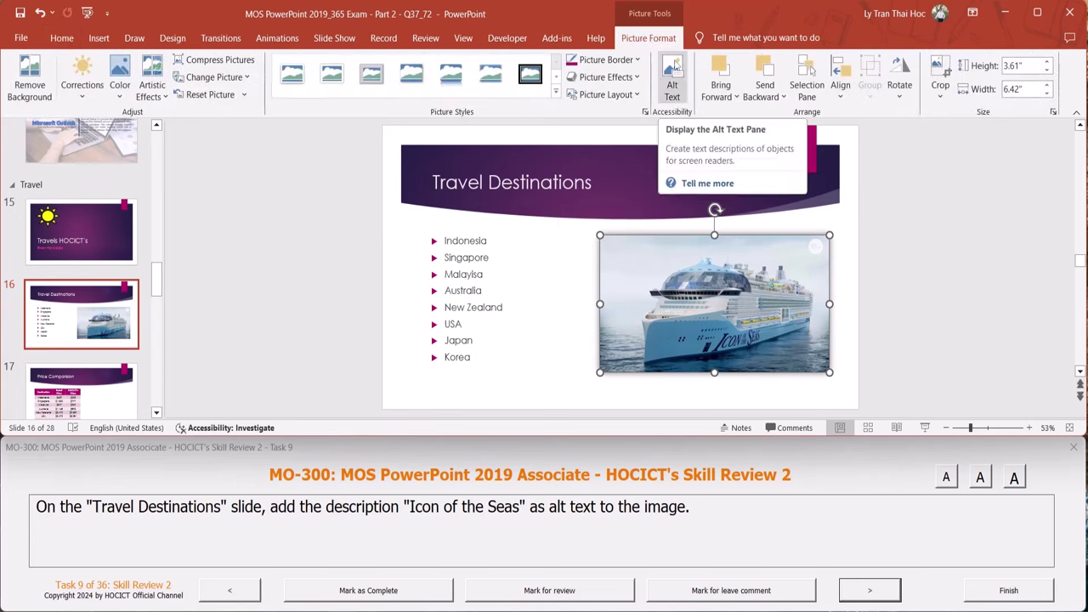
left_click(672, 76)
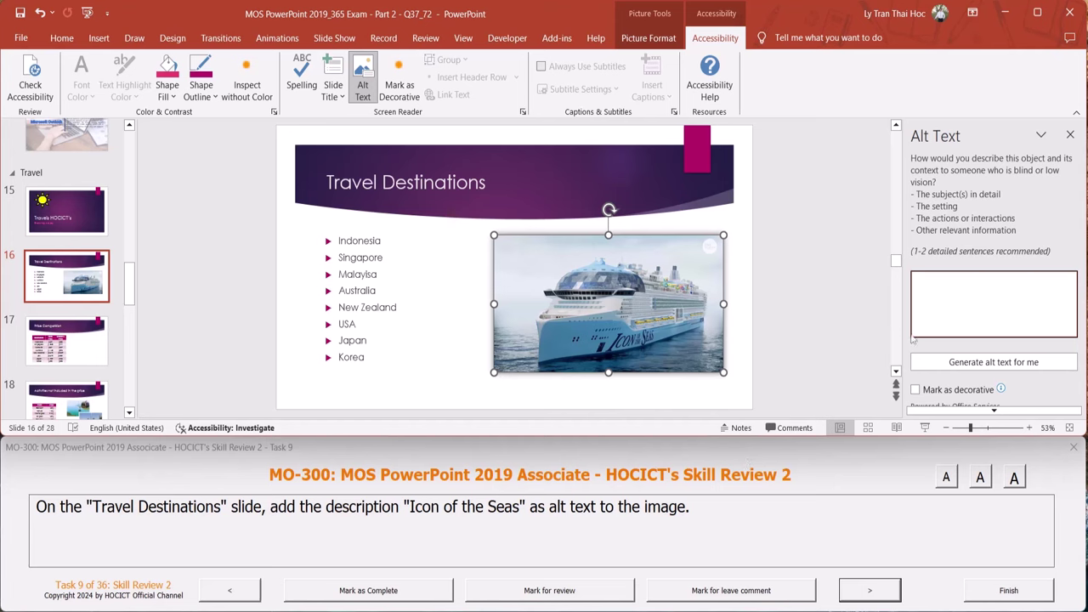
type("Icon of ")
type("the Seas")
left_click(1069, 136)
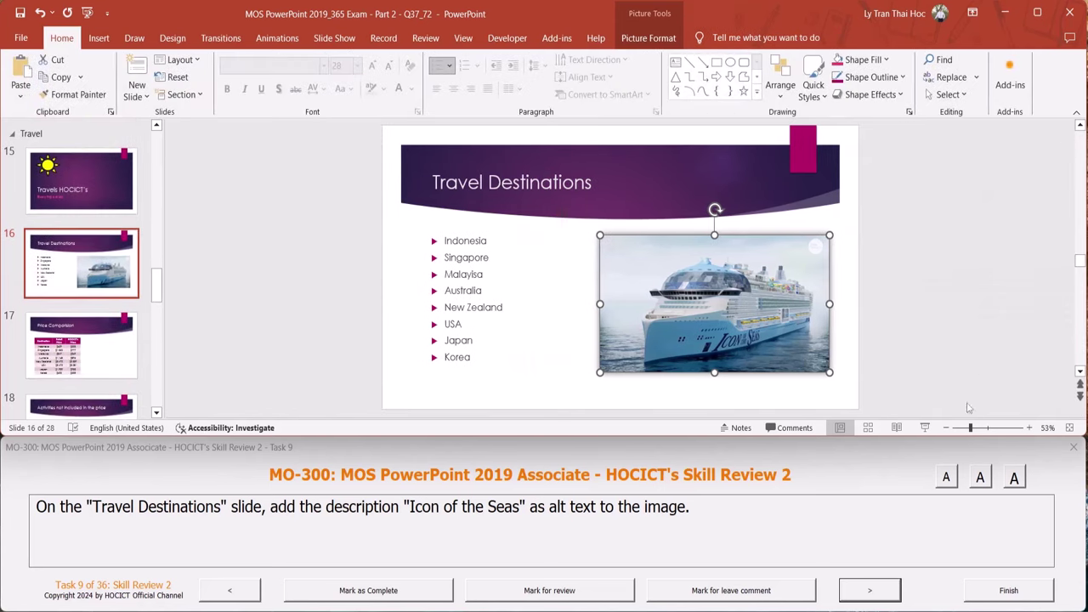
left_click(881, 592)
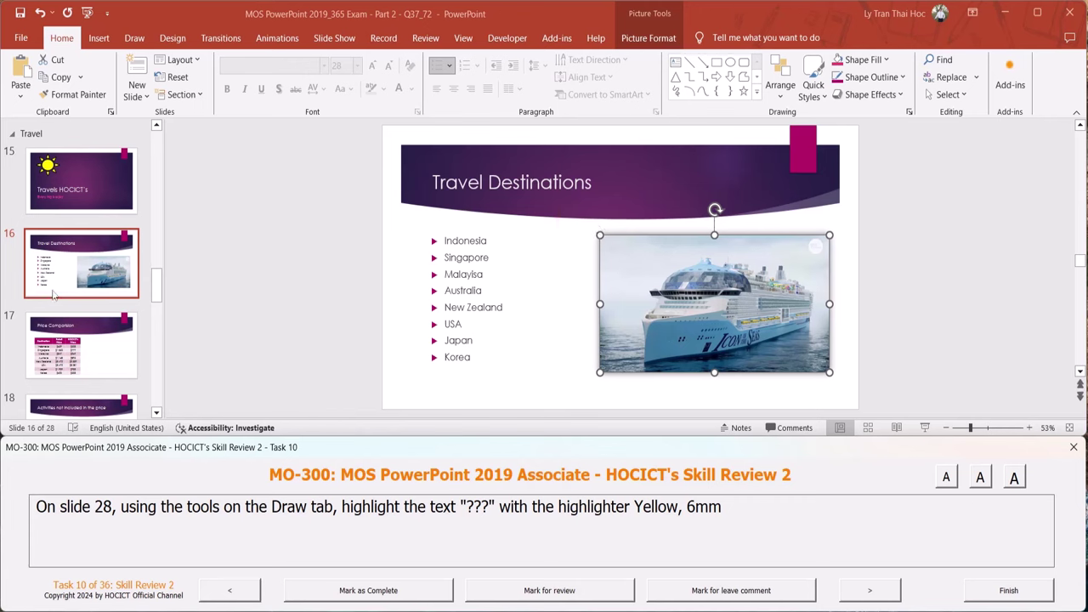
Open slide 28 and pick the yellow 6 mm highlighter on the Draw tab
scroll(53, 292, "down", 1)
scroll(53, 292, "down", 2)
scroll(53, 293, "down", 3)
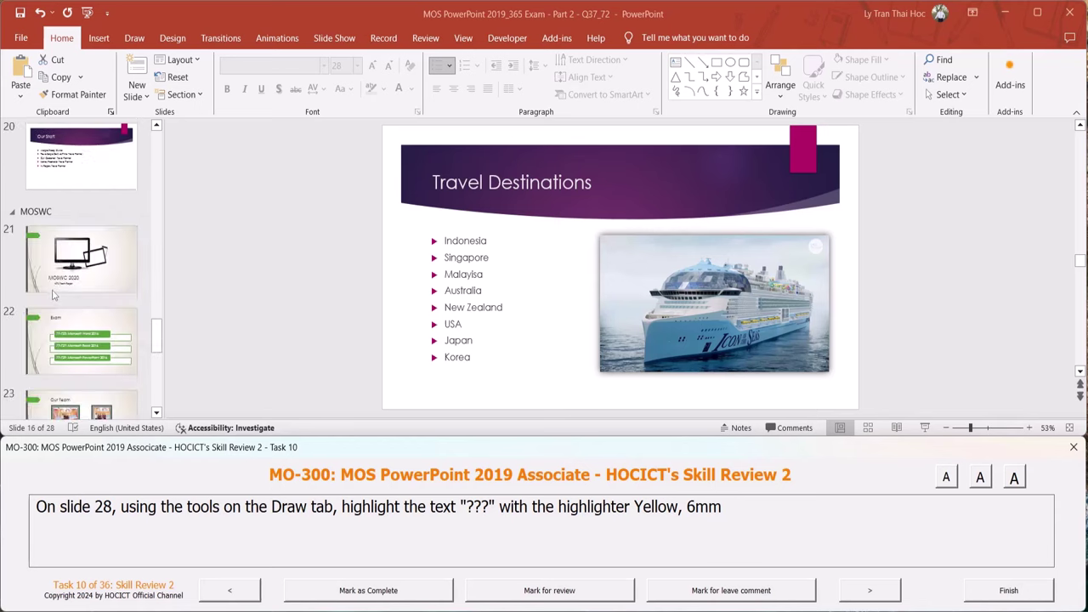
scroll(53, 292, "down", 2)
scroll(53, 292, "down", 2)
scroll(53, 293, "down", 2)
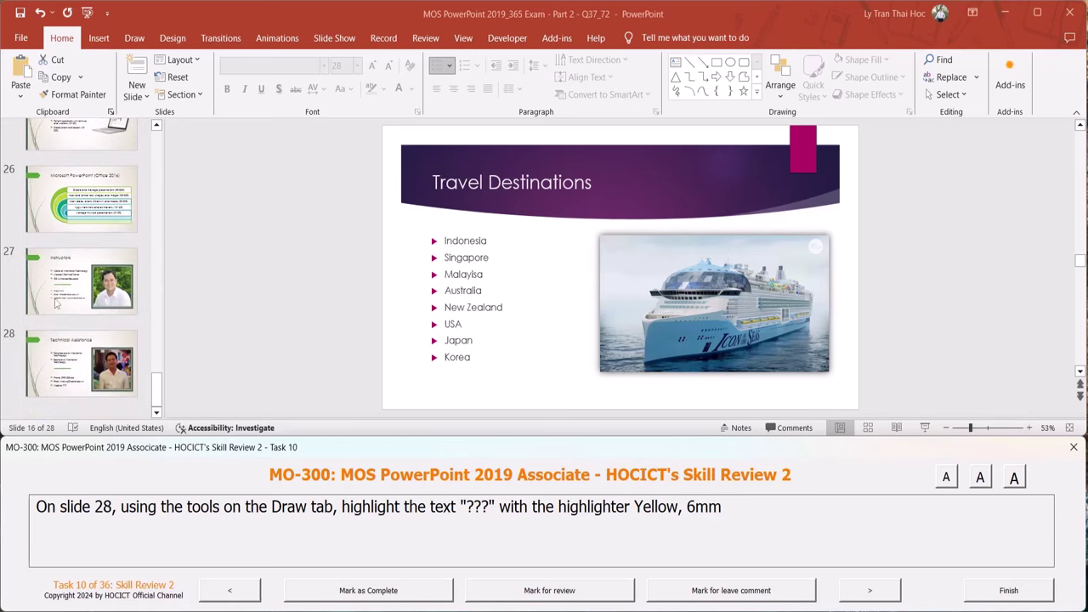
left_click(79, 363)
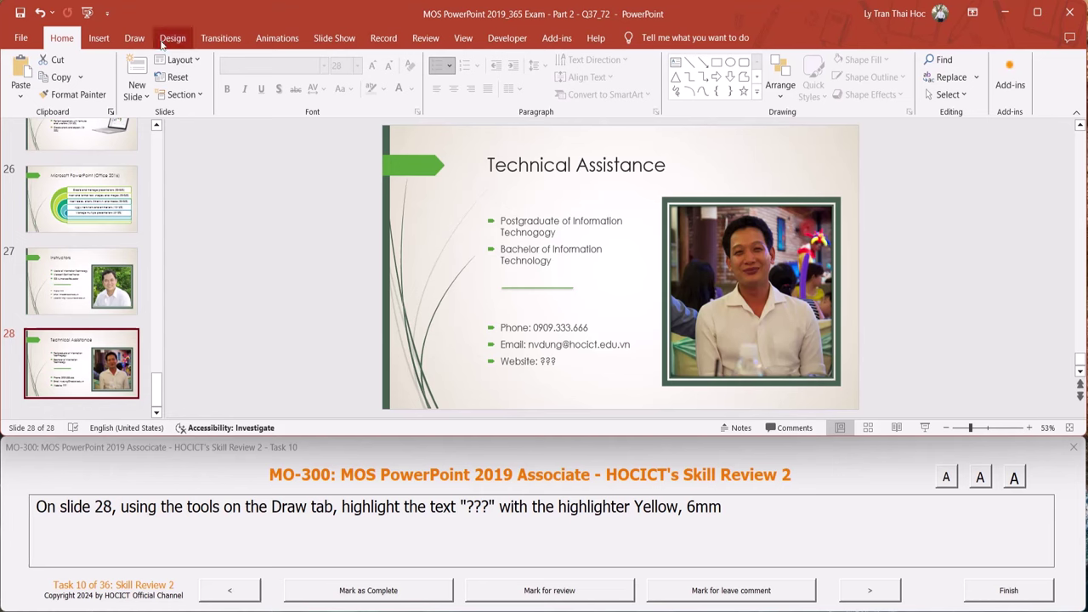
left_click(136, 38)
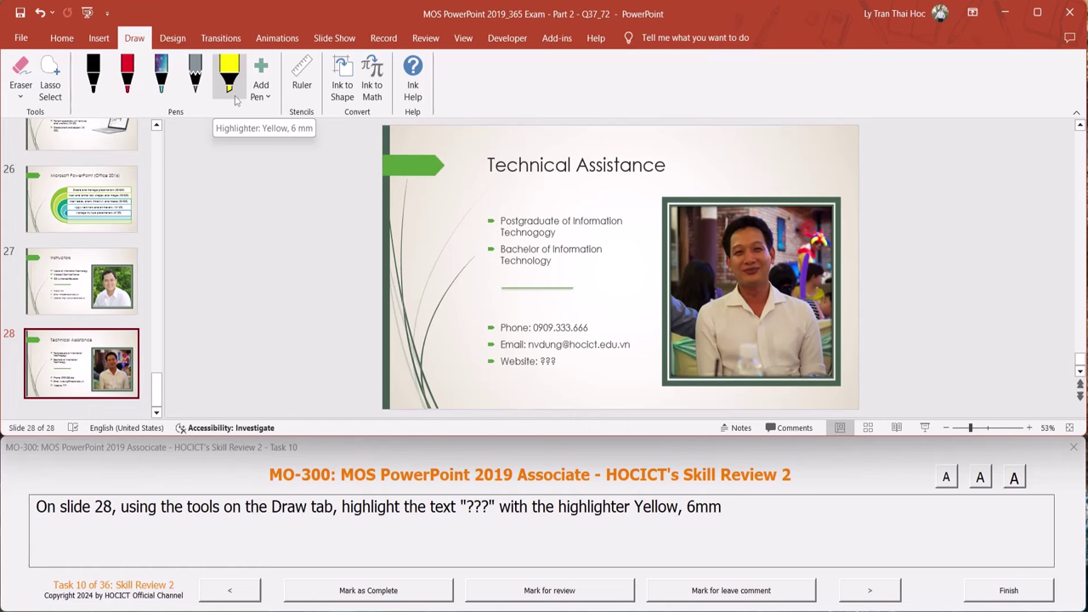
left_click(235, 93)
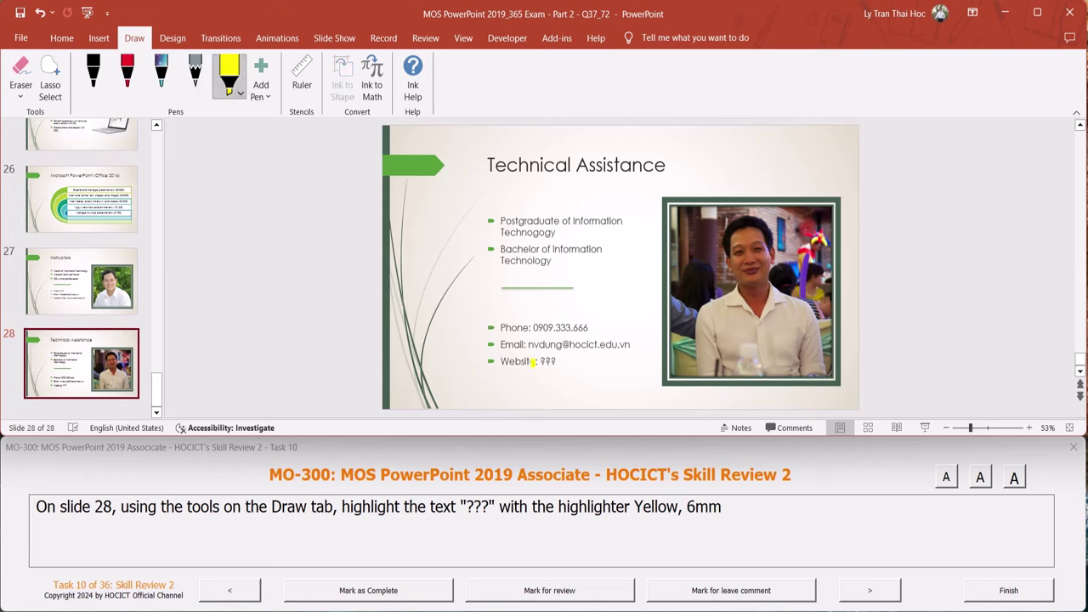
Highlight the ??? after Website in yellow, then advance the exam to task 11
left_click_drag(541, 362, 564, 362)
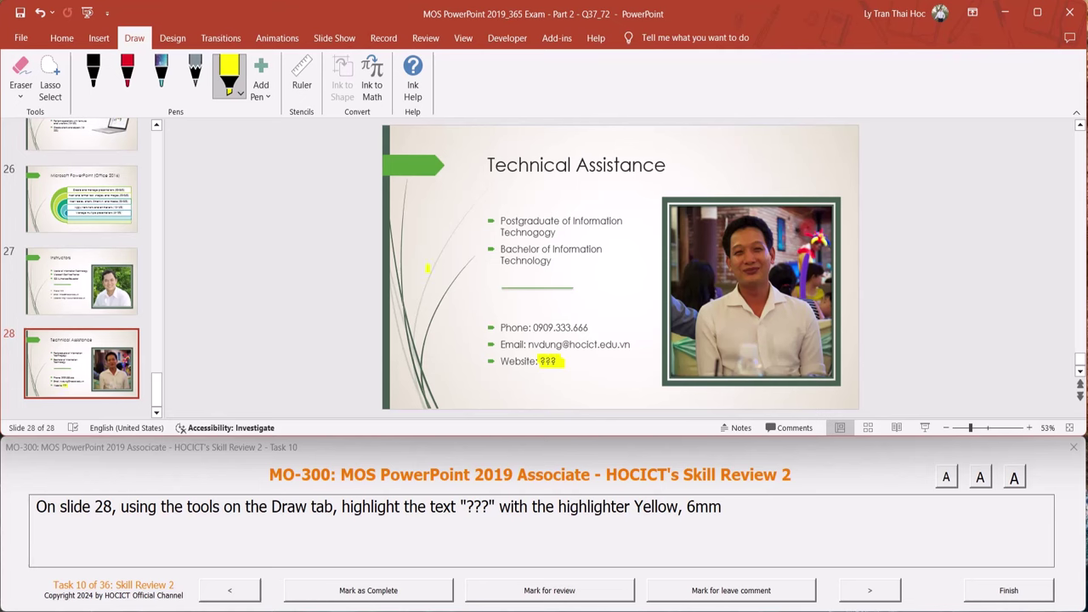
left_click(228, 67)
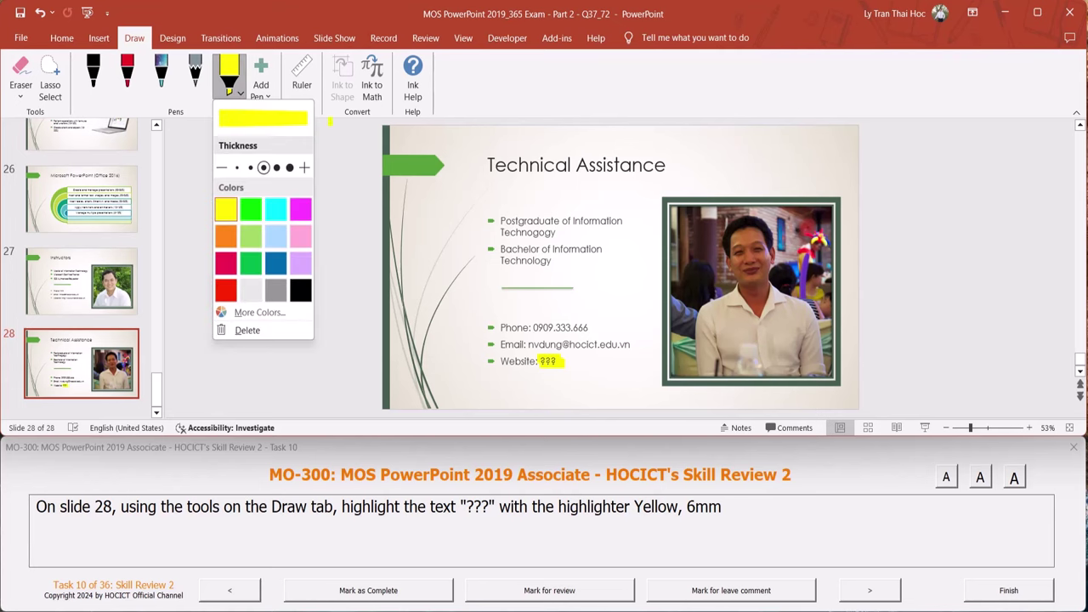
left_click(222, 70)
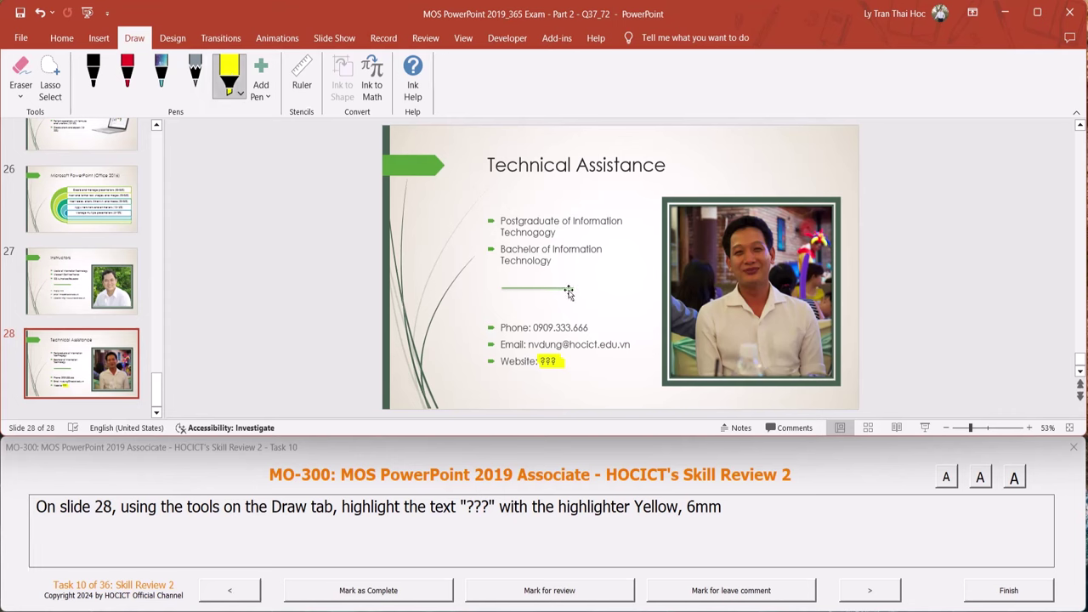
left_click(597, 330)
key("shift+Tab")
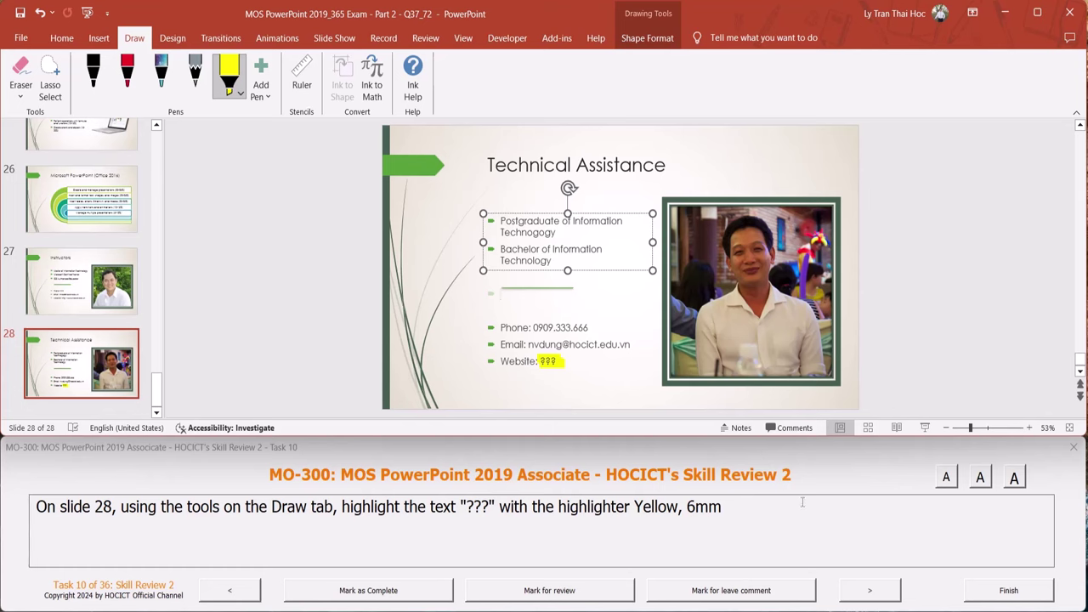
left_click(870, 589)
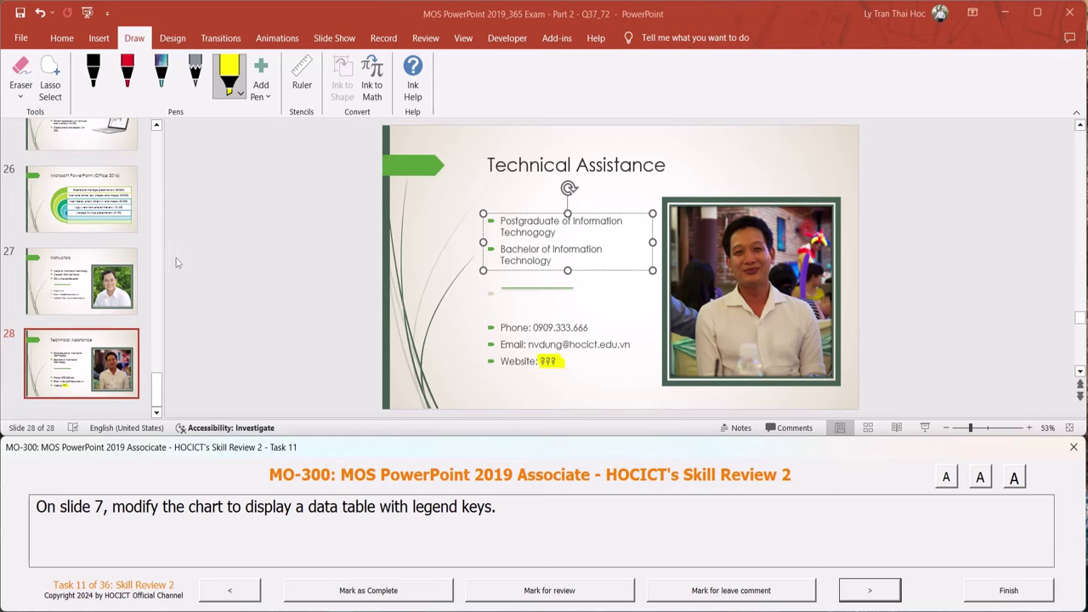
Add a Data Table With Legend Keys to slide 7's Statistical chart and advance to task 12
scroll(85, 252, "up", 5)
scroll(83, 289, "up", 10)
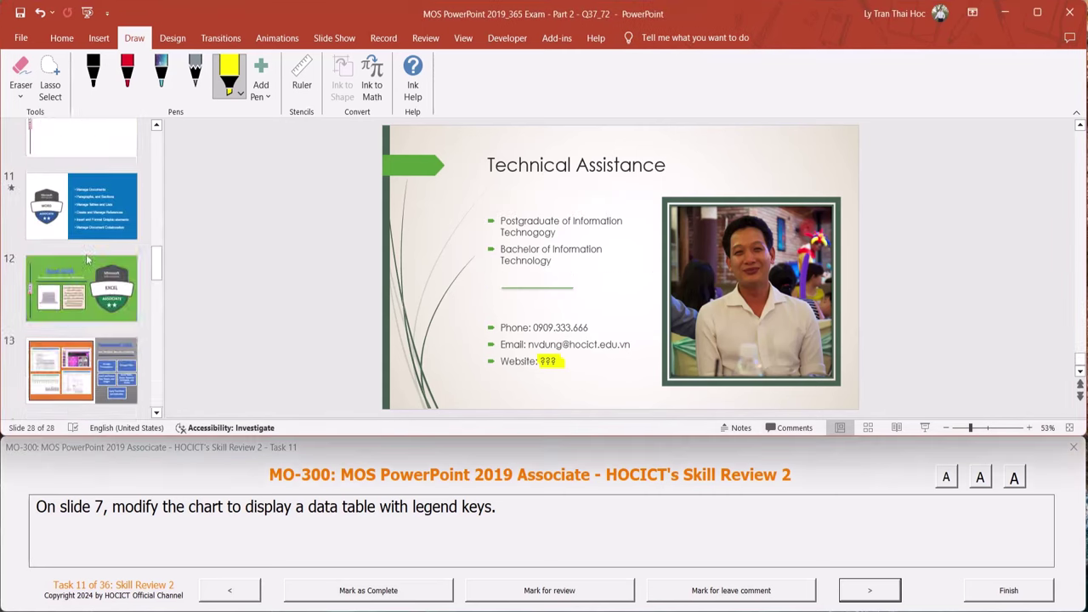
scroll(82, 323, "up", 3)
scroll(82, 339, "up", 2)
left_click(82, 340)
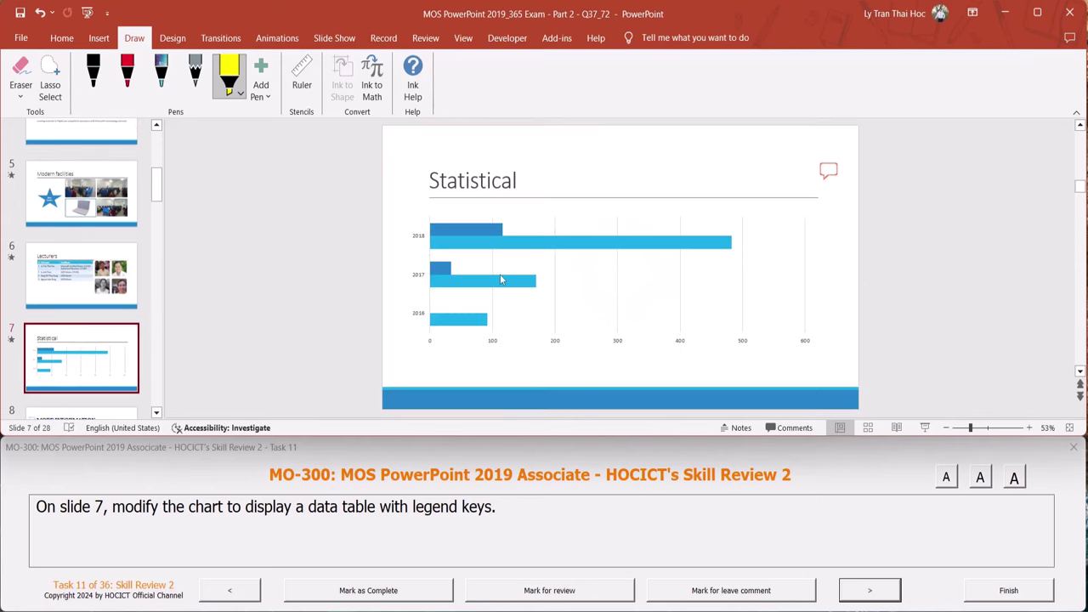
left_click(611, 213)
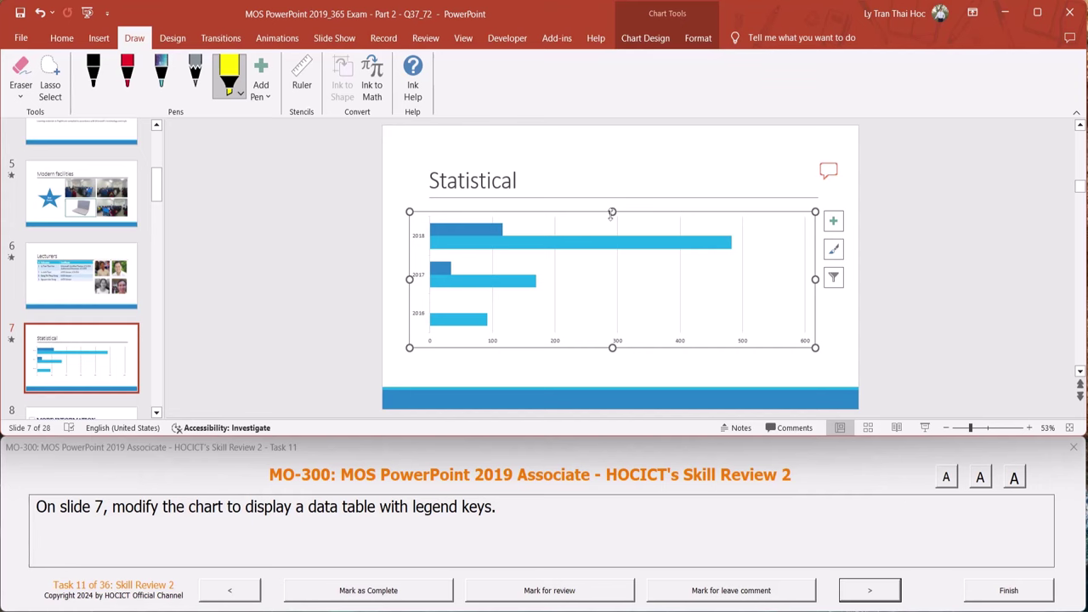
left_click(651, 42)
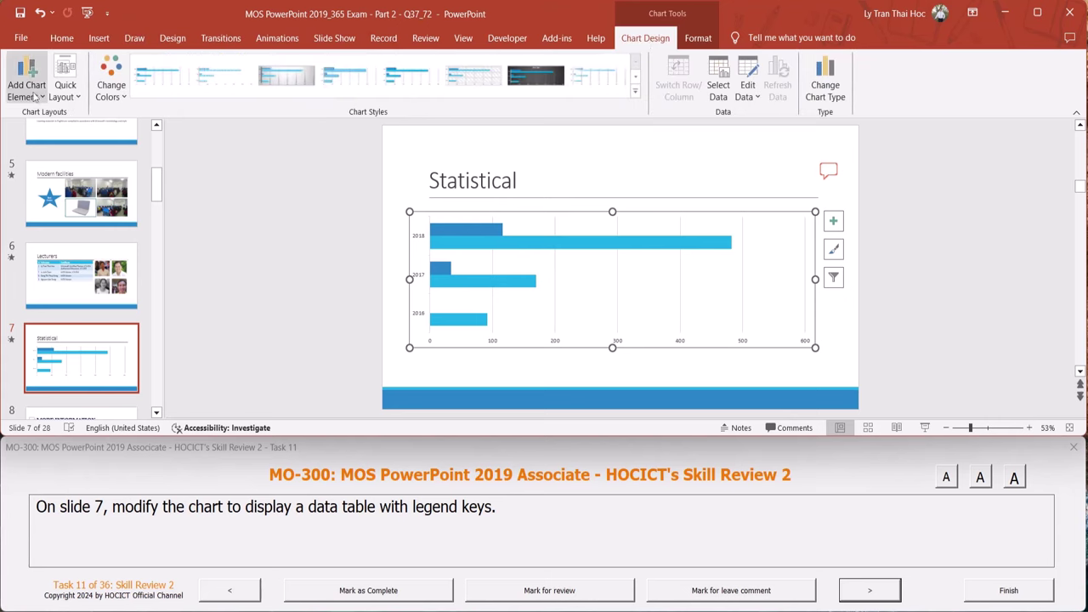
left_click(32, 91)
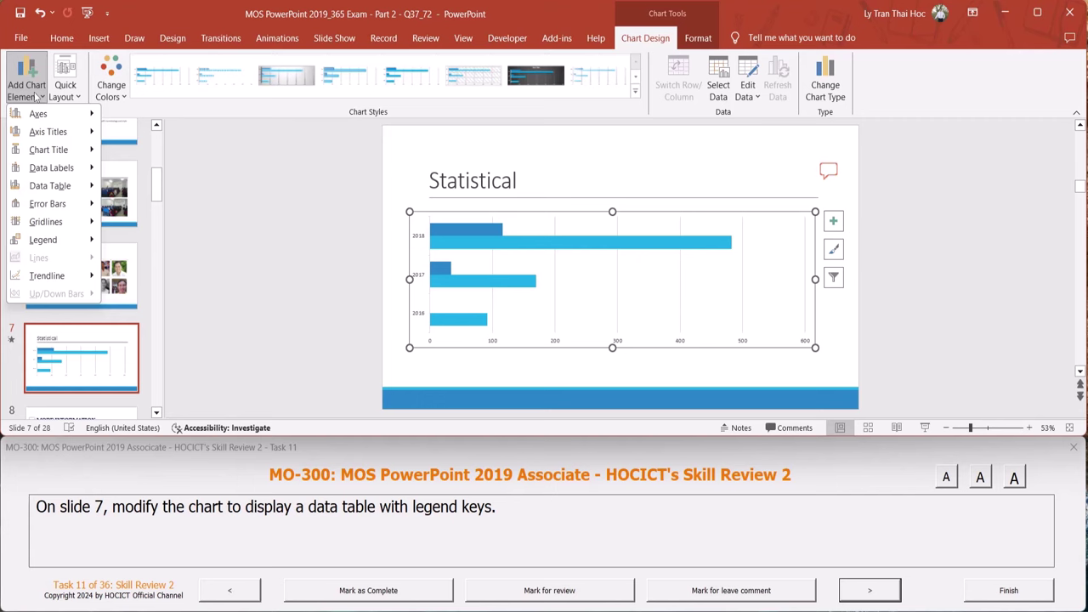
mouse_move(50, 185)
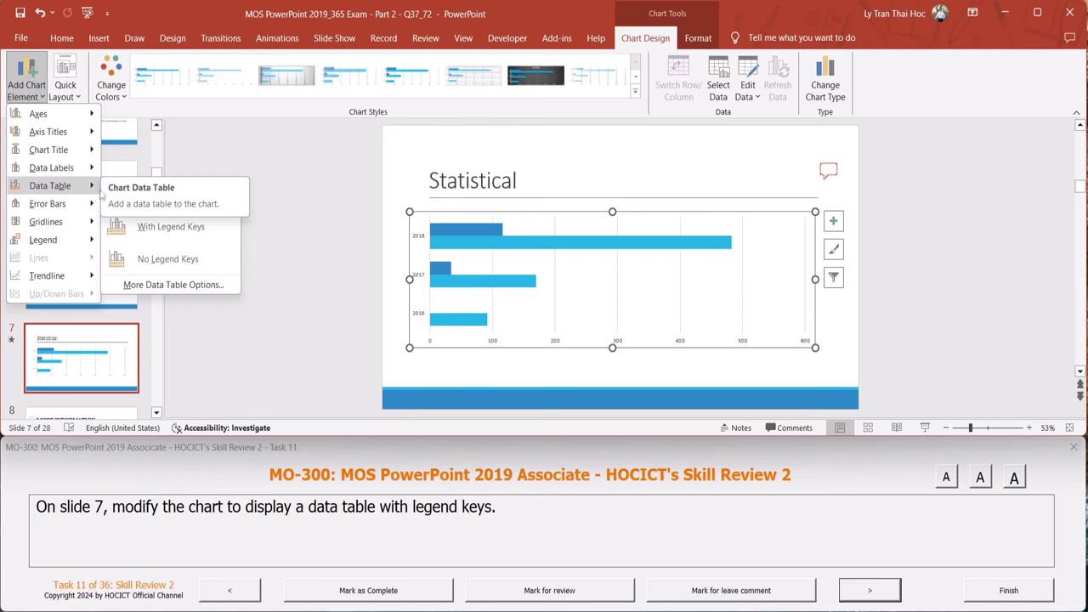
left_click(211, 243)
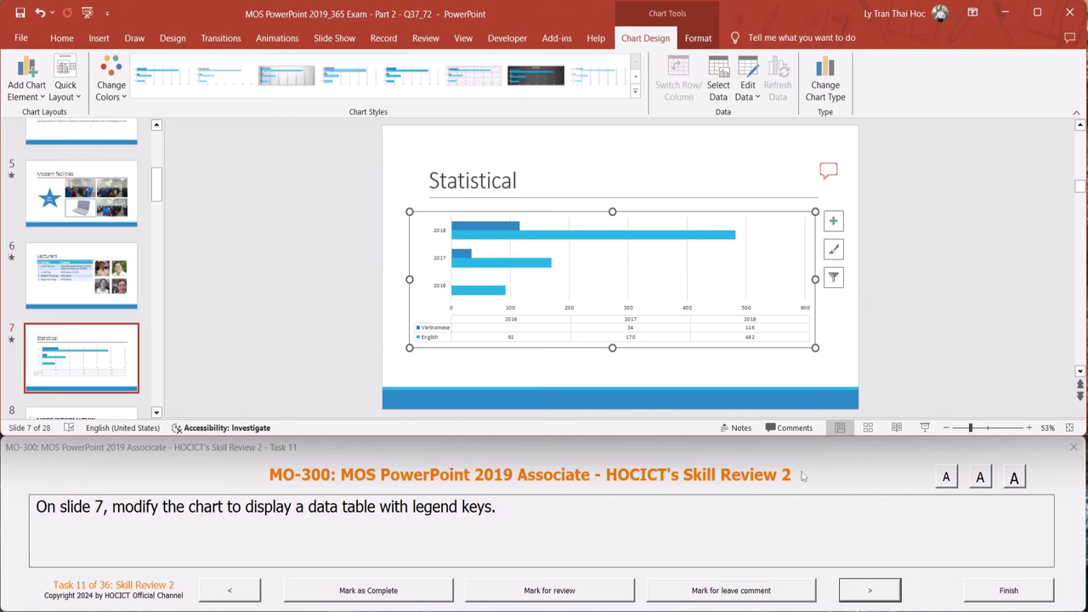
left_click(874, 597)
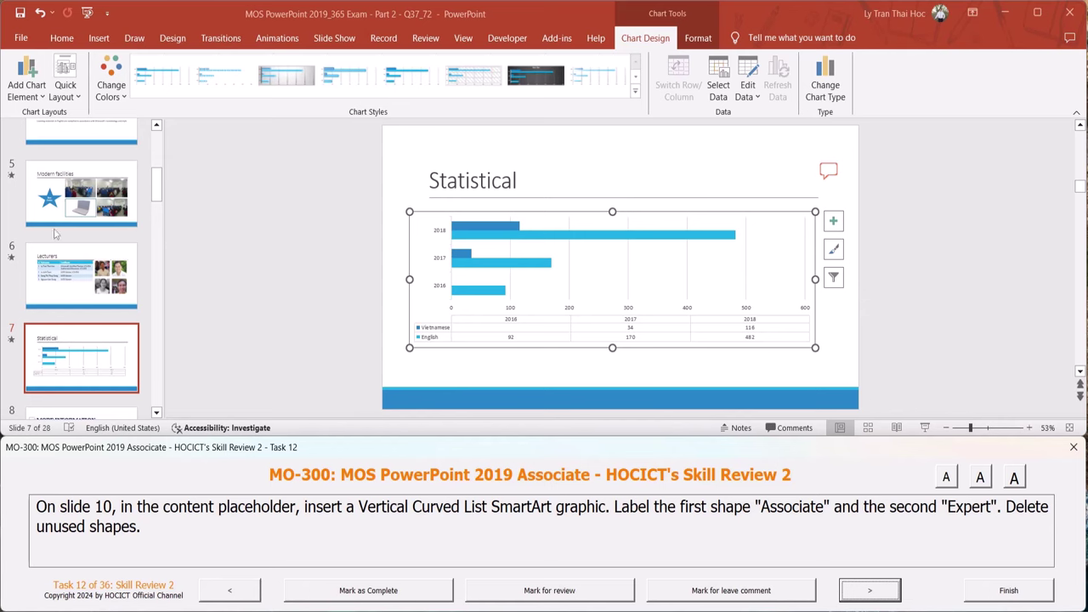
On slide 10, insert a List > Vertical Curved List SmartArt via the placeholder's SmartArt icon
scroll(56, 233, "down", 1)
scroll(56, 233, "down", 4)
scroll(56, 232, "down", 1)
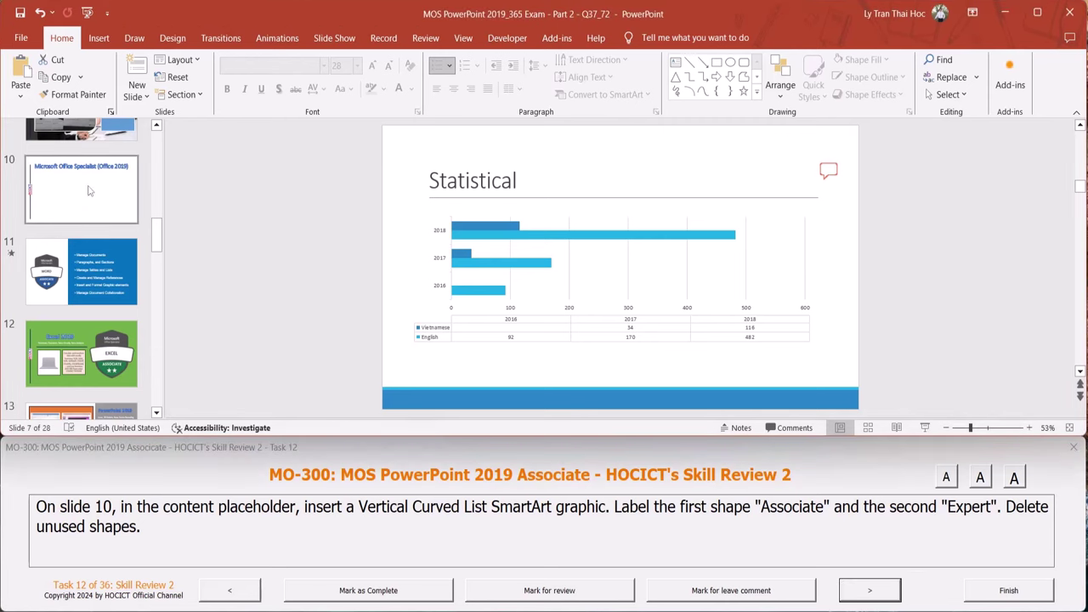
left_click(73, 195)
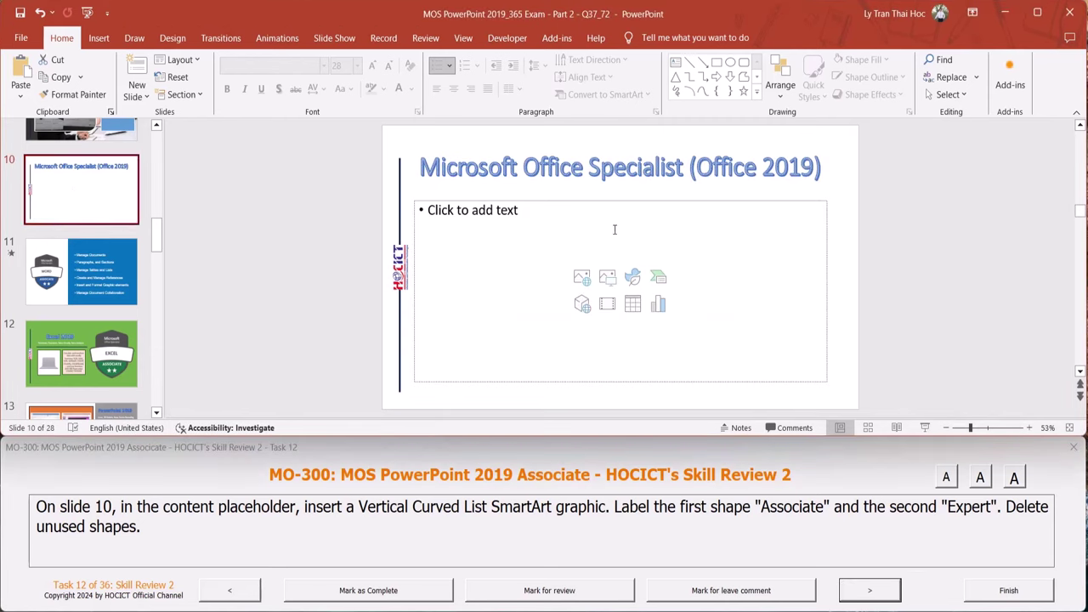
left_click(660, 278)
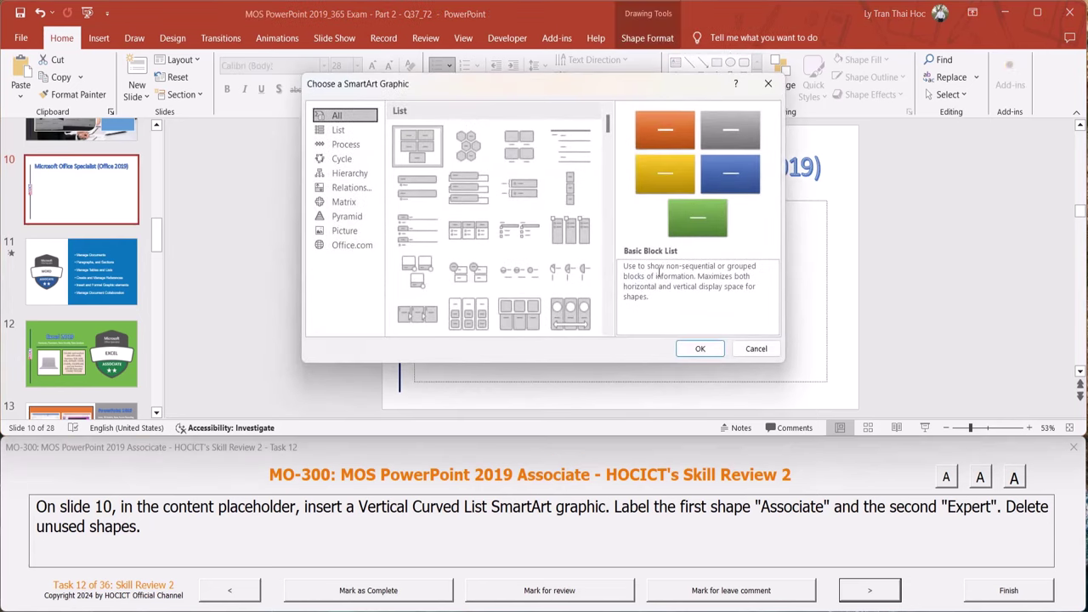
left_click(338, 130)
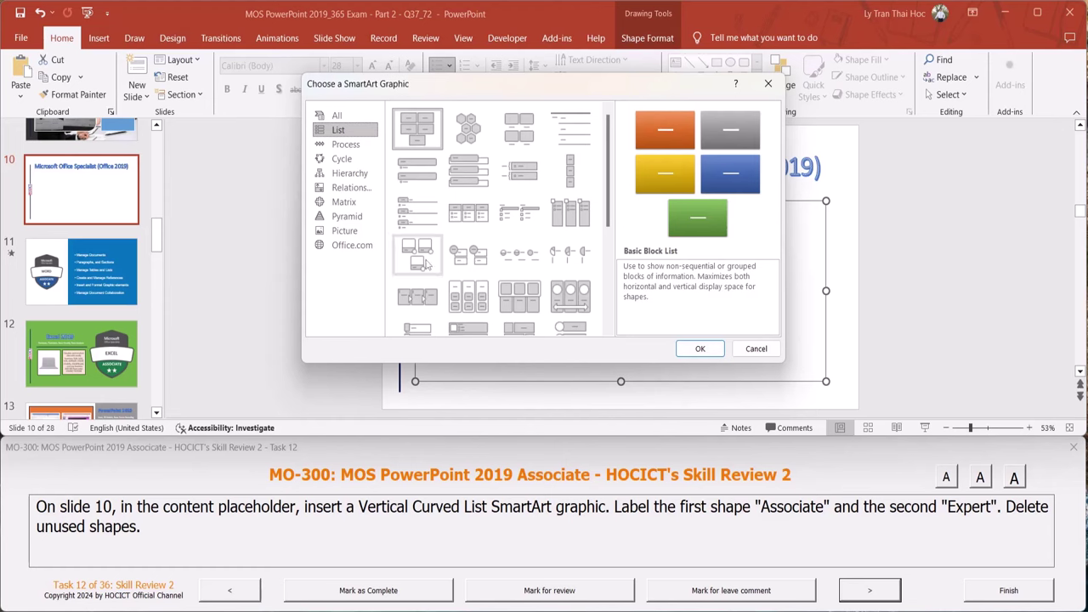
scroll(425, 265, "down", 5)
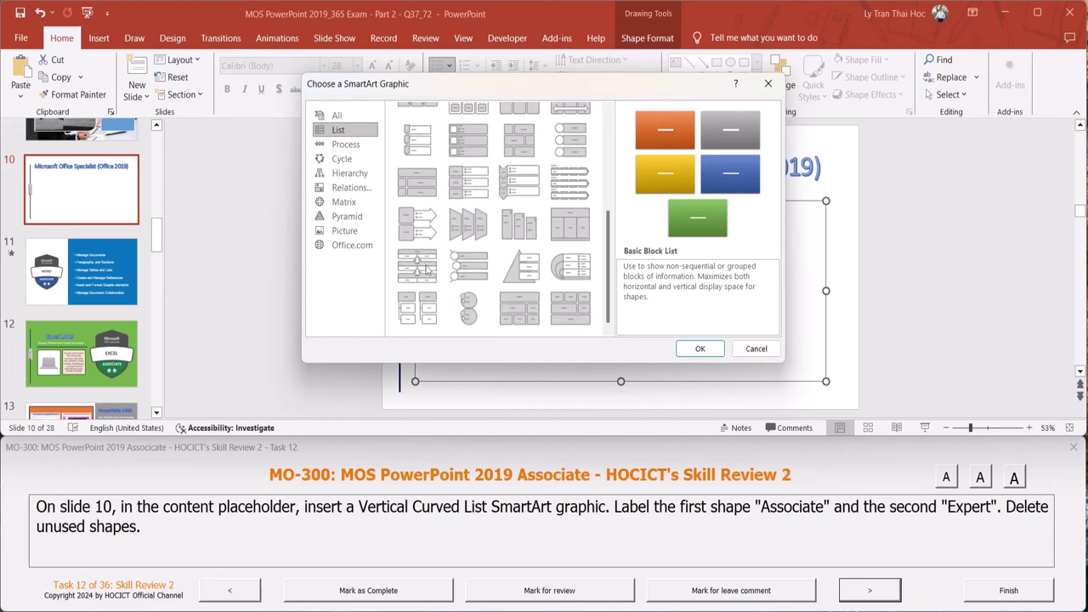
left_click(473, 280)
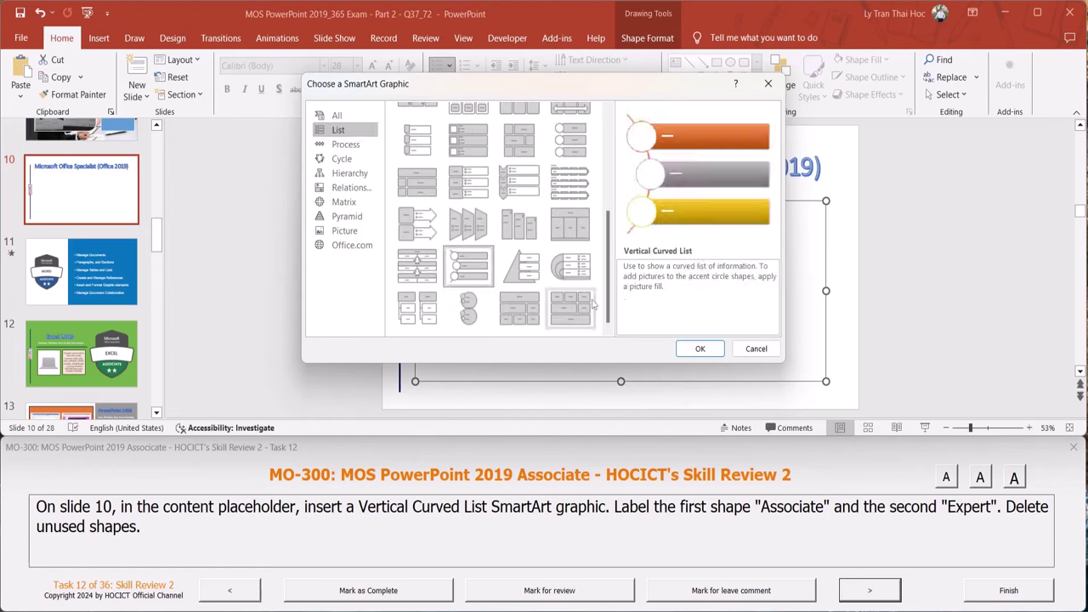
left_click(699, 350)
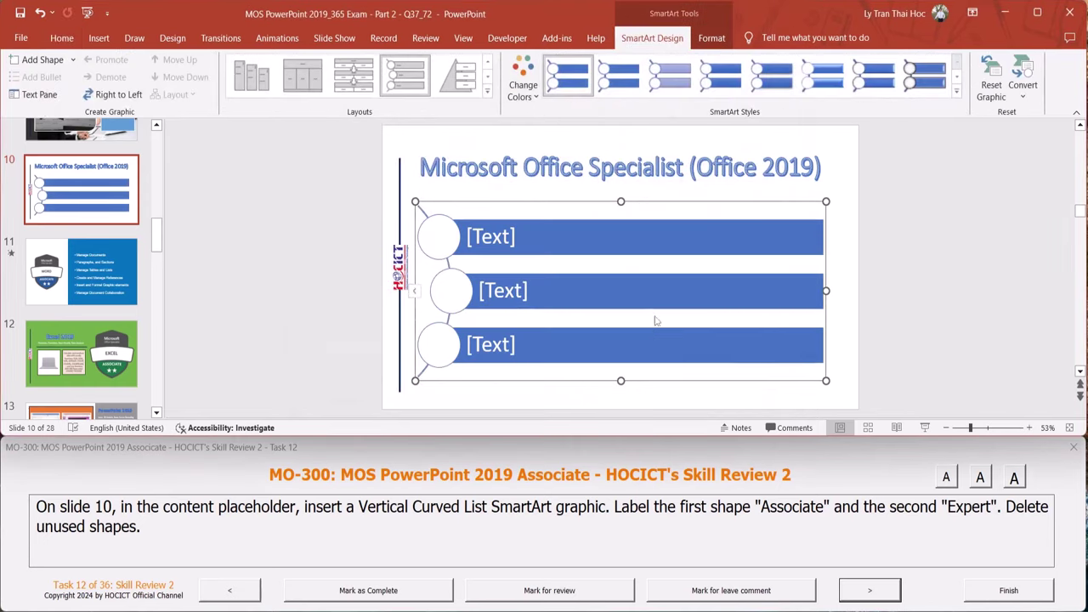
Enter 'Associate' and 'Expert' in the first two shapes, delete the third, and advance to task 13
left_click(494, 244)
type("A")
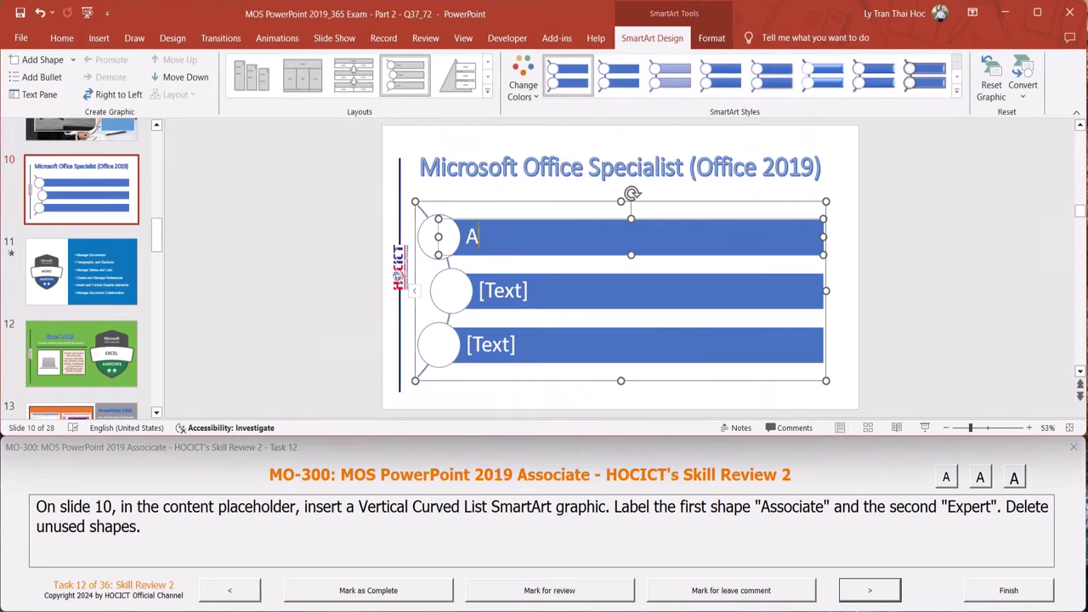
type("ssociate")
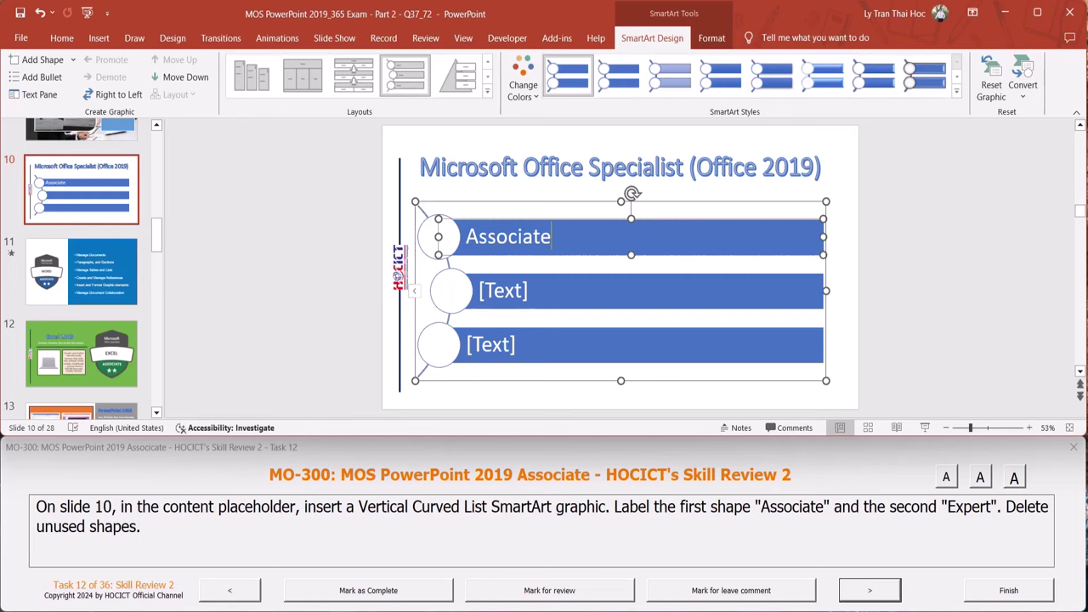
left_click(508, 293)
type("Expe")
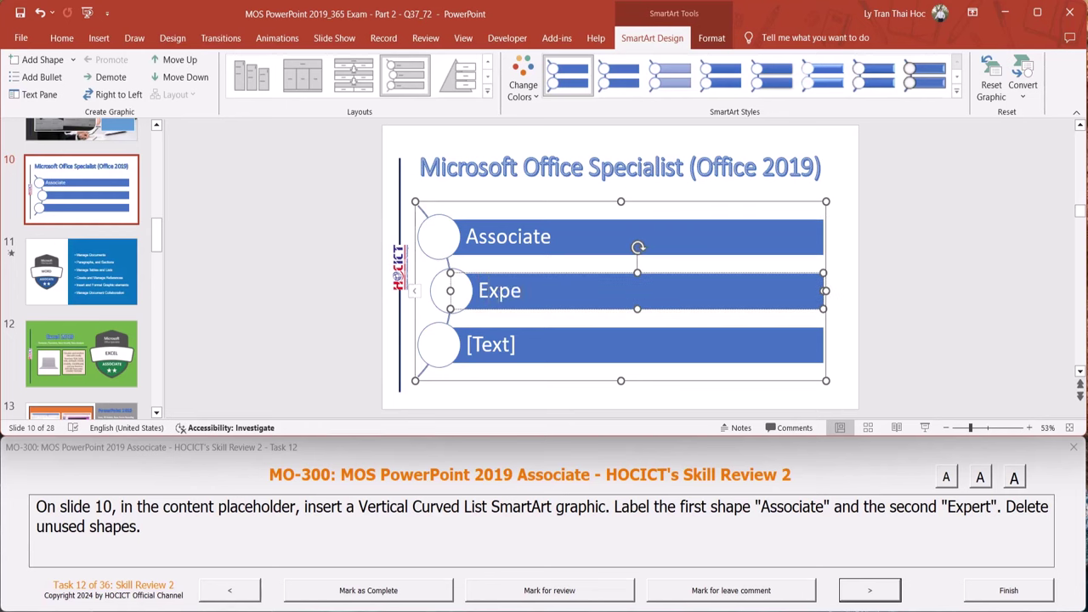
type("rt")
left_click(588, 334)
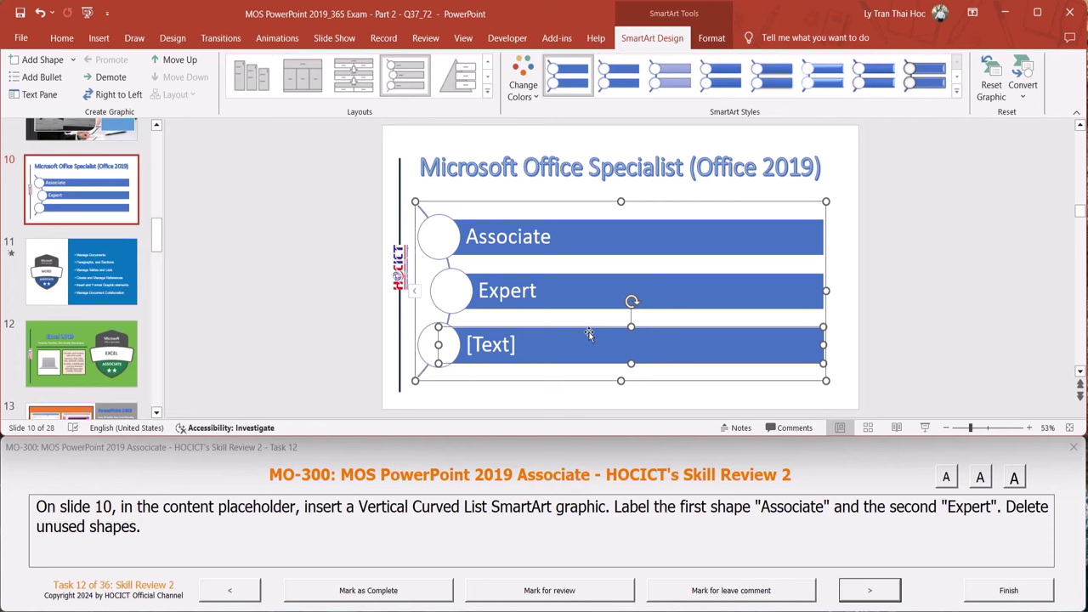
key("Delete")
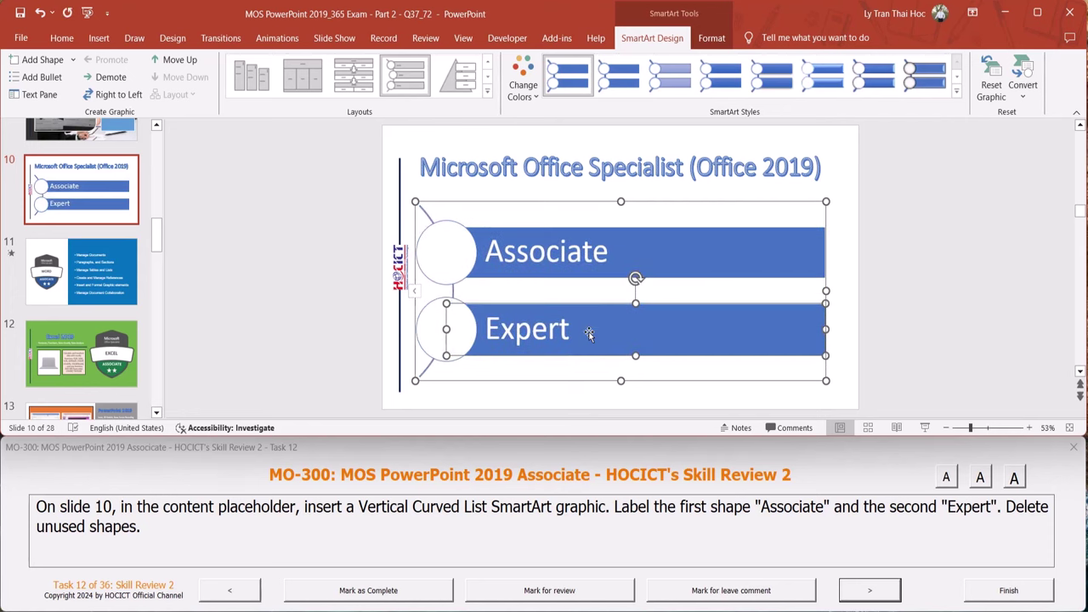
left_click(879, 587)
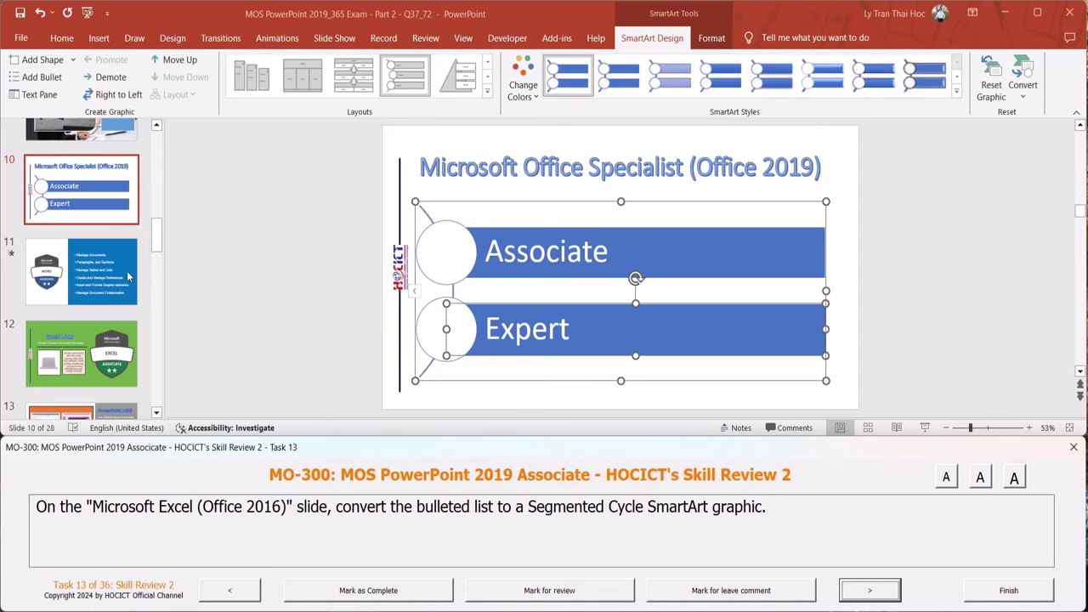
Scroll the thumbnail pane and open the Excel 2019 slide
scroll(127, 277, "up", 3)
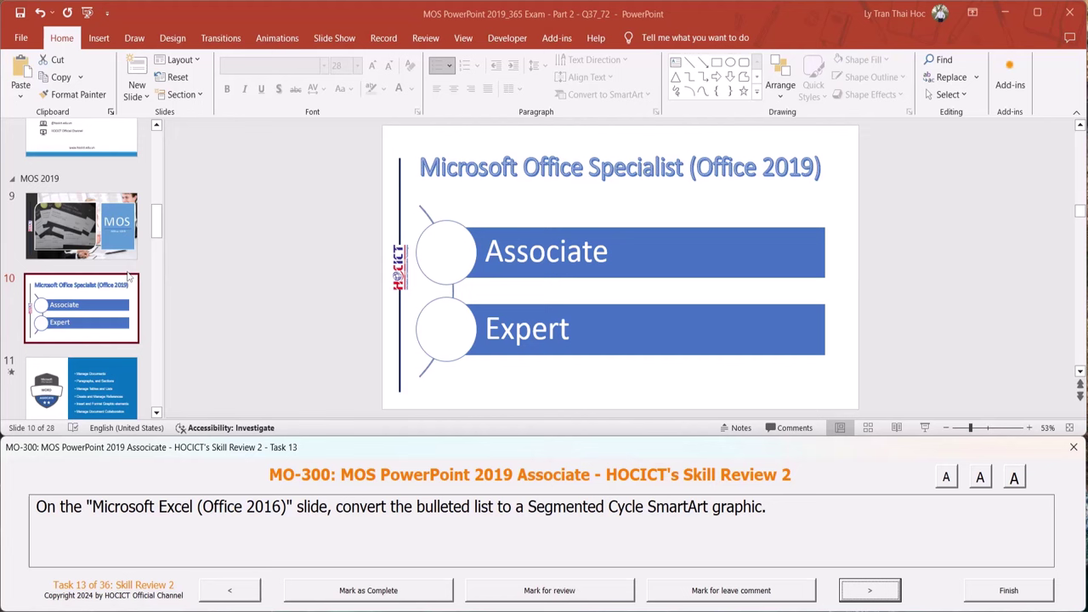
scroll(127, 276, "up", 3)
scroll(127, 276, "up", 3)
scroll(128, 276, "up", 3)
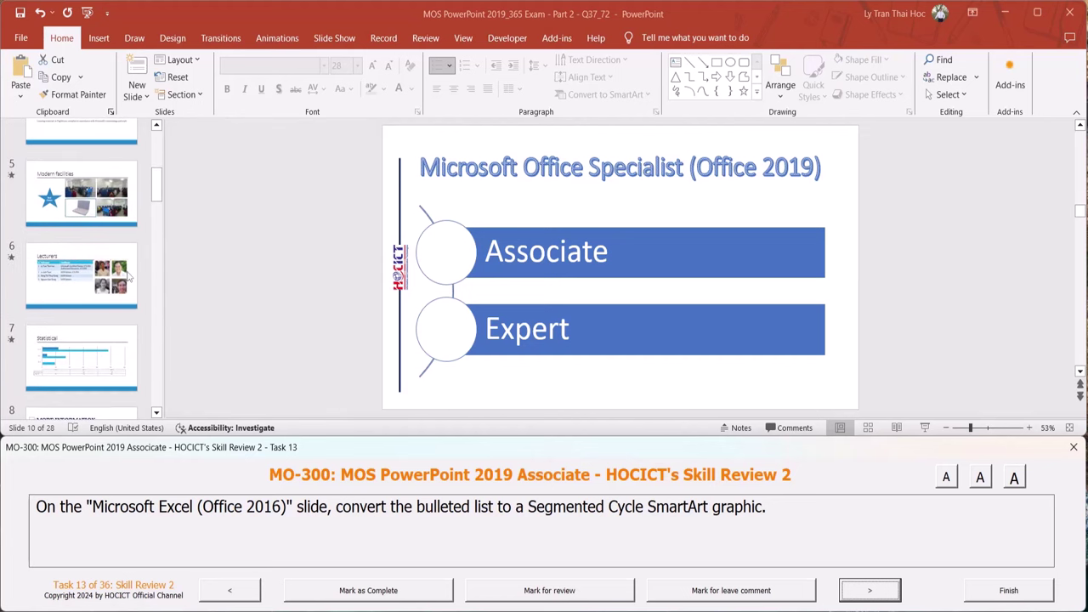
scroll(127, 277, "up", 3)
scroll(128, 276, "down", 2)
scroll(128, 276, "down", 1)
scroll(128, 276, "down", 3)
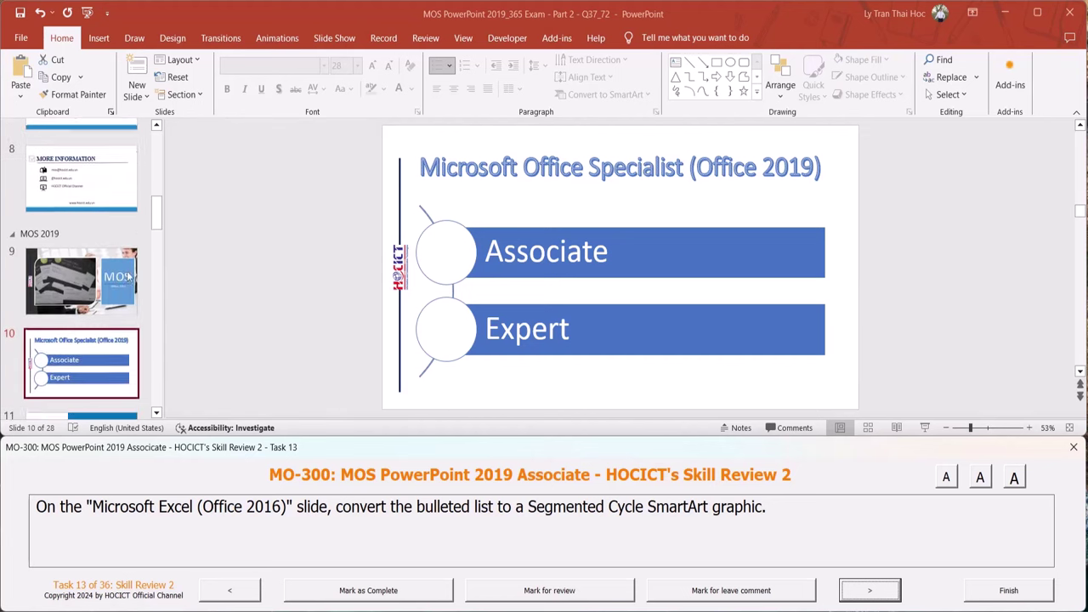
scroll(127, 276, "down", 2)
scroll(127, 270, "down", 1)
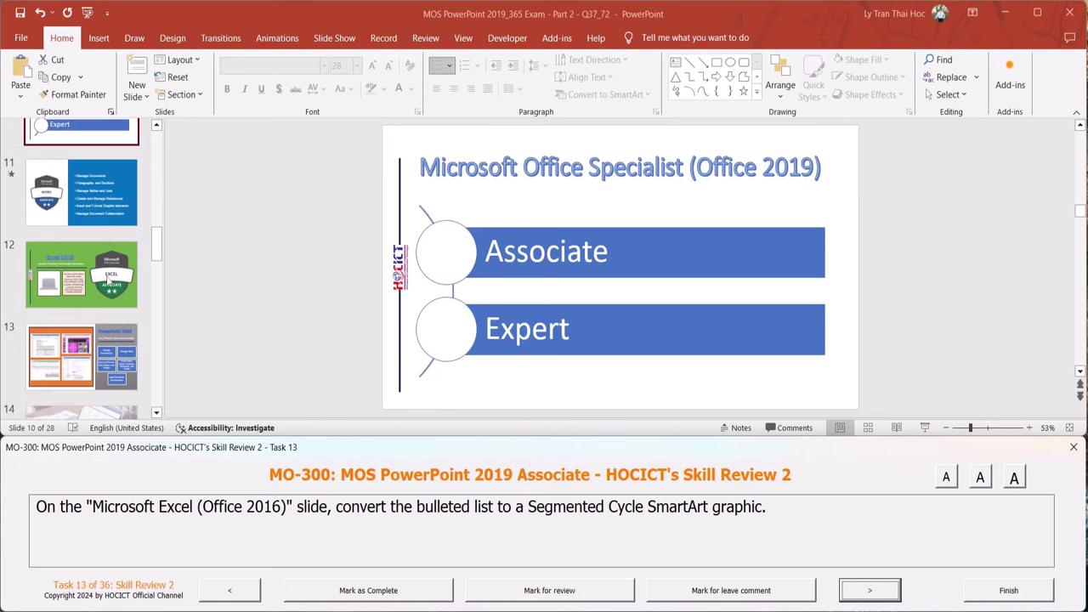
left_click(86, 287)
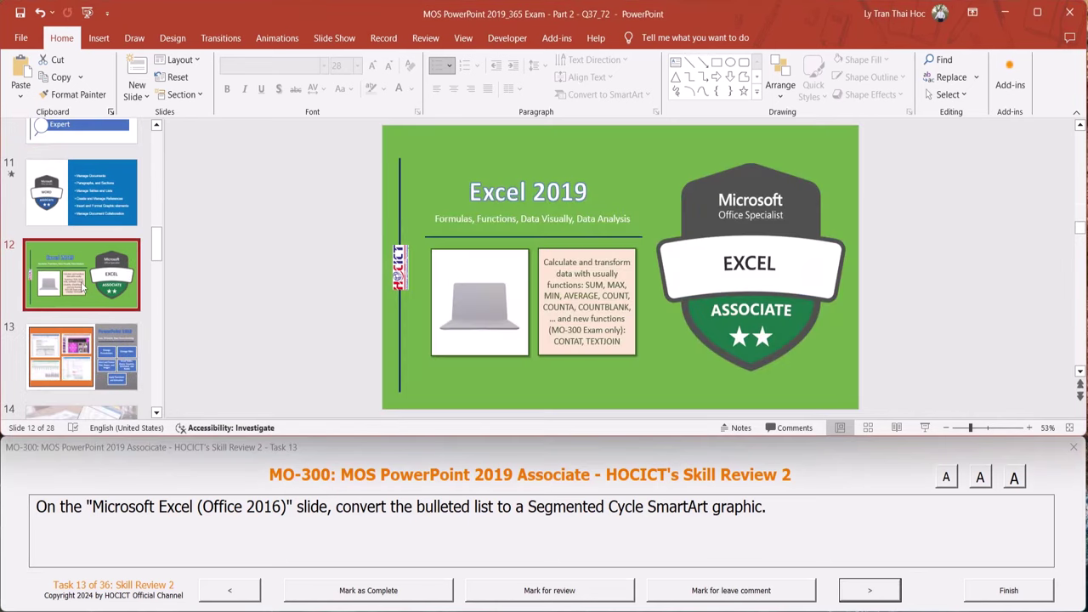
Go to slide 25, 'Microsoft Excel (Office 2016)', and select its whole bulleted list box
scroll(82, 289, "down", 1)
scroll(82, 289, "down", 2)
scroll(82, 289, "down", 1)
scroll(83, 289, "down", 1)
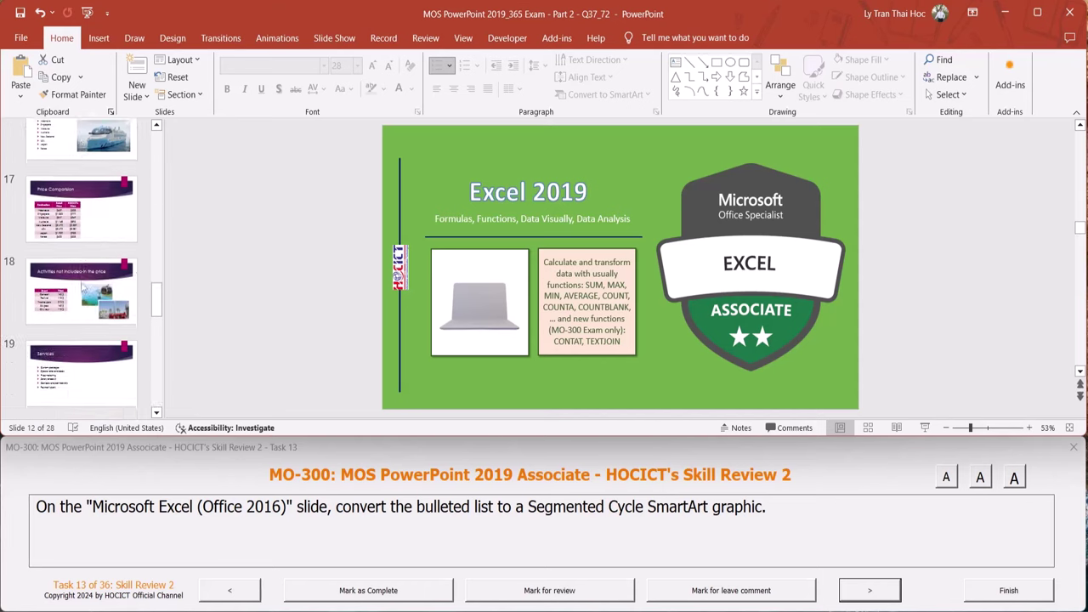
scroll(82, 289, "down", 2)
scroll(82, 289, "down", 1)
scroll(82, 289, "down", 1)
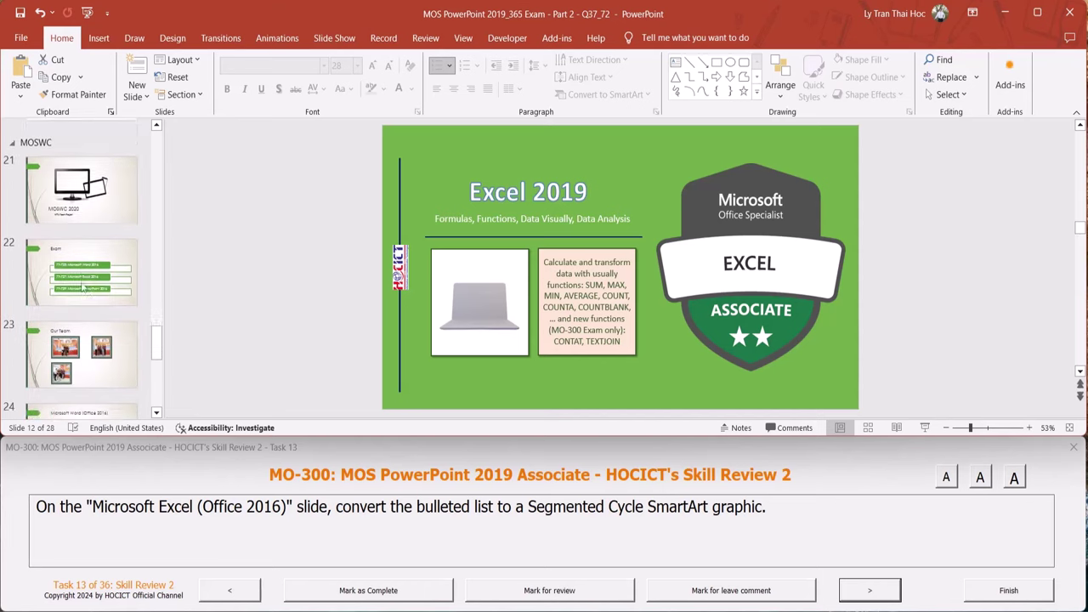
scroll(82, 288, "down", 1)
scroll(83, 287, "down", 1)
scroll(91, 319, "down", 1)
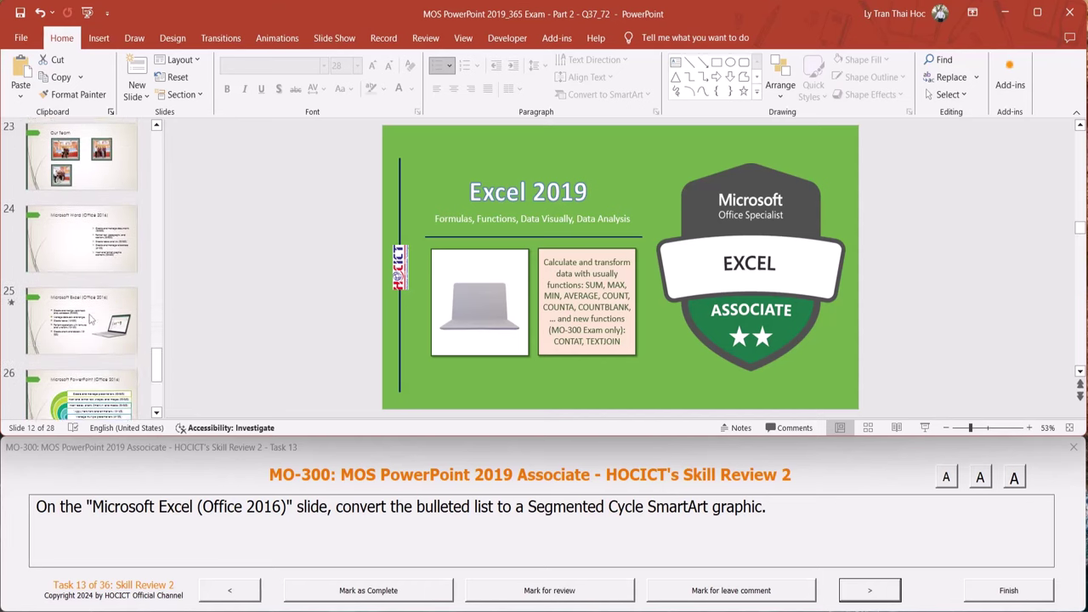
scroll(91, 319, "down", 1)
left_click(95, 287)
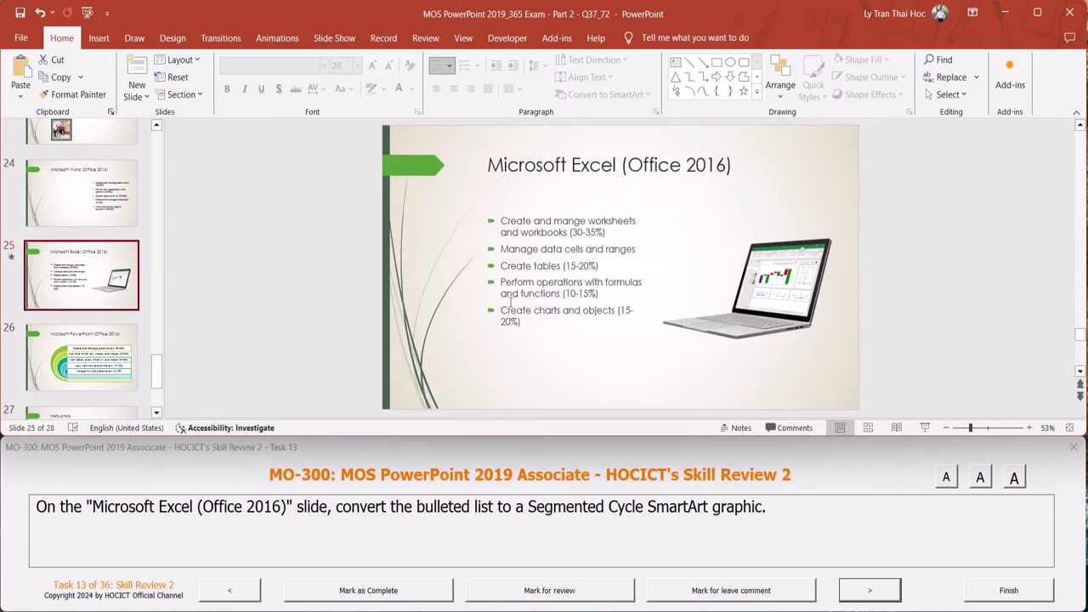
left_click(563, 214)
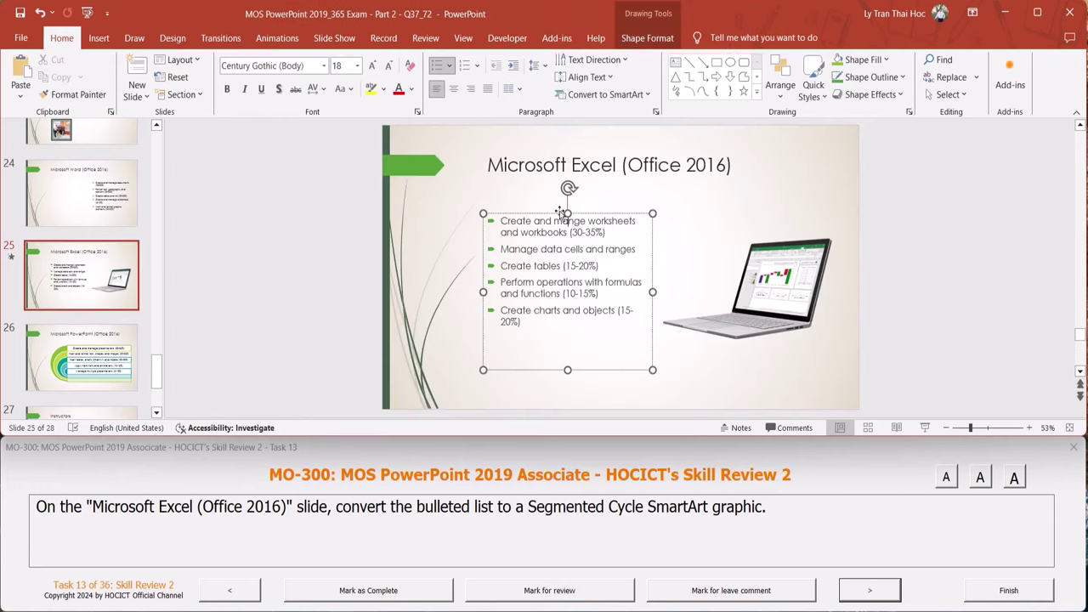
left_click(558, 213)
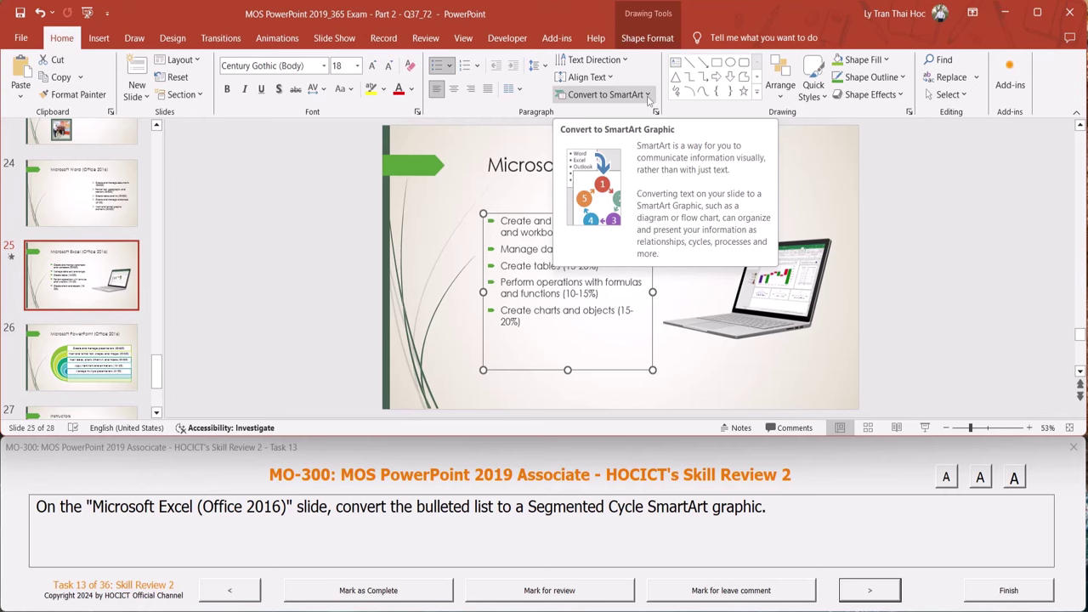
Convert slide 25's bulleted list to a Segmented Cycle SmartArt, then advance to task 14
left_click(649, 95)
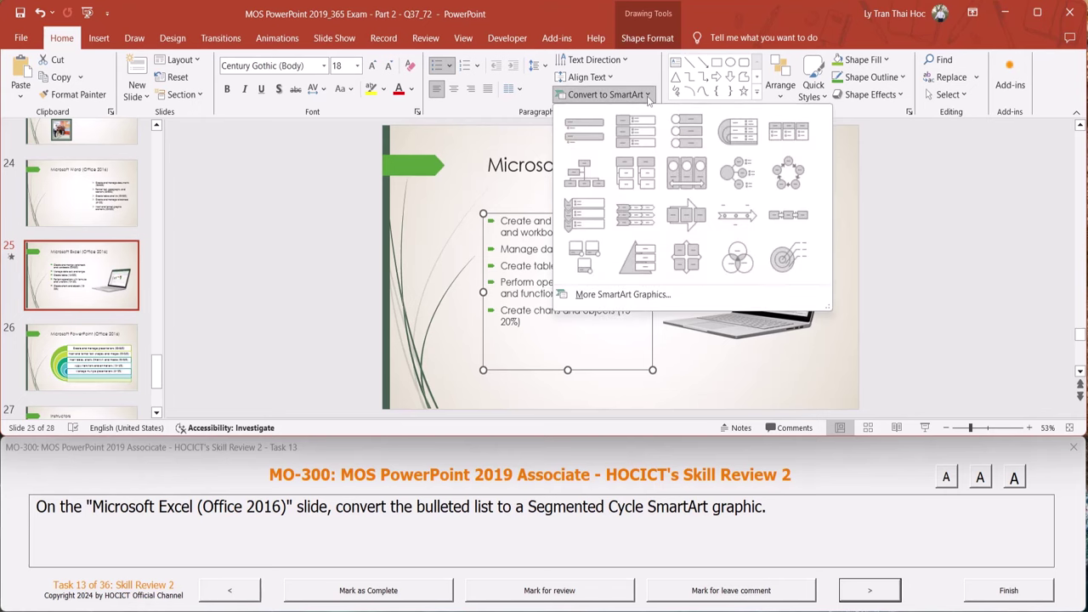
left_click(620, 295)
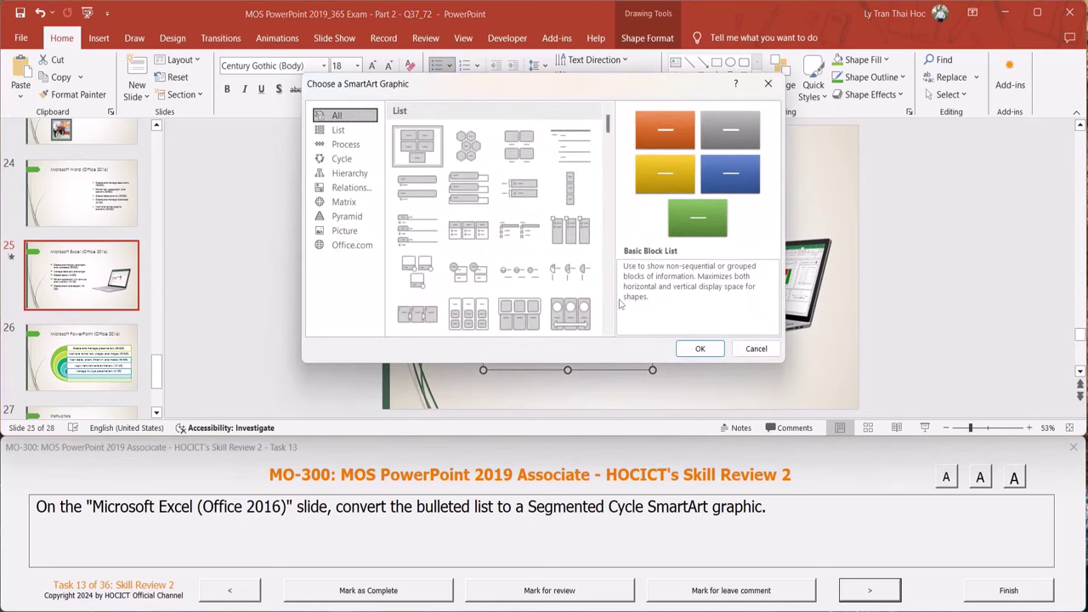
left_click(338, 159)
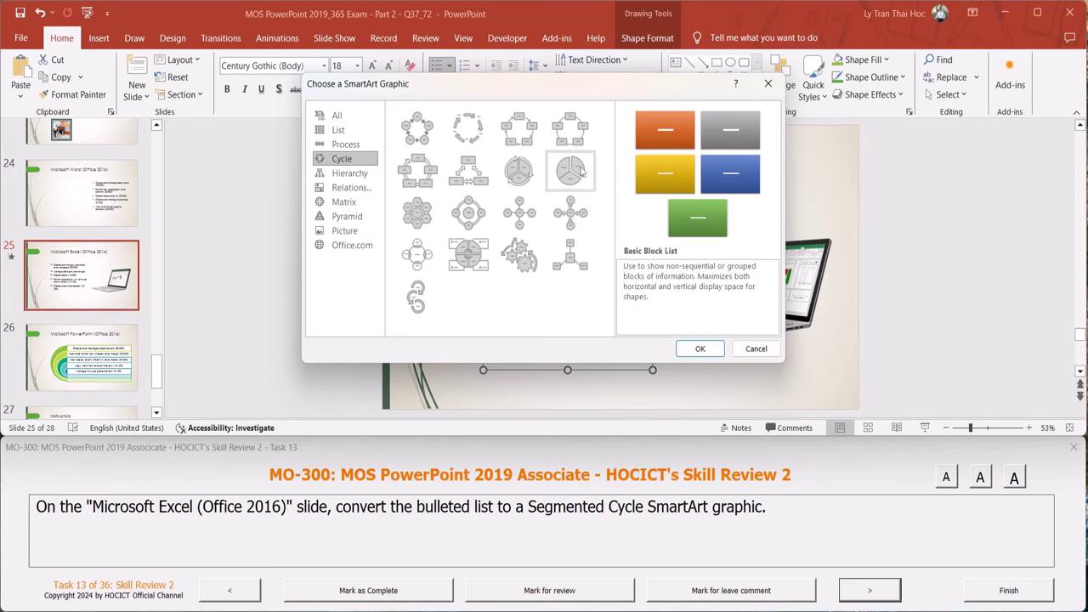
left_click(522, 171)
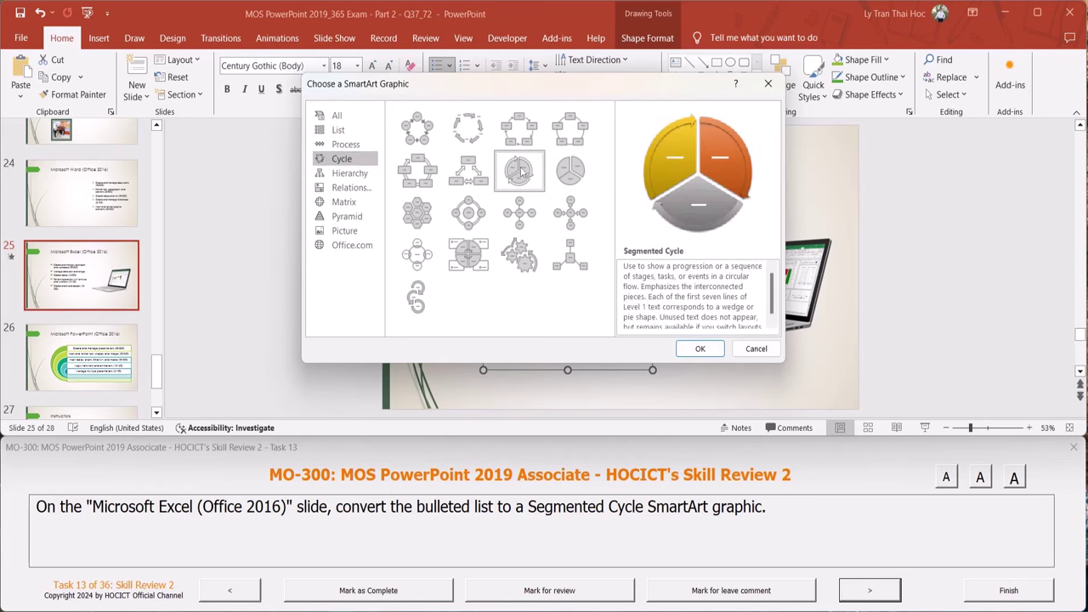
left_click(700, 349)
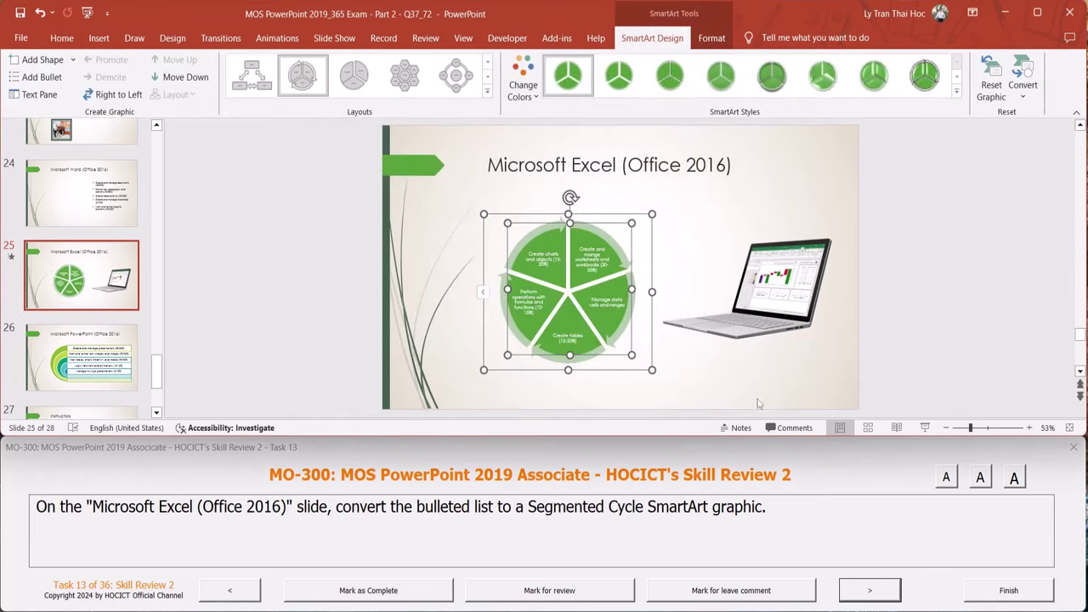
left_click(897, 596)
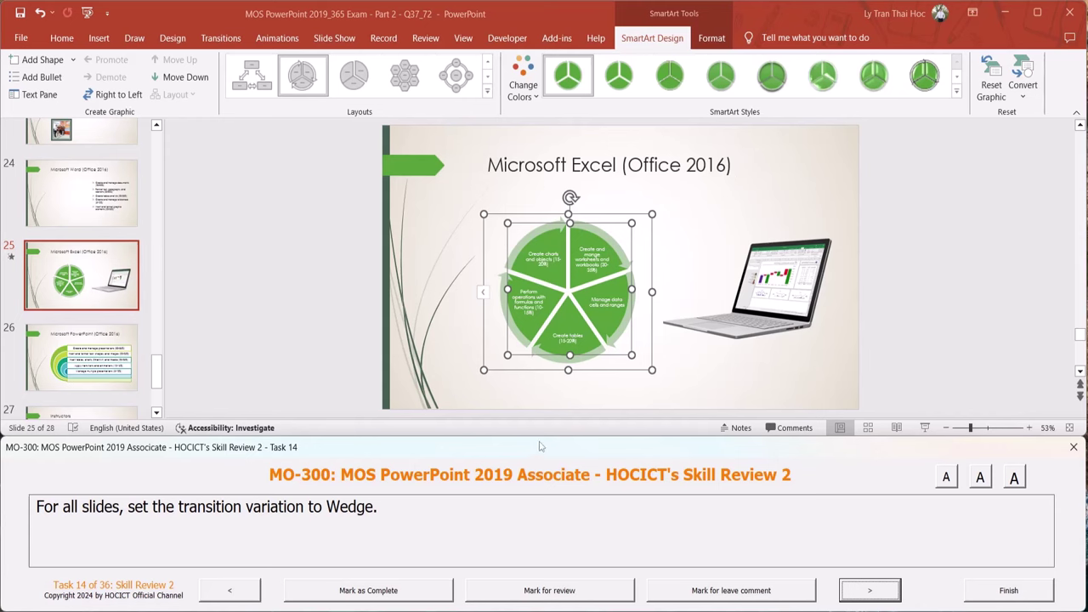
Change slide 25's Clock transition to the Wedge variation, then advance to task 15
left_click(234, 43)
left_click(233, 42)
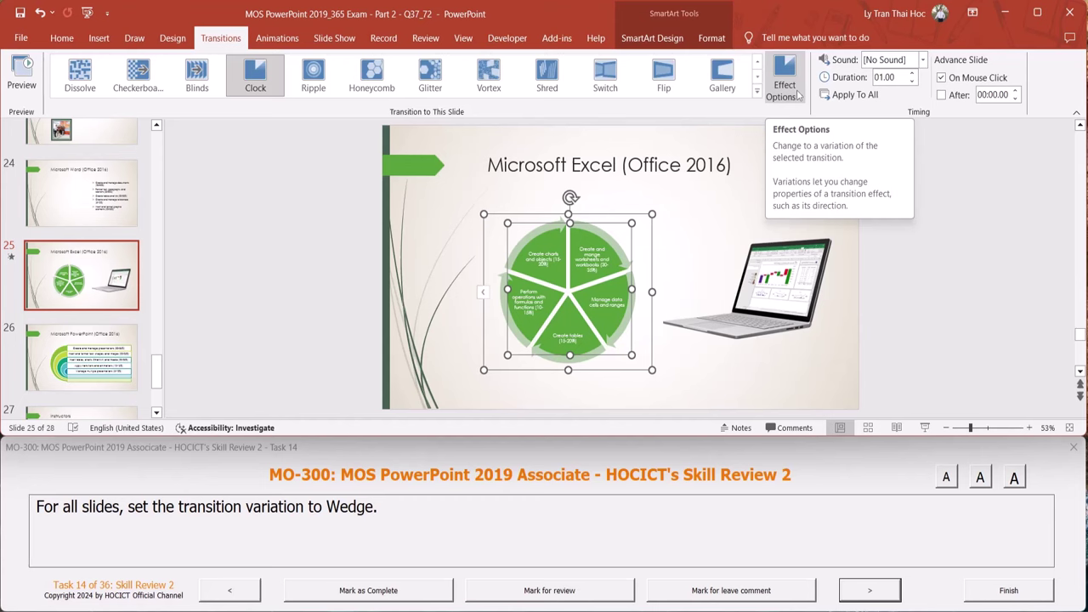
left_click(797, 95)
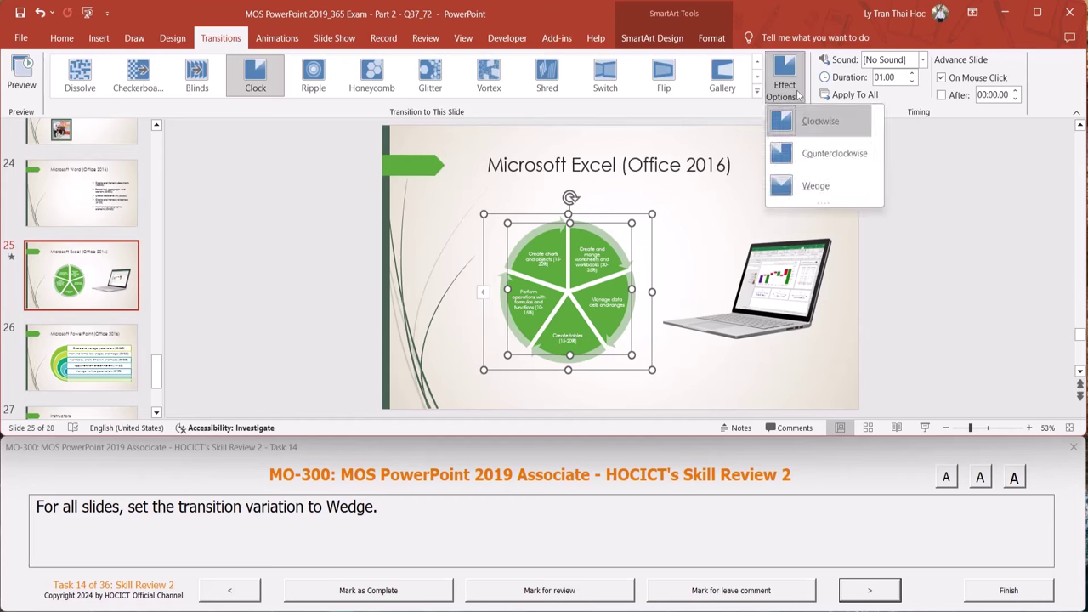
left_click(816, 186)
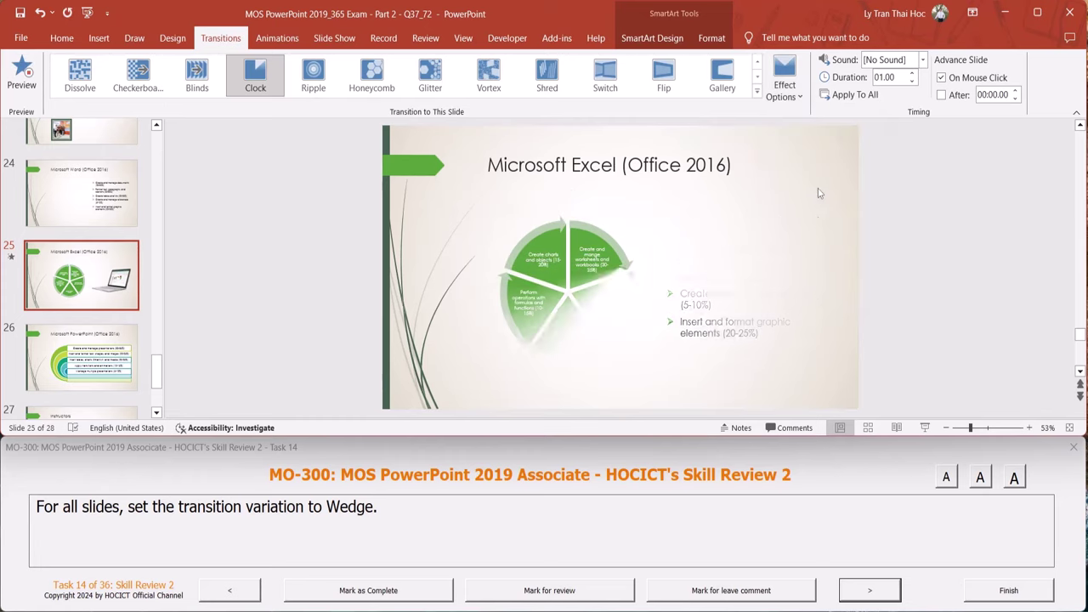
left_click(863, 590)
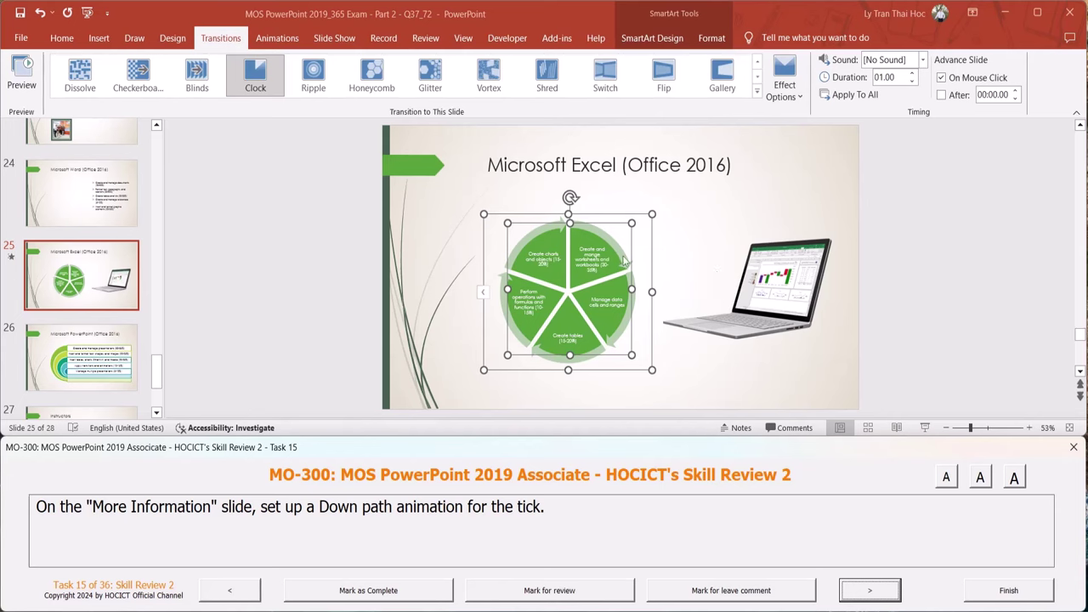
Select the tick picture on slide 8, More Information
scroll(139, 239, "up", 1)
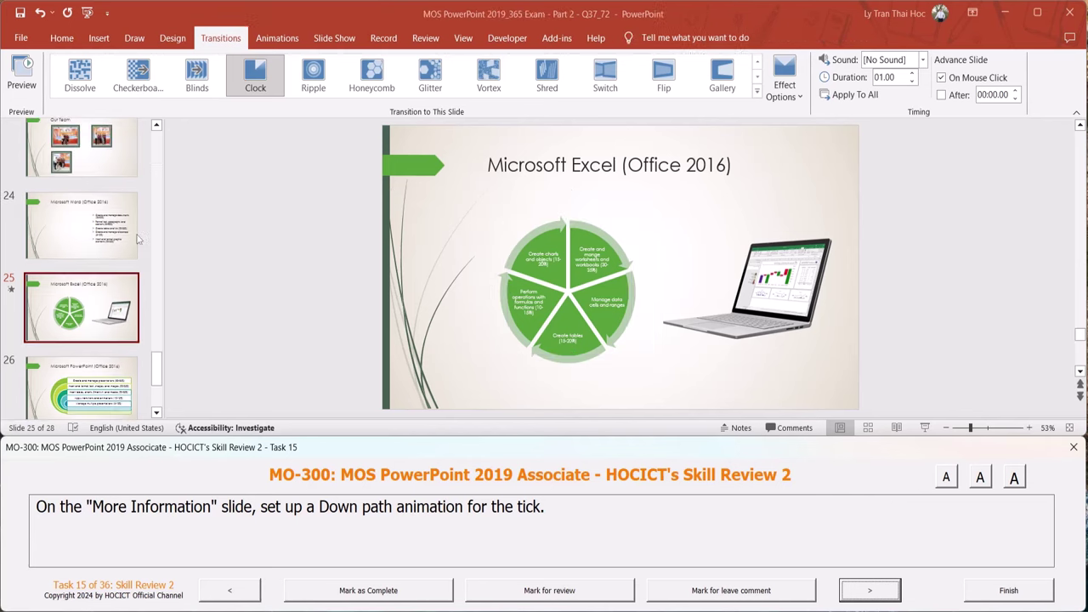
scroll(139, 240, "up", 3)
scroll(139, 240, "up", 3)
scroll(138, 240, "up", 3)
scroll(137, 239, "up", 2)
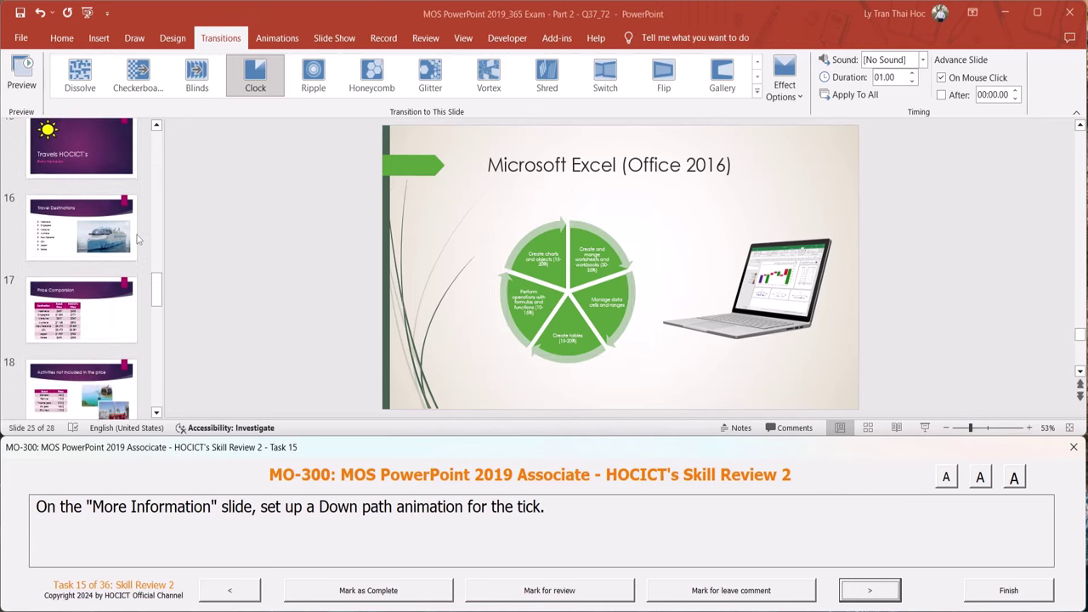
scroll(137, 239, "up", 3)
scroll(137, 239, "up", 1)
scroll(137, 239, "up", 2)
scroll(137, 238, "down", 2)
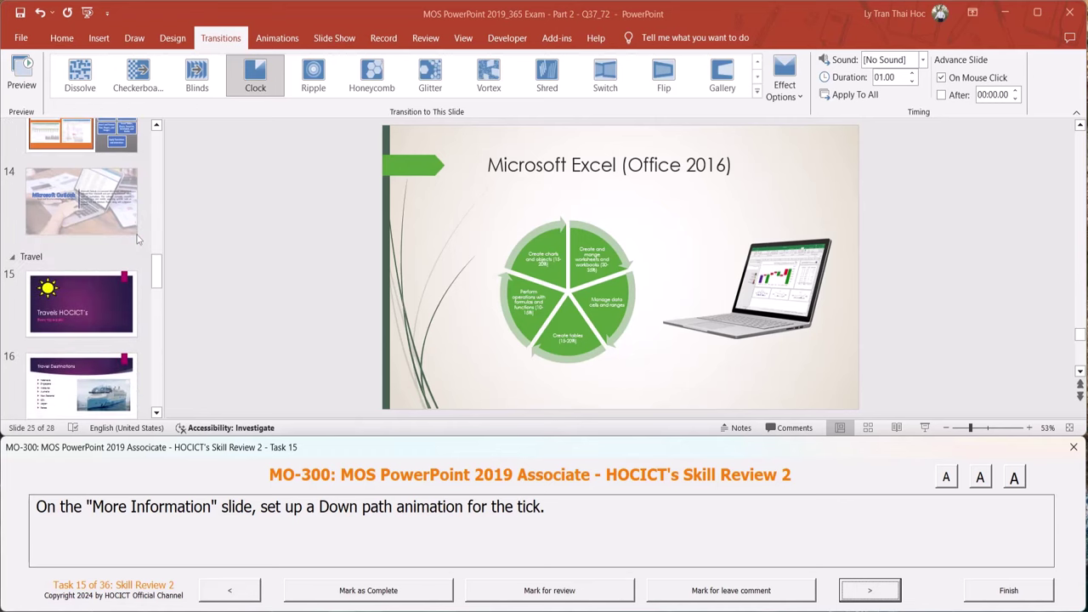
scroll(139, 240, "up", 4)
scroll(139, 240, "down", 1)
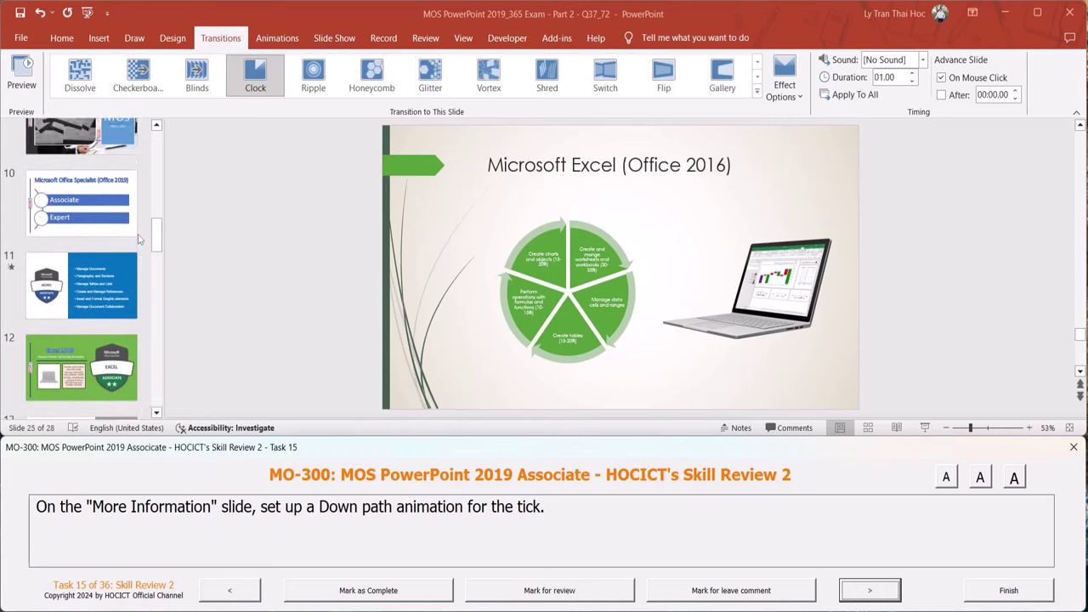
scroll(140, 239, "down", 1)
scroll(76, 287, "down", 2)
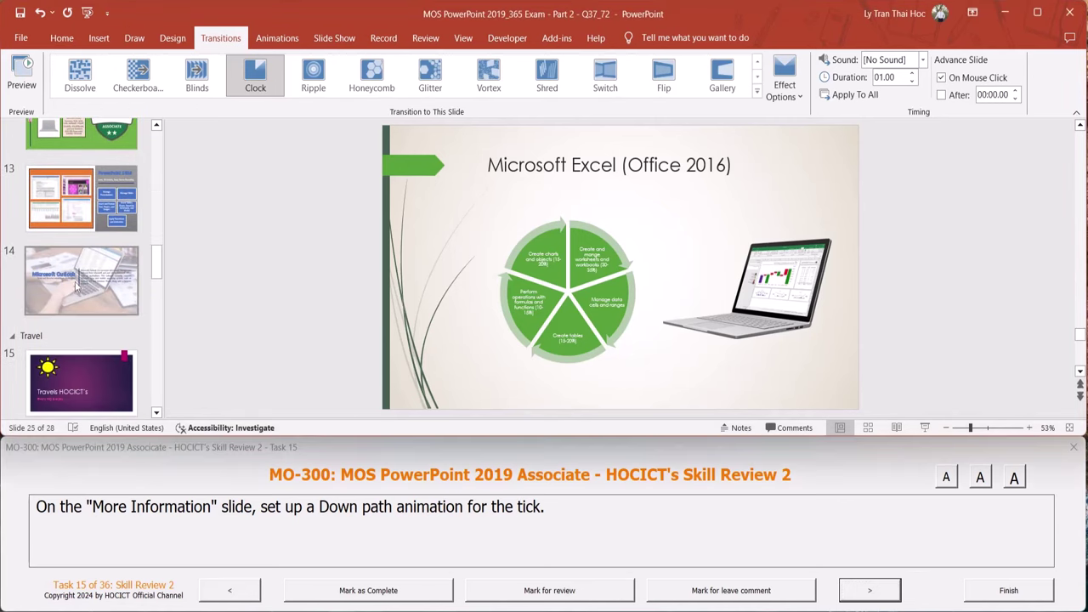
scroll(76, 287, "up", 3)
scroll(77, 287, "up", 3)
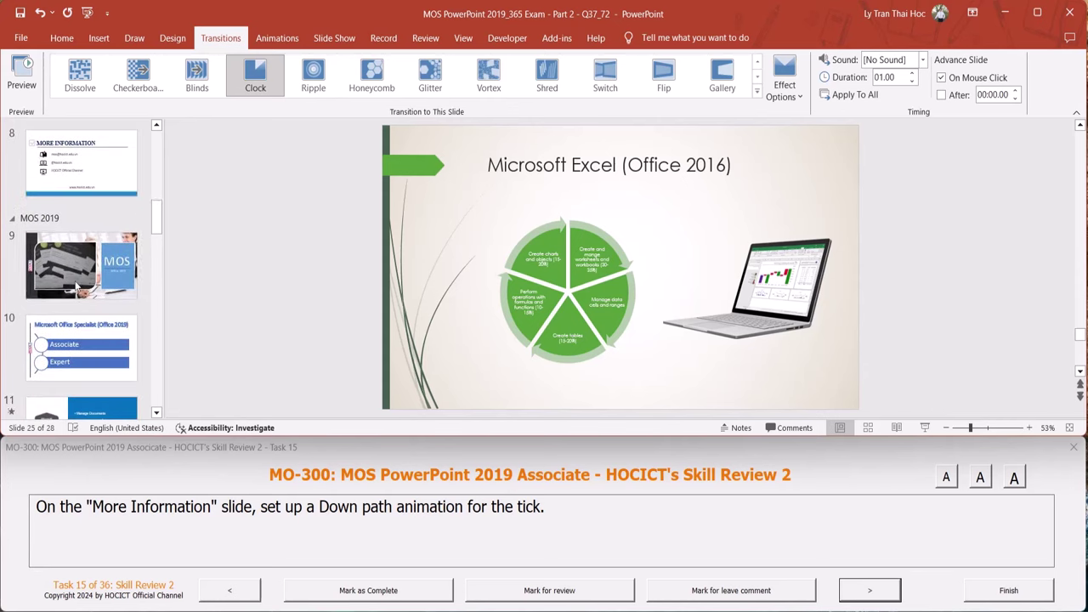
left_click(84, 182)
left_click(416, 173)
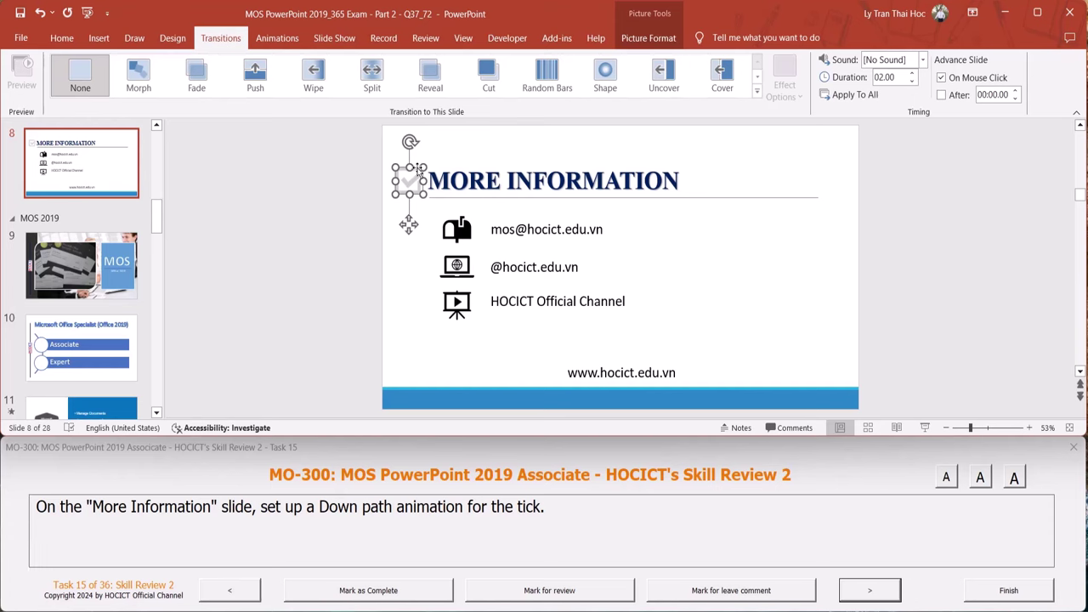
Give the tick a Down motion path animation, then advance to task 16
left_click(281, 40)
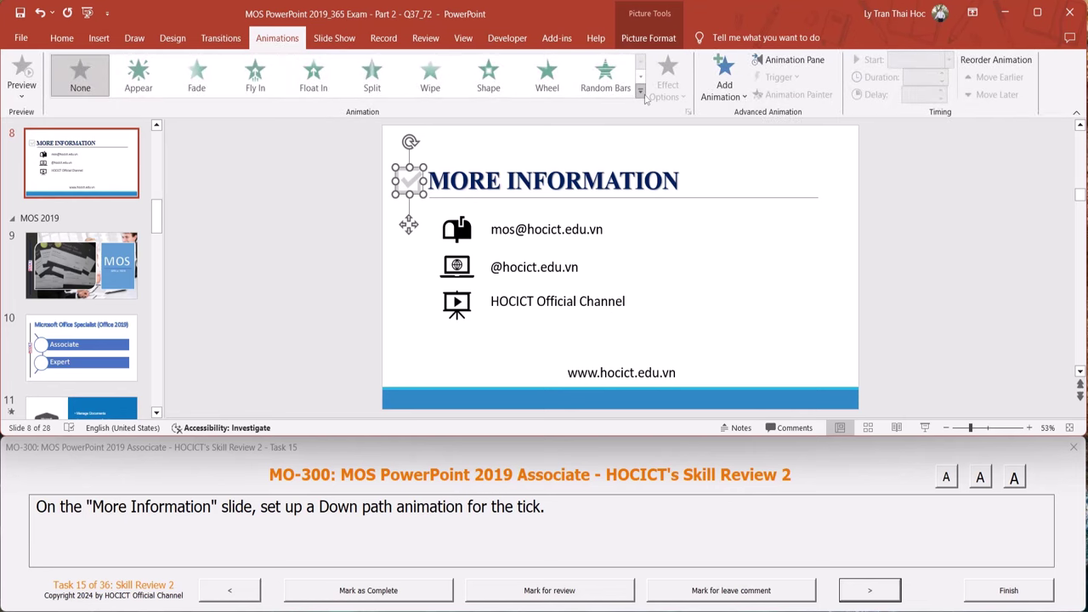
left_click(643, 97)
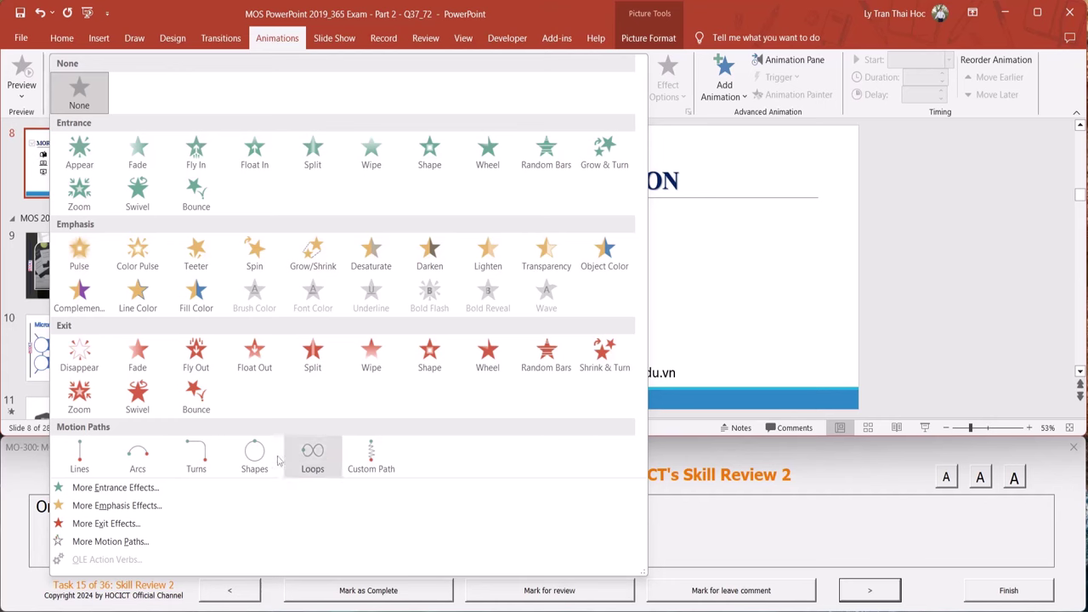
left_click(111, 541)
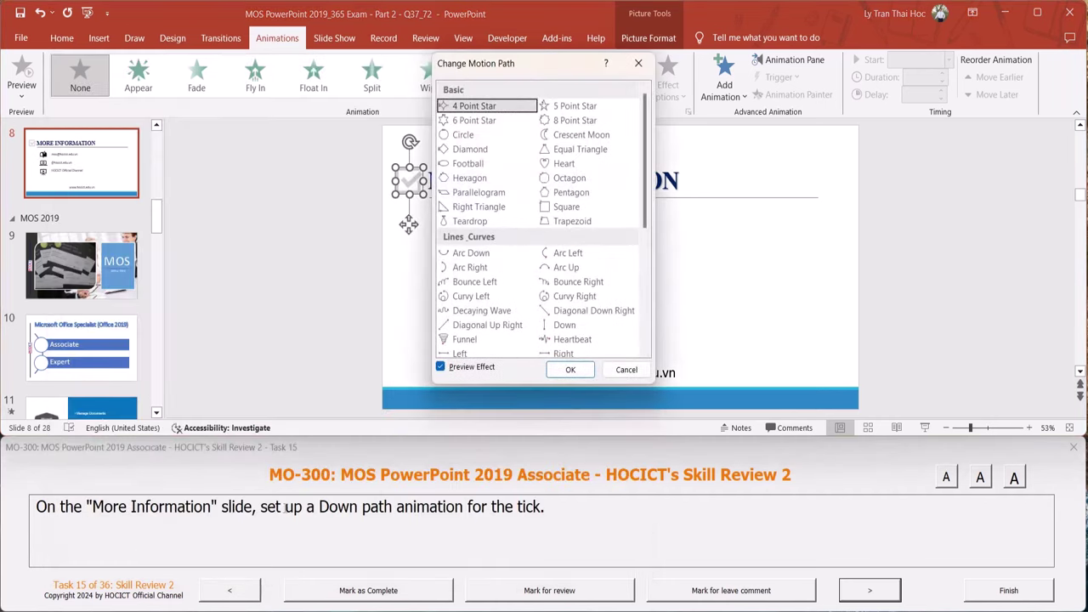
left_click(584, 326)
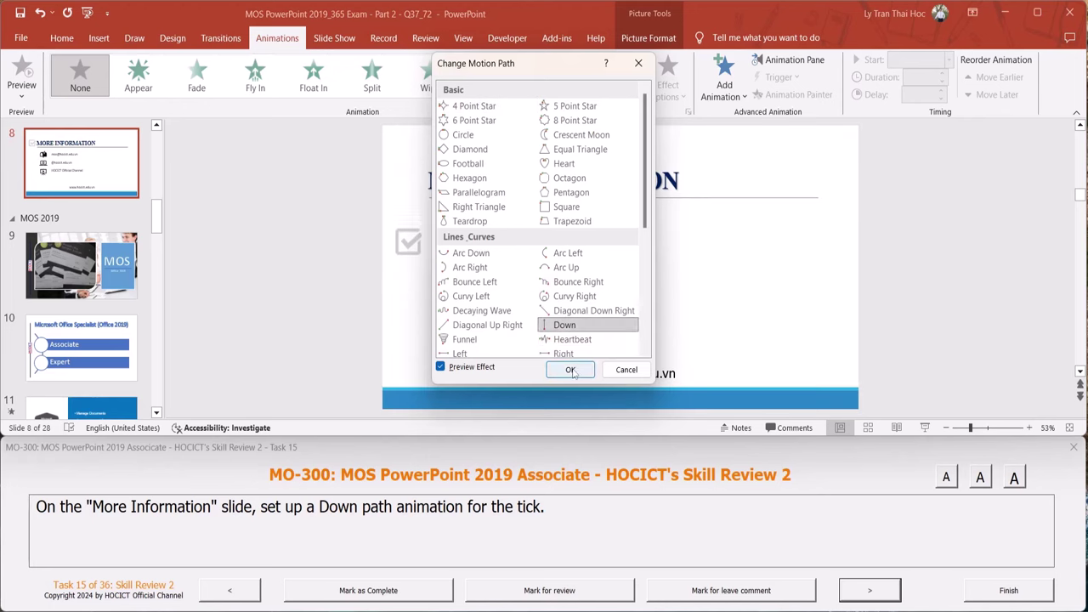
left_click(570, 371)
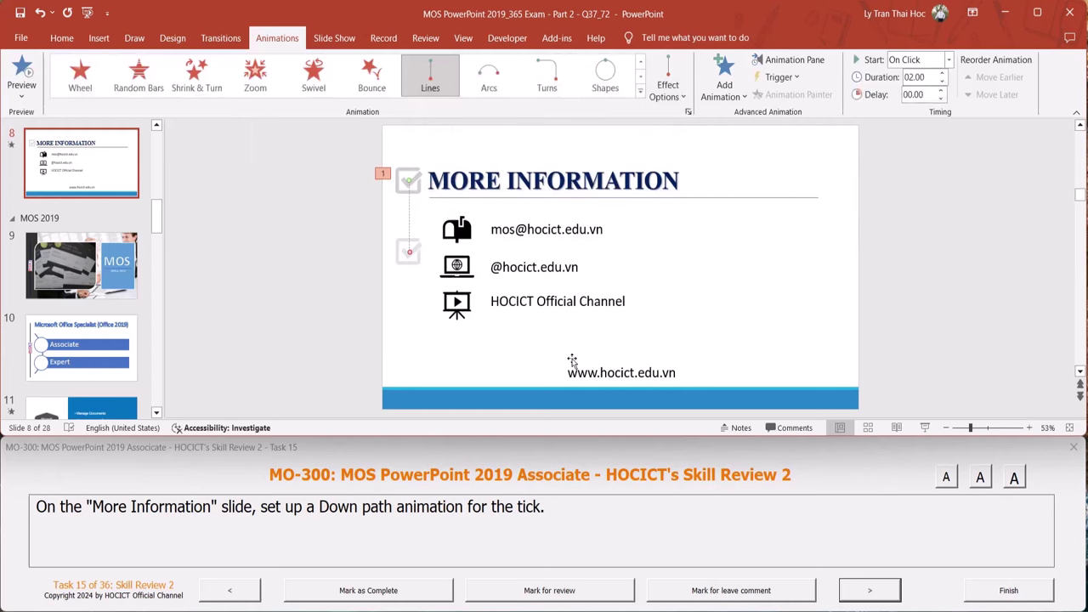
left_click(866, 588)
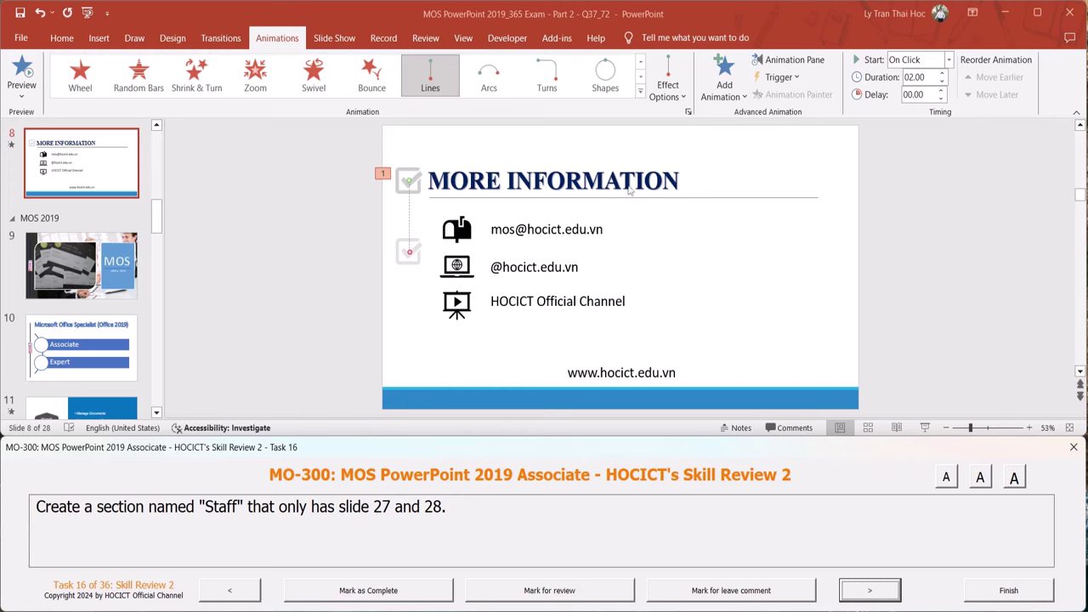
Start a new section named Staff at slide 27, then advance to task 17
left_click(73, 269)
scroll(74, 269, "down", 3)
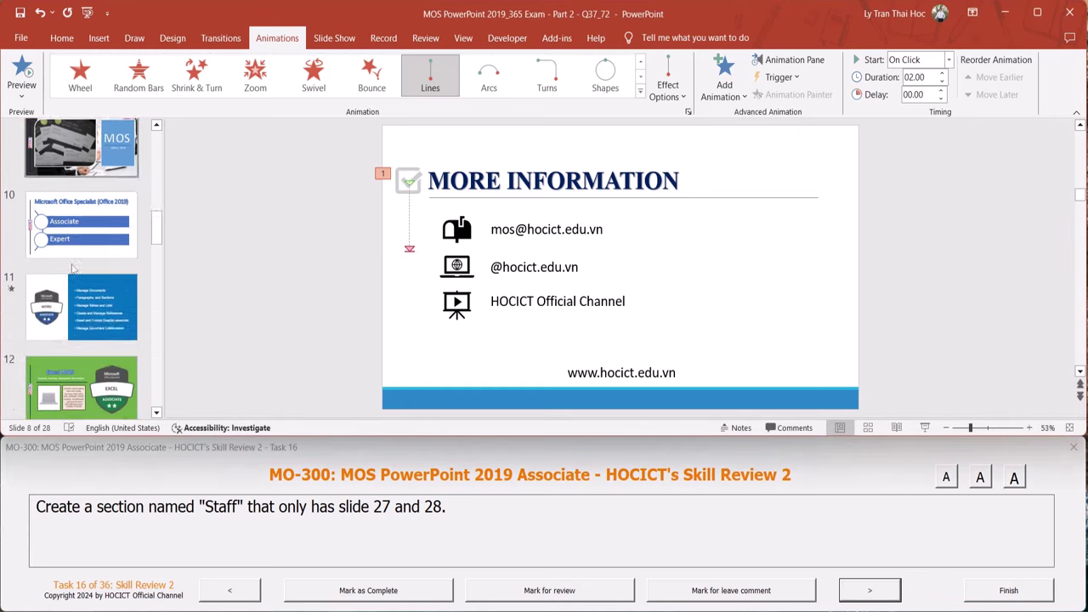
scroll(73, 268, "down", 3)
scroll(74, 268, "down", 4)
scroll(73, 268, "down", 3)
scroll(73, 268, "down", 4)
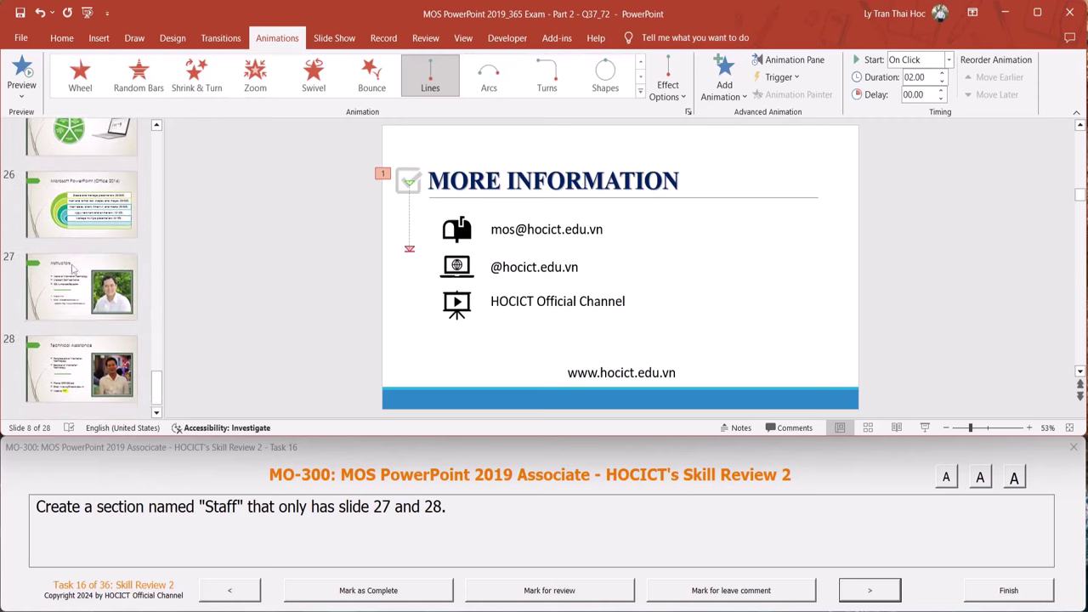
right_click(73, 268)
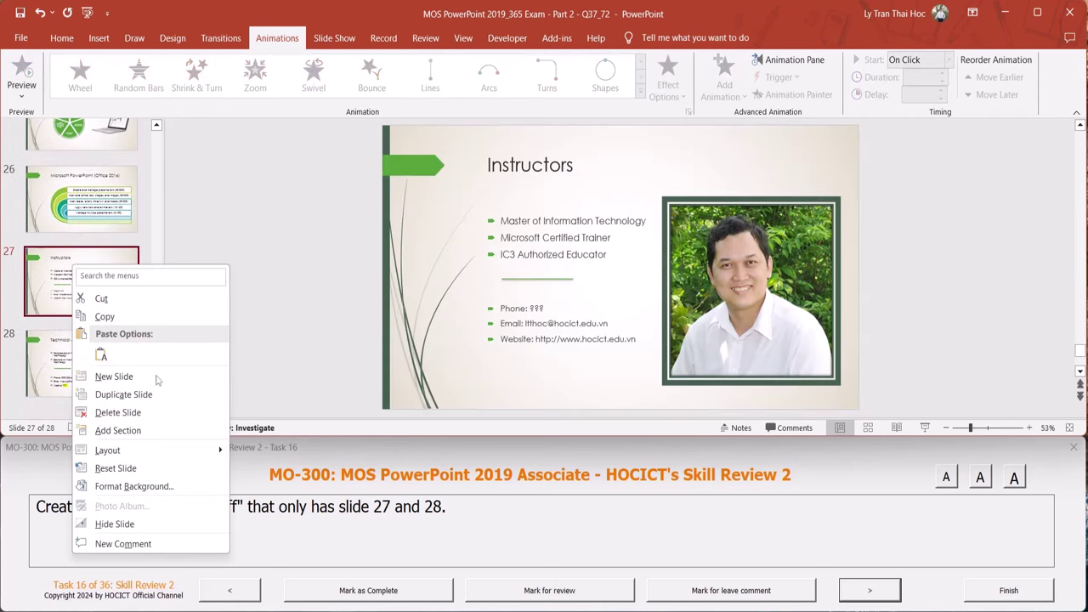
left_click(177, 432)
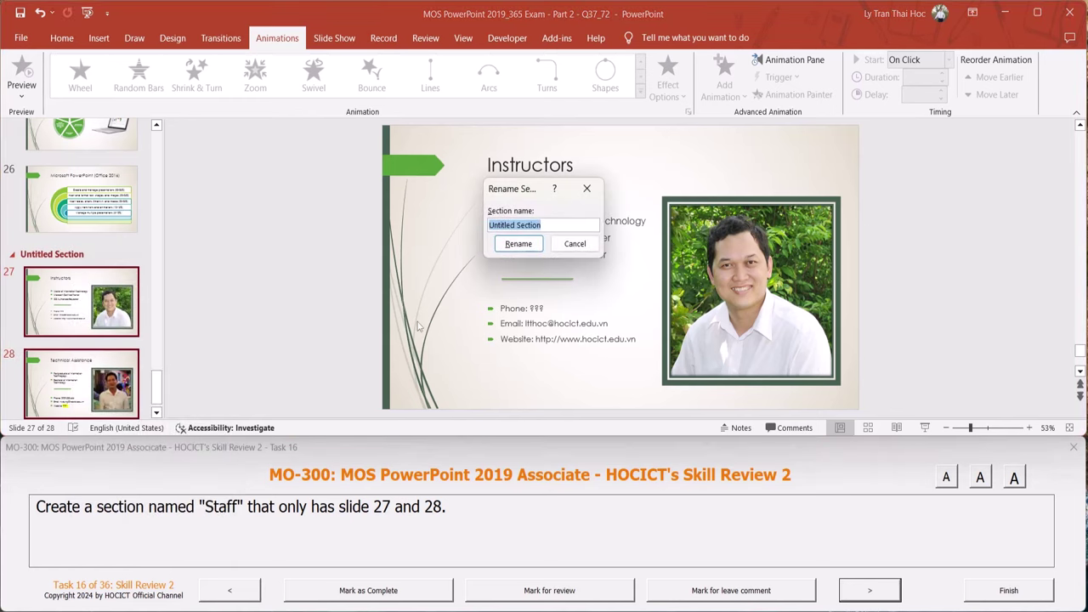
type("St")
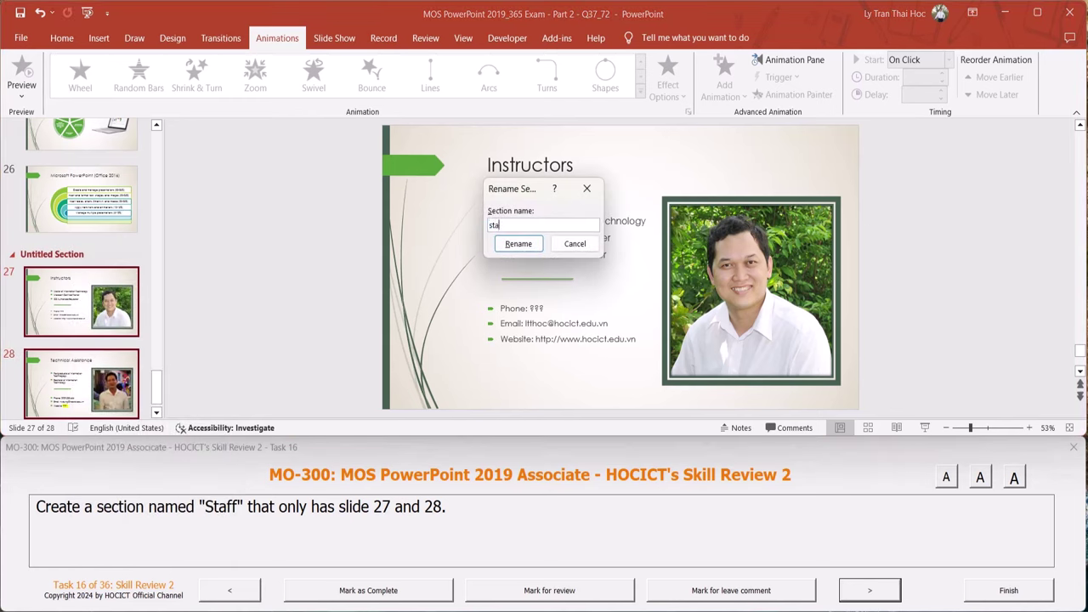
key("BackSpace")
key("BackSpace")
type("S")
type("taff")
left_click(536, 241)
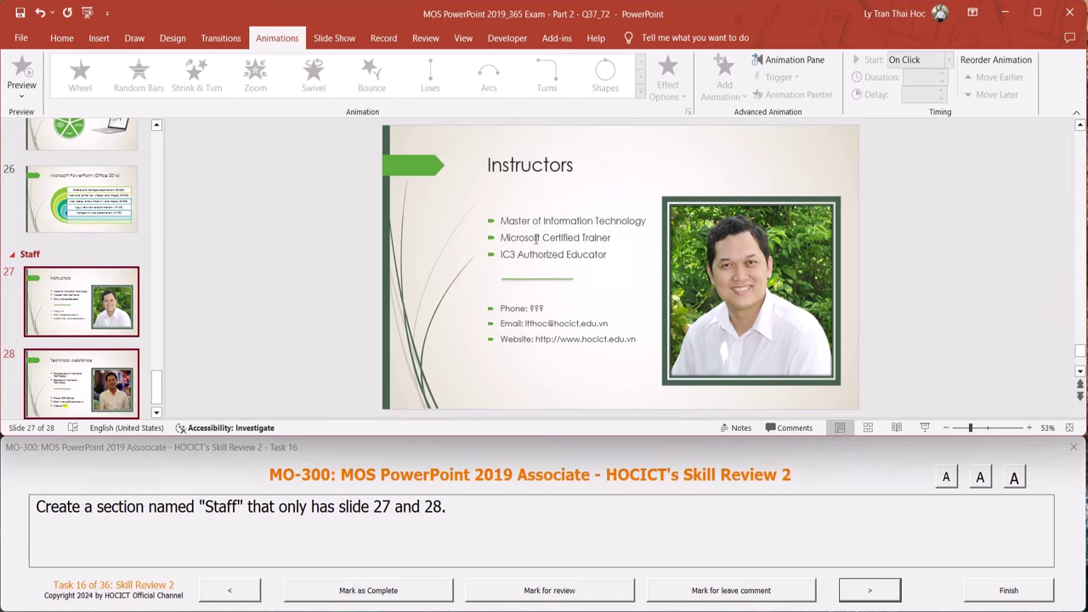
left_click(866, 590)
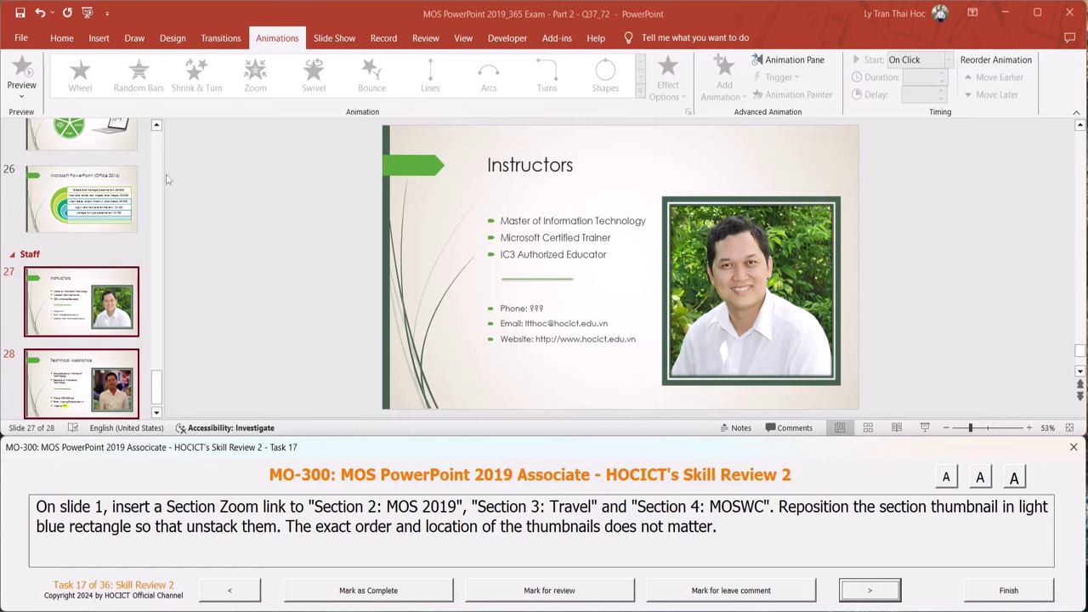
Insert Section Zoom links for MOS 2019, Travel and MOSWC on slide 1
left_click(237, 212)
key("Page_Up")
key("Page_Up")
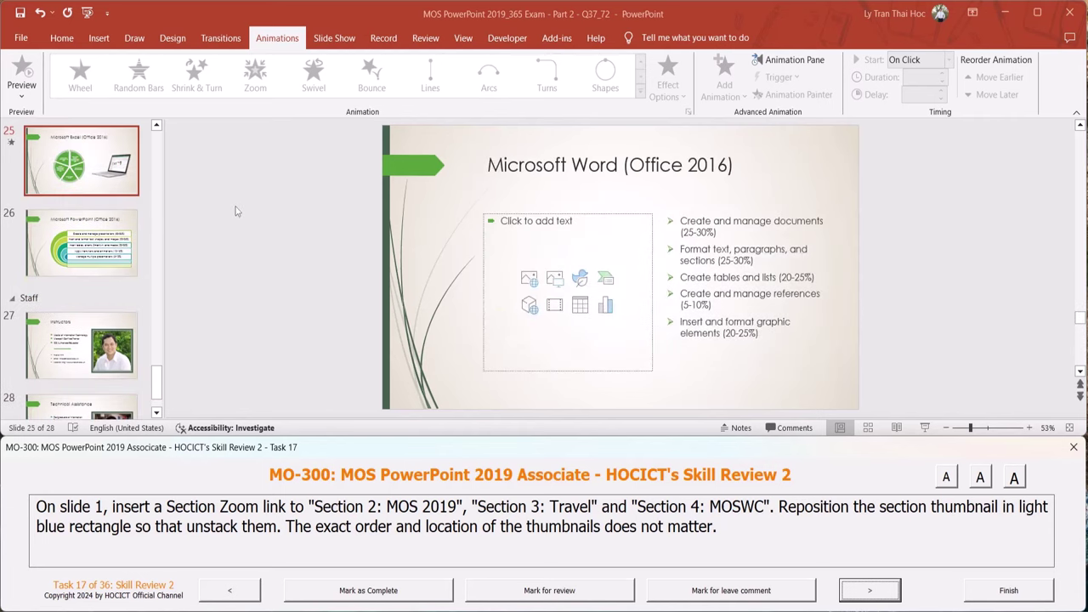
key("Page_Up")
key("Page_Up")
key("Page_Up")
scroll(114, 310, "up", 5)
scroll(114, 310, "up", 5)
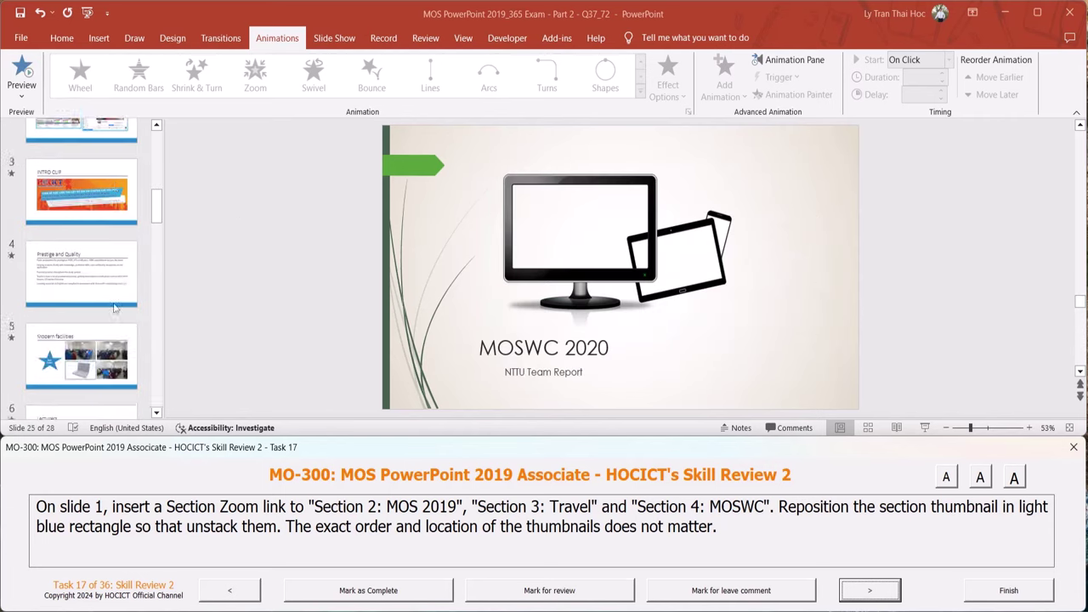
scroll(113, 310, "up", 5)
left_click(92, 197)
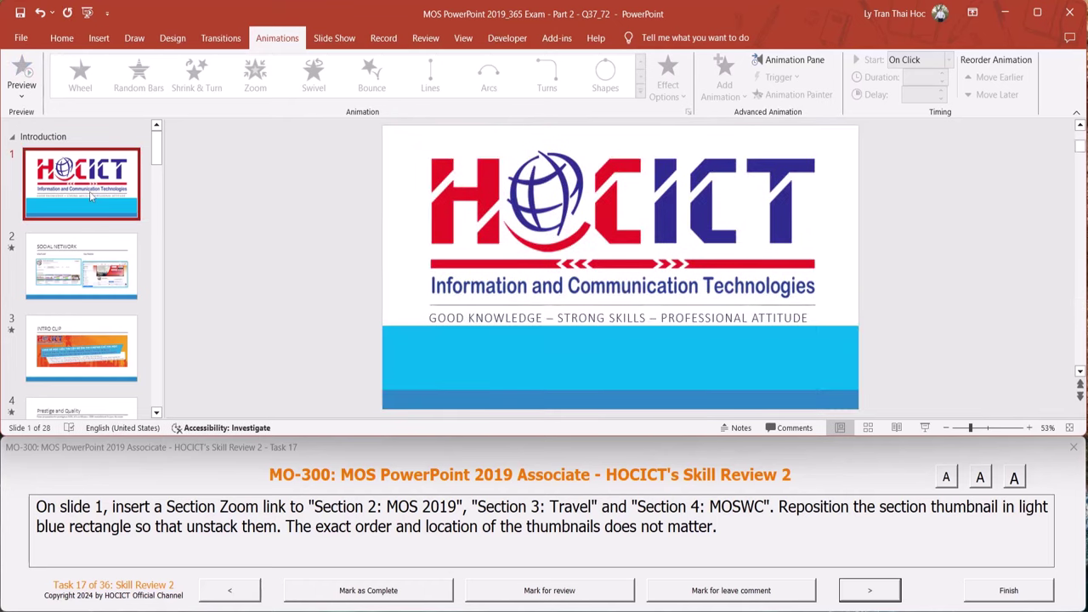
left_click(99, 39)
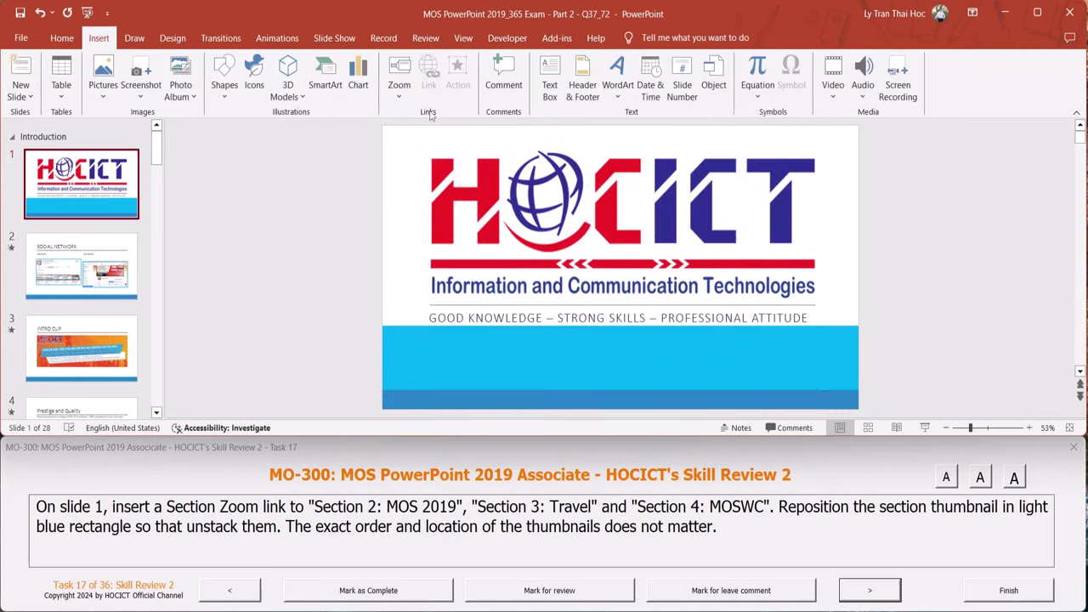
left_click(405, 101)
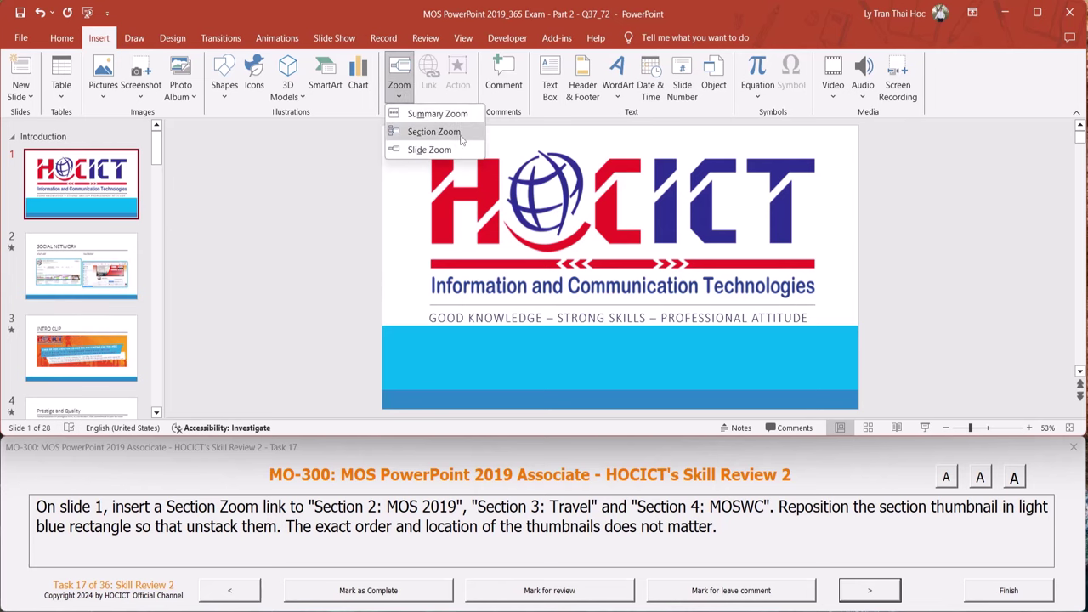
left_click(462, 136)
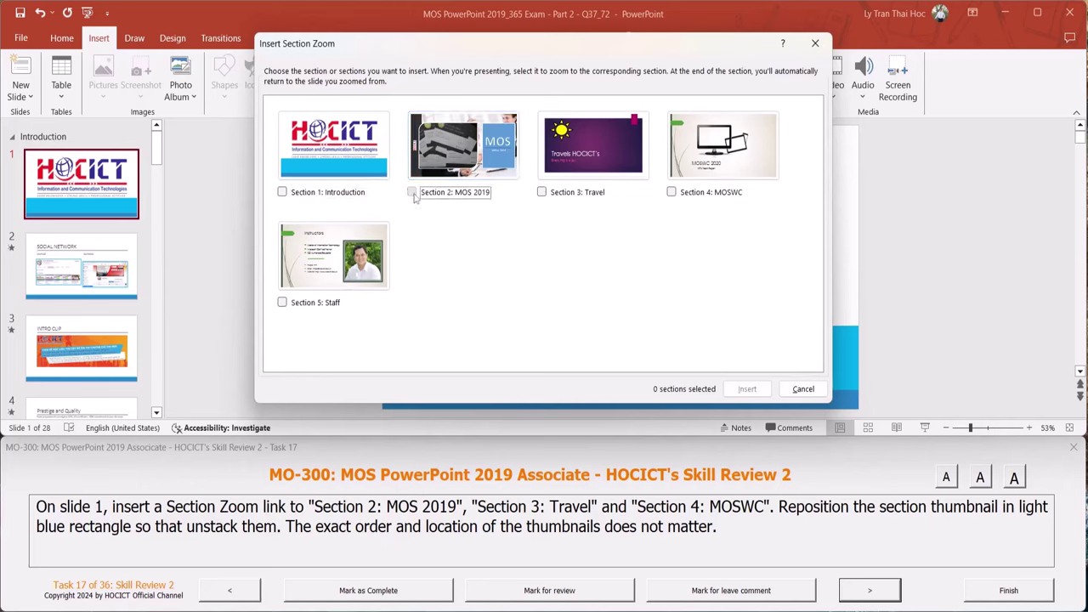
left_click(411, 192)
left_click(541, 193)
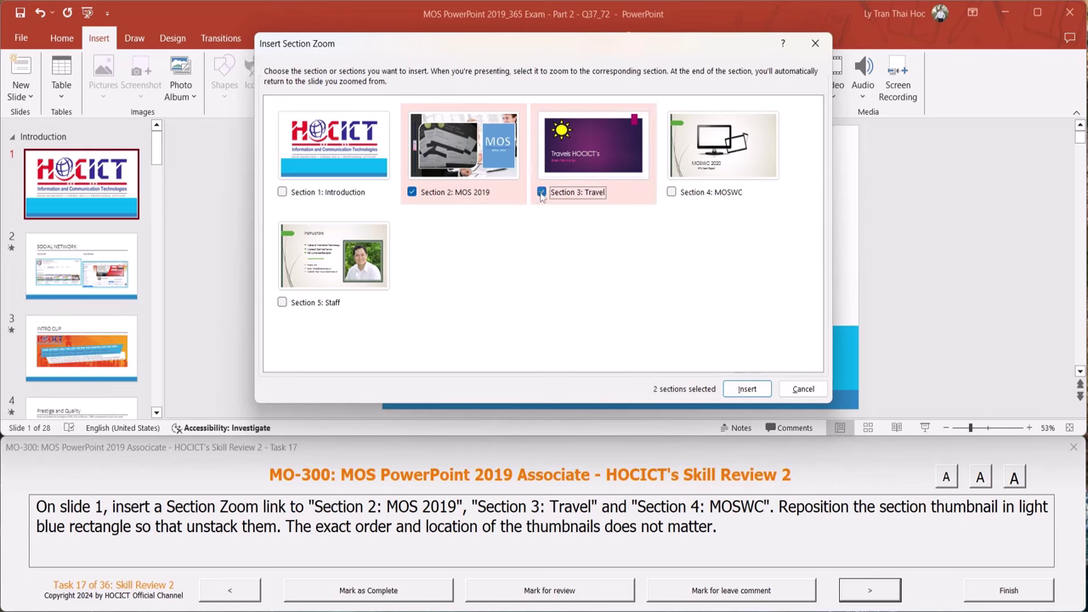
left_click(671, 192)
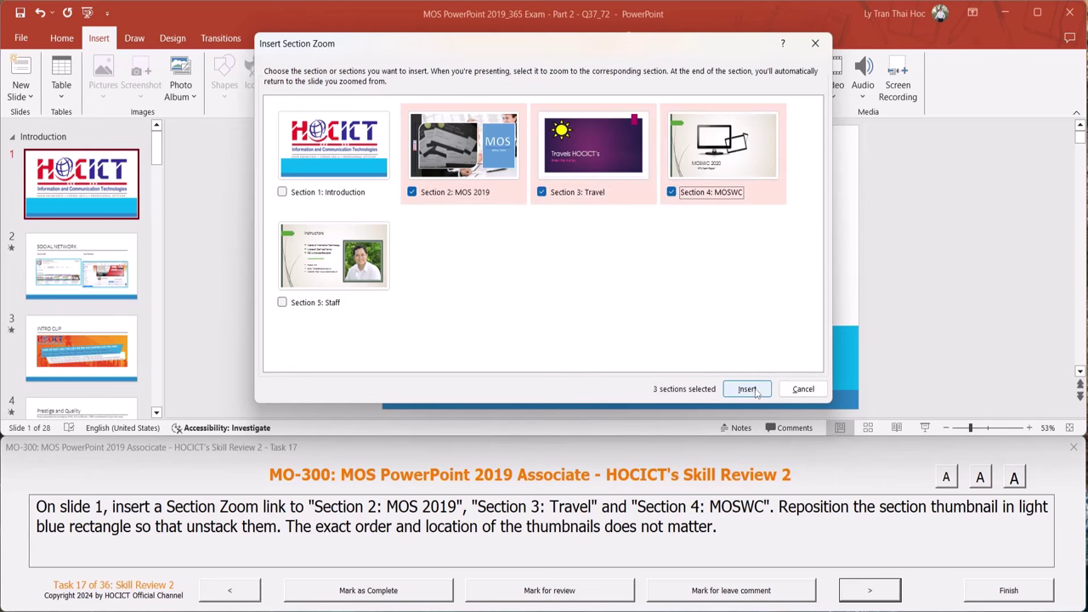
left_click(741, 389)
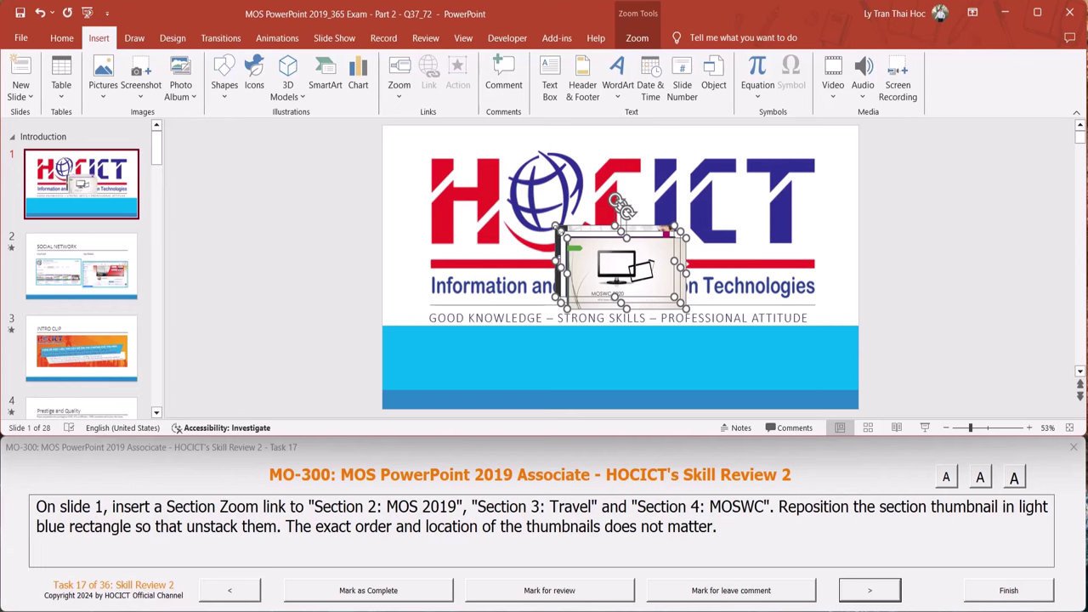
Spread the three zoom thumbnails left, middle and right across the light blue band
left_click_drag(583, 251, 799, 357)
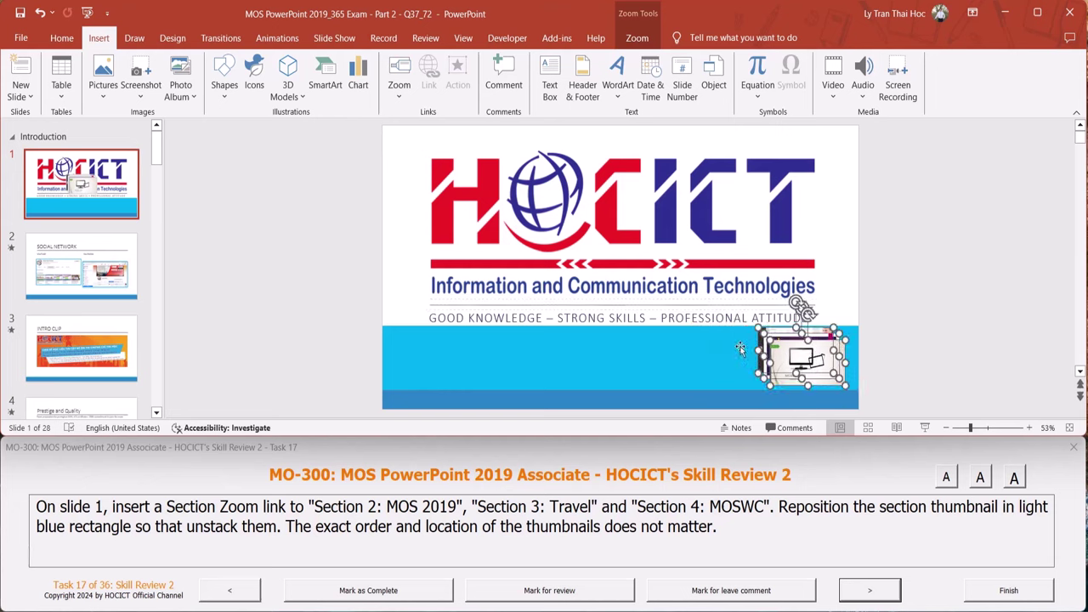
left_click(739, 348)
left_click(761, 339)
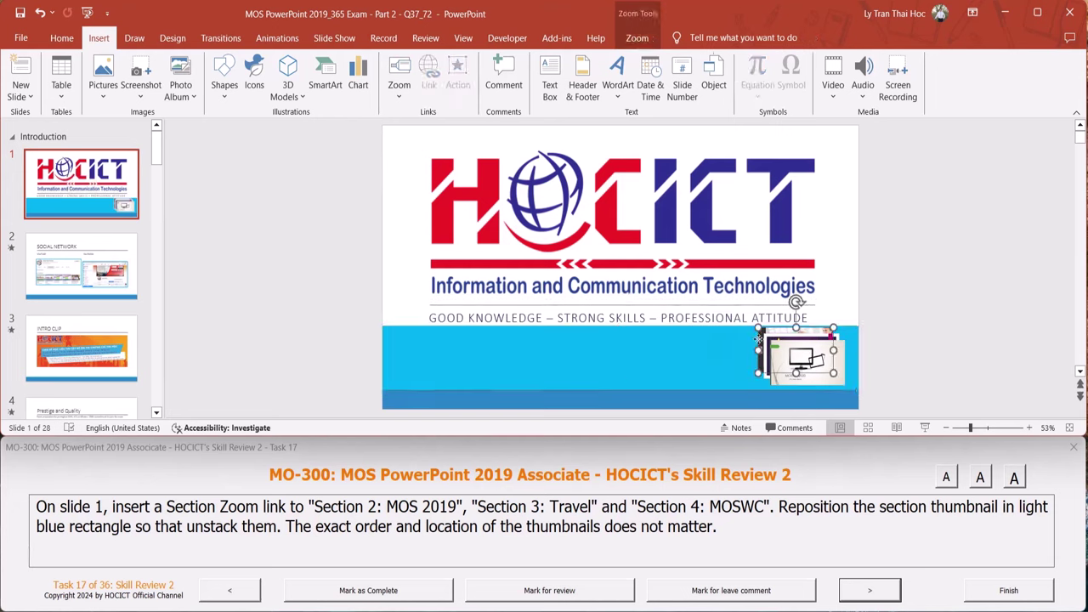
left_click_drag(761, 339, 433, 346)
left_click_drag(767, 354, 650, 350)
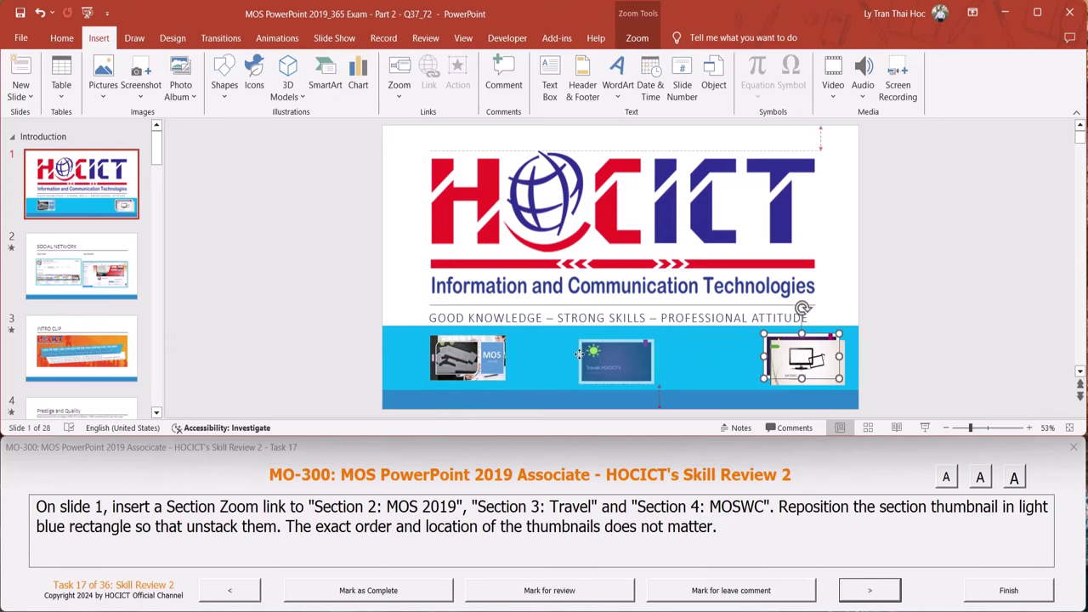
left_click_drag(795, 348, 801, 343)
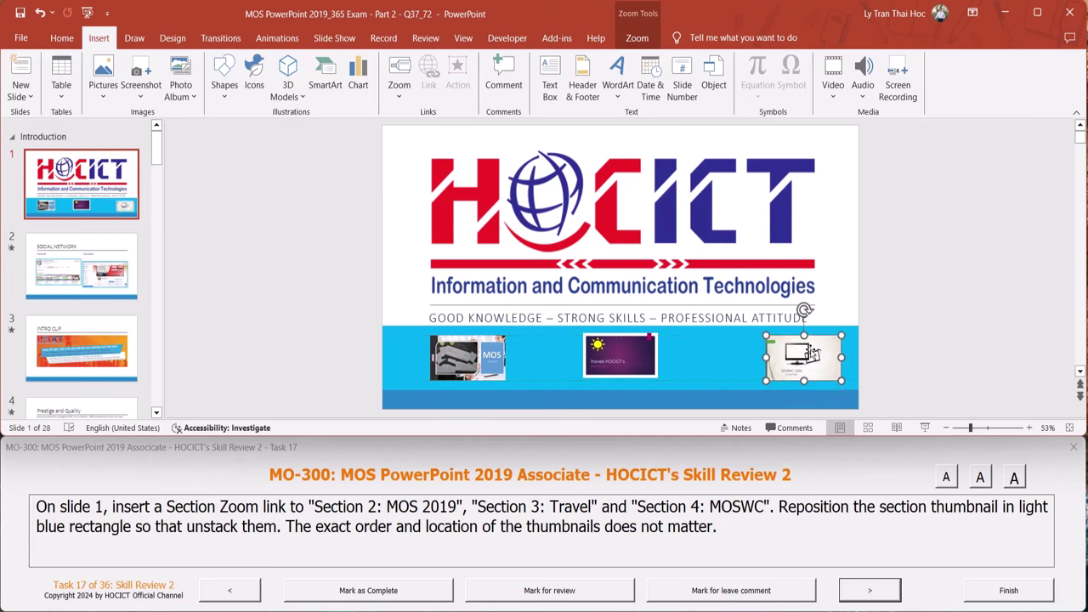
Advance to task 18 and scroll the slide pane down to slide 17, Price Comparison
left_click(884, 592)
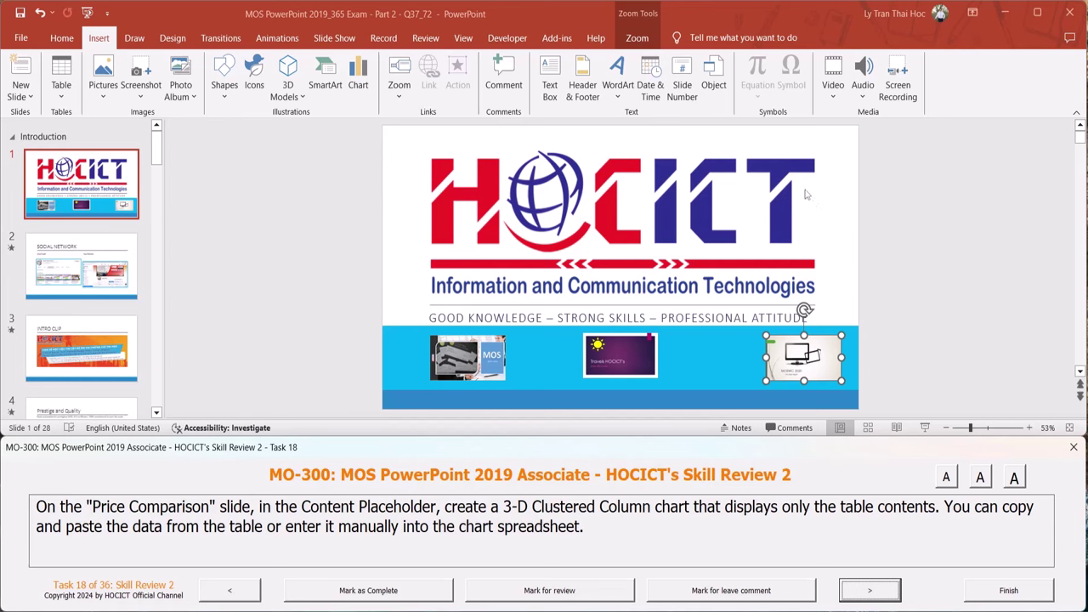
left_click(113, 218)
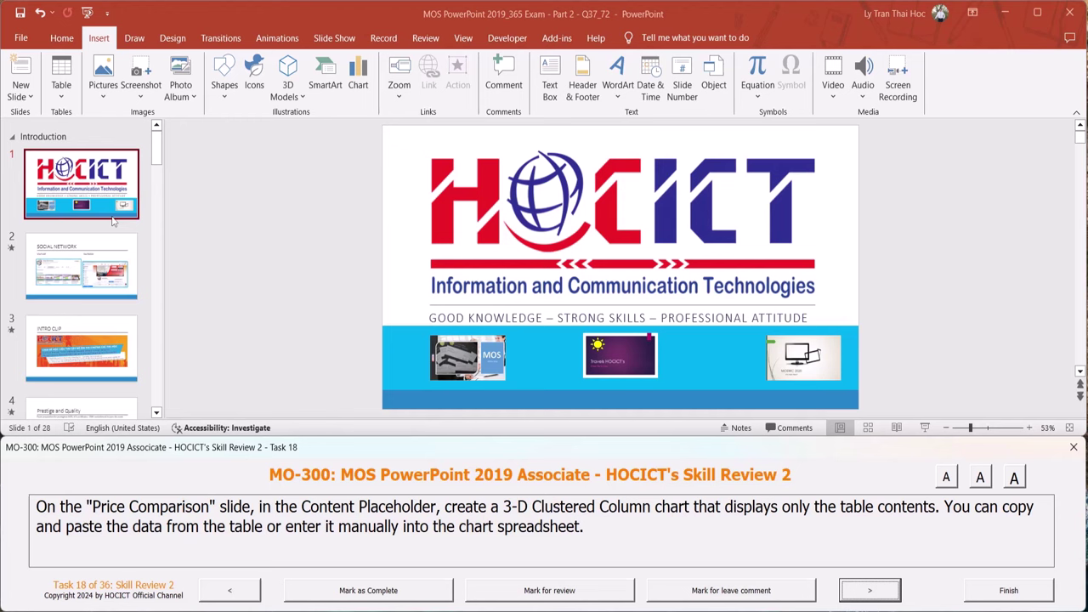
scroll(113, 221, "down", 3)
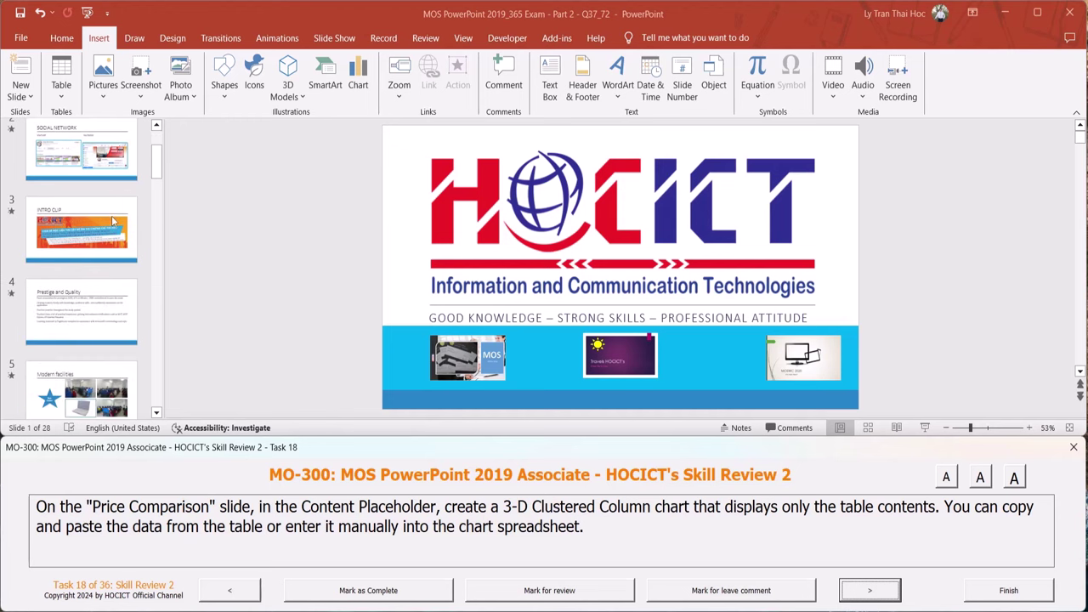
scroll(113, 220, "down", 2)
scroll(113, 220, "down", 1)
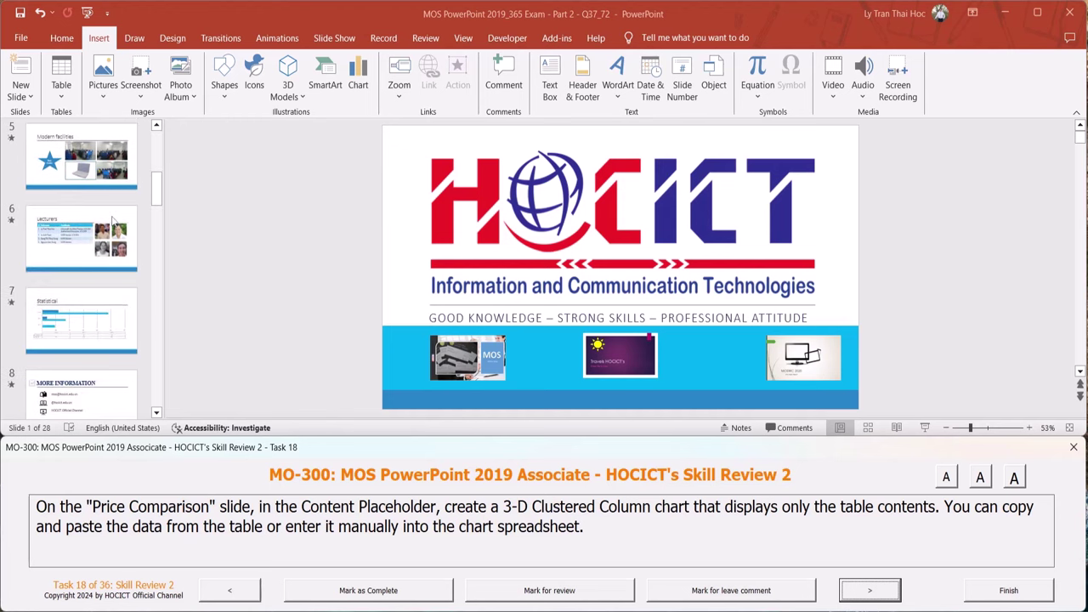
scroll(113, 220, "down", 2)
scroll(113, 220, "down", 1)
scroll(113, 220, "down", 1)
scroll(113, 220, "down", 1)
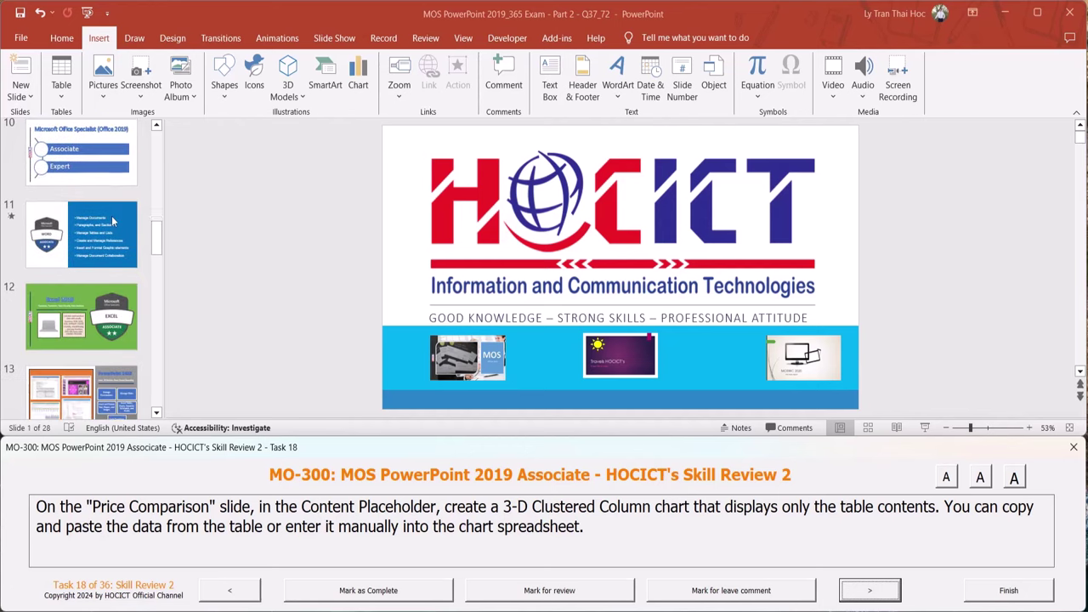
scroll(113, 220, "down", 1)
scroll(113, 220, "down", 2)
scroll(113, 220, "down", 1)
scroll(113, 220, "down", 1)
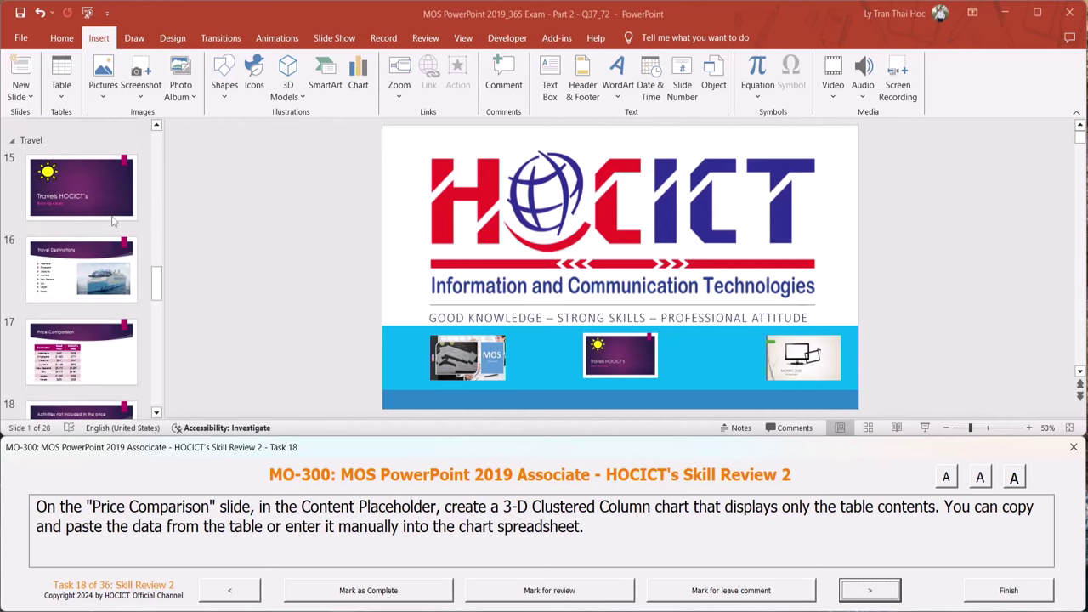
left_click(73, 351)
Insert a 3-D Clustered Column chart into slide 17's content placeholder
left_click(73, 351)
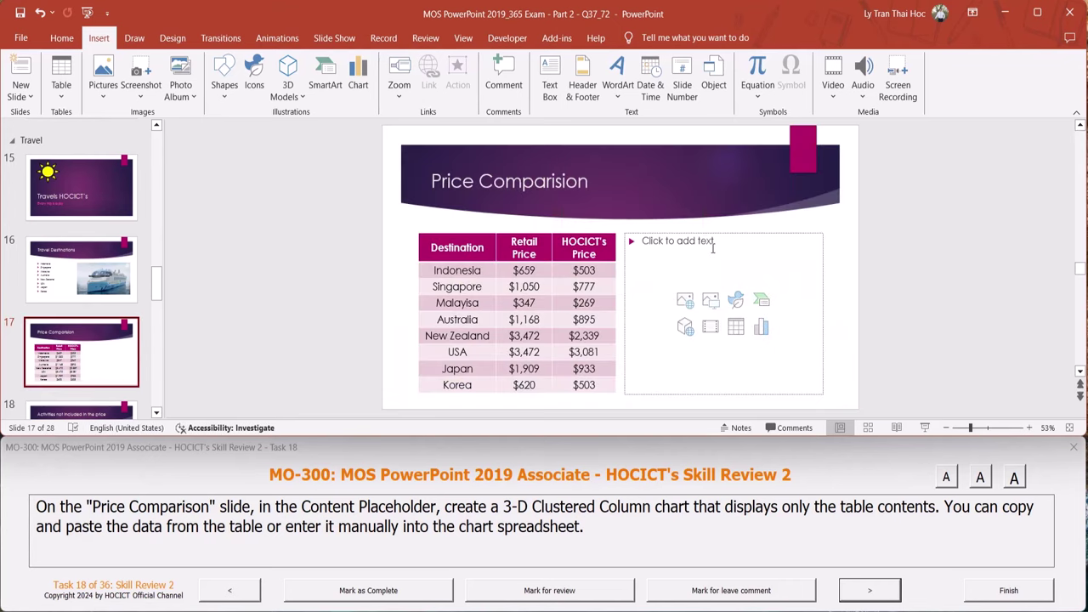
left_click(764, 331)
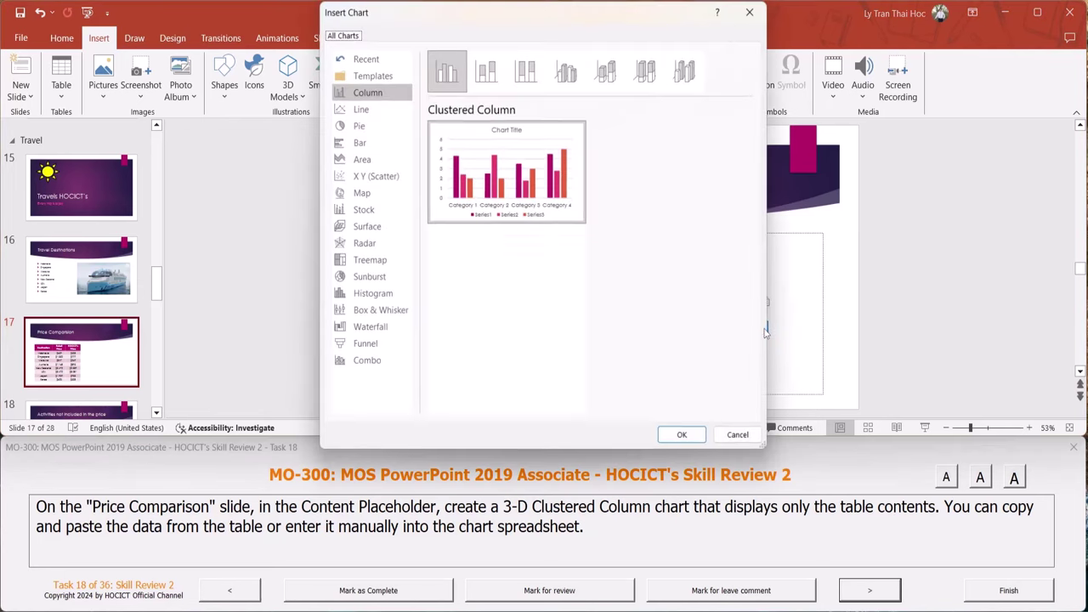
left_click_drag(493, 15, 577, 20)
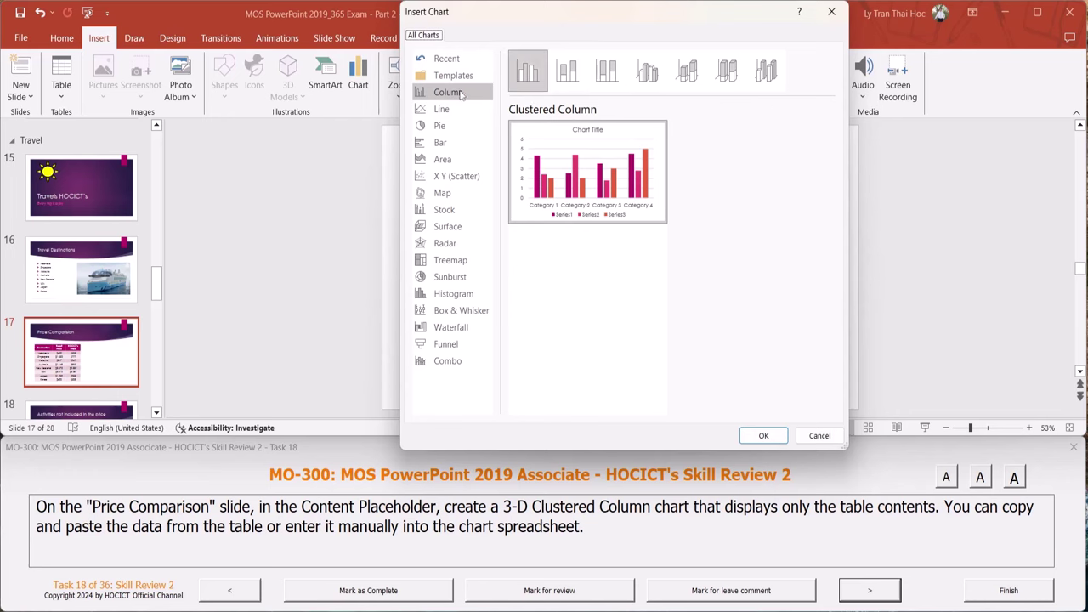
left_click(648, 73)
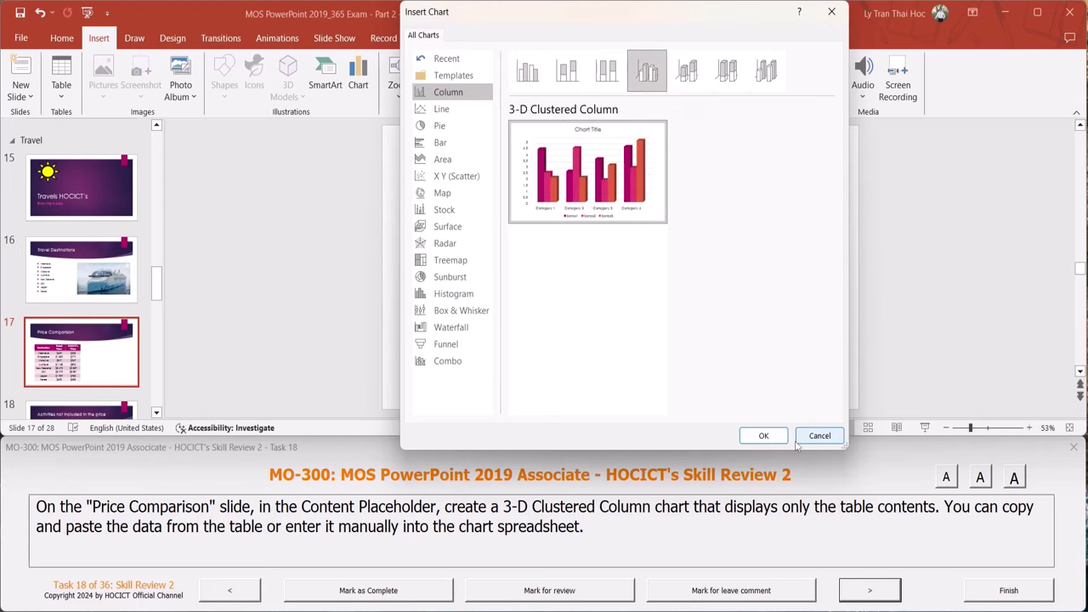
left_click(763, 435)
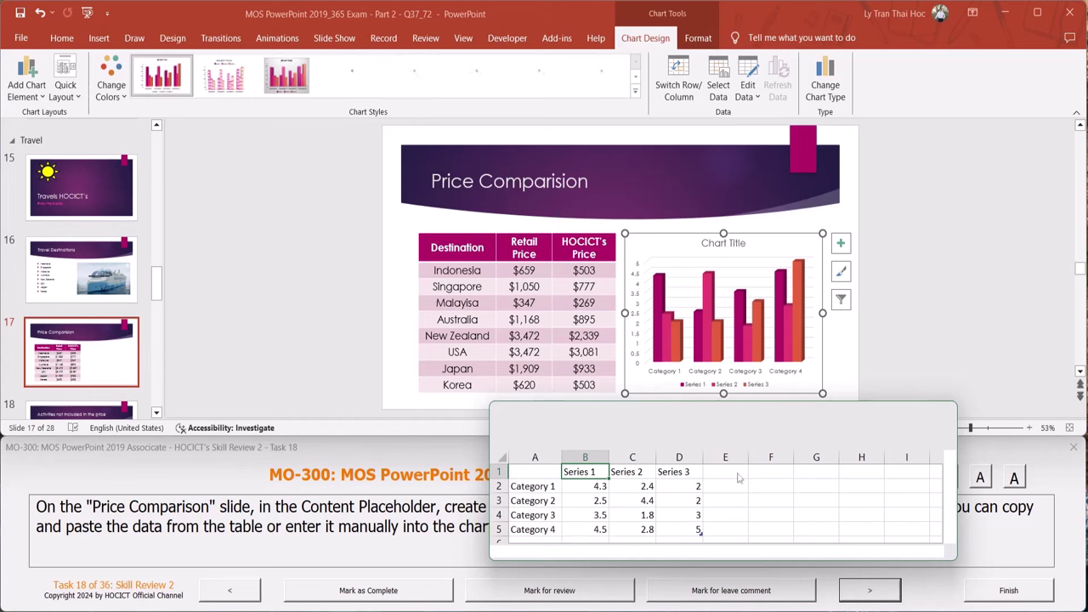
Fill the chart data sheet from A1 with the slide's Destination, Retail and HOCICT's price table
left_click_drag(701, 530, 657, 530)
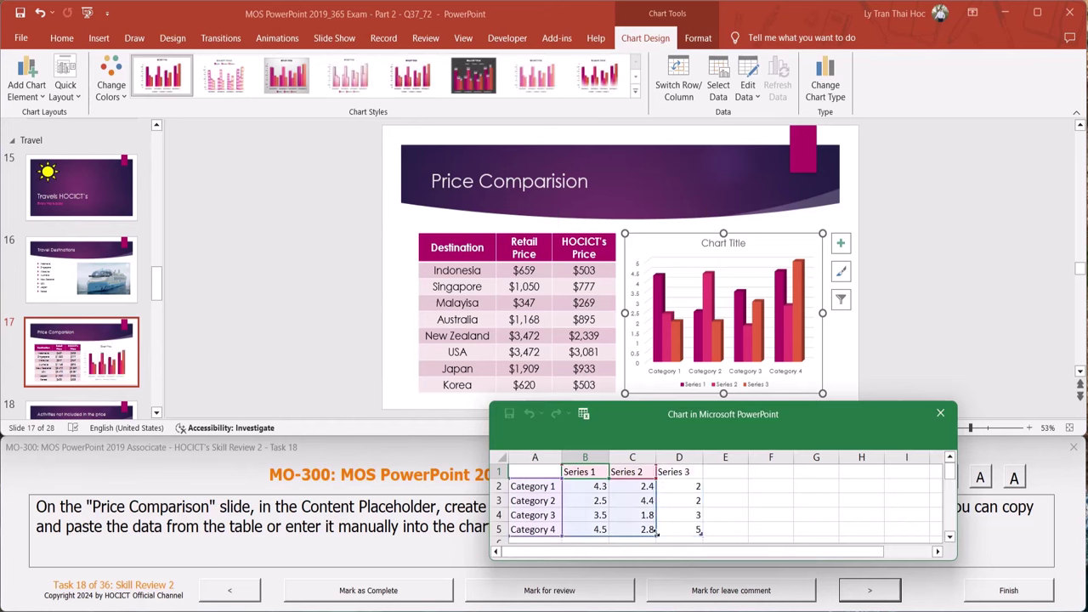
left_click(438, 247)
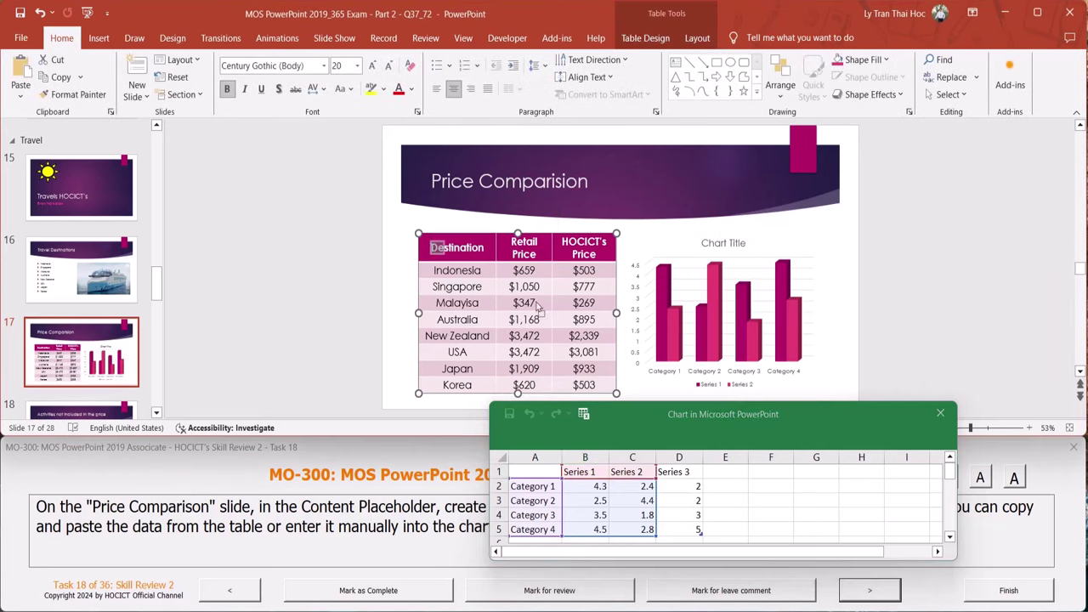
left_click(450, 247)
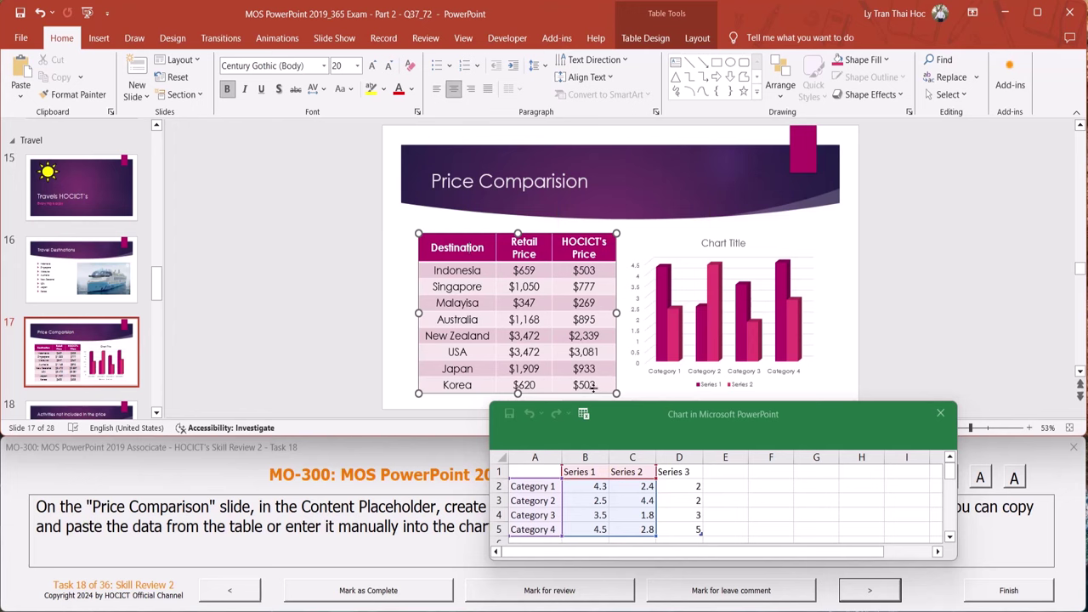
left_click_drag(593, 387, 434, 244)
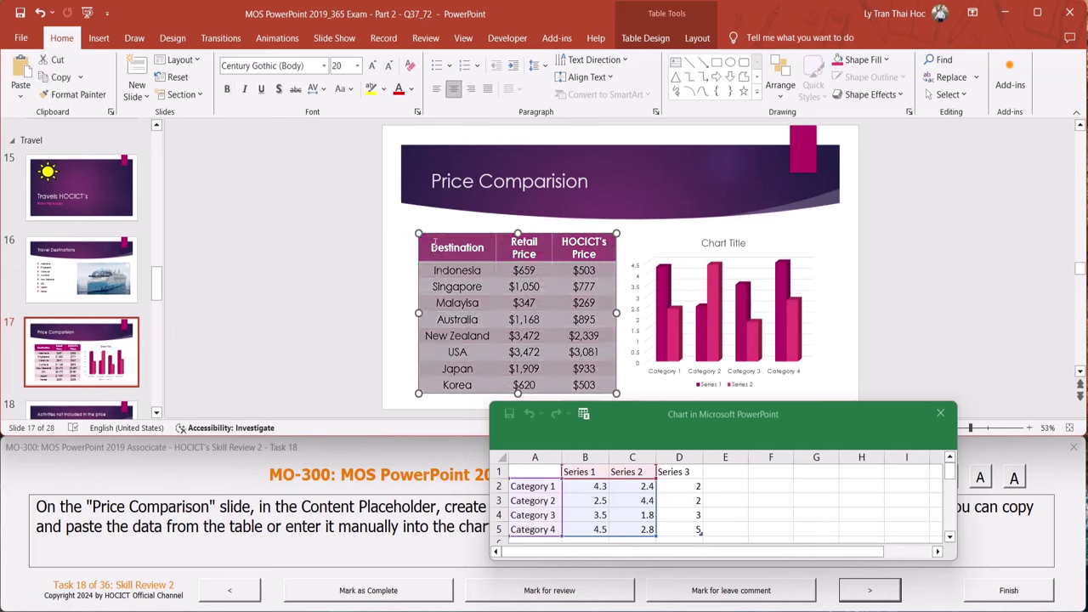
key("ctrl+c")
left_click(531, 470)
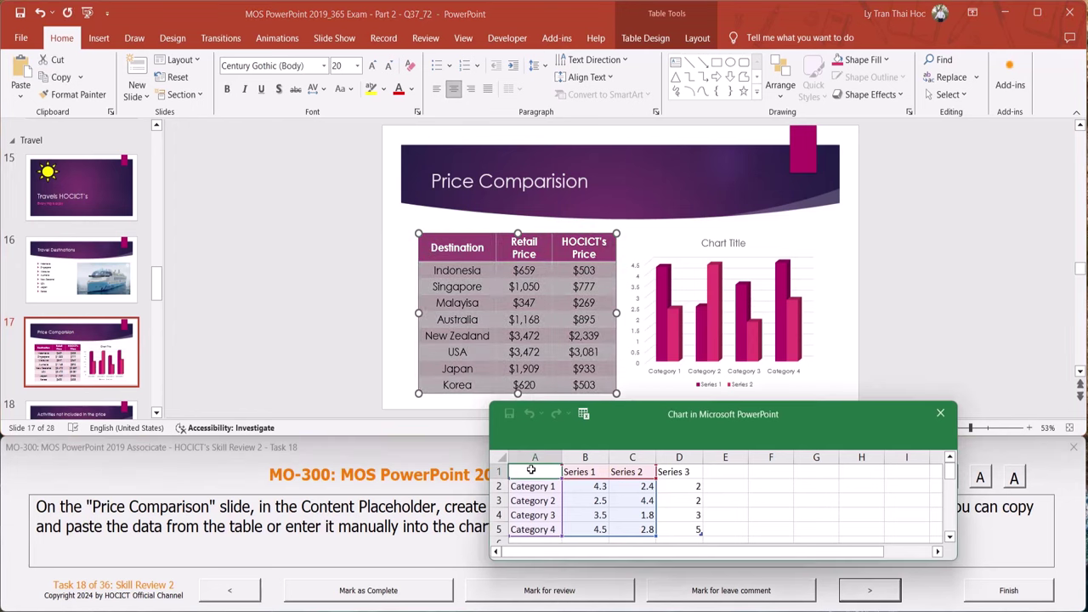
key("ctrl+v")
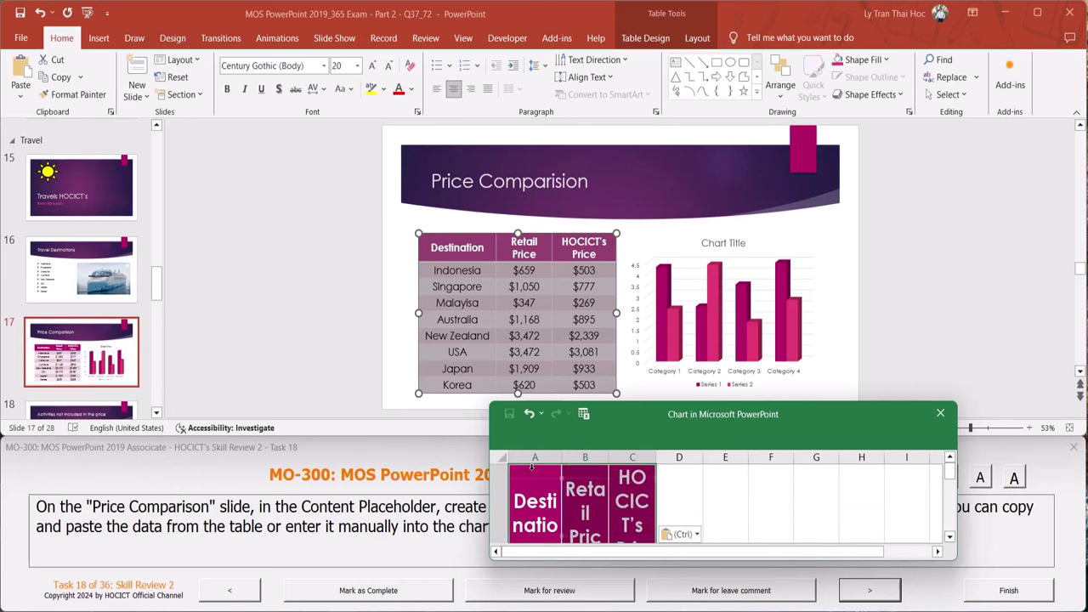
left_click(940, 414)
left_click(925, 273)
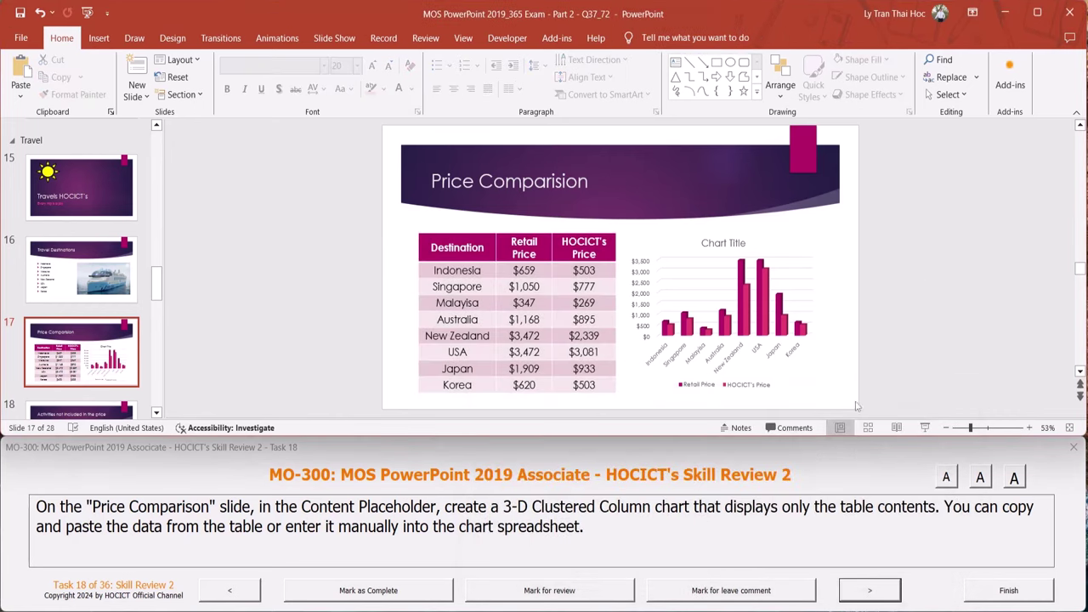
Advance to task 19, the Wipe-from-left transition task
left_click(884, 590)
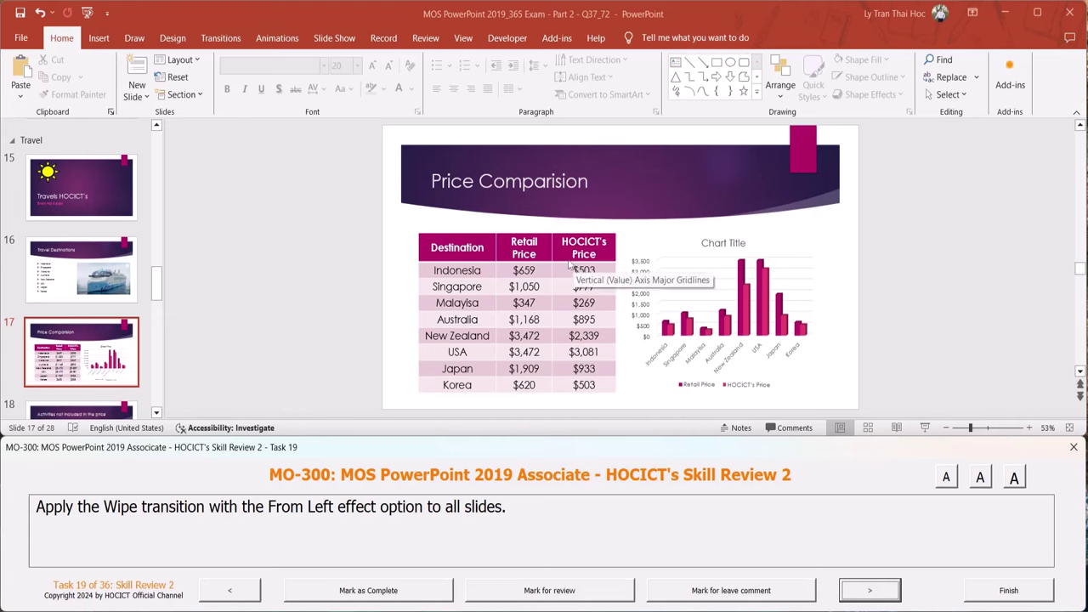
Apply a From Left Wipe transition to all slides, then advance to task 20
left_click(223, 39)
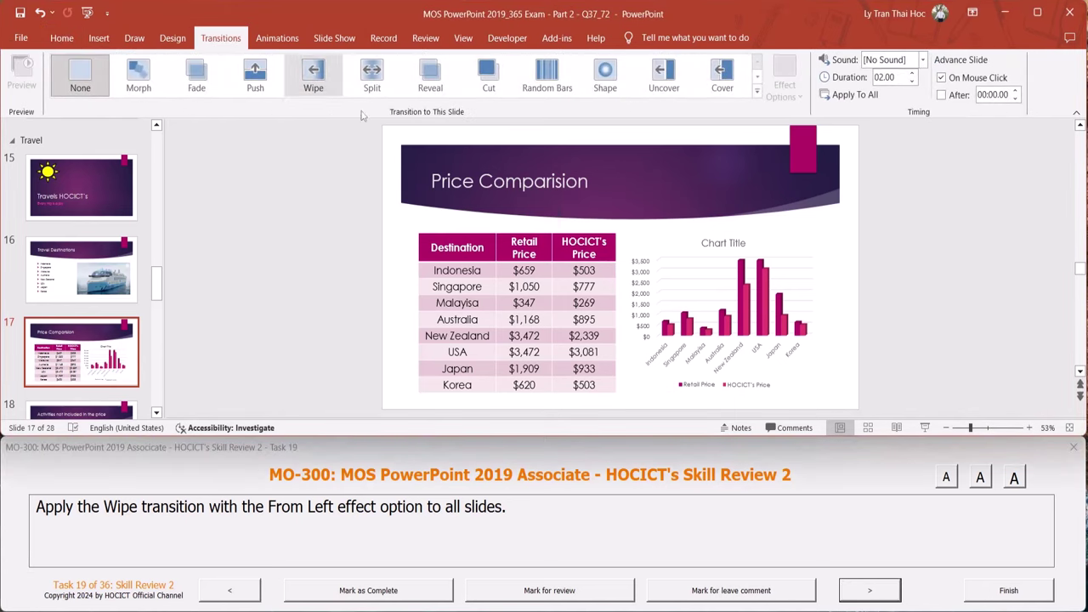
left_click(330, 92)
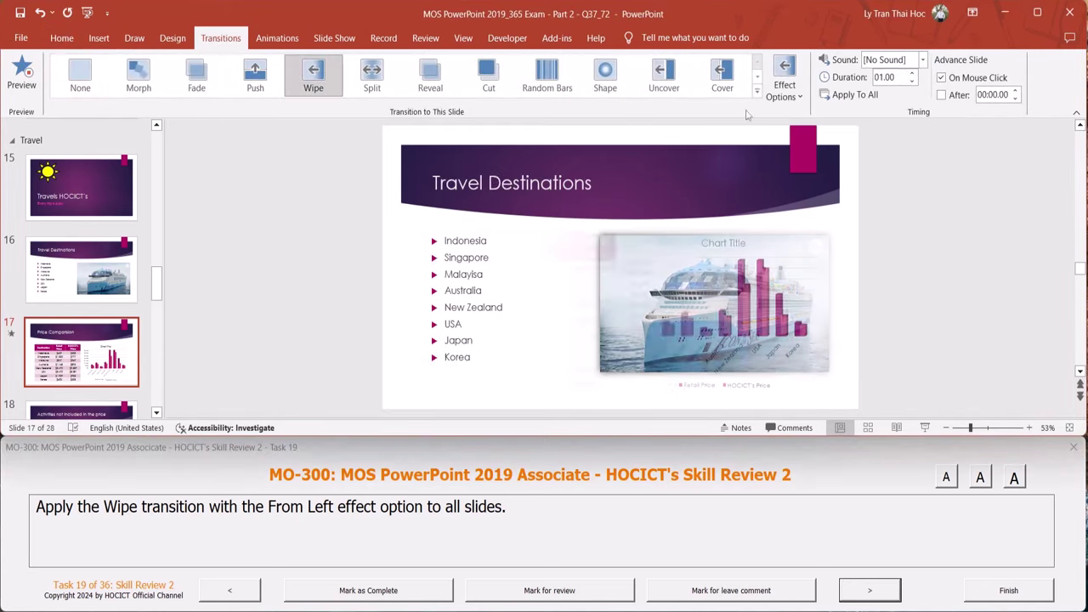
left_click(793, 94)
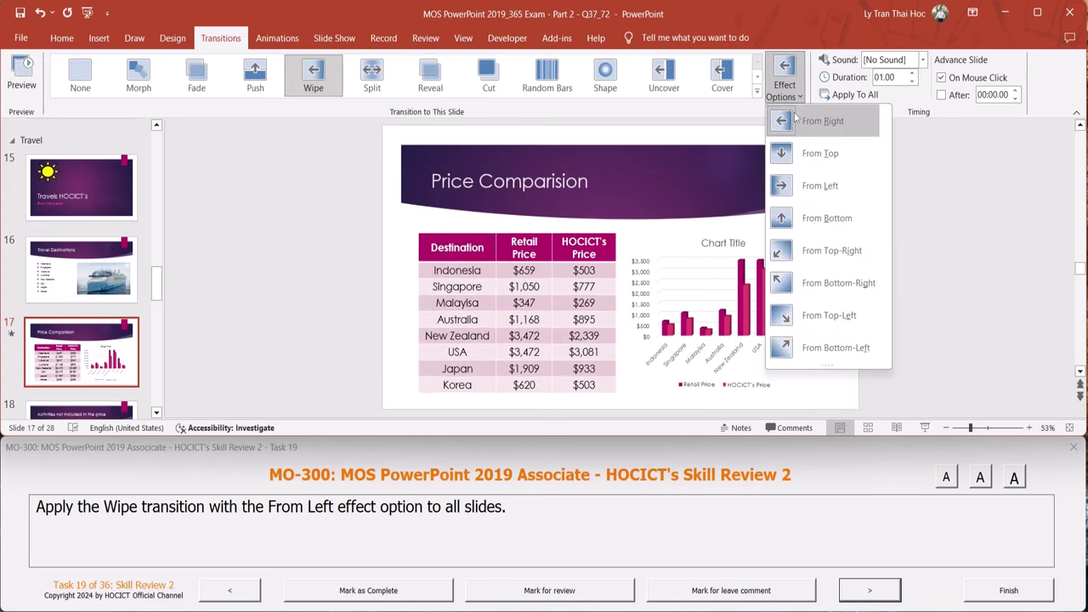
left_click(814, 187)
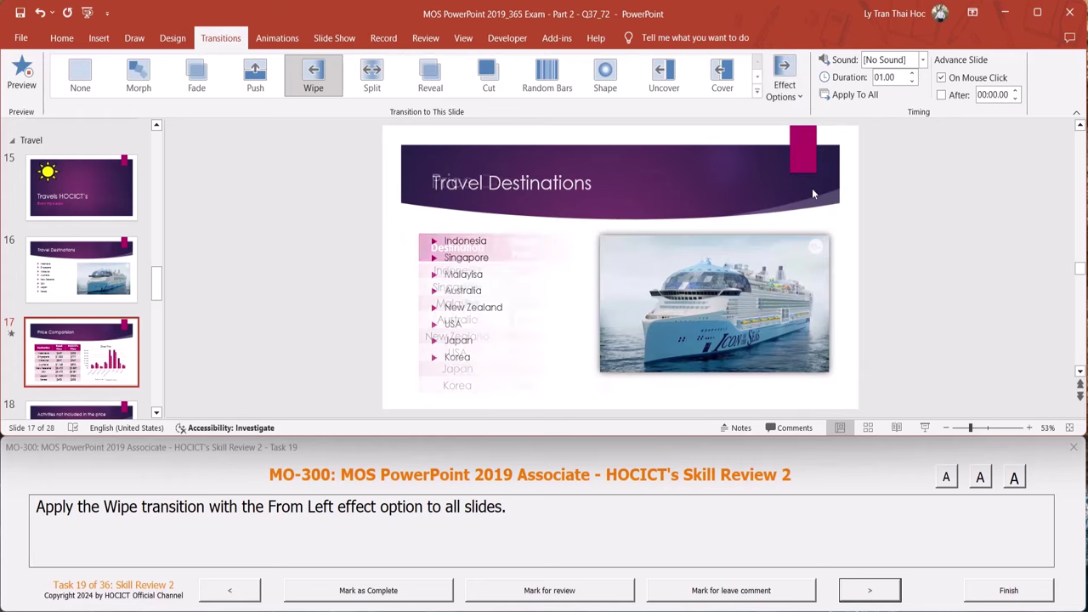
left_click(865, 96)
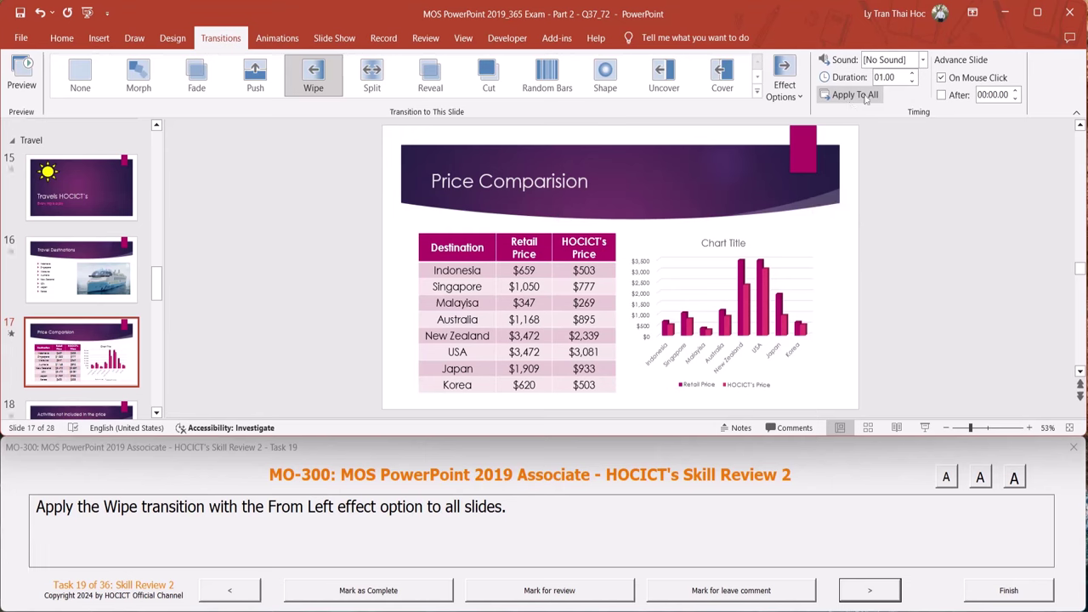
left_click(870, 594)
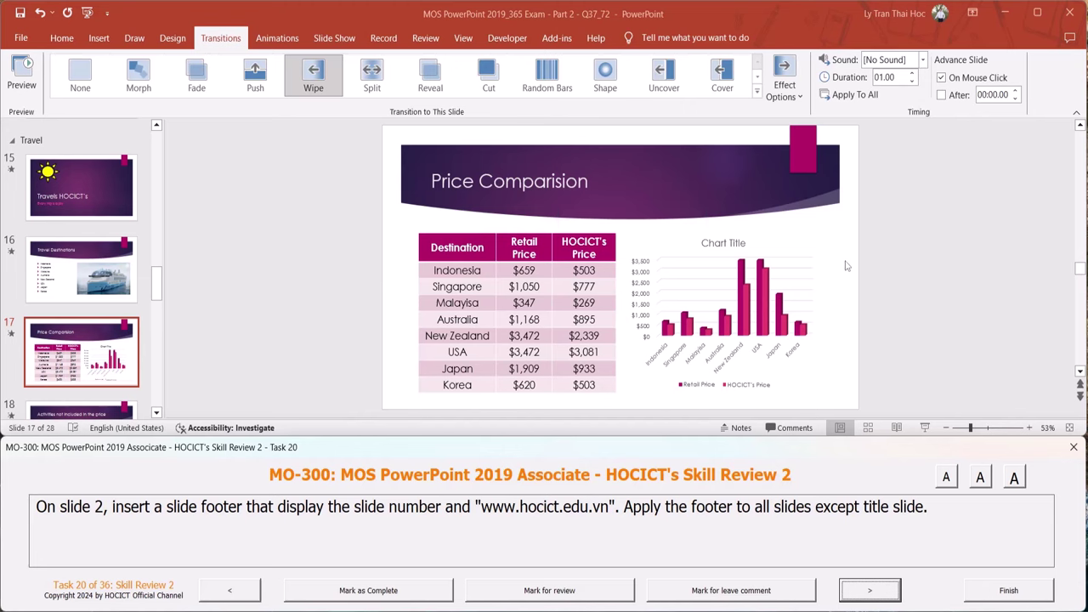
Select slide 2, SOCIAL NETWORK, in the slide pane
left_click(64, 285)
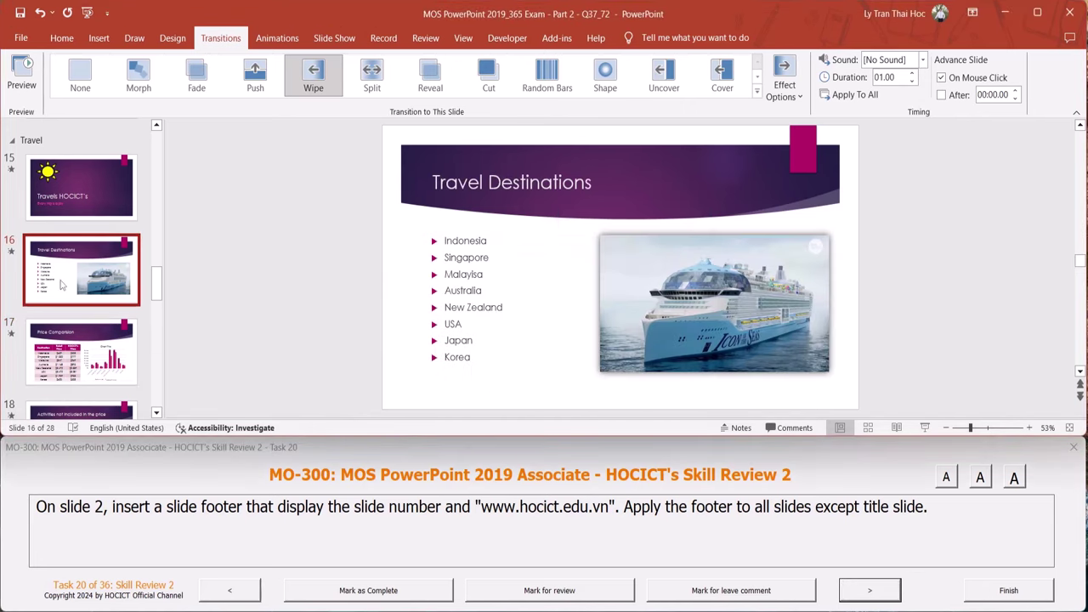
scroll(61, 287, "up", 1)
scroll(61, 286, "up", 5)
scroll(68, 283, "up", 5)
scroll(75, 279, "up", 4)
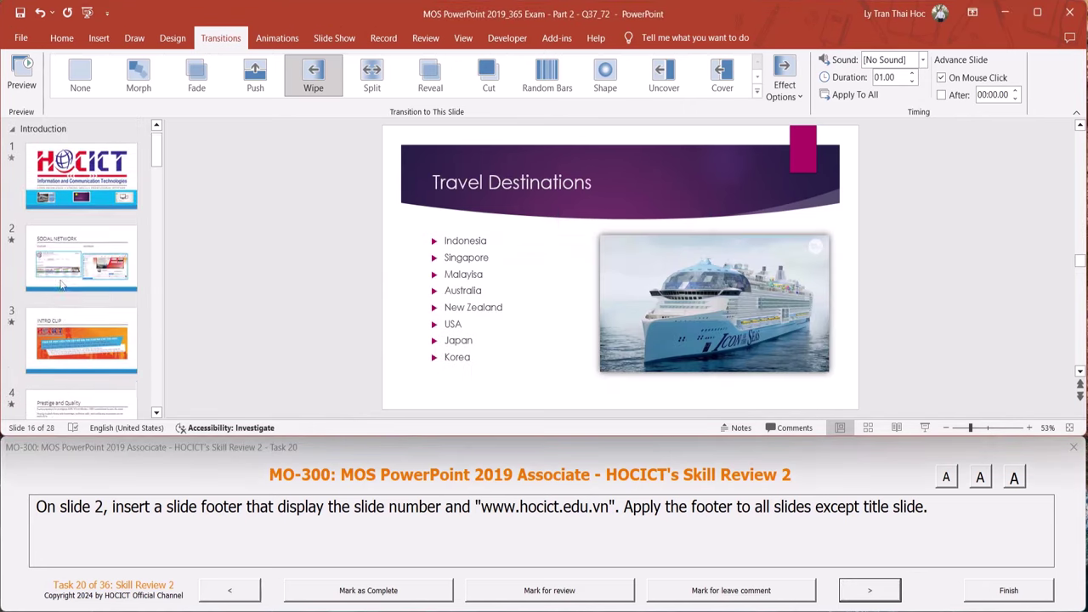
scroll(79, 276, "up", 1)
left_click(79, 276)
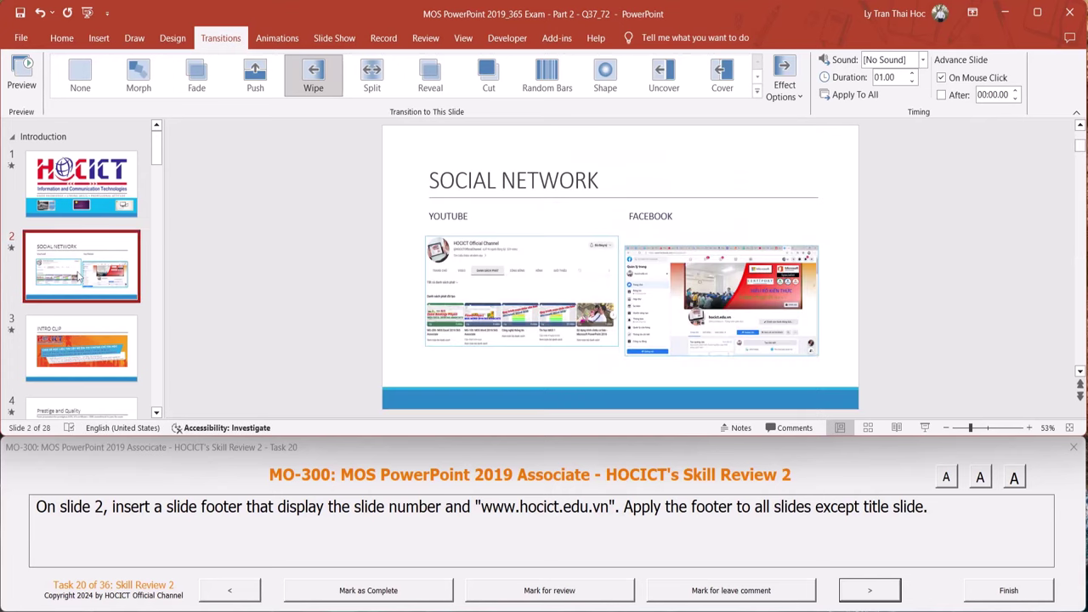
left_click(99, 38)
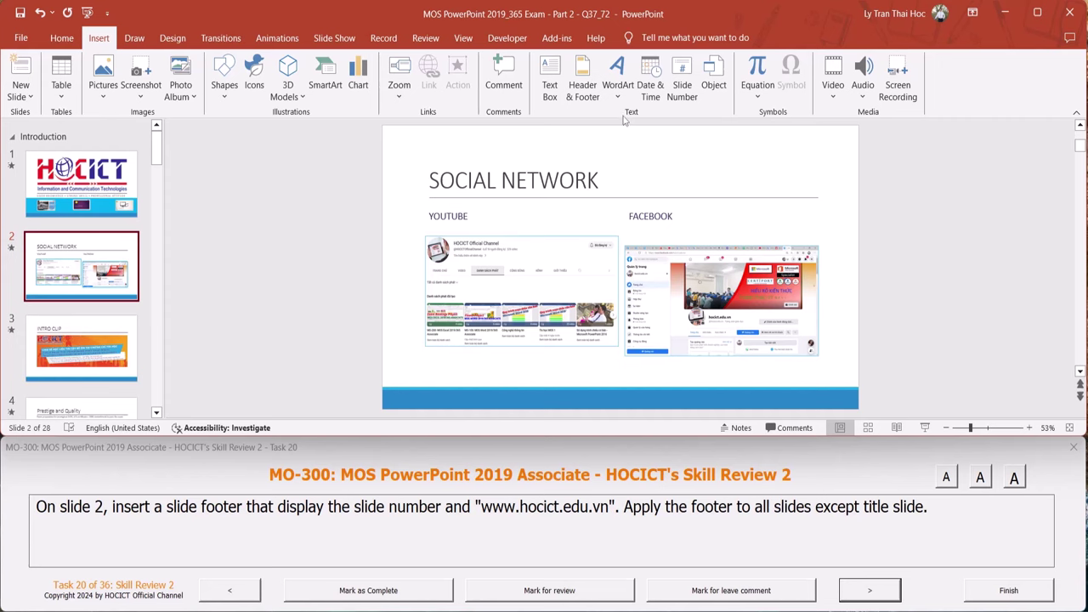
left_click(587, 90)
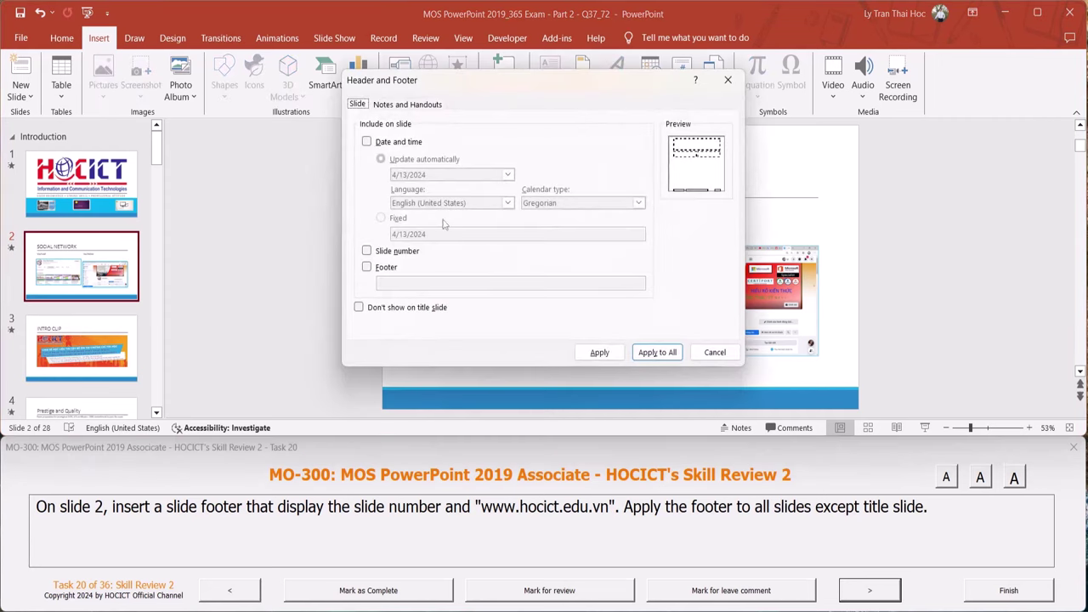
left_click(399, 252)
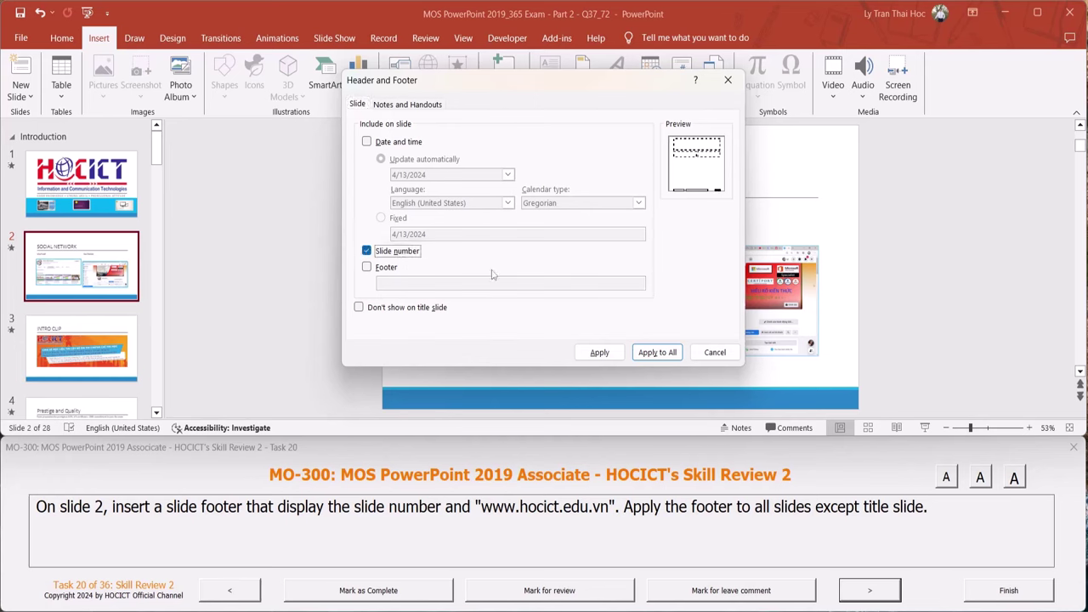
left_click(389, 268)
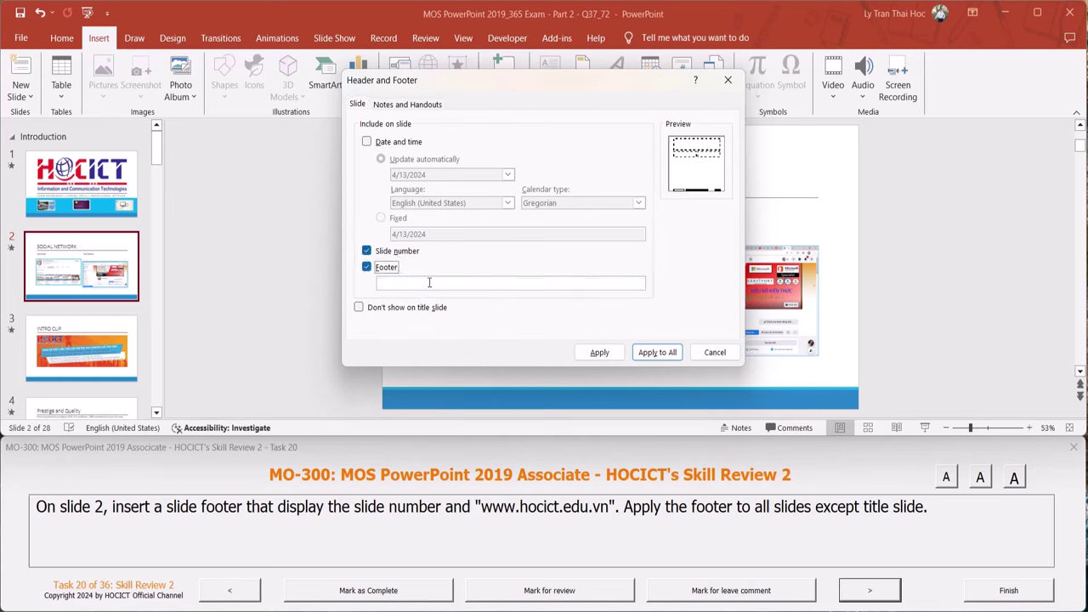
left_click(430, 283)
type("www.ho")
type("cict.edu.vn")
left_click(369, 309)
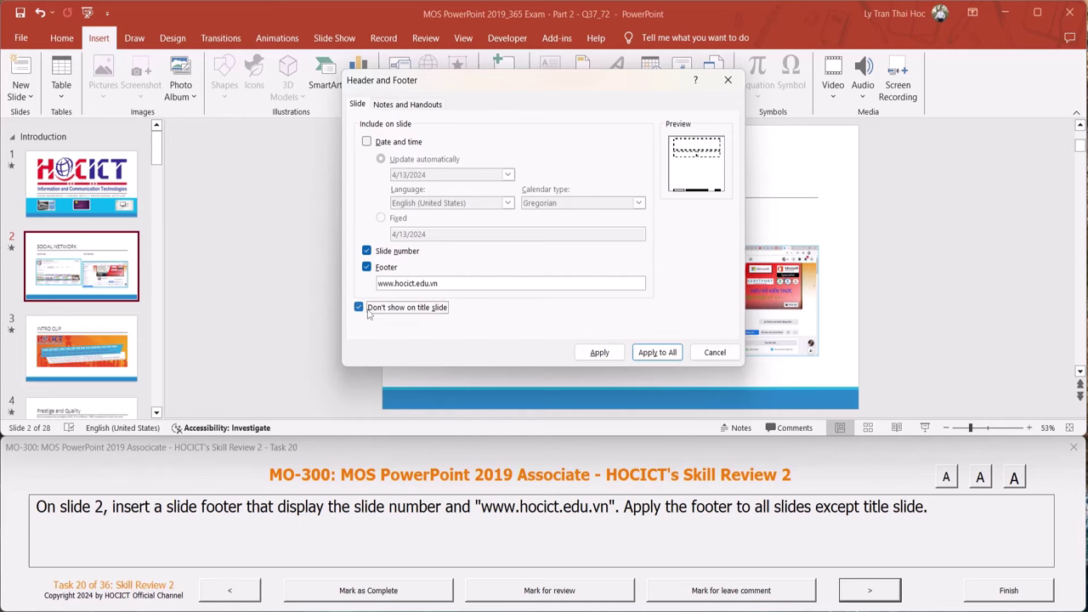
left_click(675, 357)
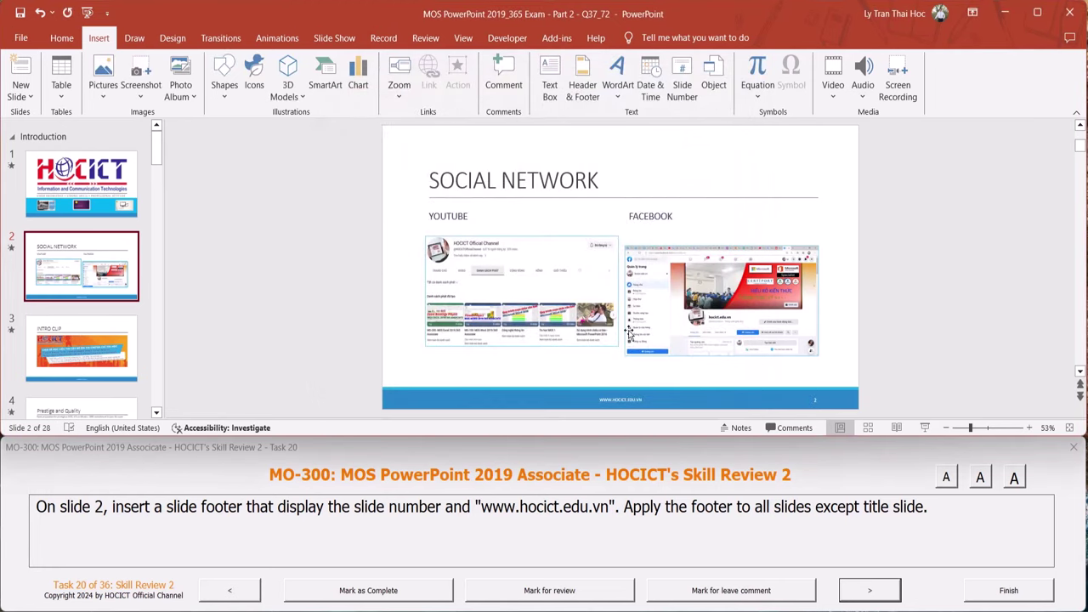
Advance to exam task 21 (manual slide advance) and open the Set Up Show dialog
left_click(870, 590)
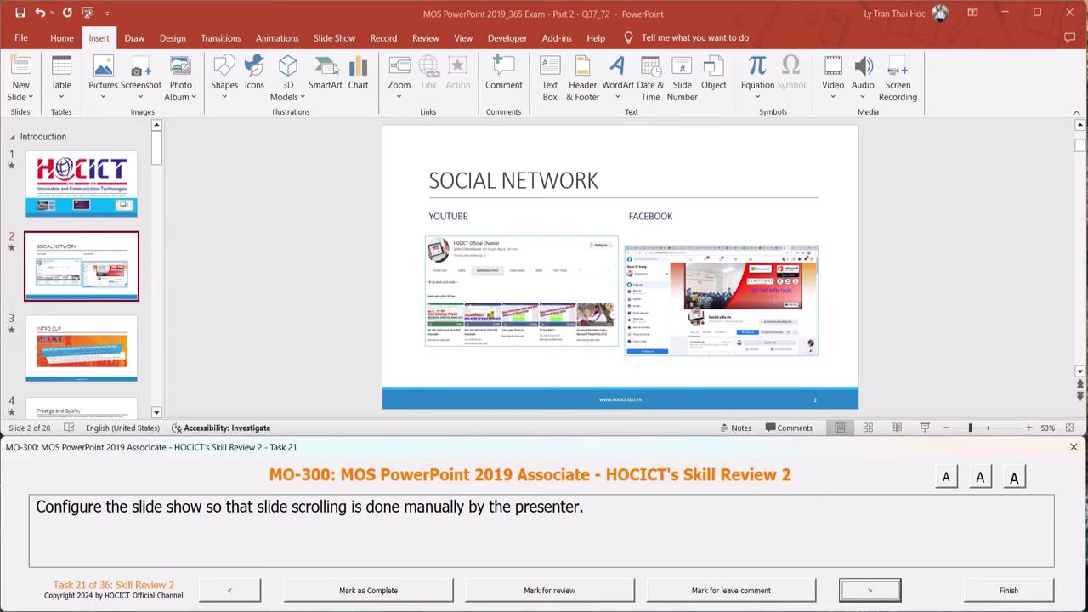
left_click(345, 39)
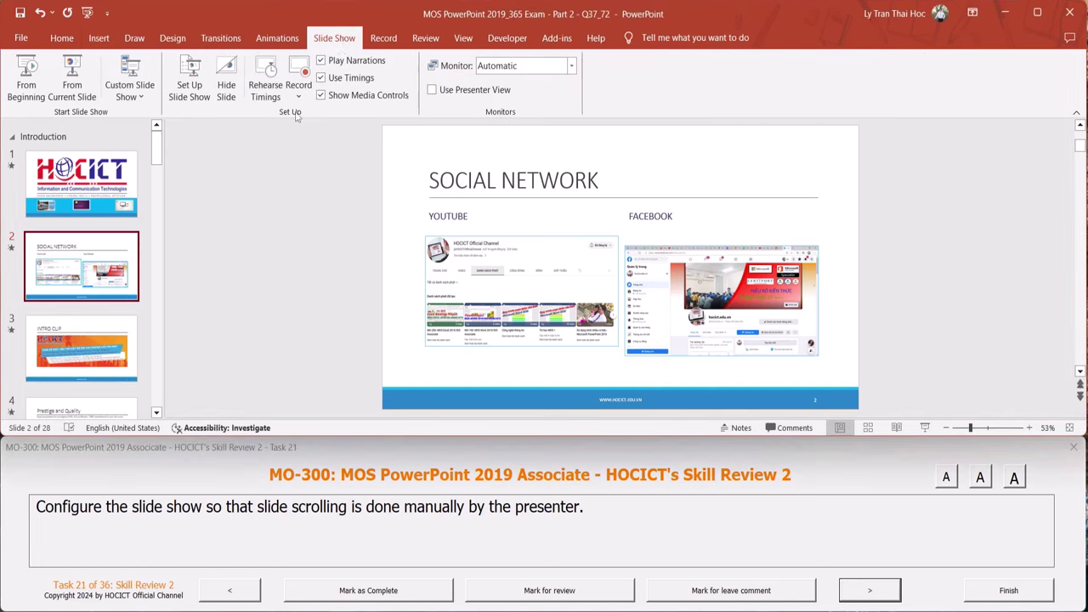
left_click(198, 97)
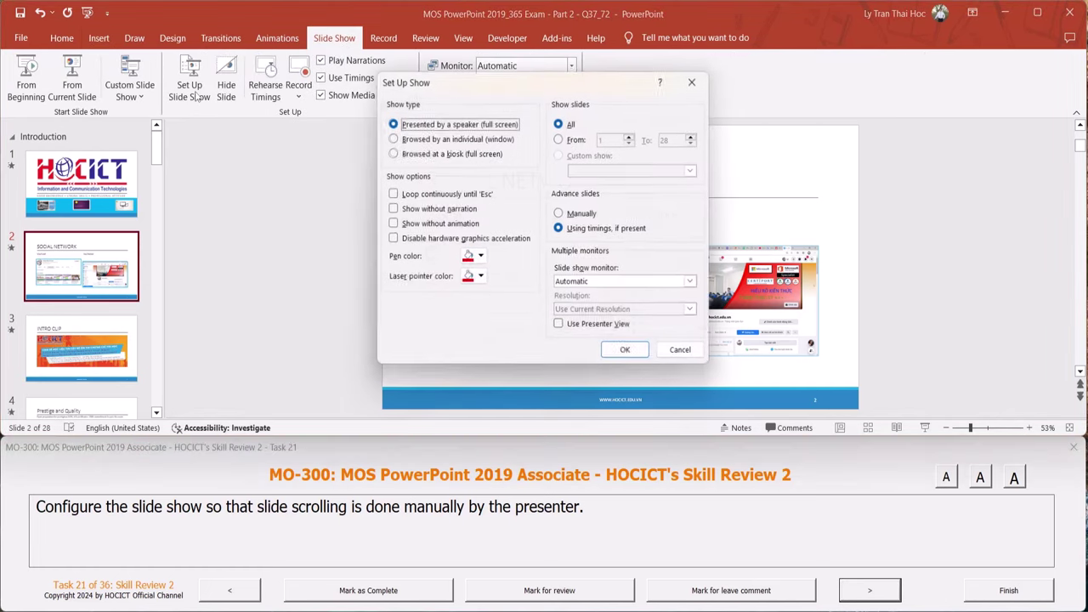
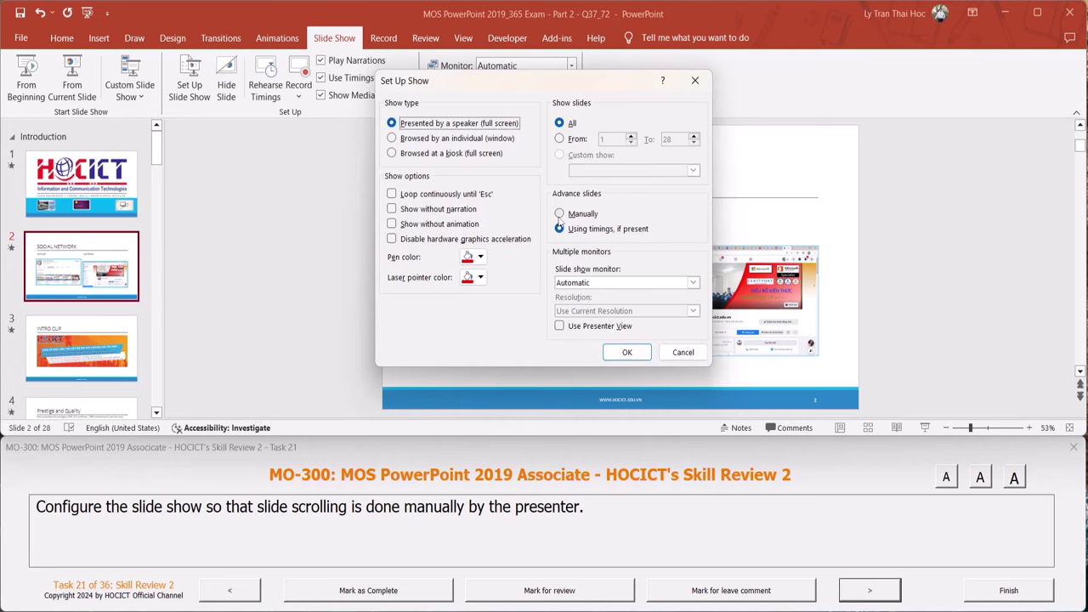
Set the slide show to advance slides manually, then go to the next exam task
left_click(559, 219)
left_click(629, 355)
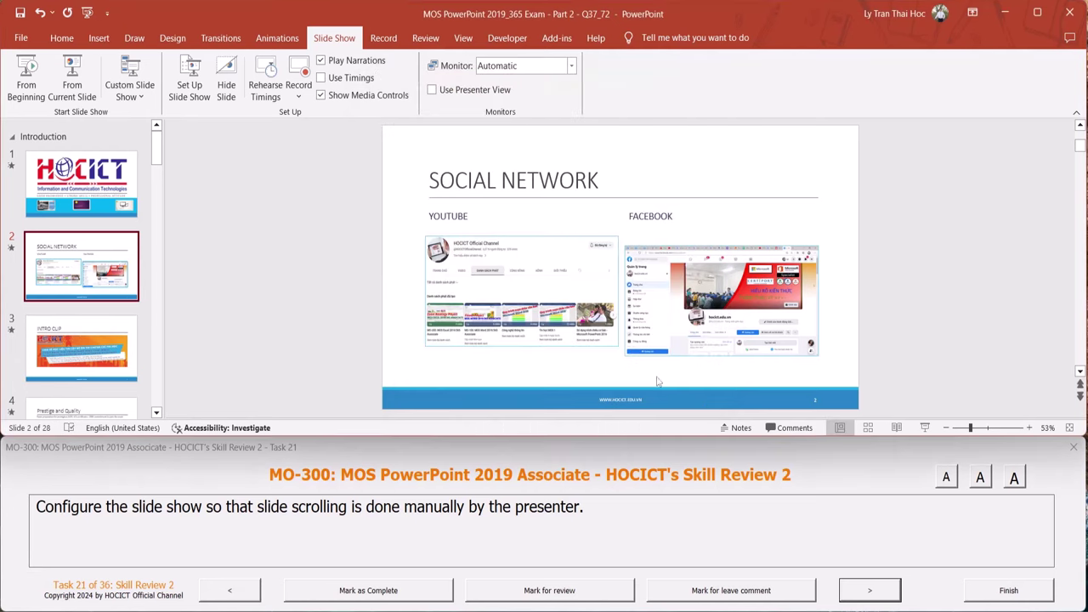
left_click(870, 593)
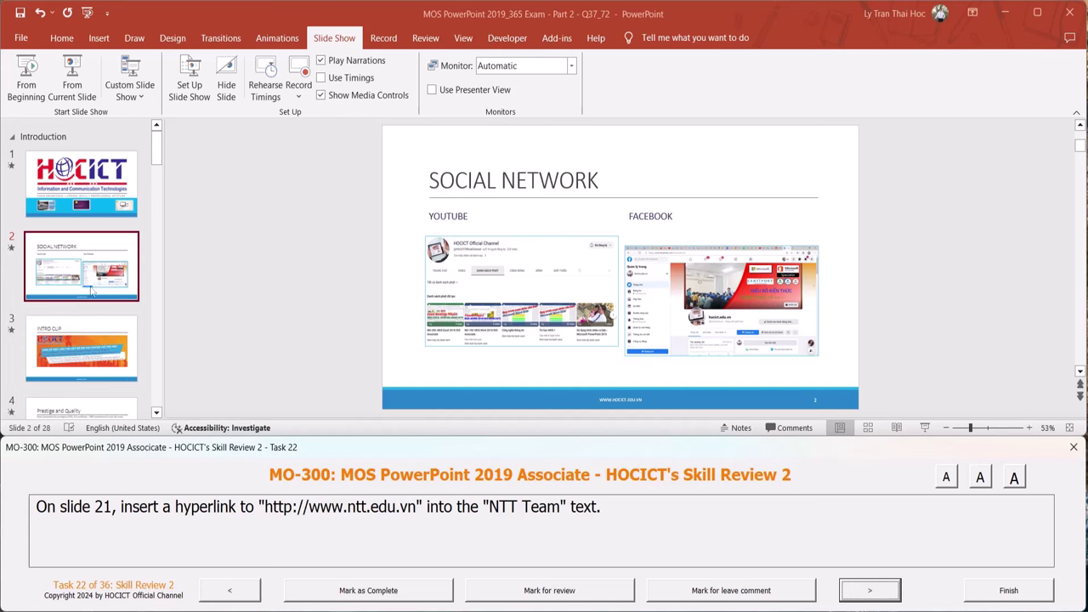
On slide 21, select the words 'NTTU Team' in the subtitle and fix the task text to NTTU
scroll(89, 291, "down", 5)
scroll(80, 292, "down", 5)
scroll(72, 292, "down", 5)
scroll(61, 292, "down", 5)
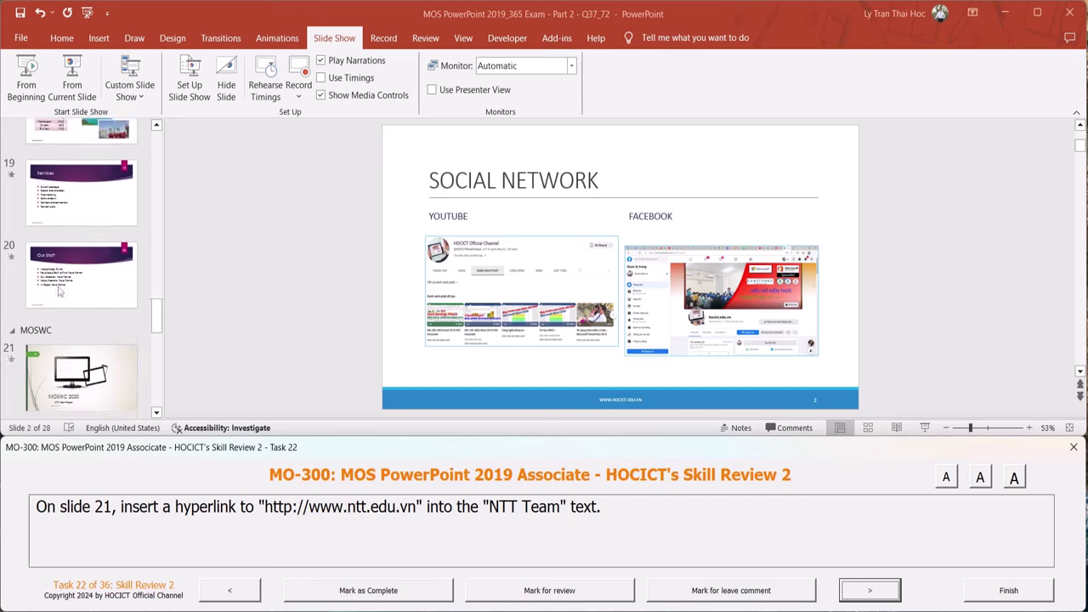
scroll(60, 292, "down", 3)
left_click(65, 283)
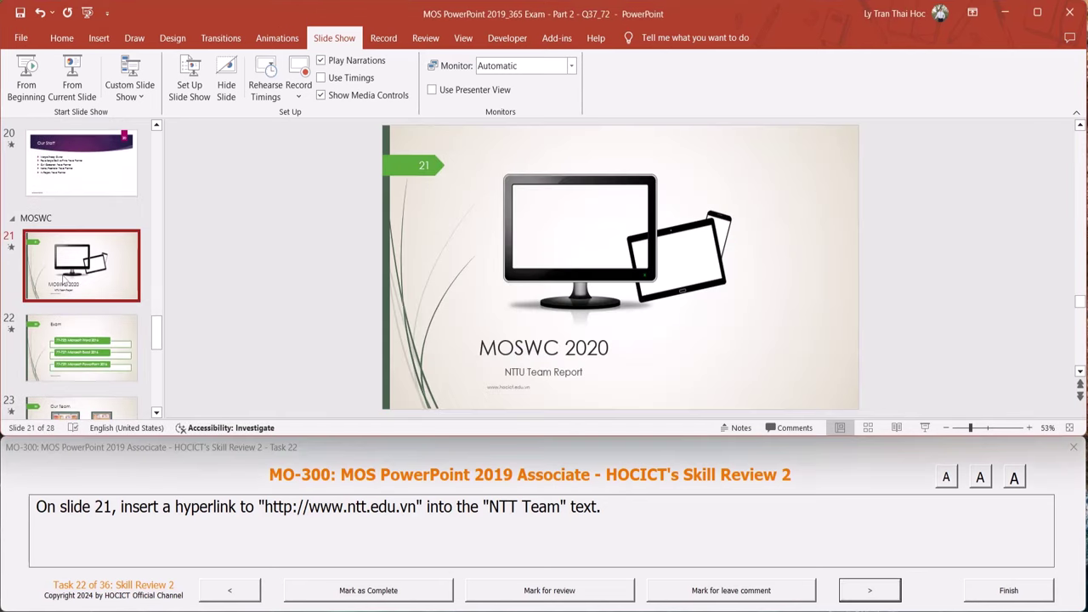
left_click(539, 374)
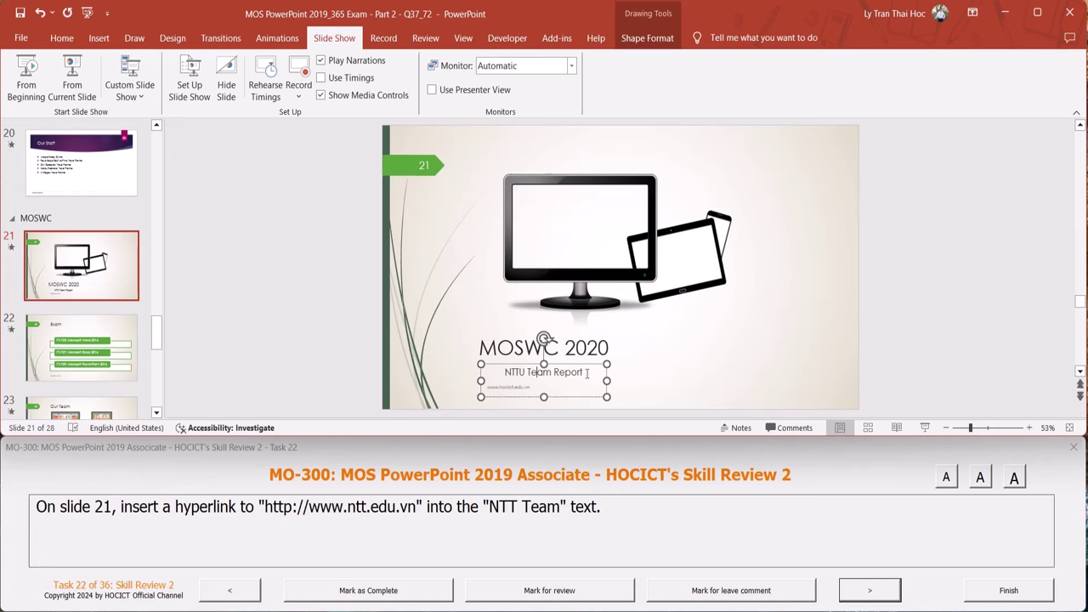
left_click_drag(552, 371, 505, 371)
left_click(514, 505)
type("U")
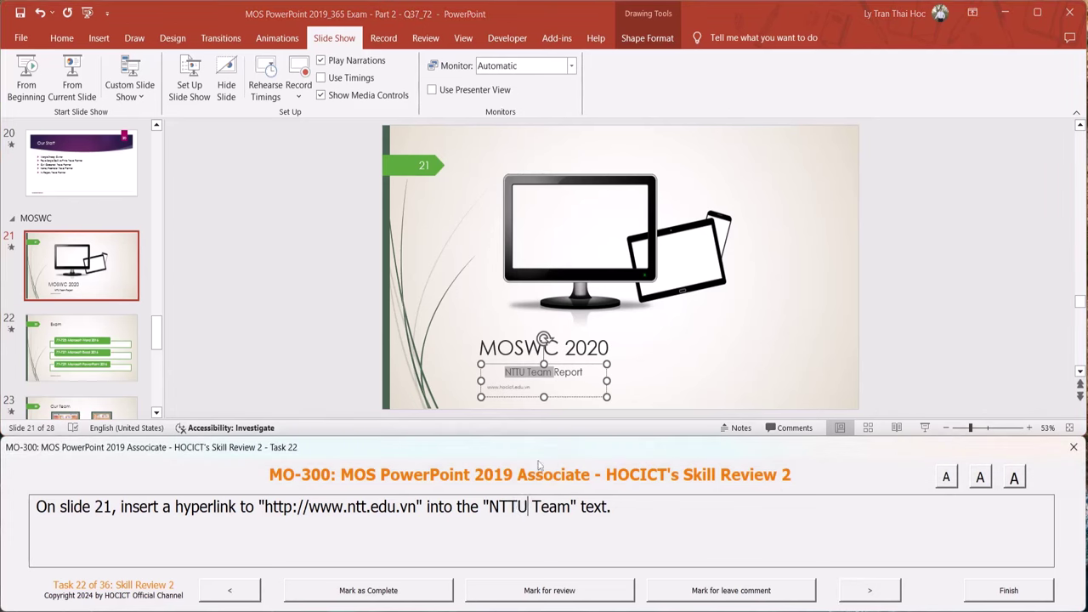
left_click(98, 38)
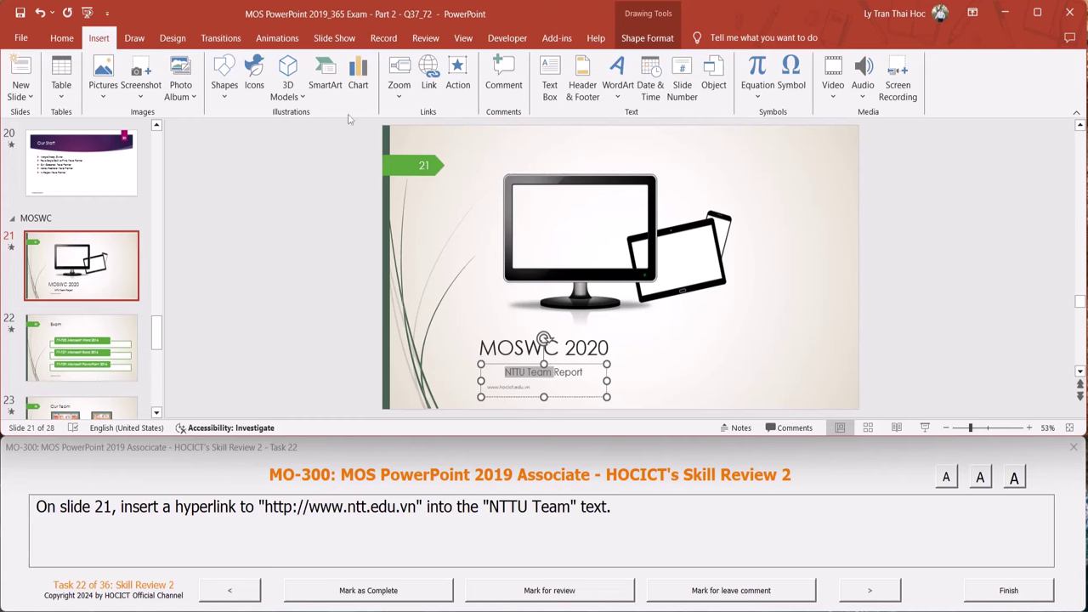
left_click(438, 88)
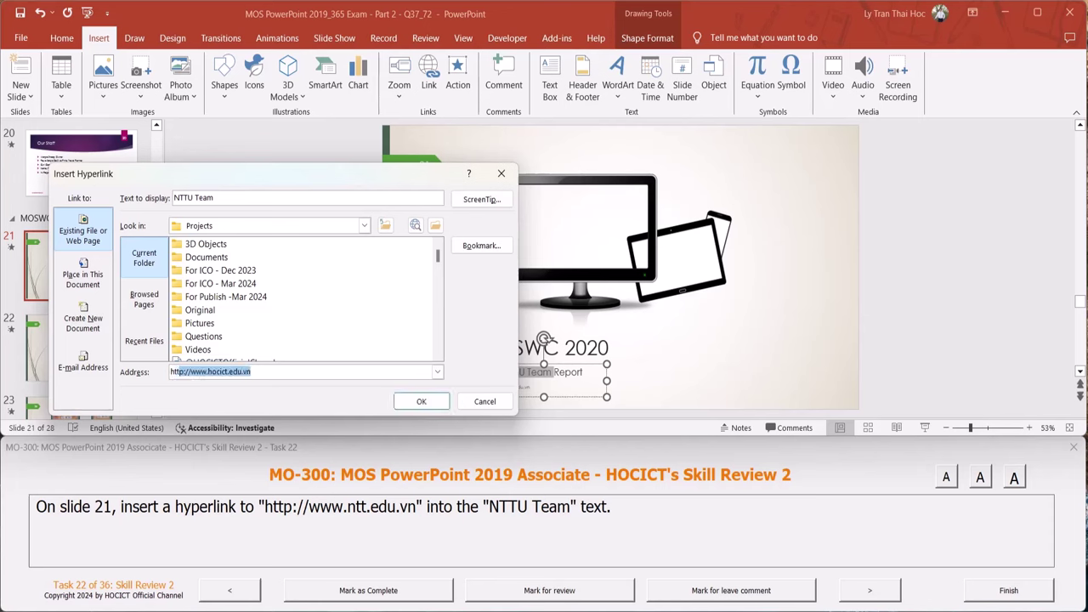
type("www.ntt.")
type("edu.vn")
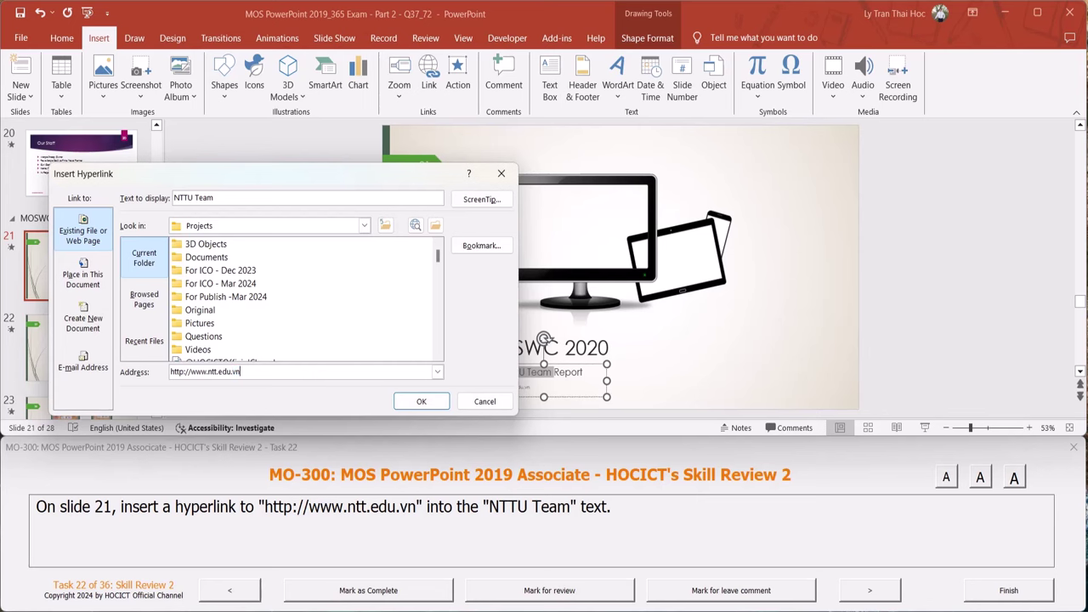
left_click(405, 406)
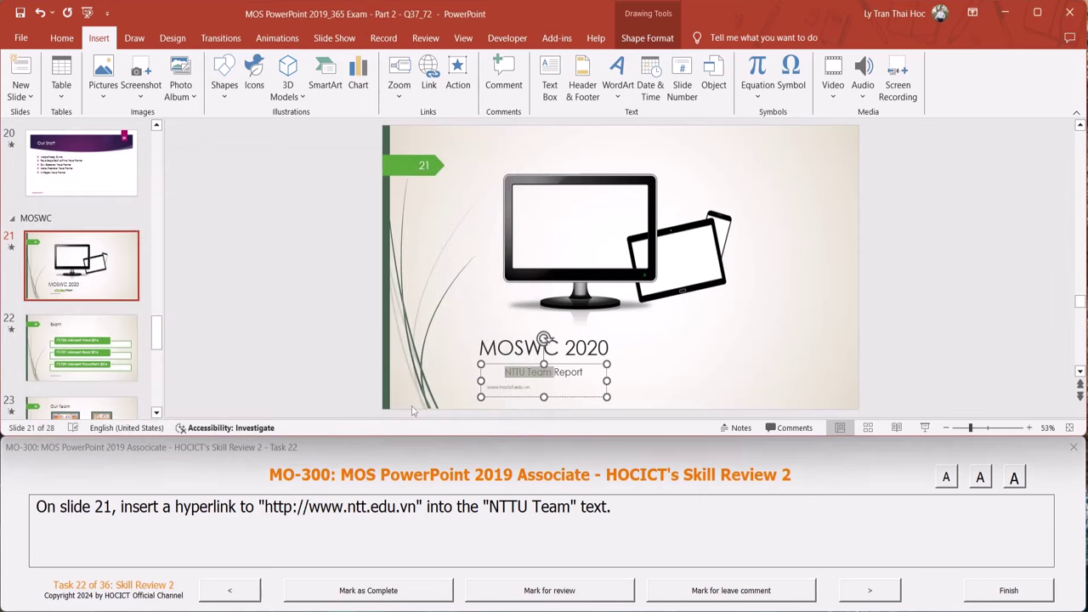
left_click(869, 589)
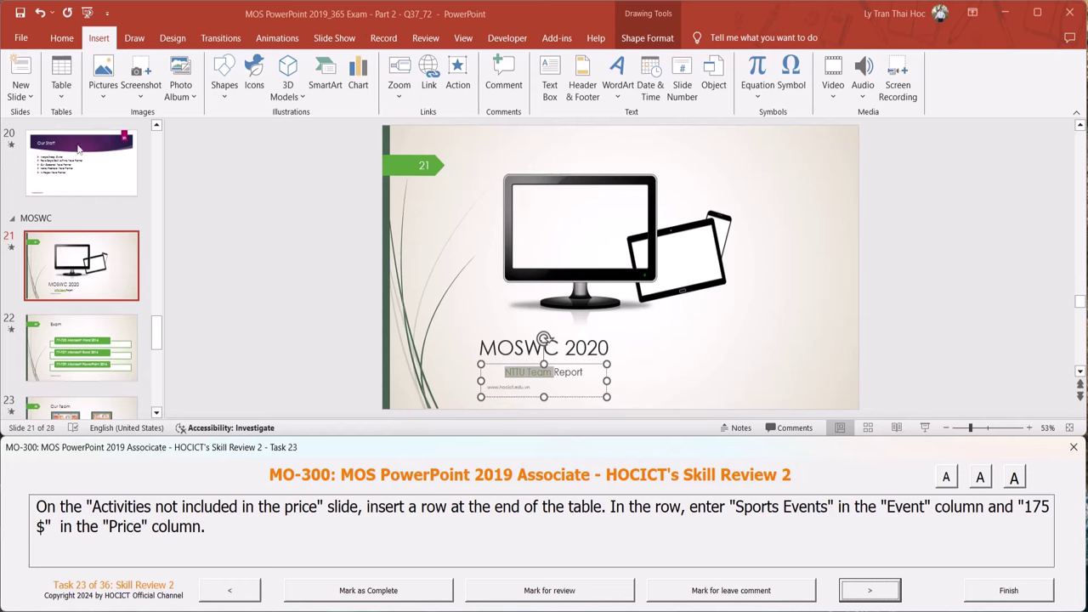
Append a 'Sports Events' row priced '175 $' to slide 18's table, then advance to task 24
left_click(66, 204)
scroll(66, 203, "up", 5)
scroll(66, 204, "up", 1)
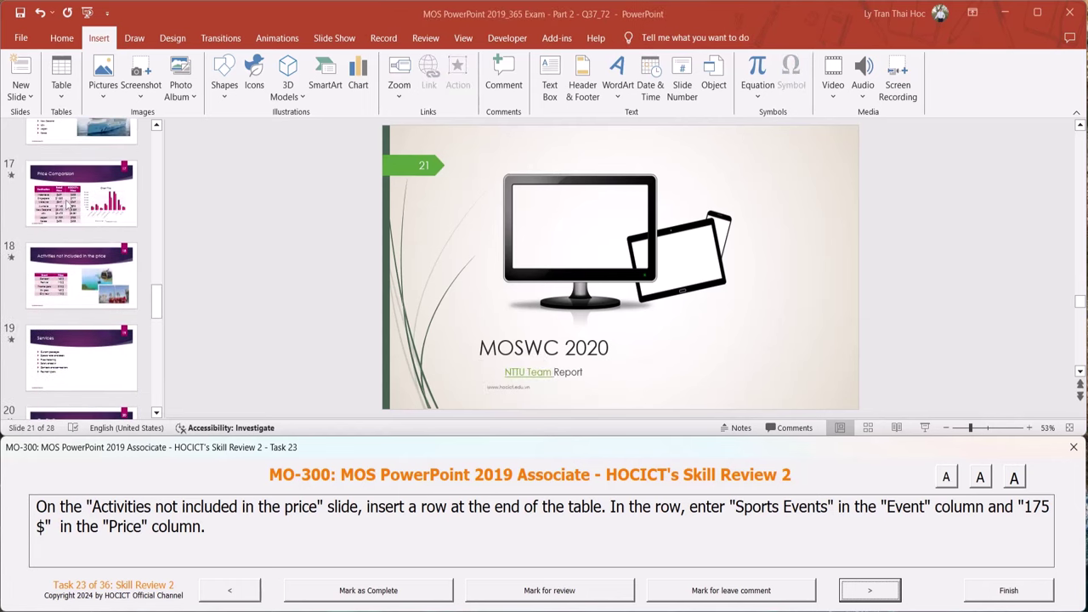
left_click(66, 281)
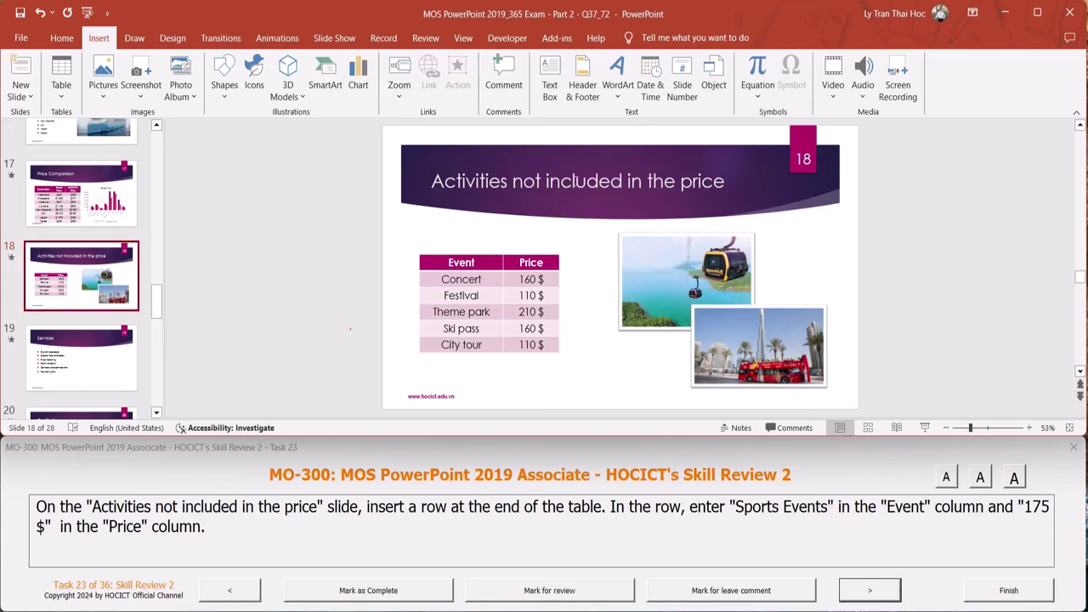
left_click(550, 345)
key("Tab")
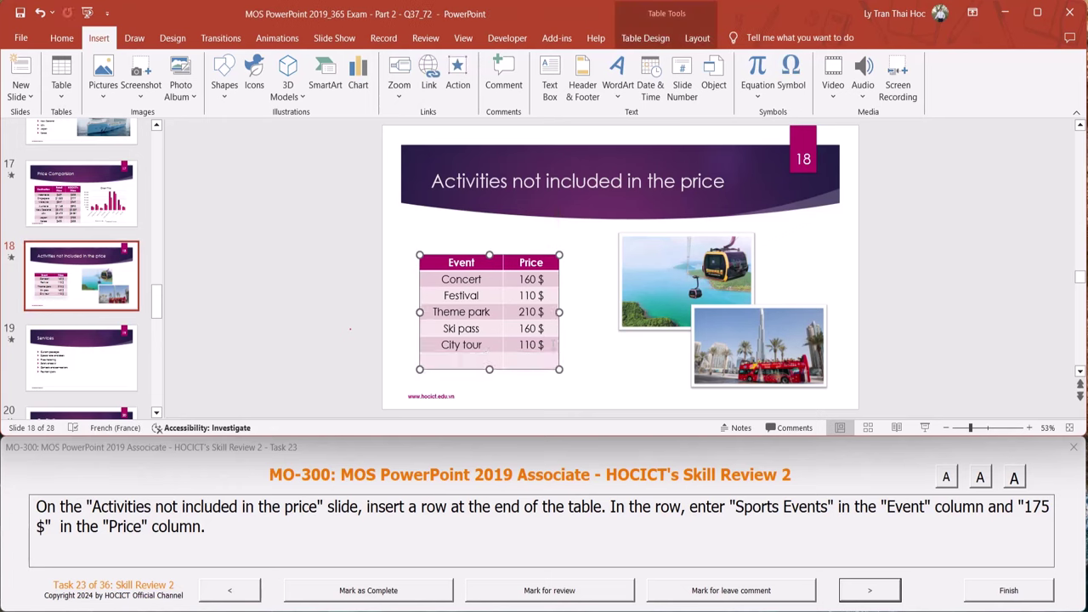
type("Sports")
type(" Events")
key("Tab")
type("175 ")
type("$")
left_click(851, 266)
left_click(875, 596)
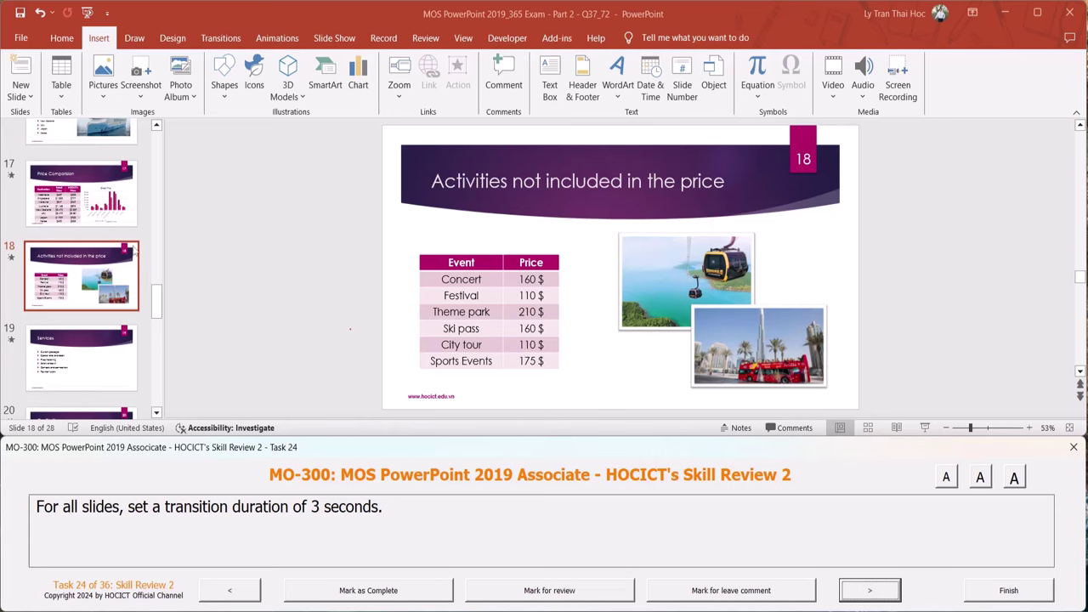
Apply a 3-second transition duration to all slides, then advance to task 25
left_click(220, 43)
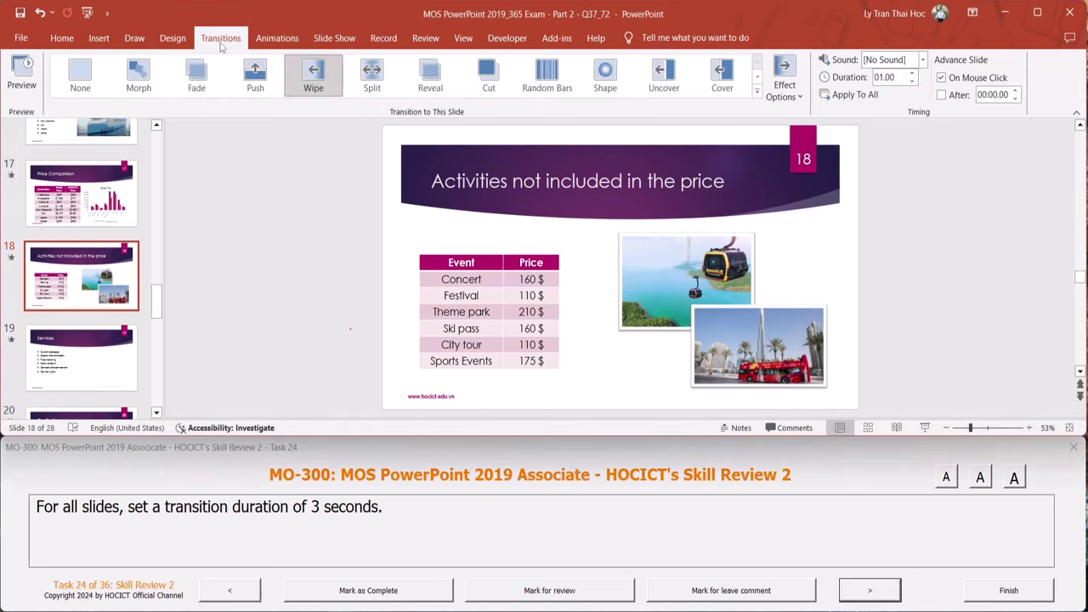
left_click(899, 77)
type("3")
key("Return")
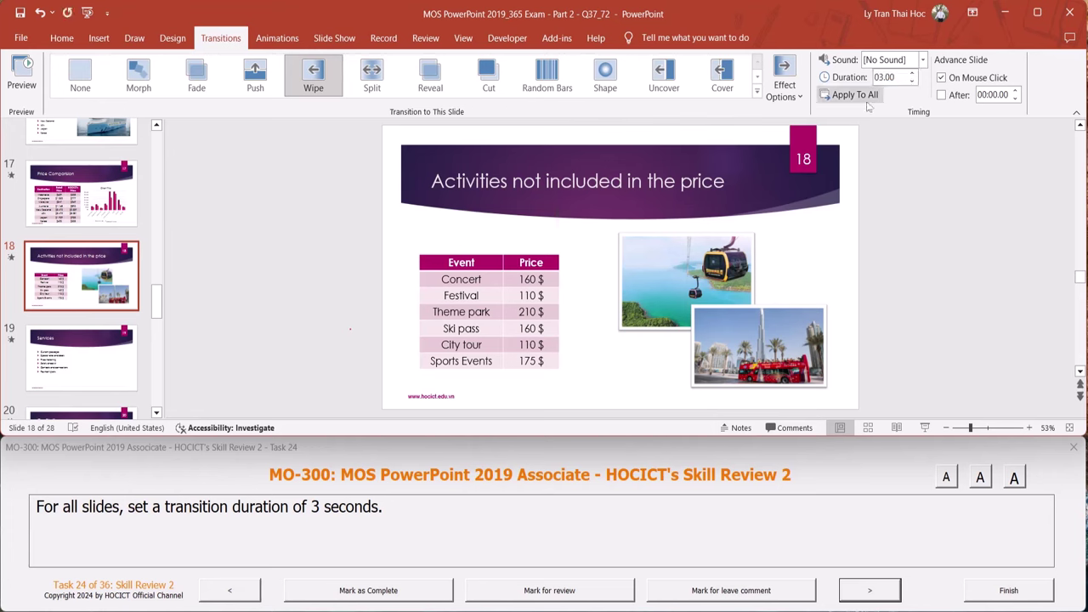
left_click(868, 103)
left_click(869, 589)
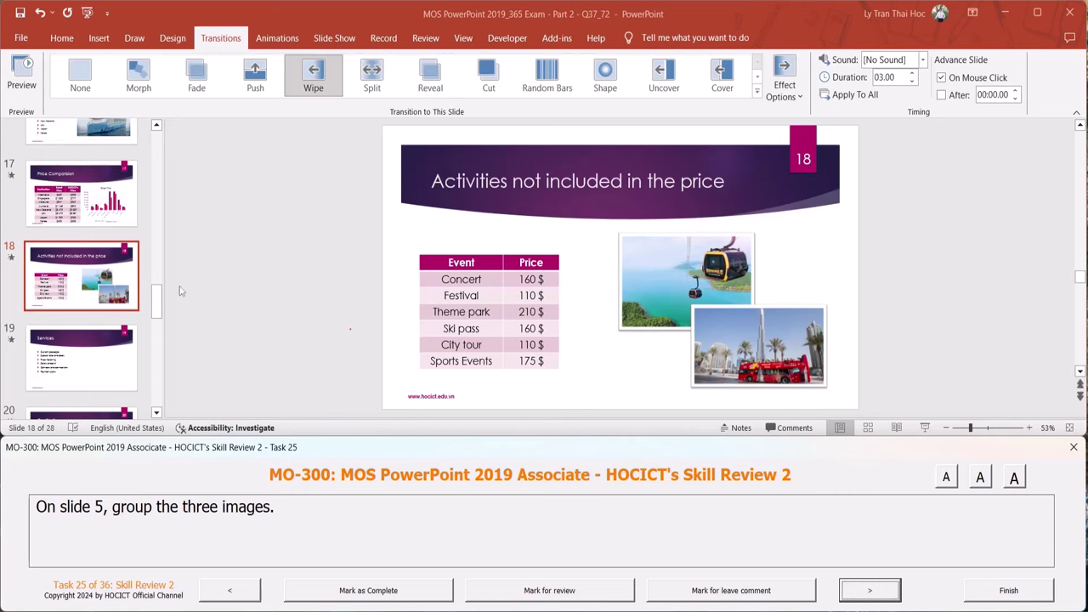
Group slide 5's three classroom photos into one object, then advance to task 26
scroll(183, 291, "up", 2)
scroll(139, 291, "up", 3)
scroll(138, 292, "up", 3)
scroll(139, 292, "up", 3)
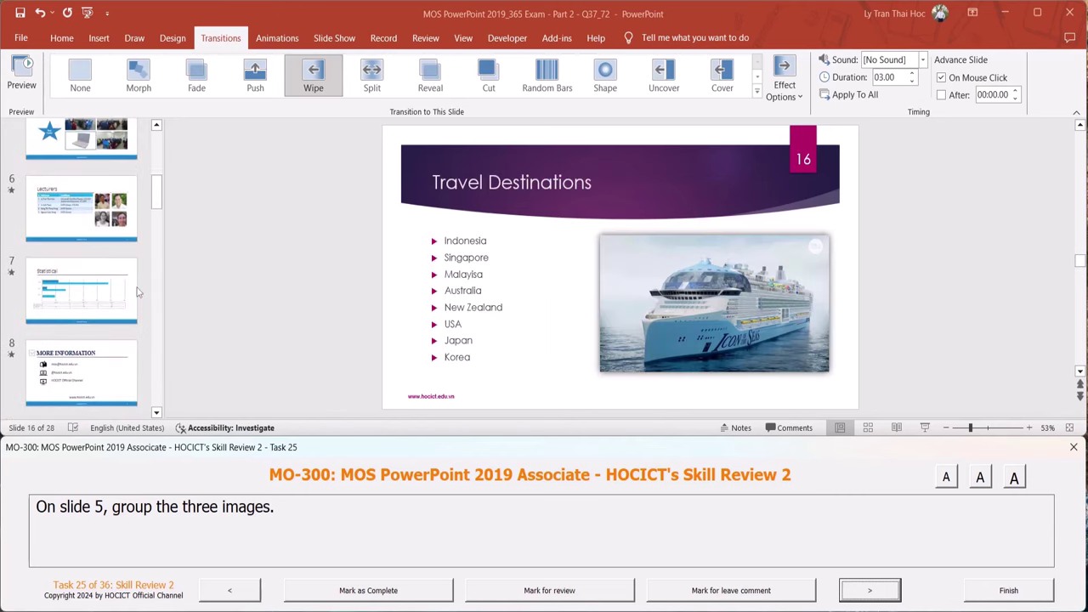
scroll(139, 292, "up", 2)
left_click(83, 217)
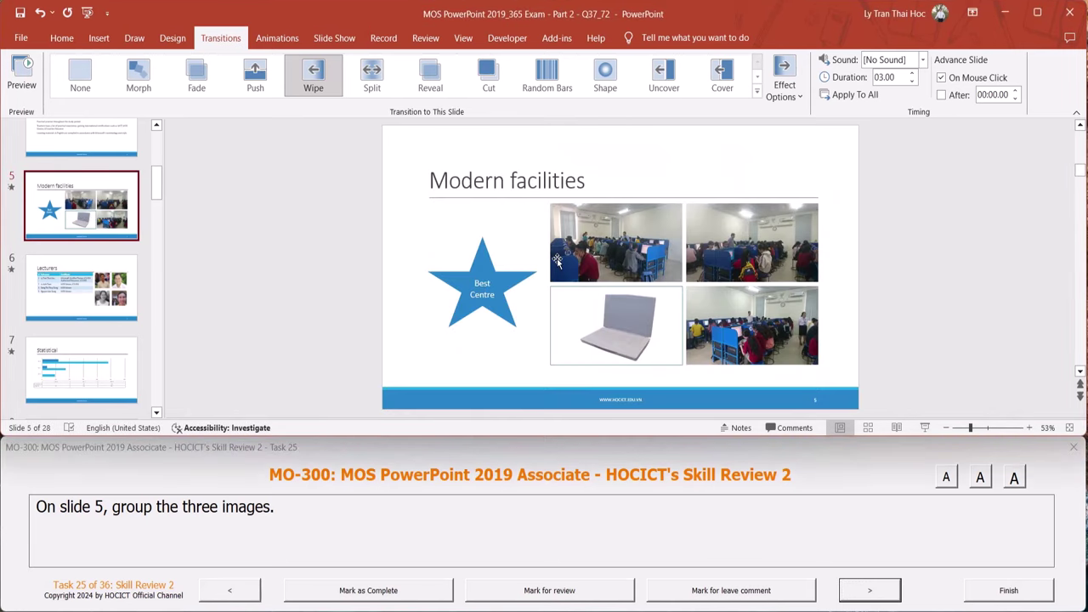
left_click(611, 254)
left_click(779, 254, "ctrl")
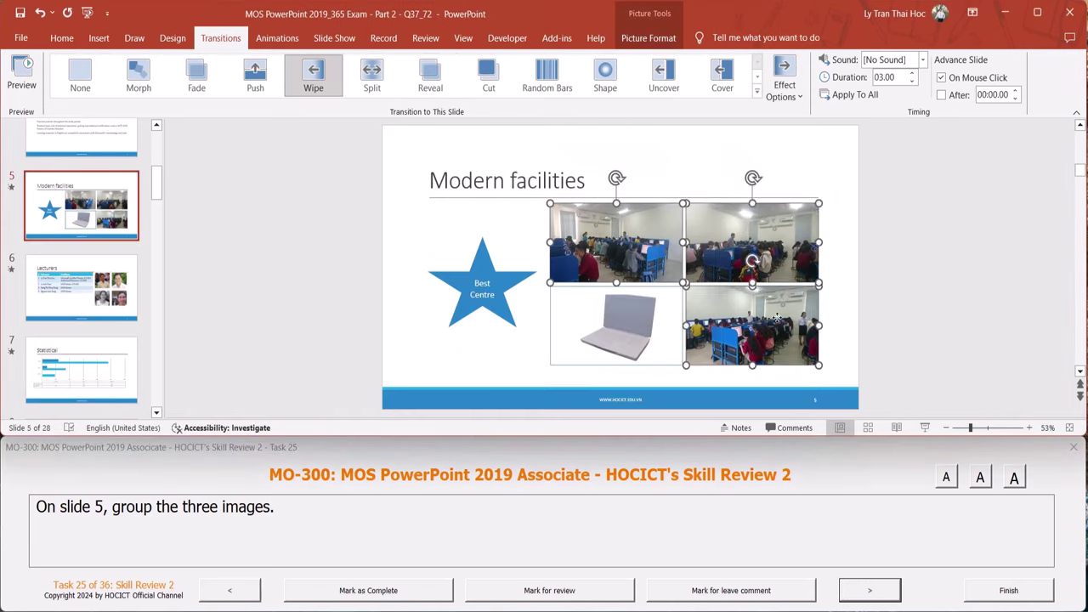
left_click(780, 321, "ctrl")
right_click(770, 218)
mouse_move(805, 325)
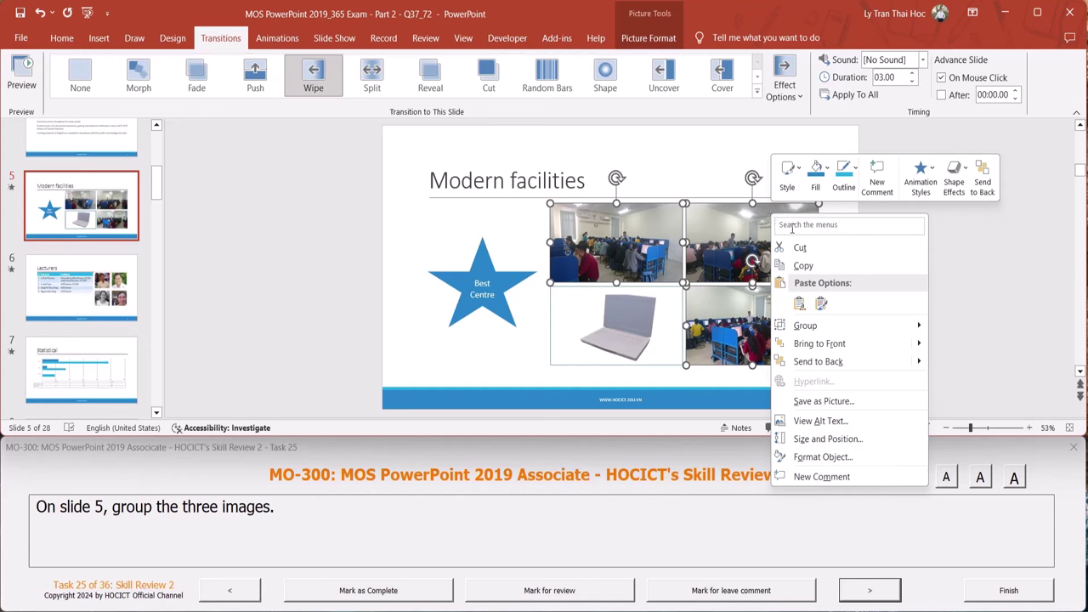
left_click(958, 328)
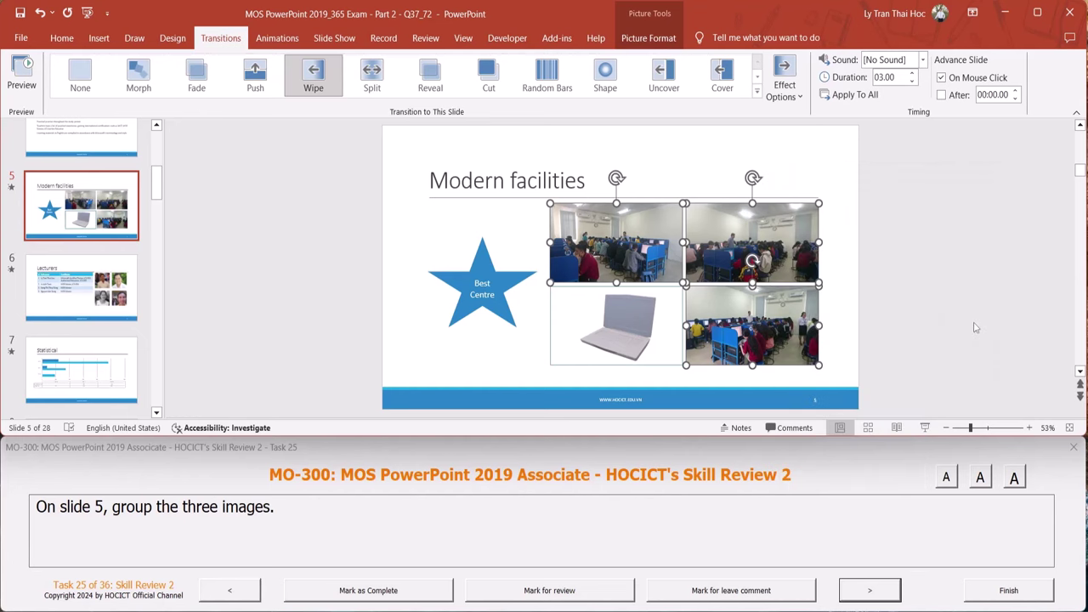
left_click(888, 598)
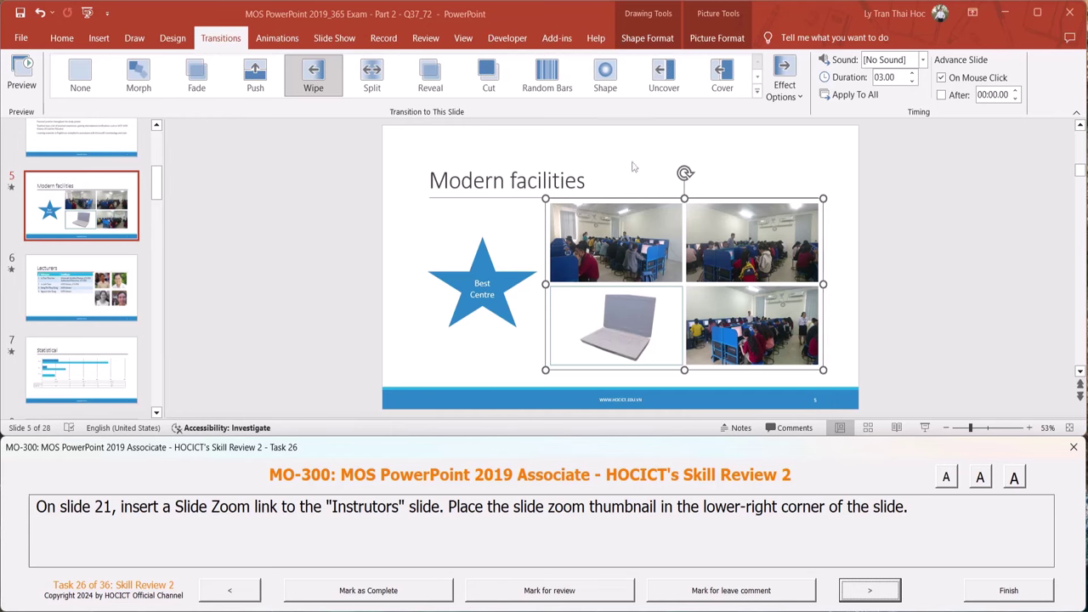
Insert a Slide Zoom of slide 27 'Instructors' onto slide 21
scroll(98, 244, "down", 3)
scroll(99, 244, "down", 3)
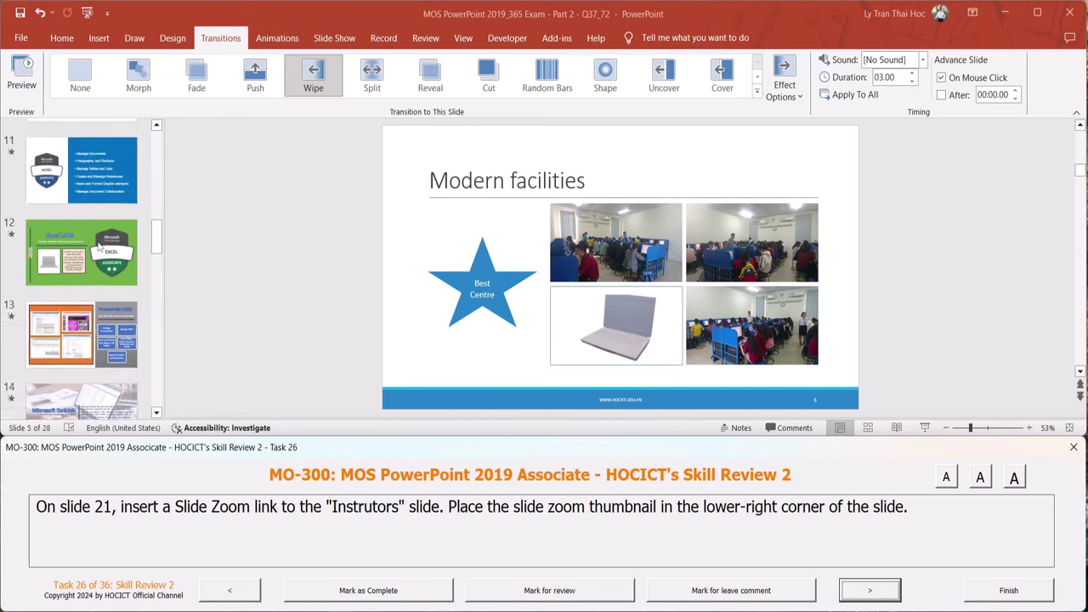
scroll(99, 245, "down", 3)
scroll(99, 245, "down", 3)
scroll(98, 245, "down", 2)
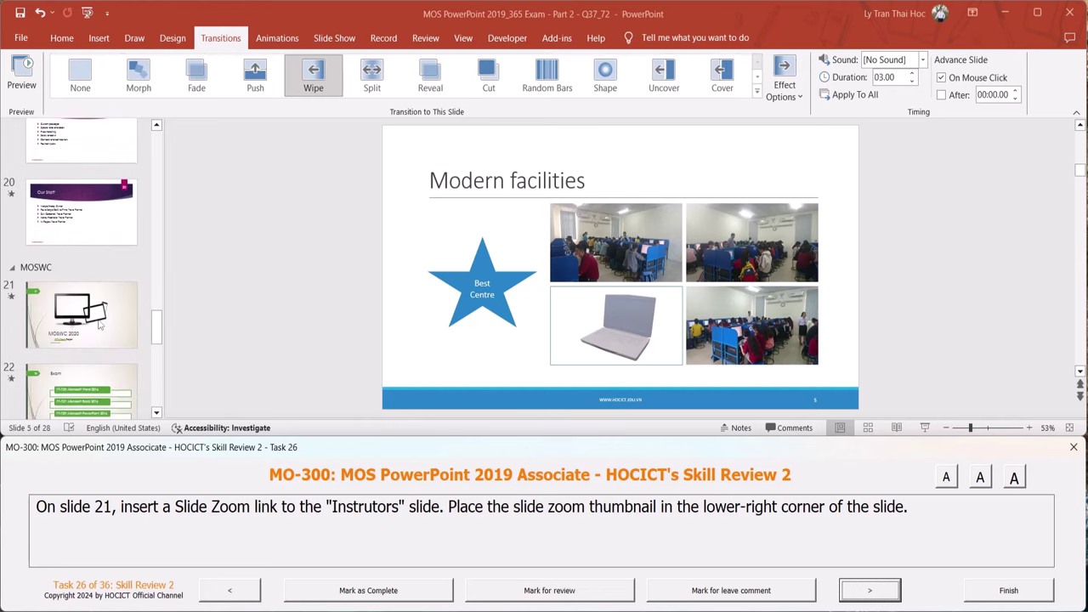
left_click(98, 323)
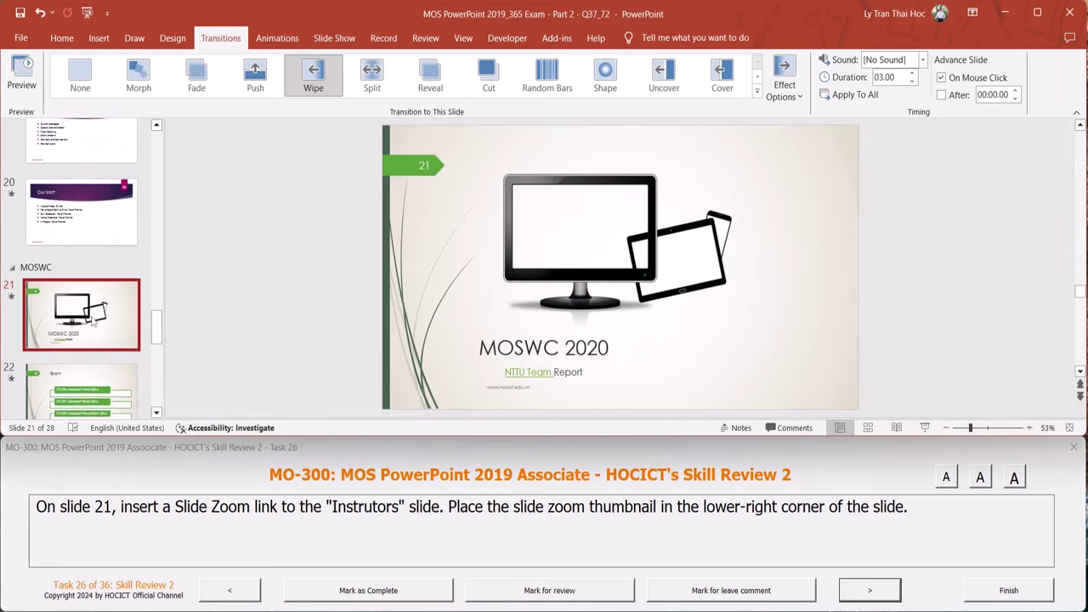
left_click(99, 38)
left_click(399, 89)
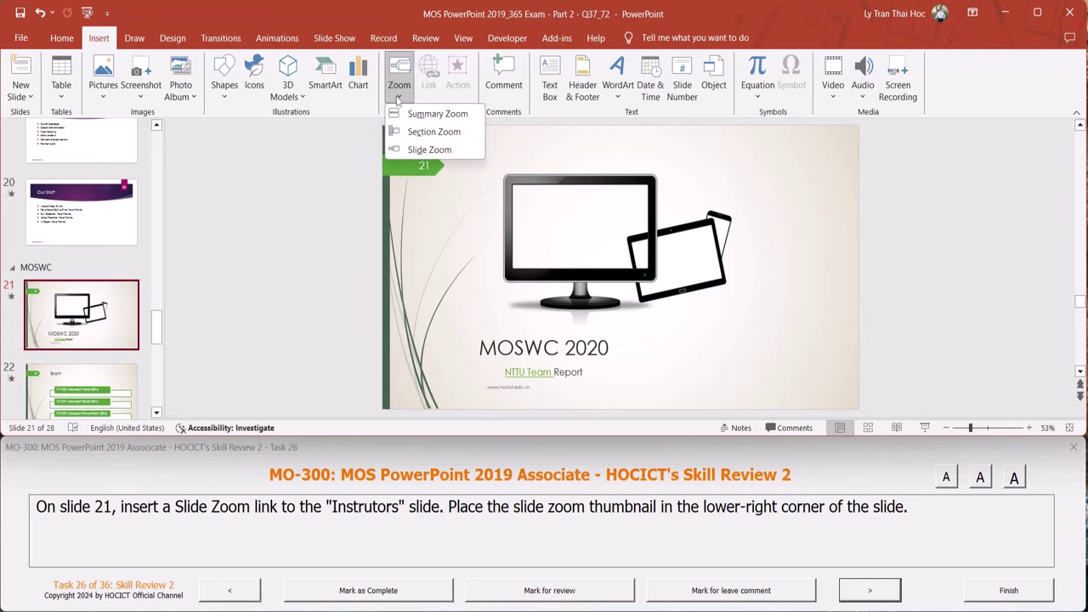
left_click(443, 151)
scroll(455, 201, "down", 3)
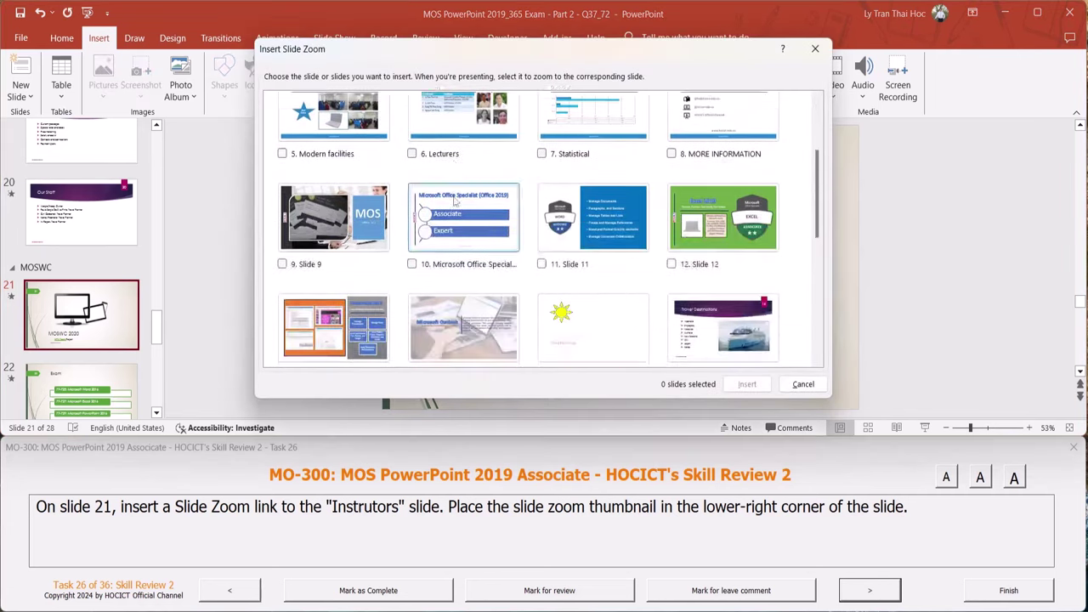
scroll(456, 201, "down", 5)
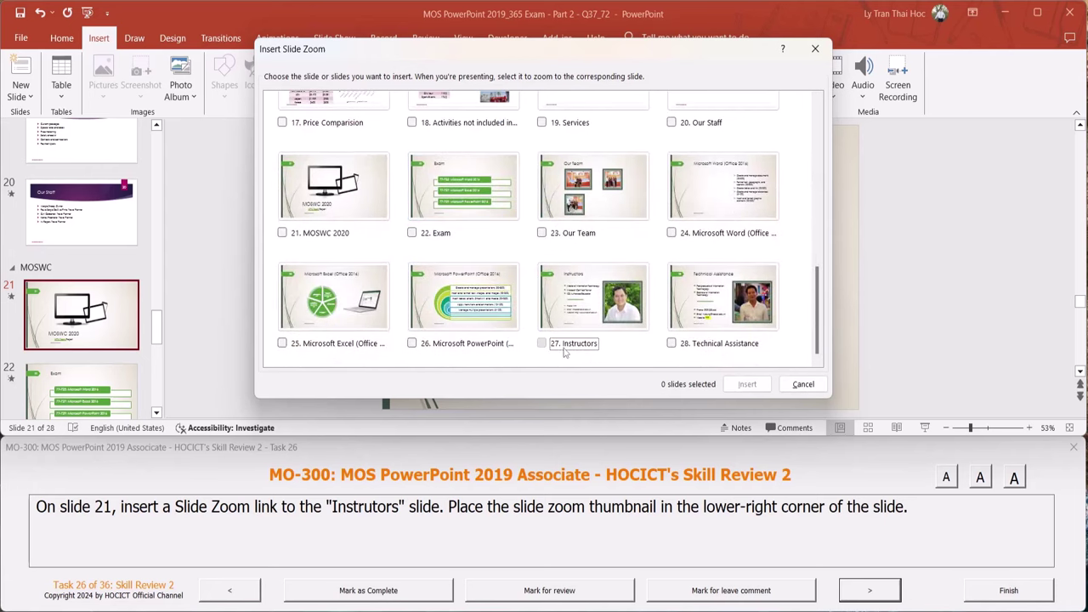
left_click(564, 349)
left_click(747, 384)
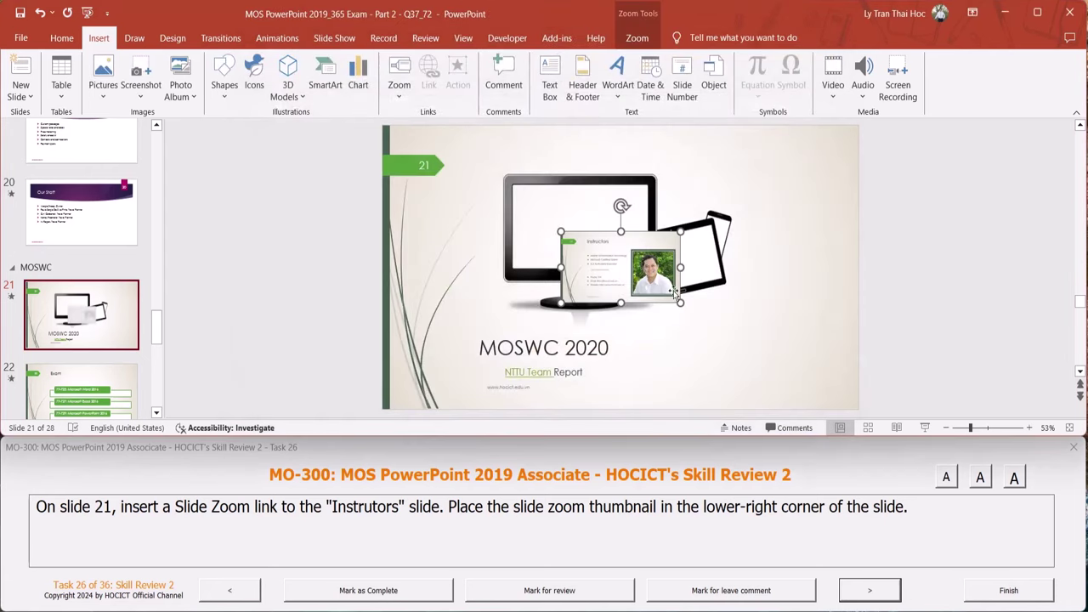
Place the zoom thumbnail in the slide's lower-right corner and advance to the next exam task
left_click_drag(622, 256, 768, 341)
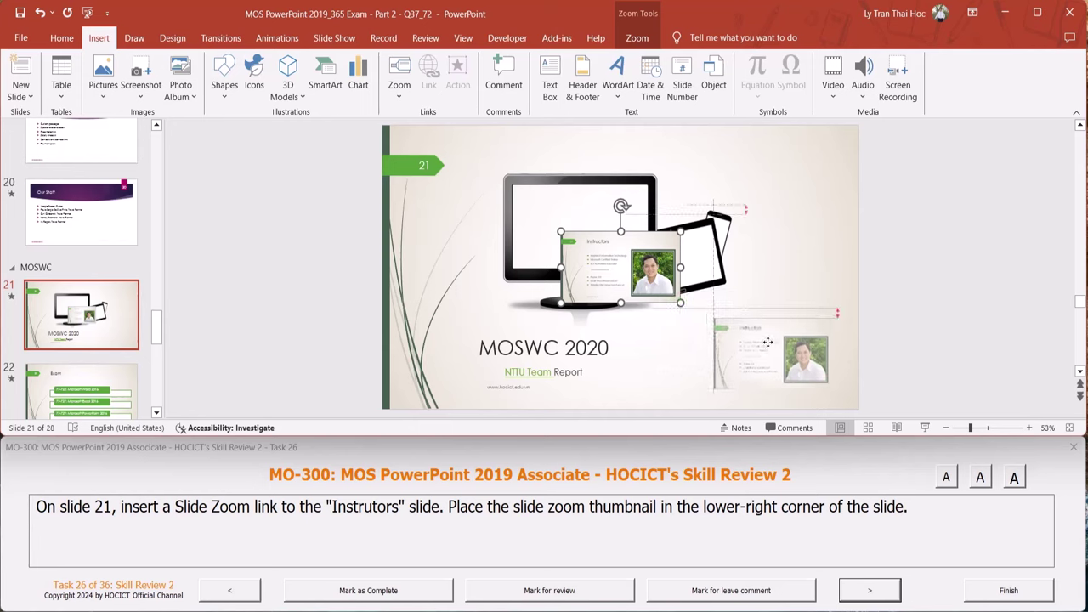
left_click_drag(767, 342, 765, 341)
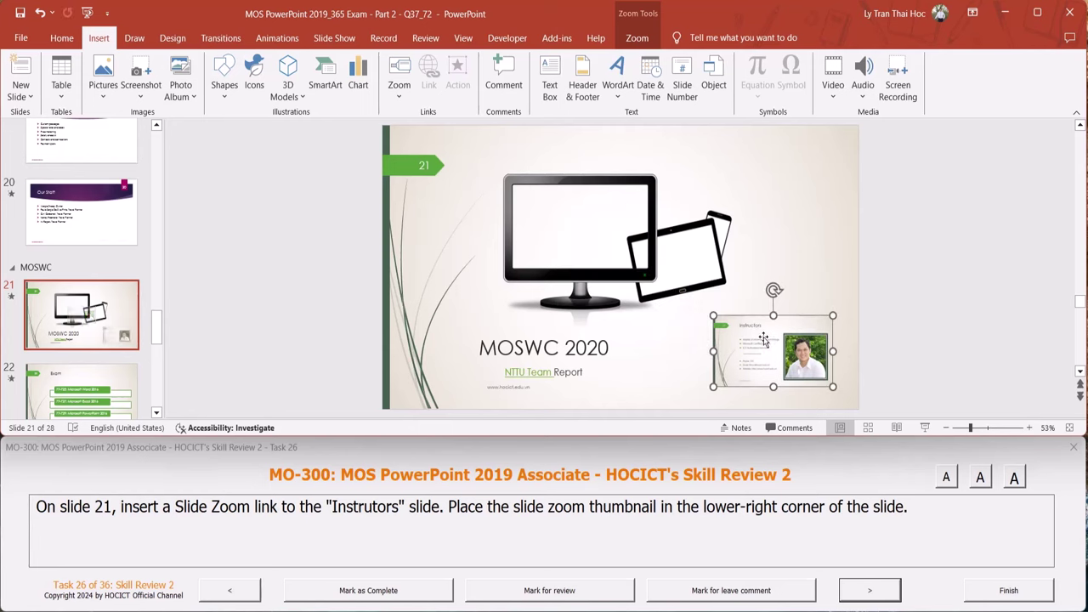
left_click(882, 593)
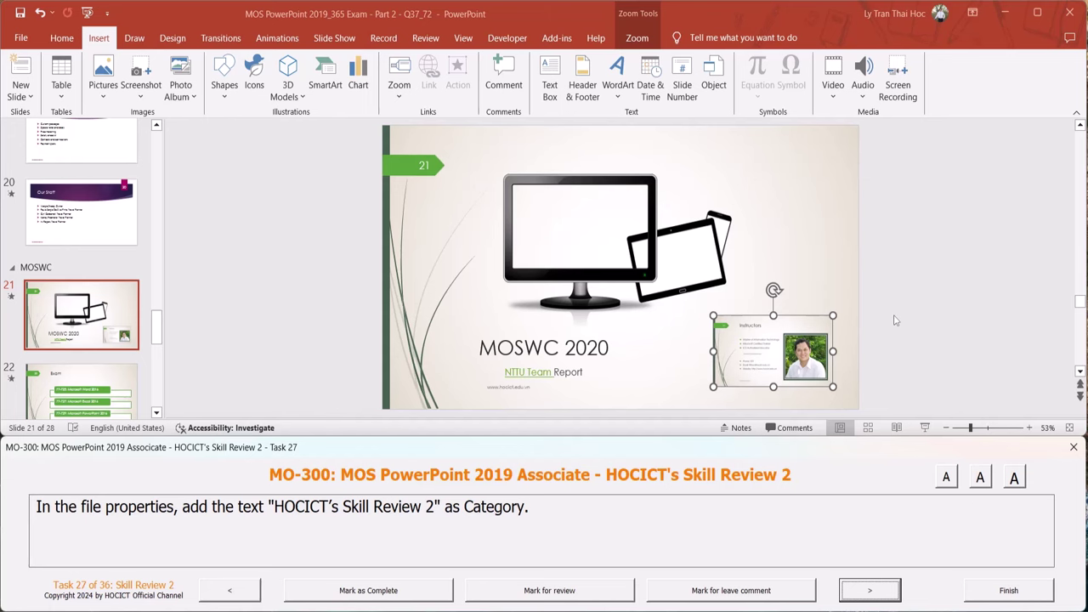
Enter 'HOCICT's Skill Review 2' as the Categories property in File Info, then advance to task 28
left_click(21, 37)
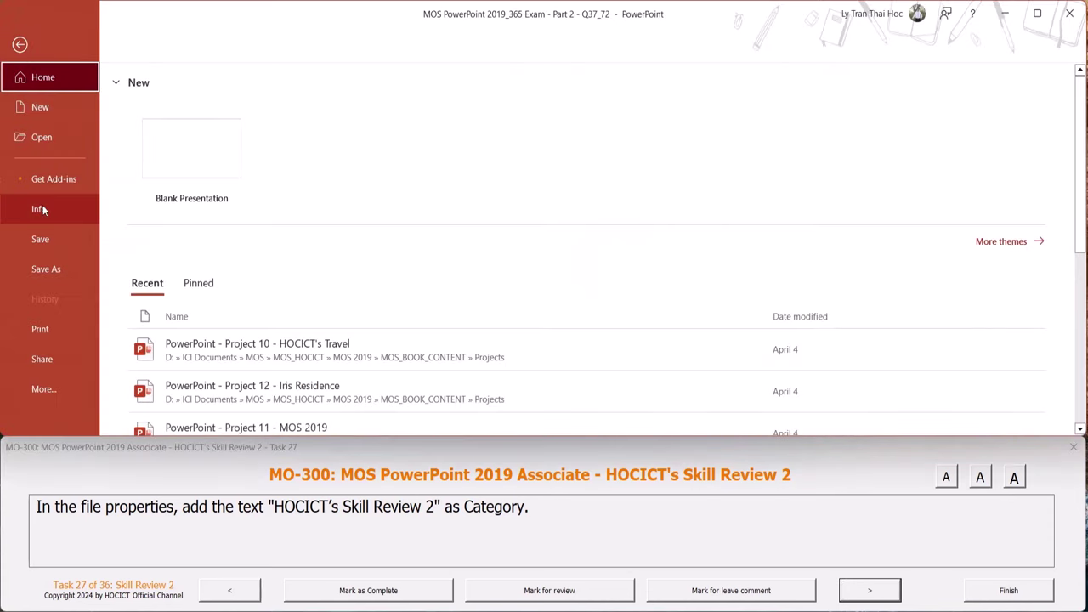
left_click(39, 208)
scroll(680, 244, "down", 1)
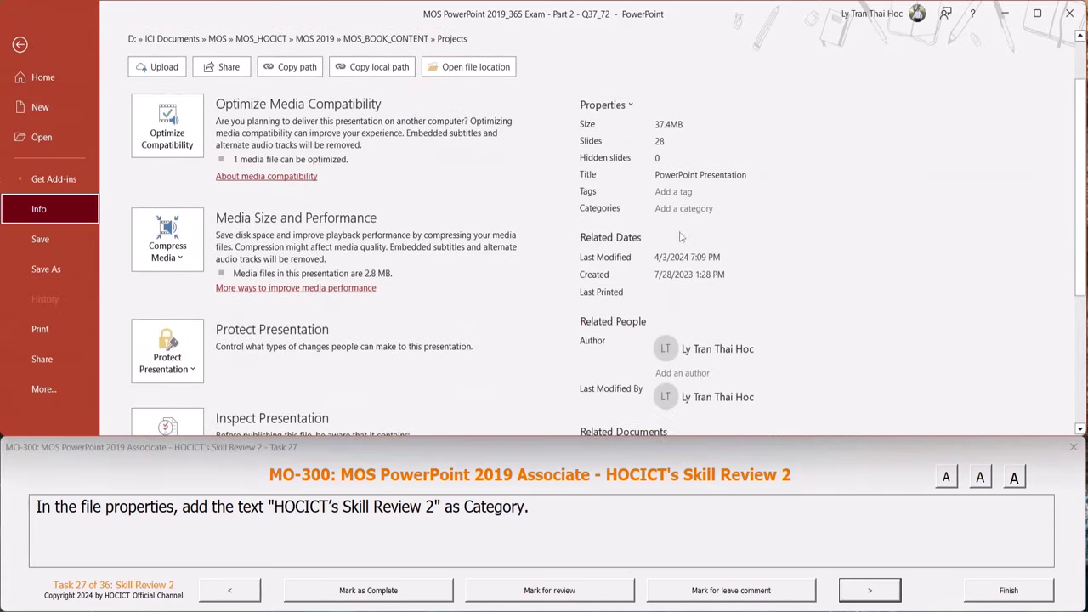
left_click(679, 208)
type("HOCIC")
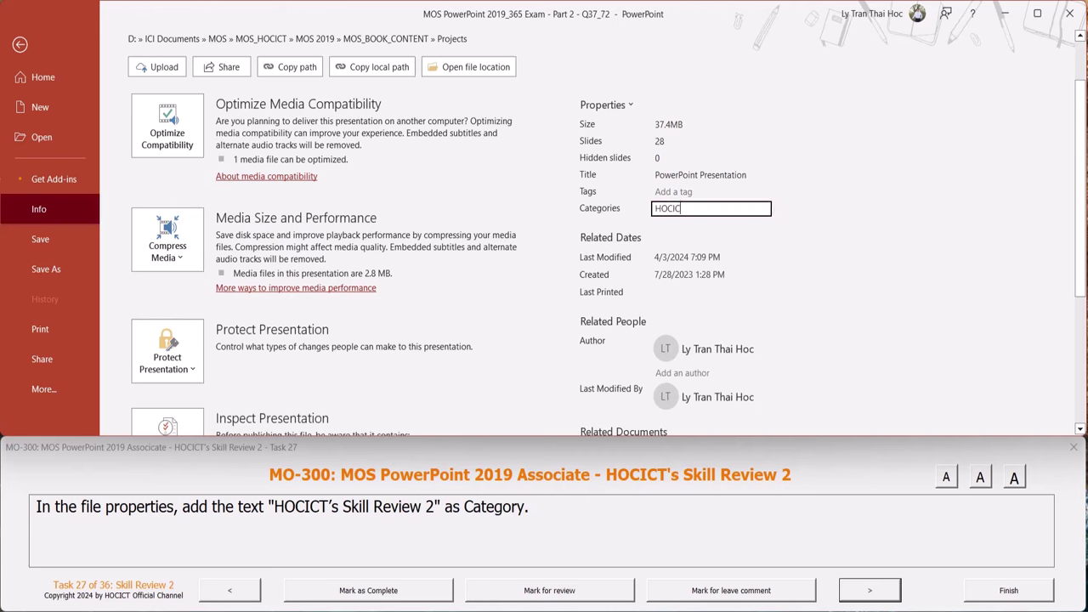
type("T's Sk")
type("ill Review 2")
left_click(19, 44)
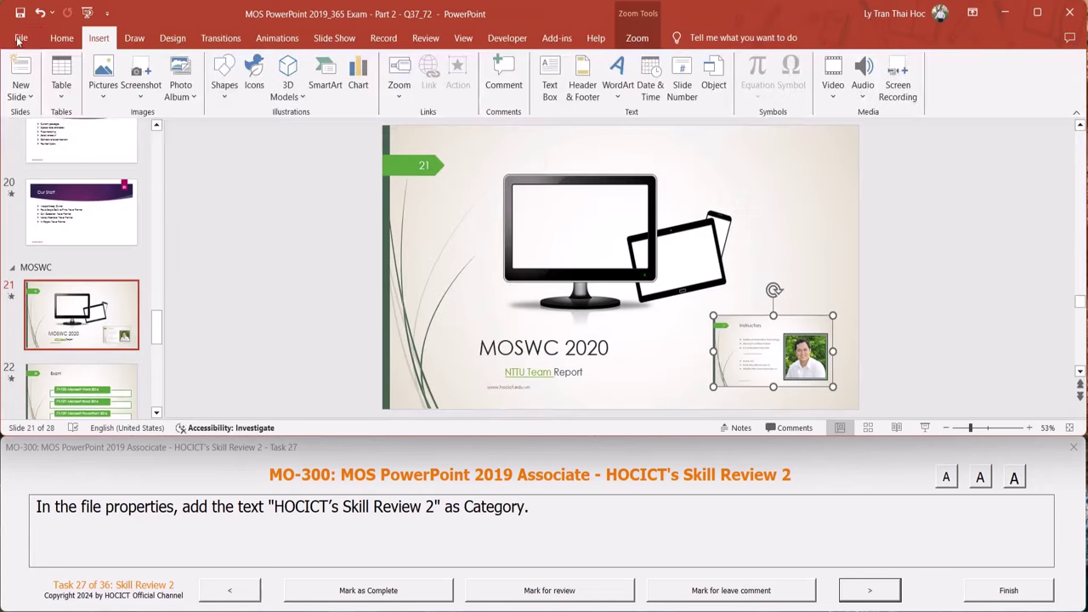
left_click(888, 596)
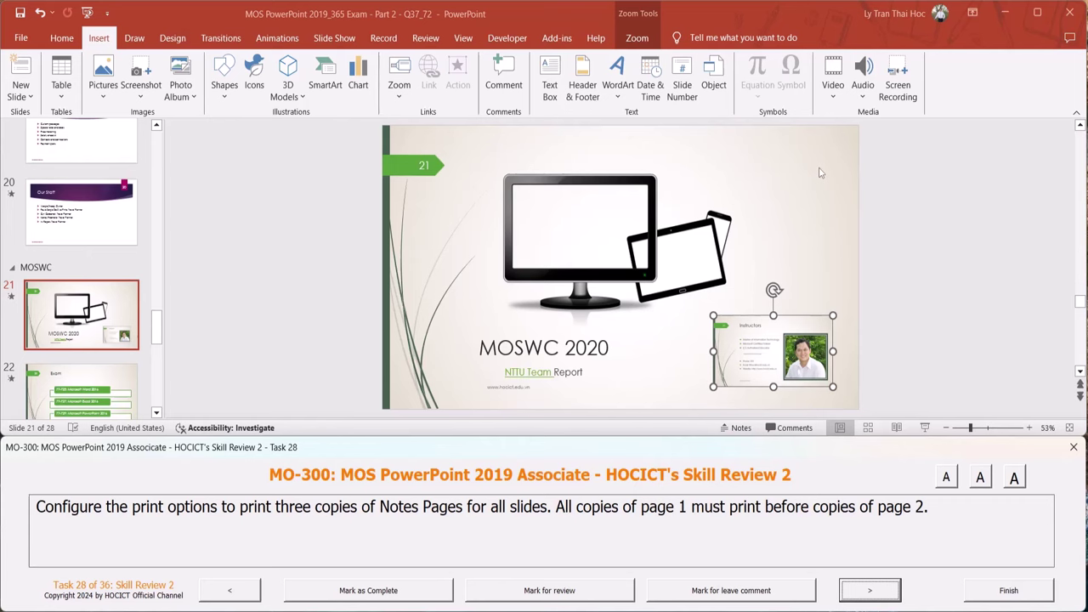
Set print settings to 3 uncollated copies of Notes Pages, then return to the slides
left_click(17, 37)
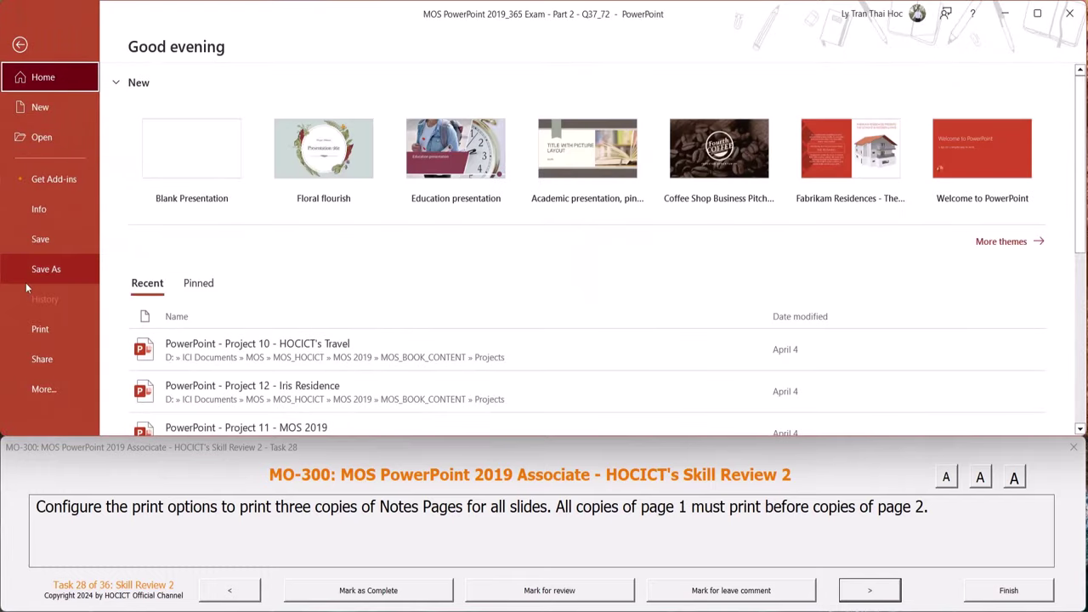
left_click(42, 327)
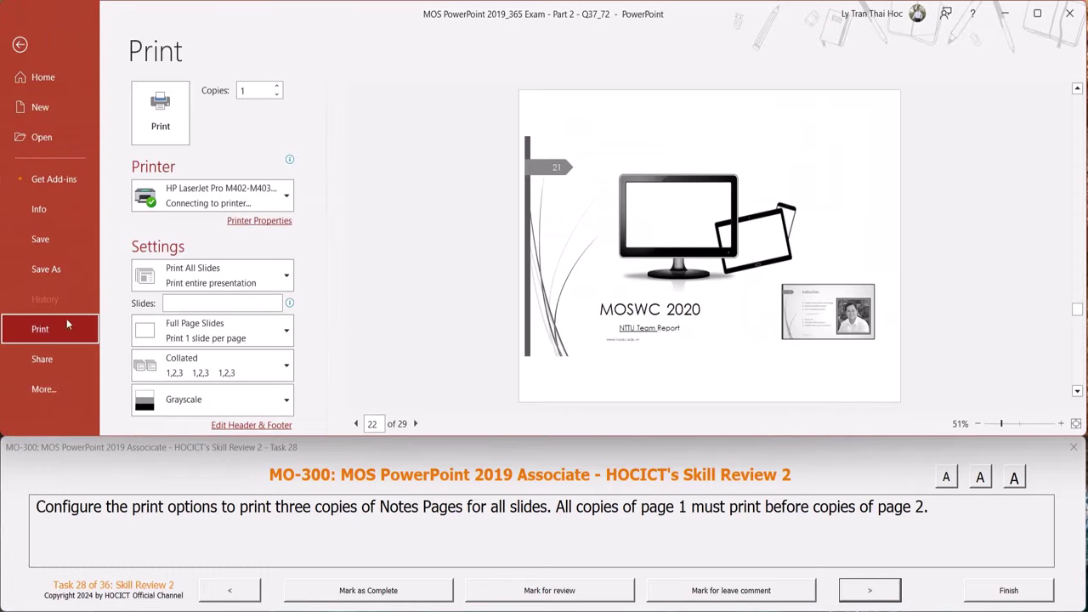
left_click(263, 86)
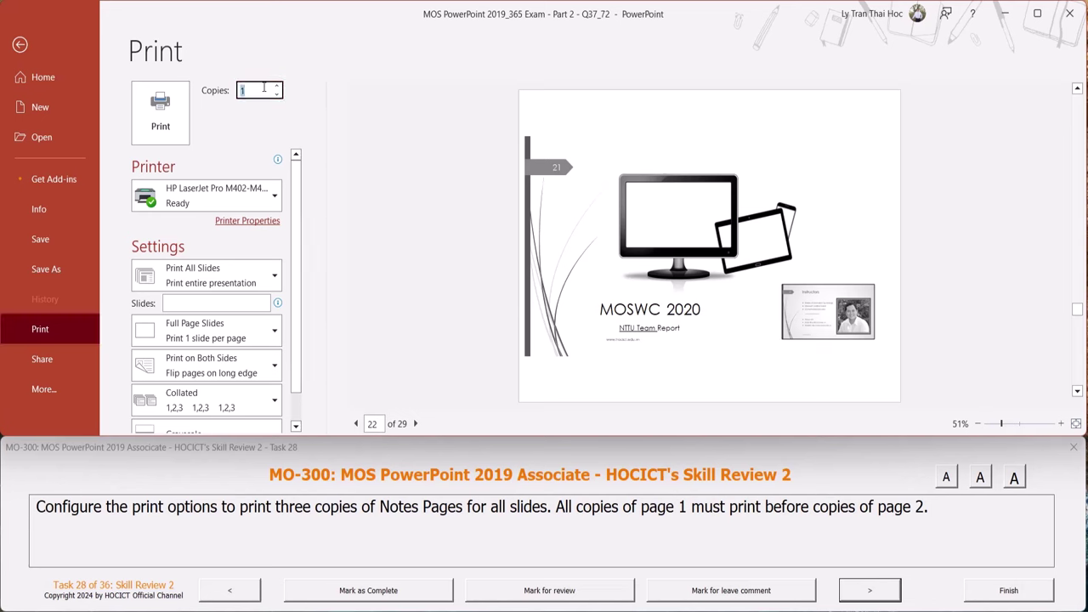
type("3")
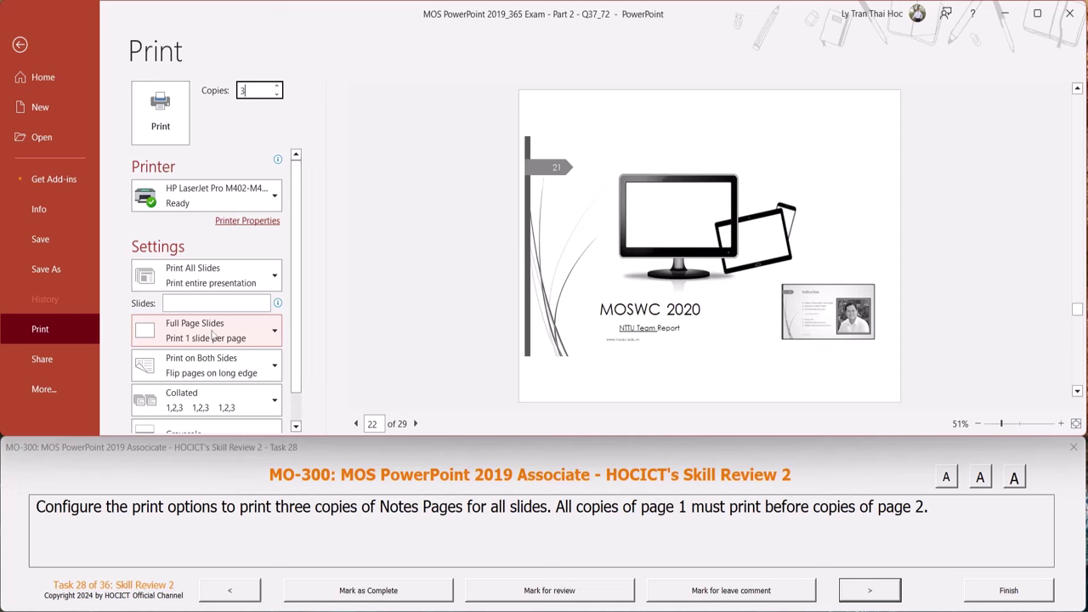
left_click(213, 337)
left_click(244, 65)
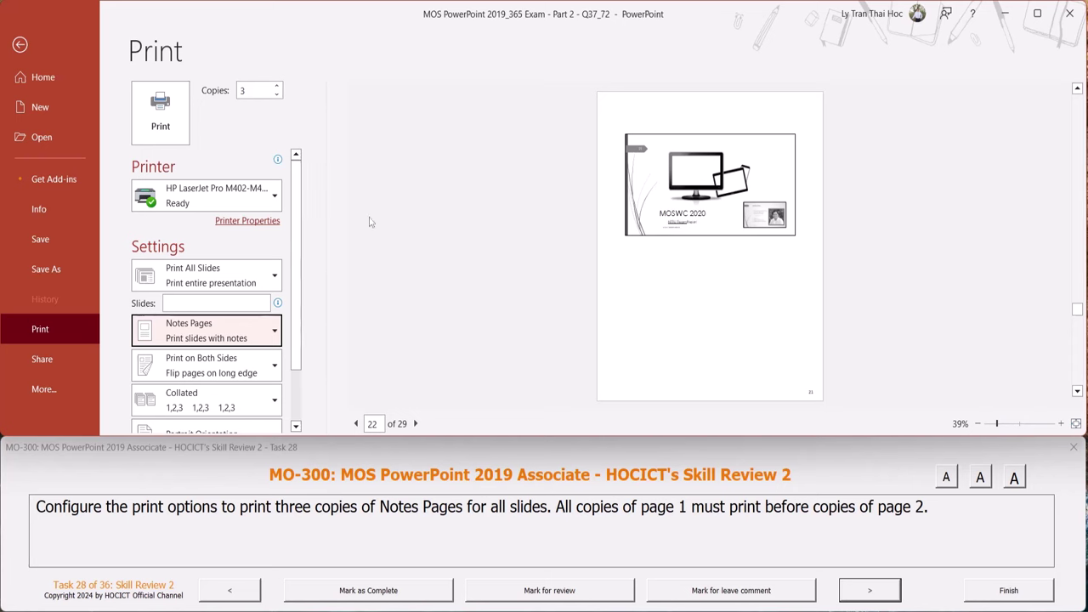
scroll(258, 272, "down", 2)
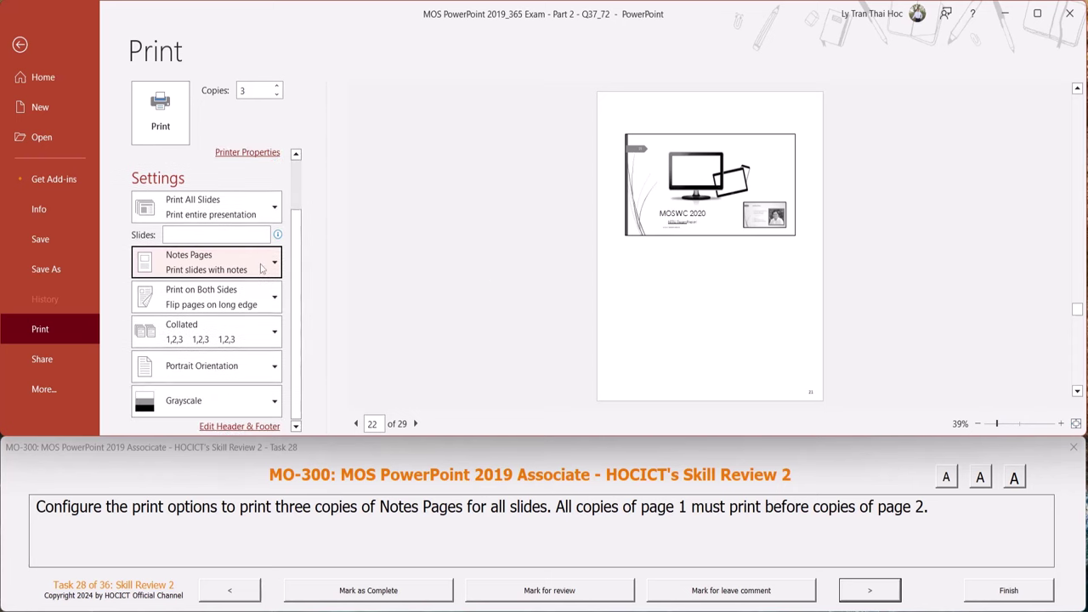
left_click(272, 334)
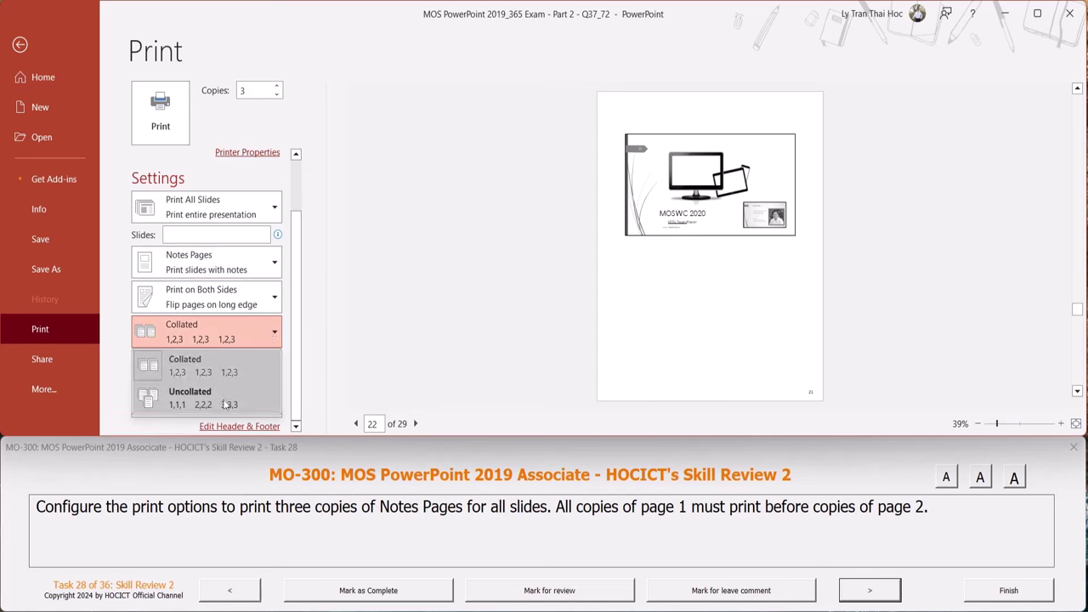
left_click(225, 404)
left_click(34, 47)
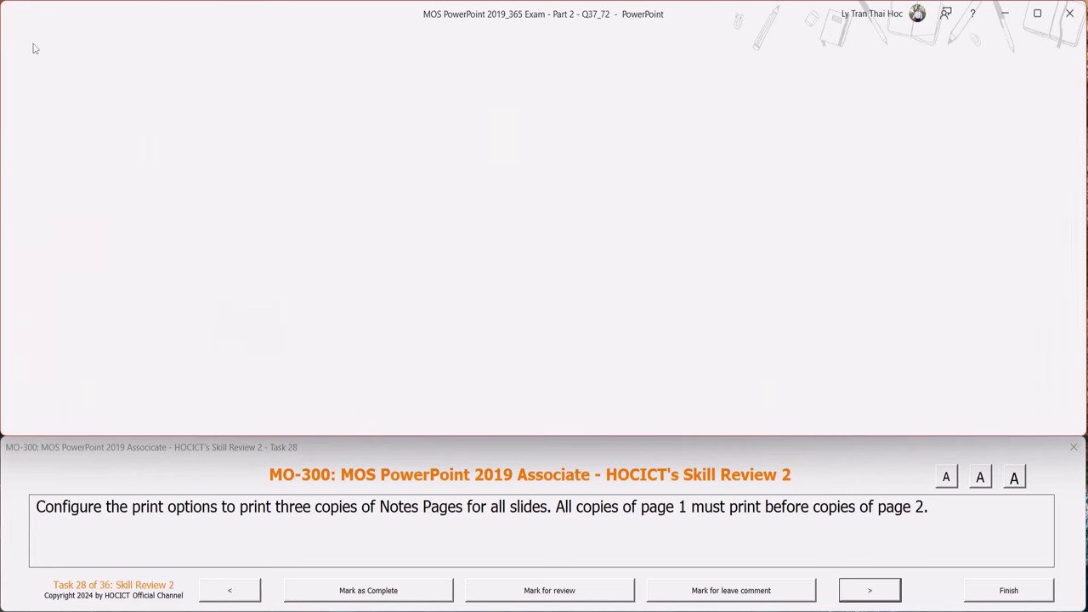
Turn the 3D laptop model on slide 12 to the Left view, then advance to task 30
left_click(886, 593)
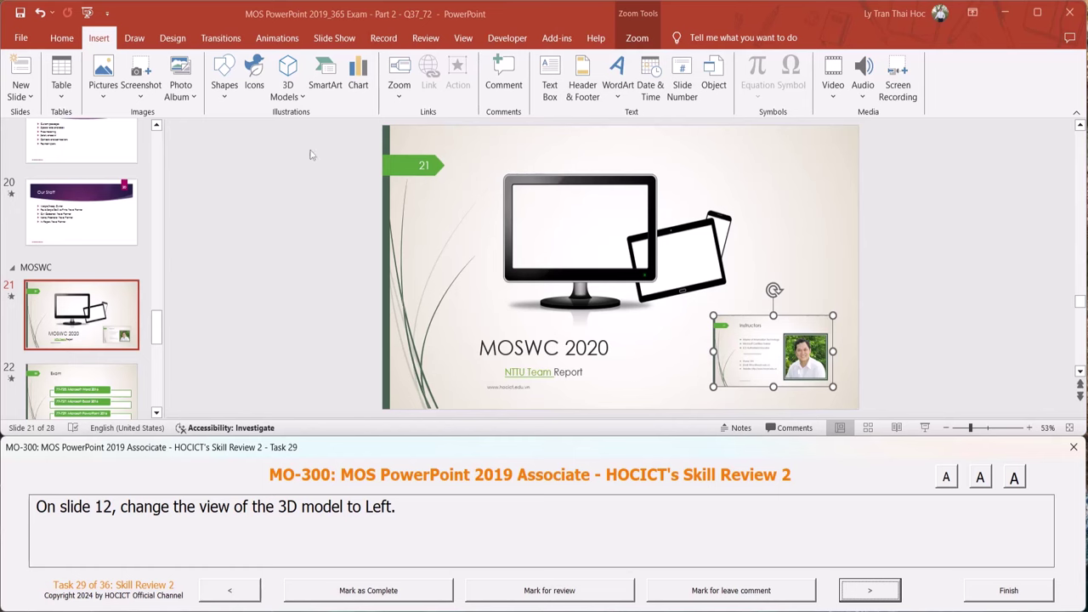
scroll(76, 221, "up", 3)
scroll(75, 220, "up", 2)
scroll(76, 204, "up", 2)
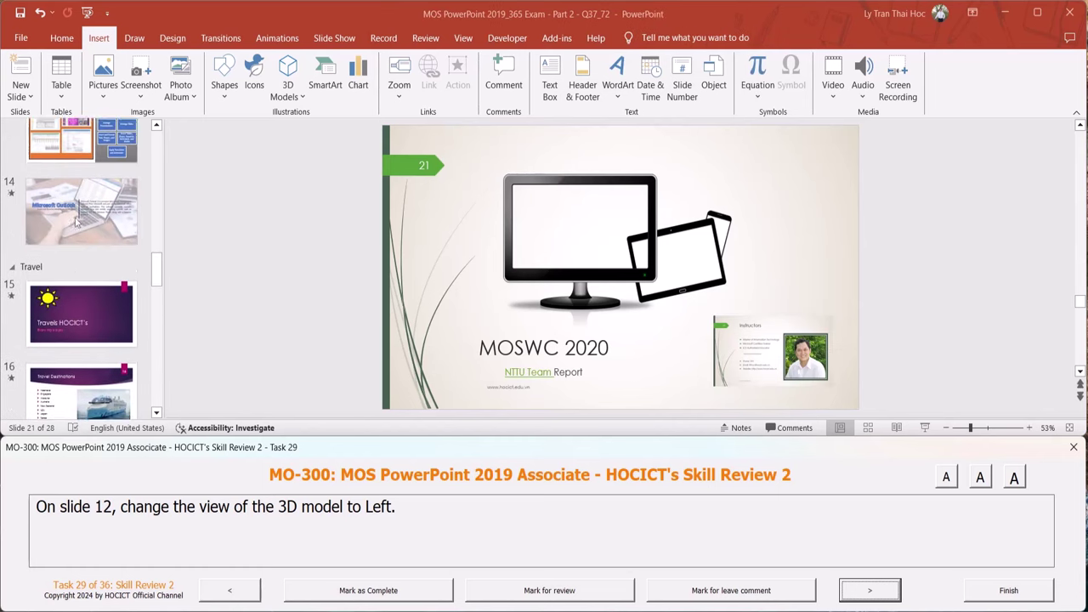
scroll(78, 187, "up", 1)
left_click(78, 177)
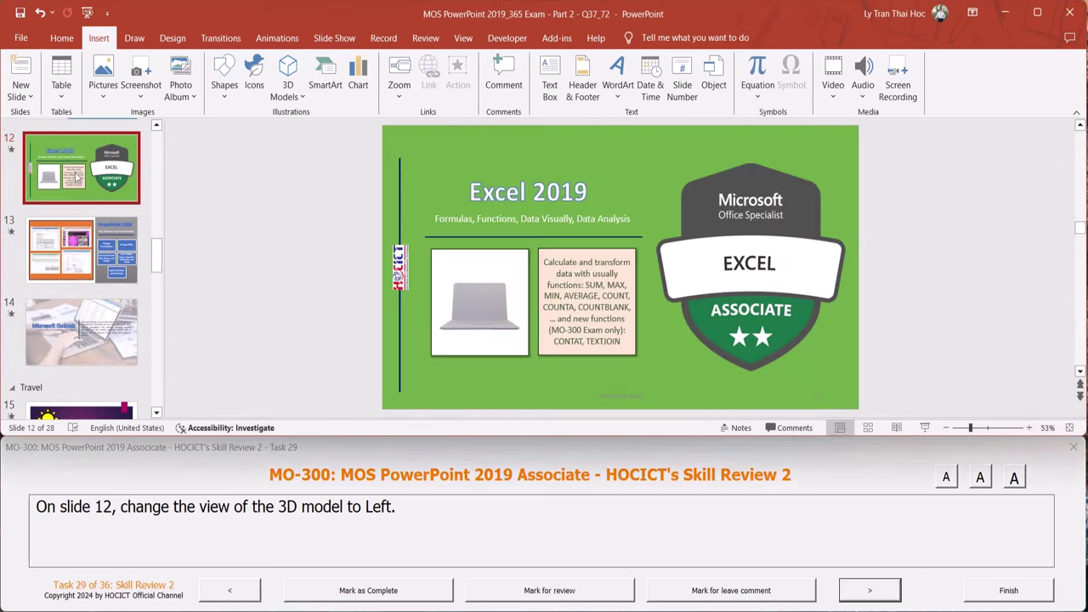
left_click(481, 277)
left_click(483, 293)
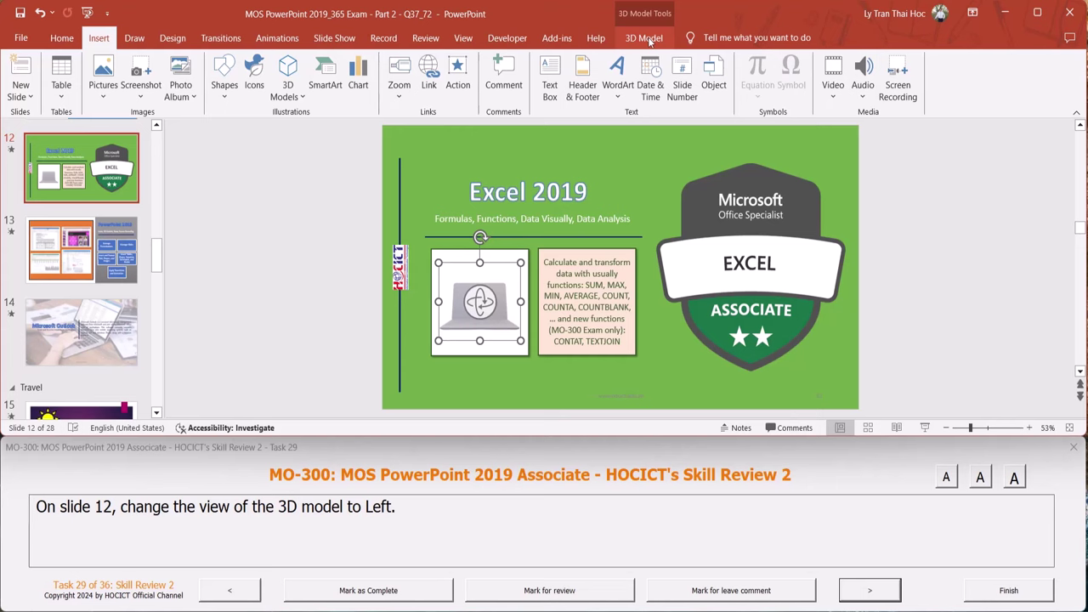
left_click(650, 41)
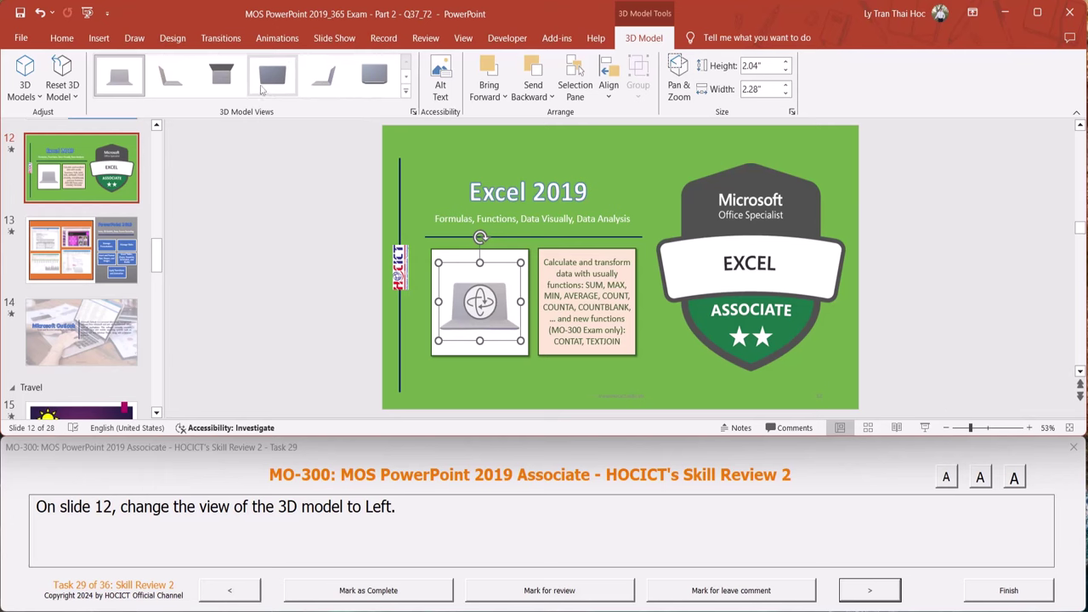
left_click(166, 85)
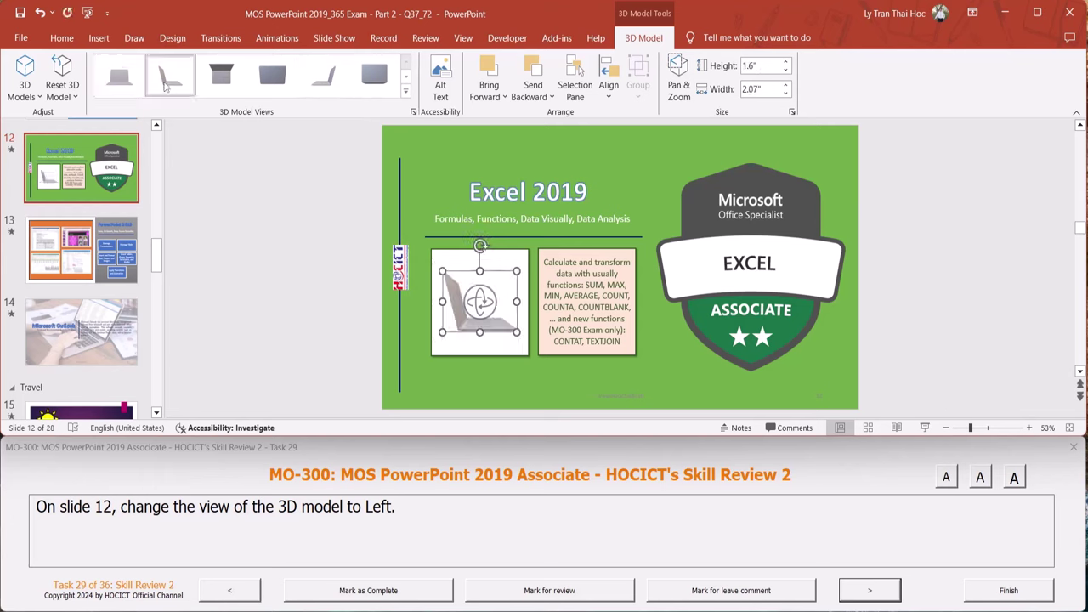
left_click(854, 591)
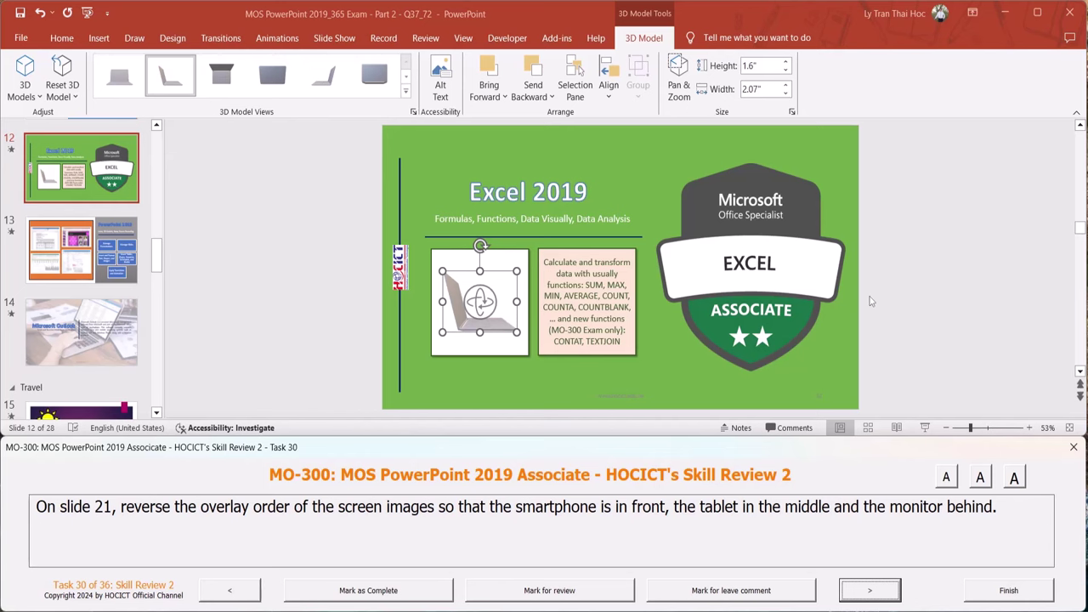
On slide 21, select the smartphone picture among the overlapping screen images
scroll(108, 264, "up", 1)
scroll(107, 262, "up", 5)
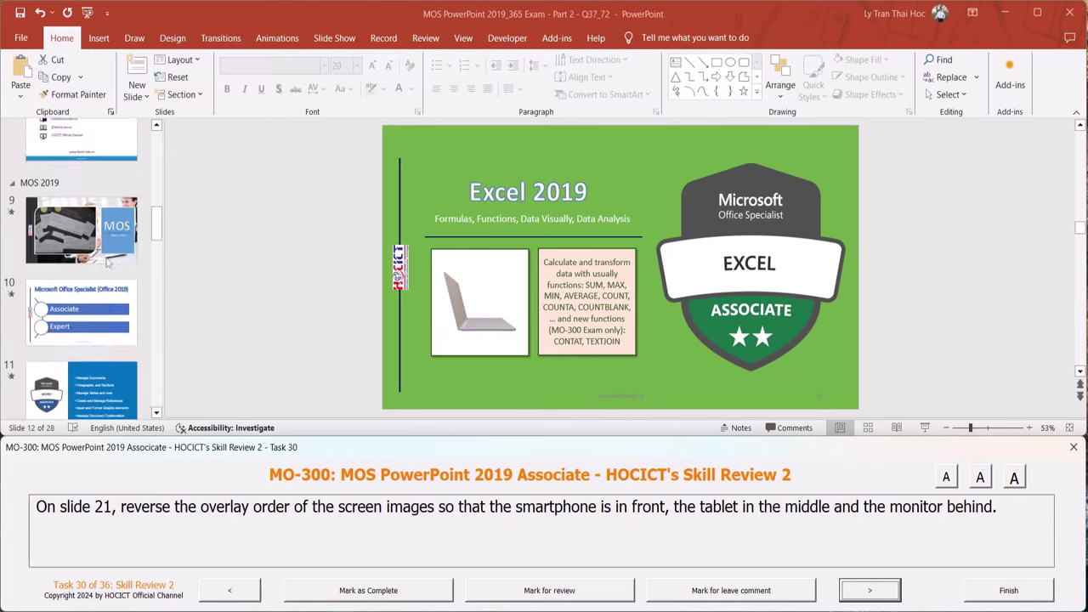
scroll(107, 262, "down", 8)
scroll(107, 262, "down", 4)
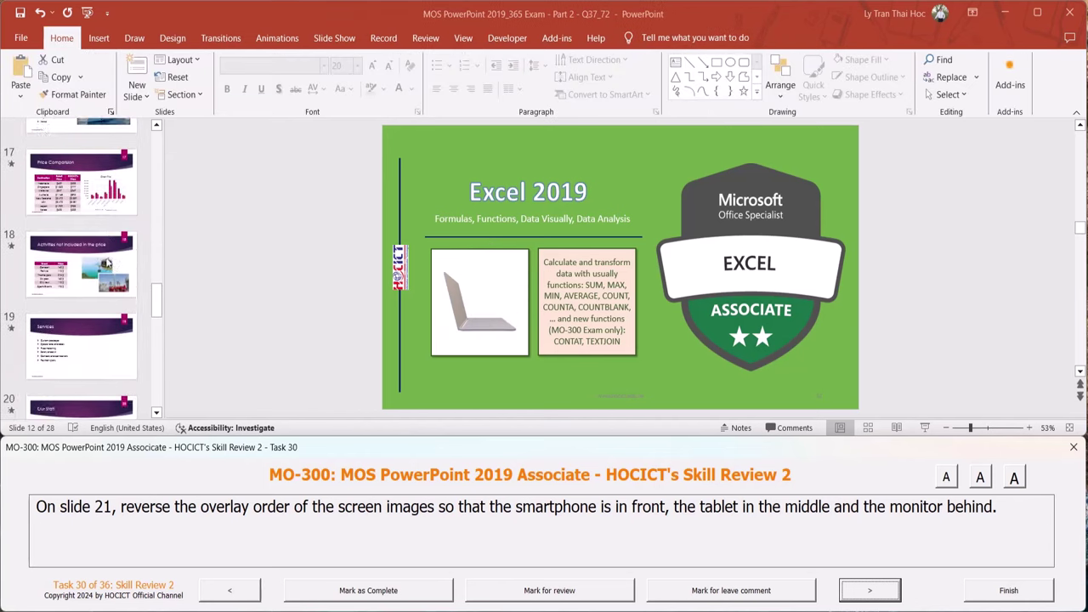
scroll(93, 280, "down", 3)
scroll(76, 302, "down", 3)
left_click(60, 323)
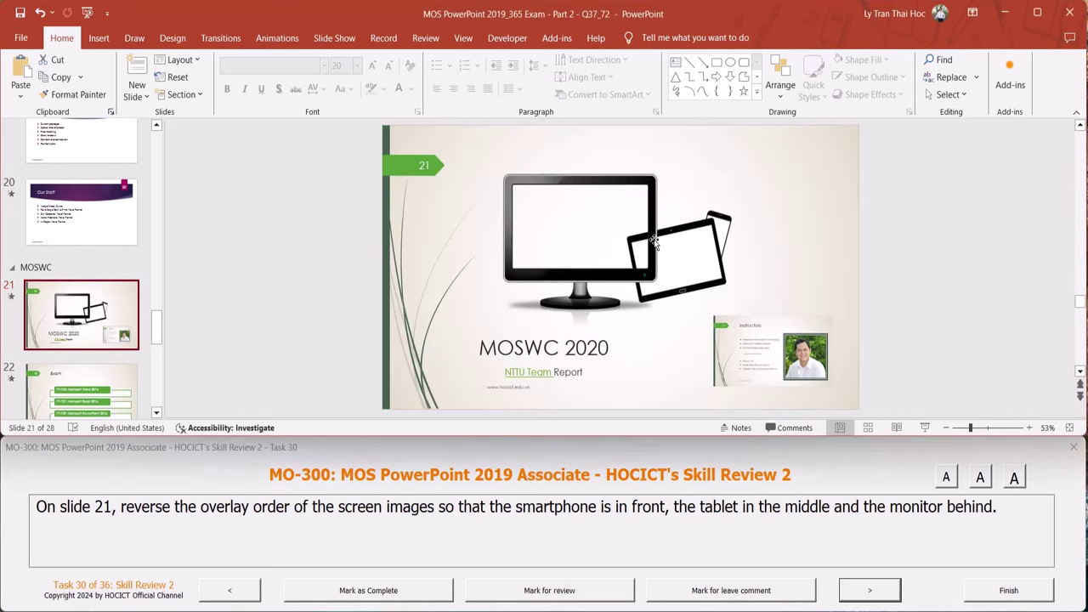
left_click(644, 194)
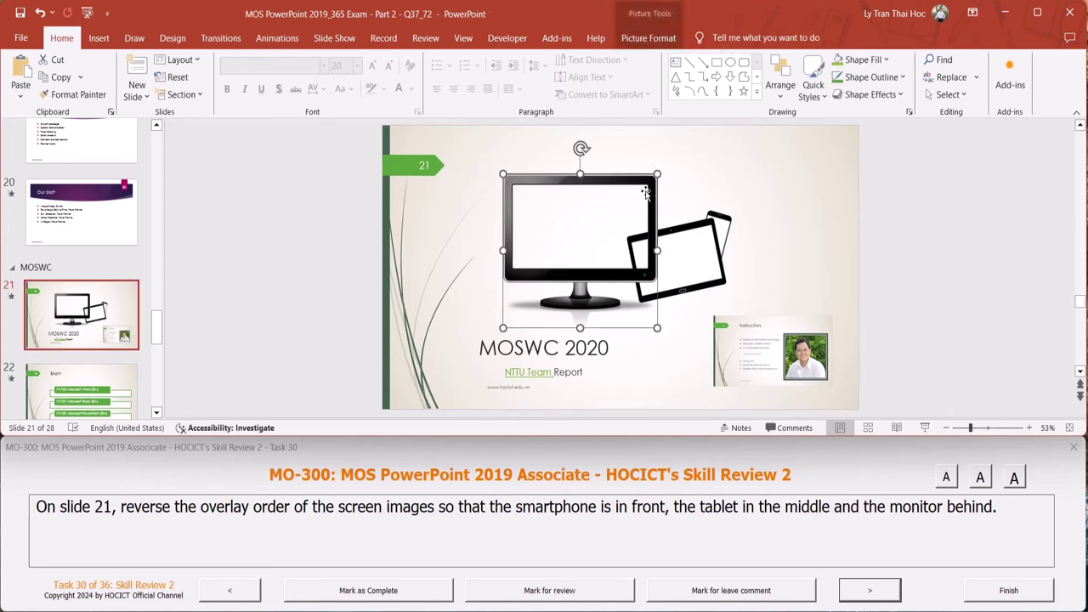
left_click(692, 234)
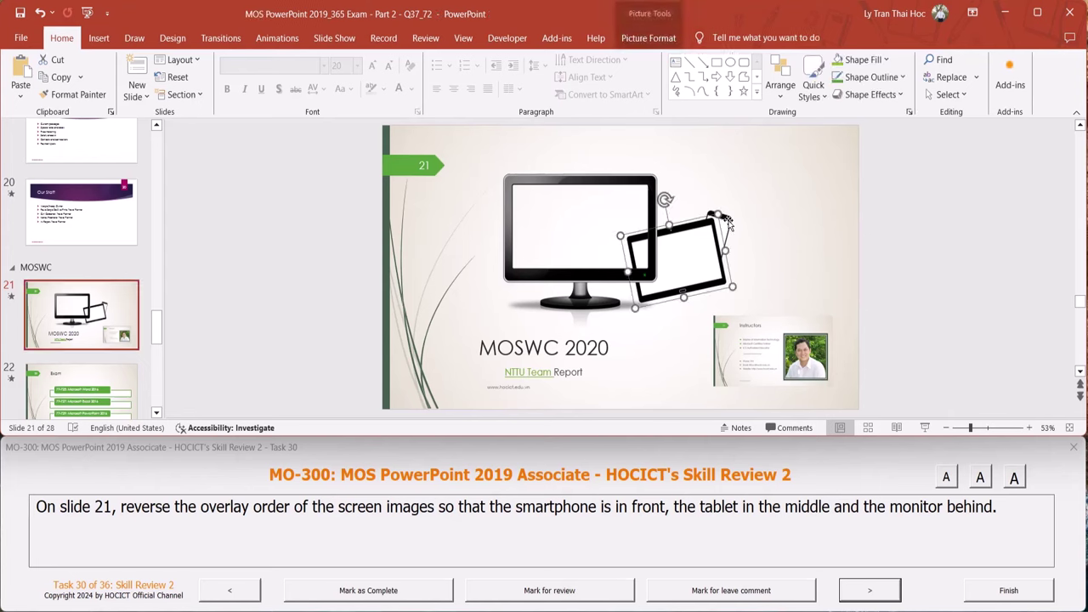
left_click(728, 220)
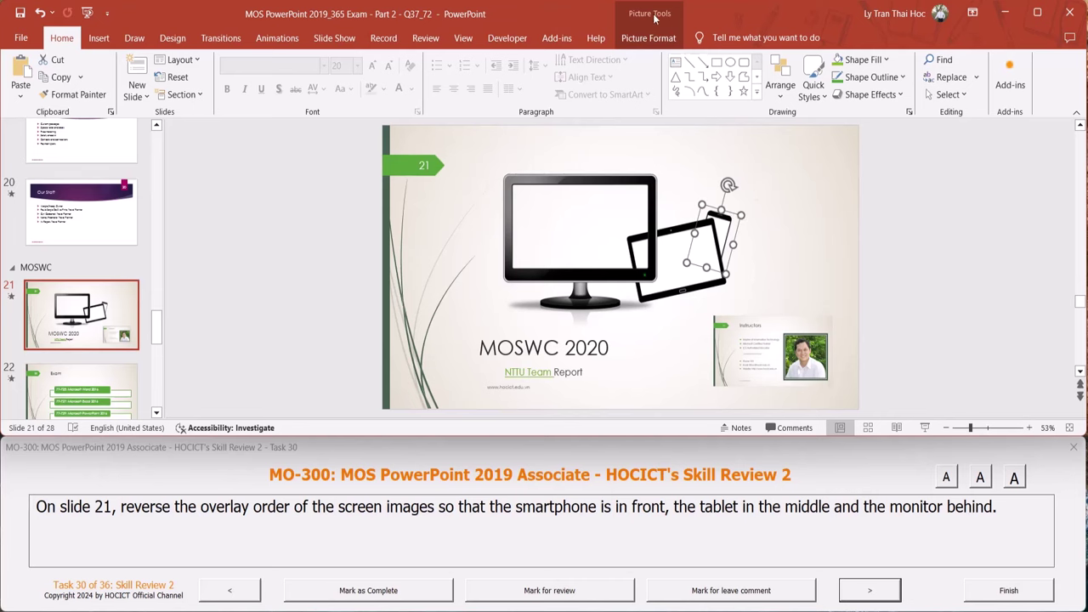
Bring the smartphone picture to the front of the other images
left_click(656, 42)
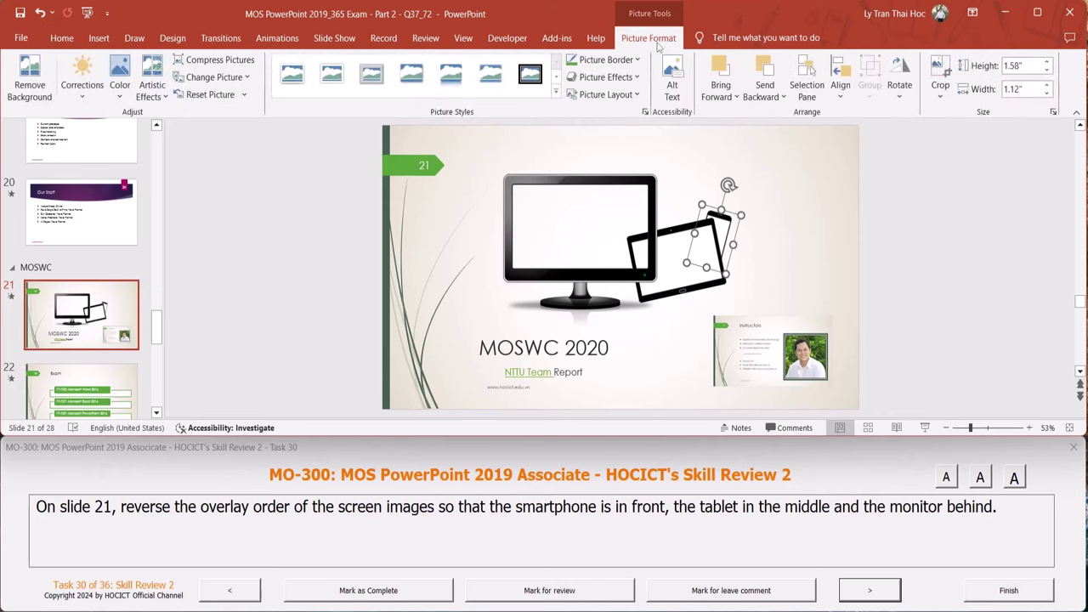
left_click(736, 97)
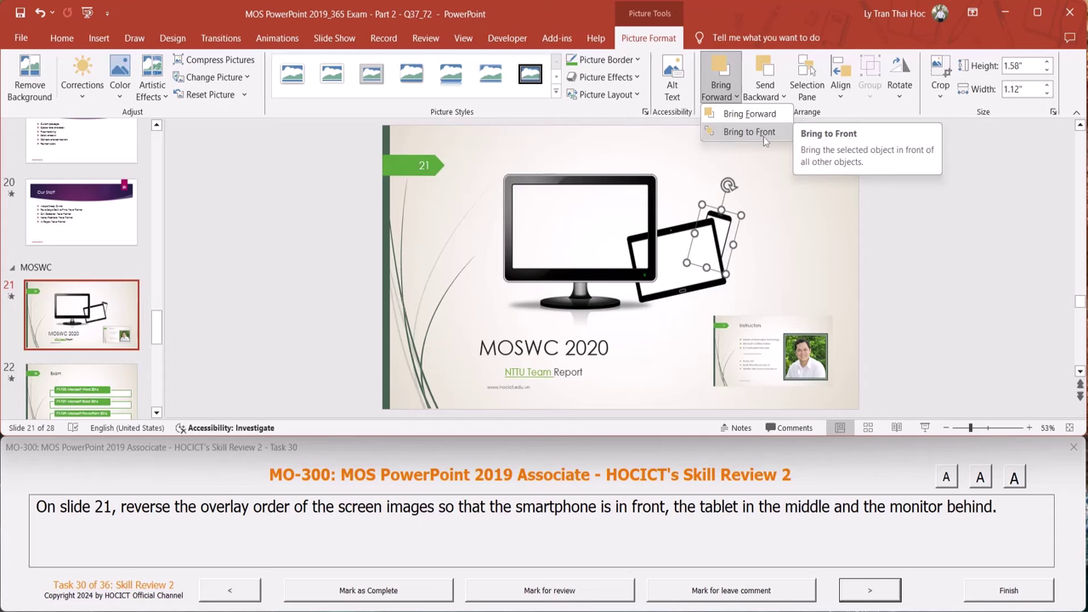
left_click(764, 141)
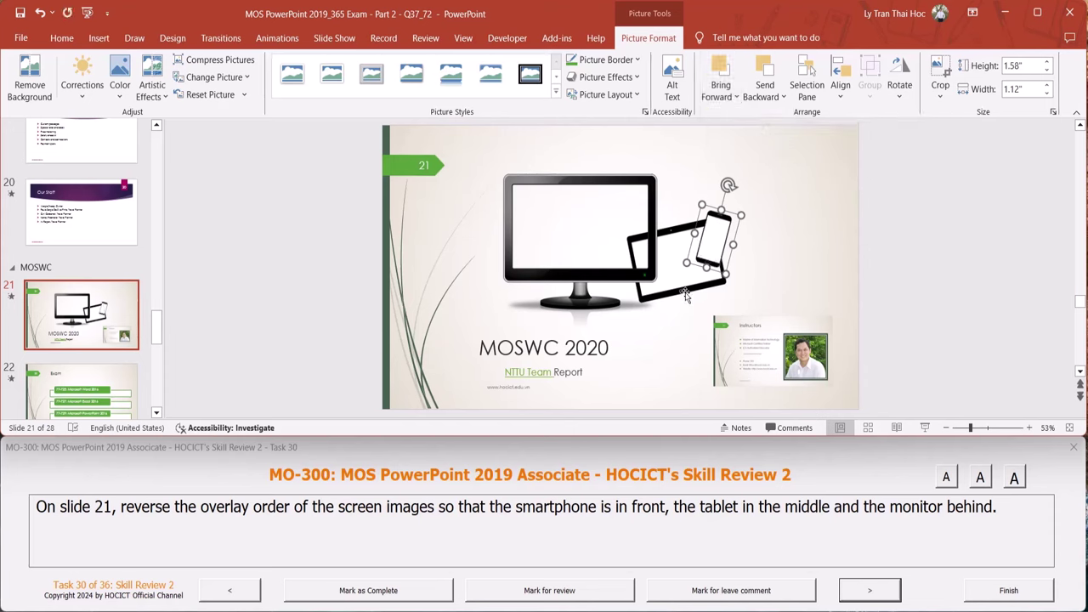
Send the monitor picture on slide 21 to the back, behind the tablet and smartphone
left_click(649, 179)
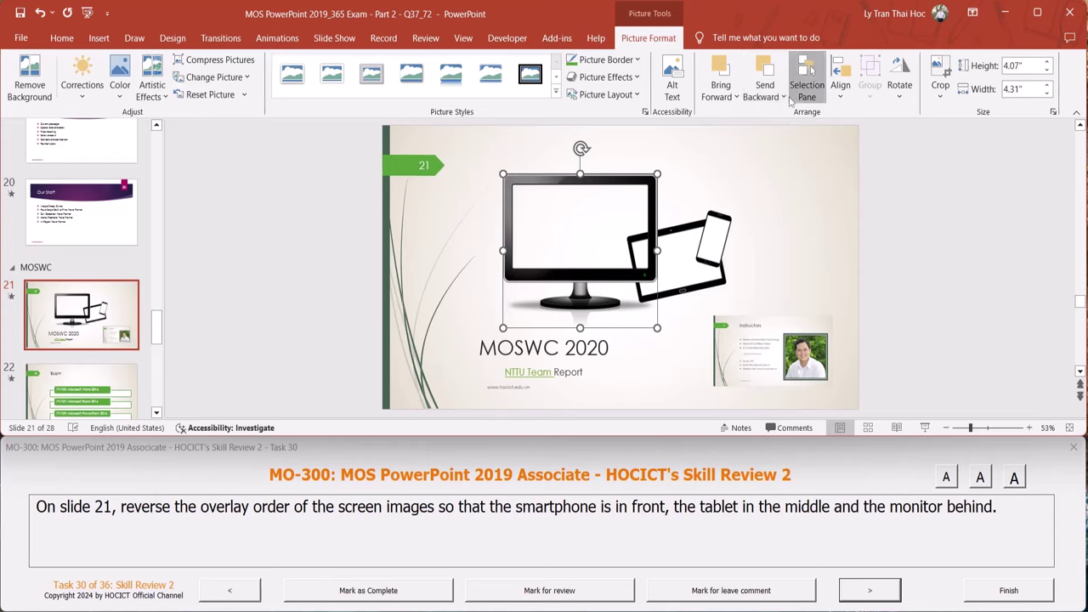
left_click(792, 91)
left_click(791, 96)
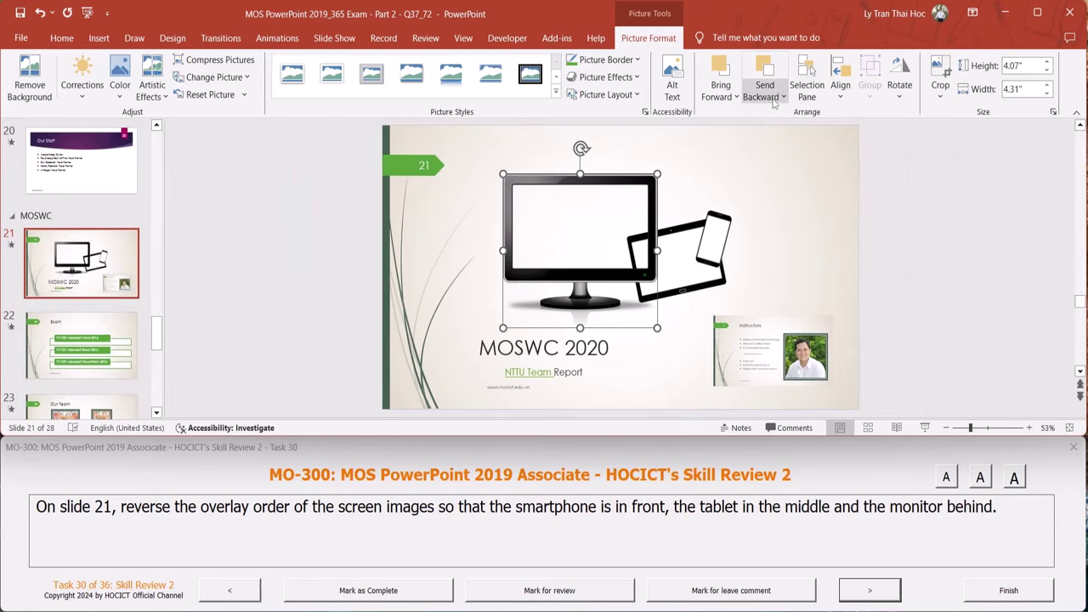
left_click(774, 101)
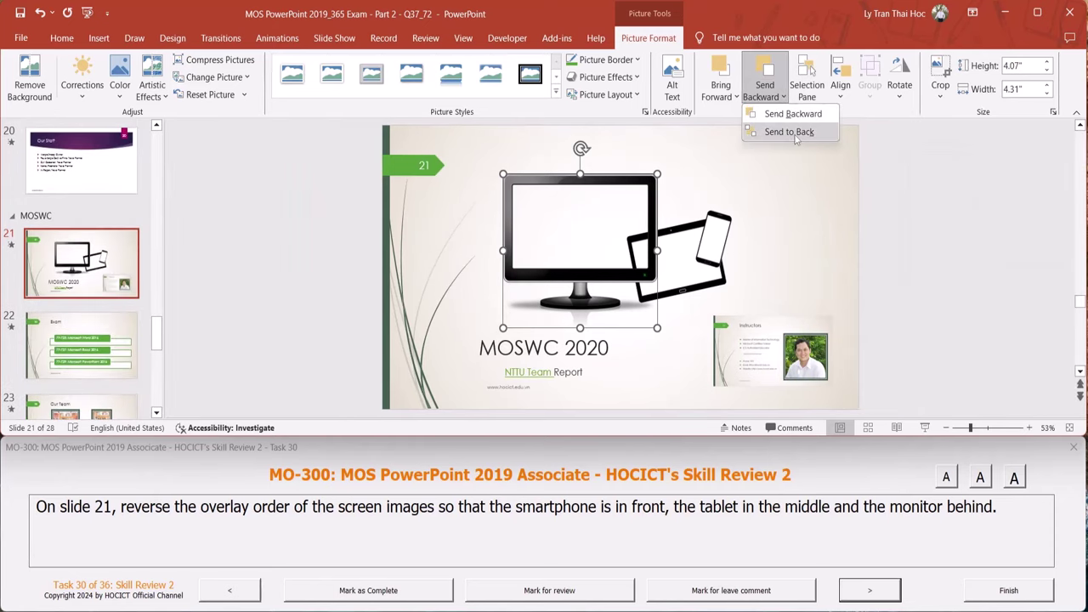
left_click(796, 136)
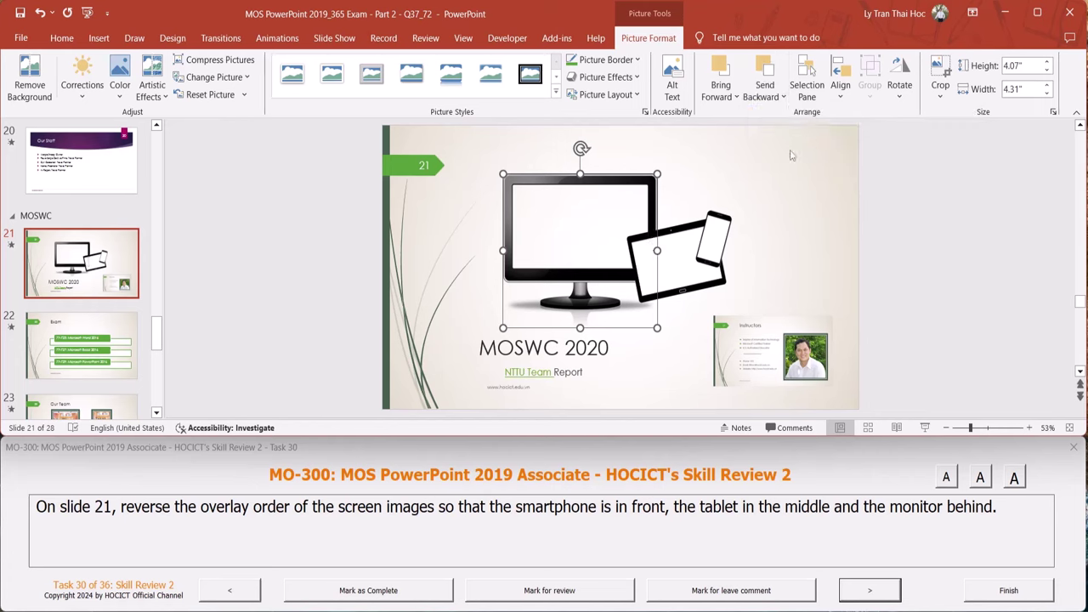
Check the stacking of the smartphone, tablet and monitor, then advance to the next exam task
left_click(723, 220)
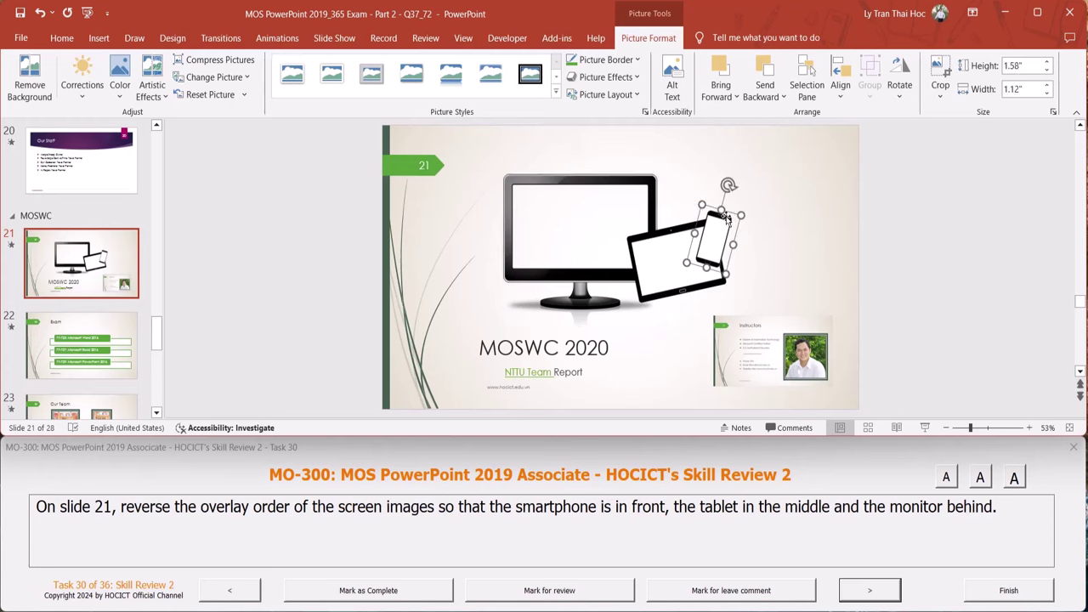
left_click(683, 234)
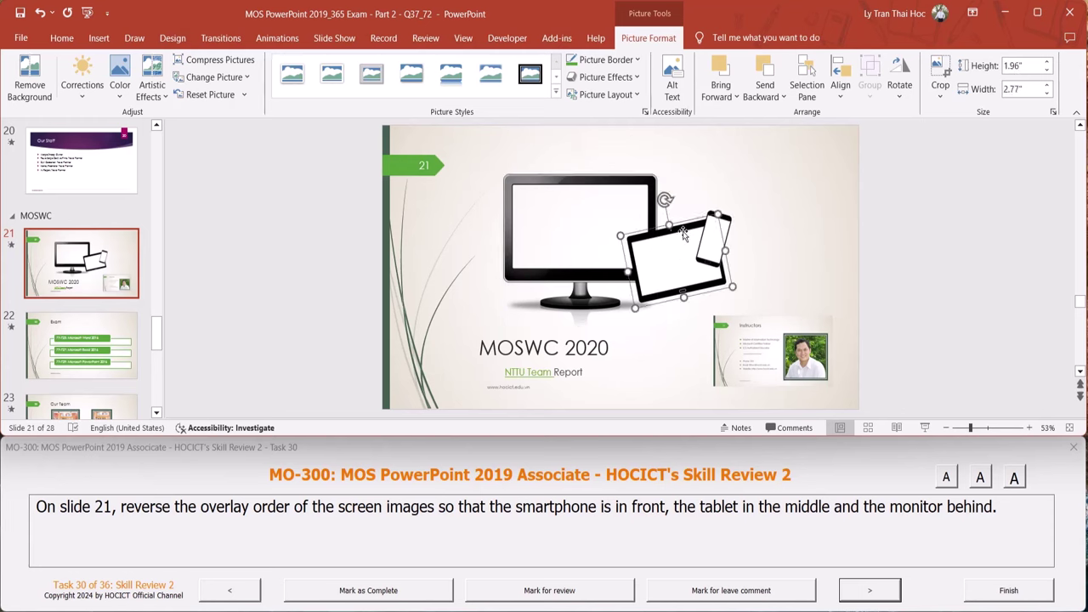
left_click(650, 191)
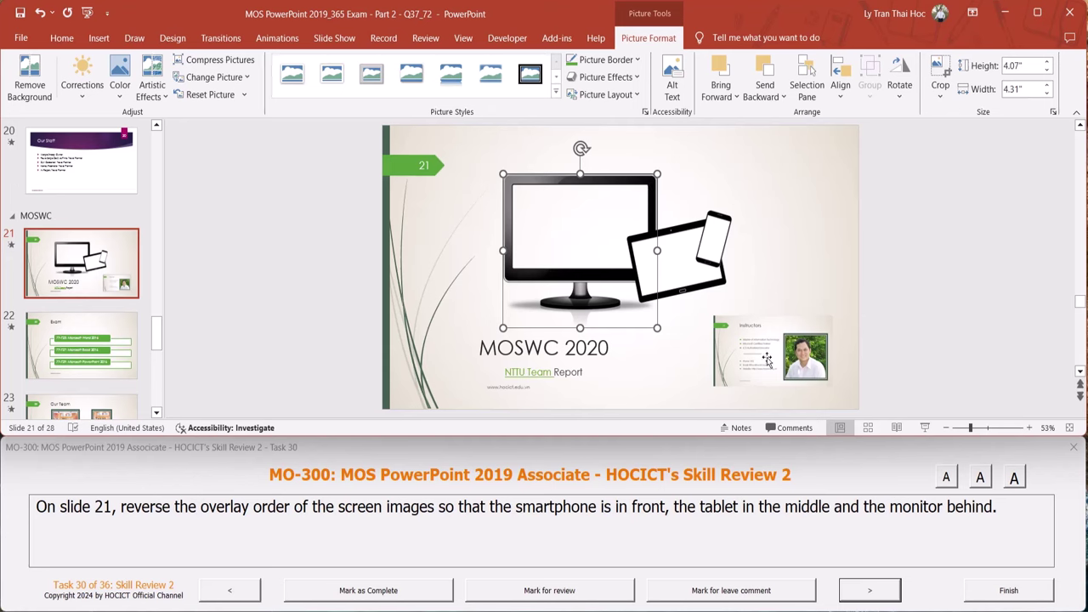
left_click(885, 593)
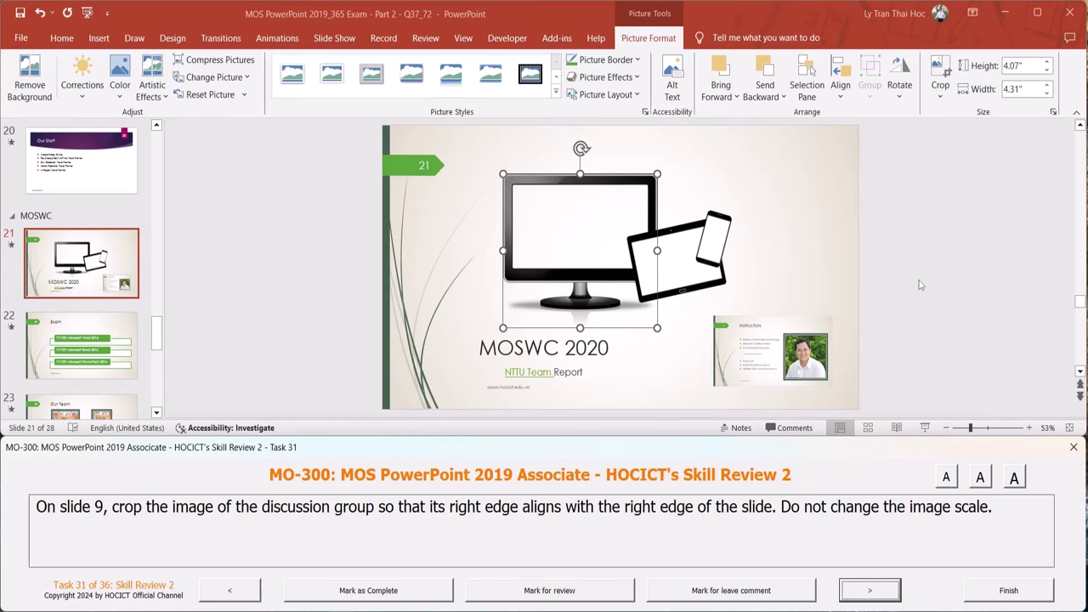
Go to slide 9 and select the discussion-group photo
left_click(99, 278)
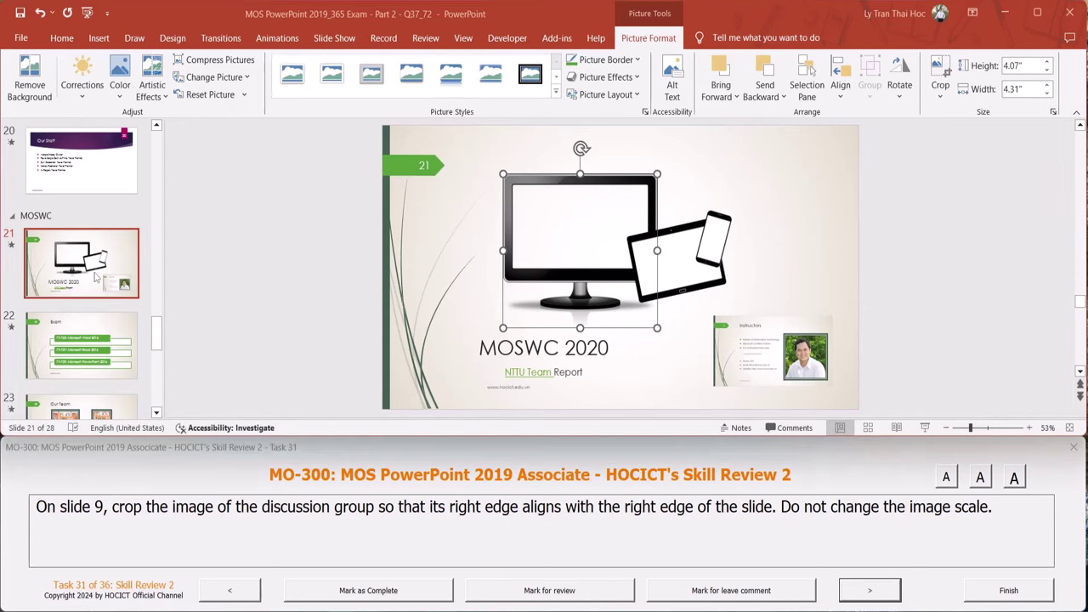
scroll(99, 278, "up", 2)
scroll(99, 278, "up", 3)
scroll(98, 277, "up", 3)
scroll(96, 276, "up", 3)
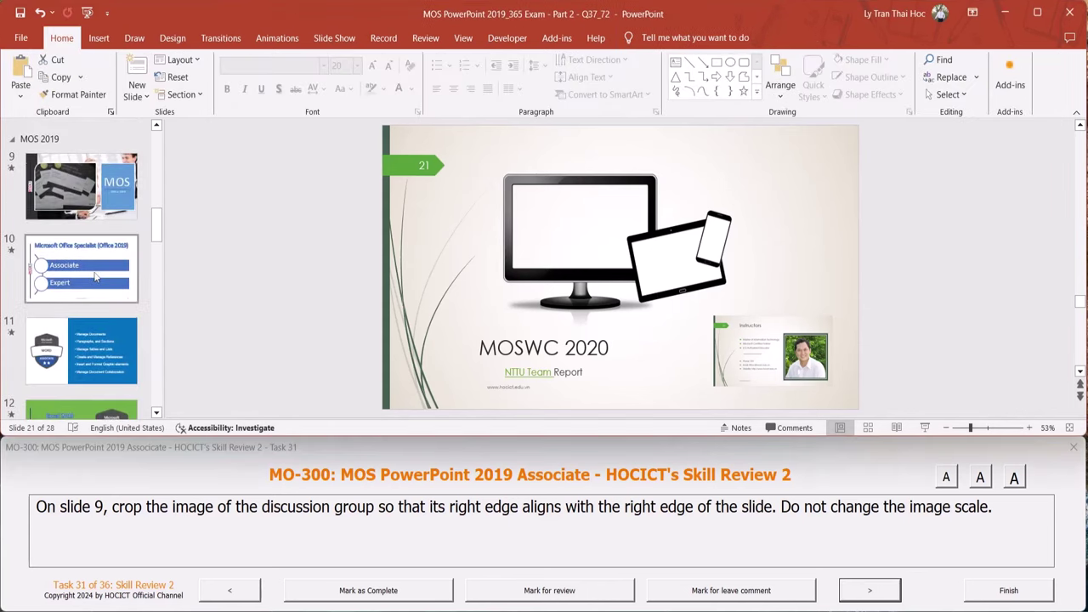
left_click(88, 183)
scroll(882, 297, "down", 1)
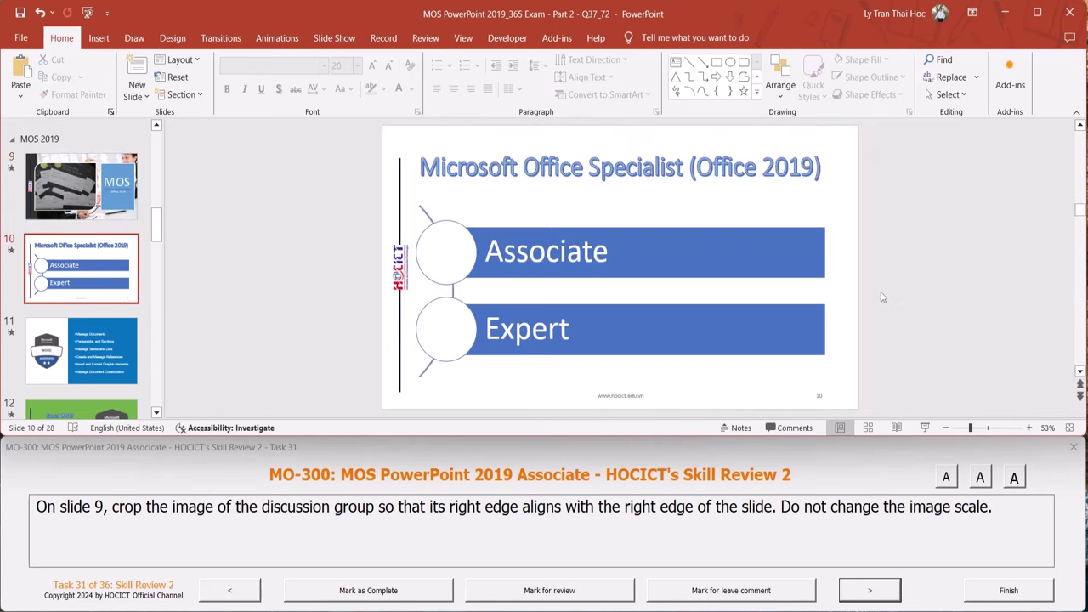
scroll(879, 291, "up", 1)
left_click(867, 213)
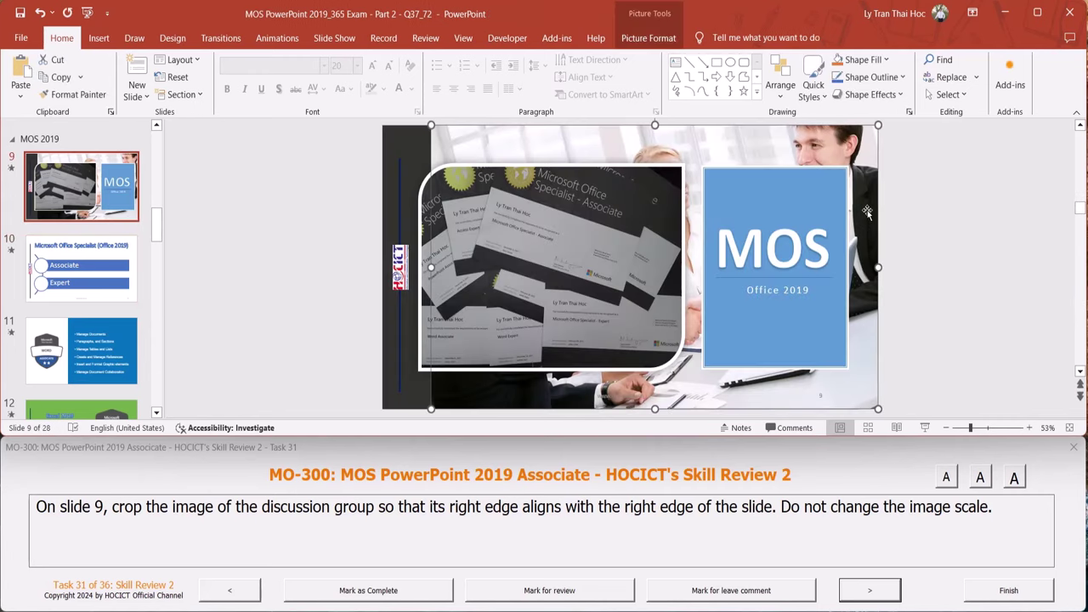
scroll(1064, 239, "down", 1, "ctrl")
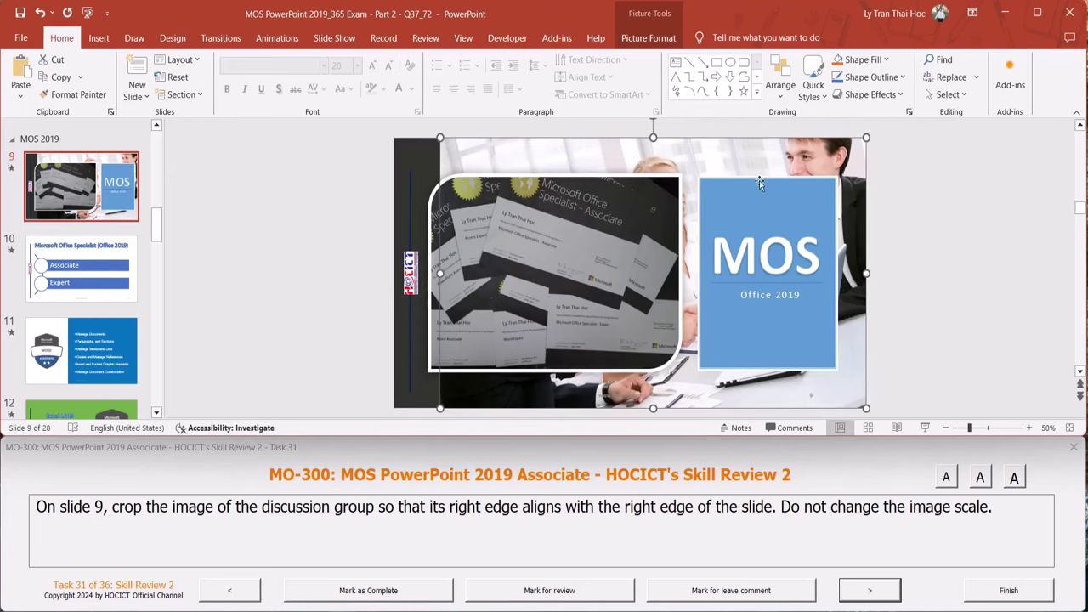
Crop the photo's right side until it sits flush with the slide's right edge, 11.96" wide
left_click(650, 38)
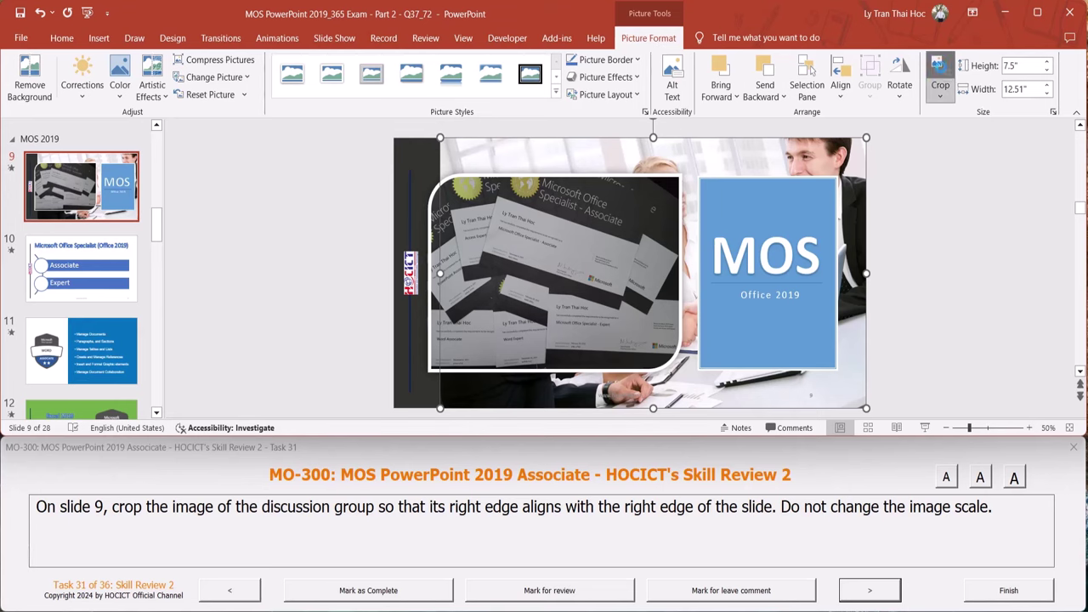
left_click(938, 70)
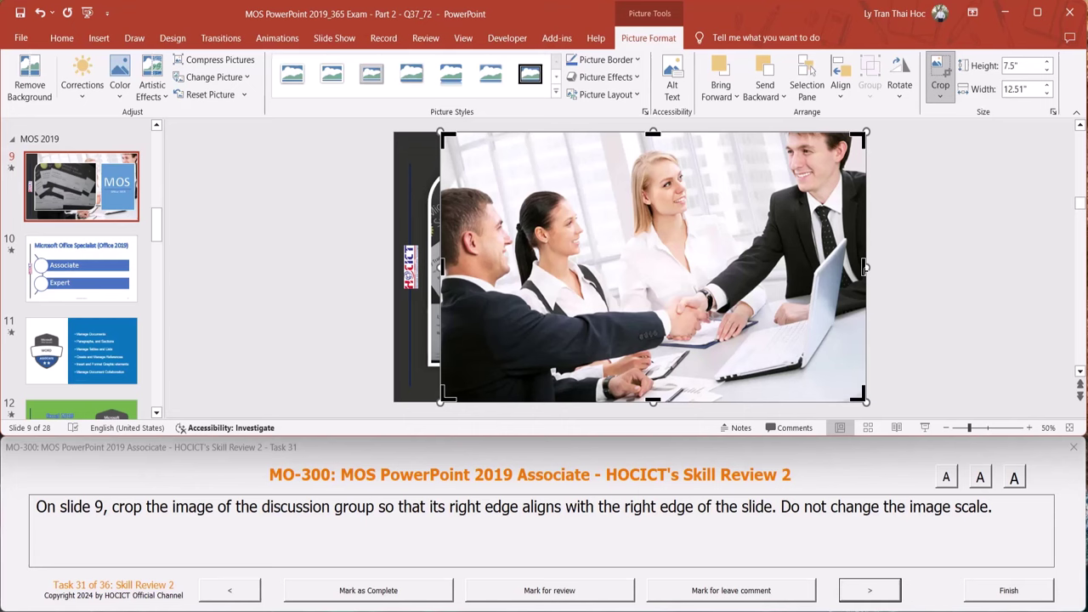
left_click_drag(864, 267, 840, 272)
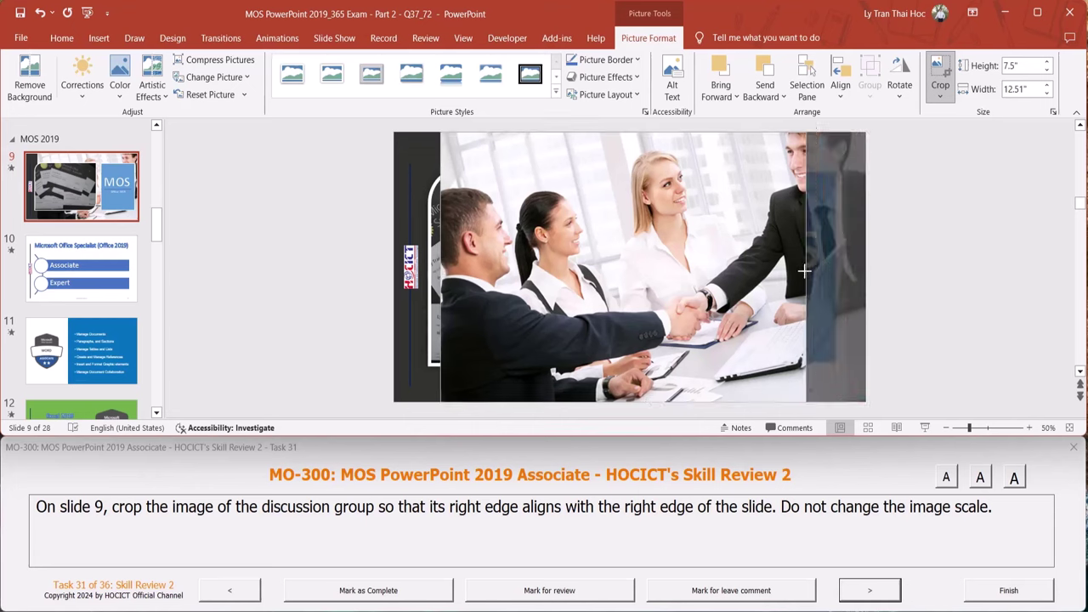
mouse_move(840, 272)
left_mouse_down()
mouse_move(822, 270)
mouse_move(837, 276)
left_mouse_up()
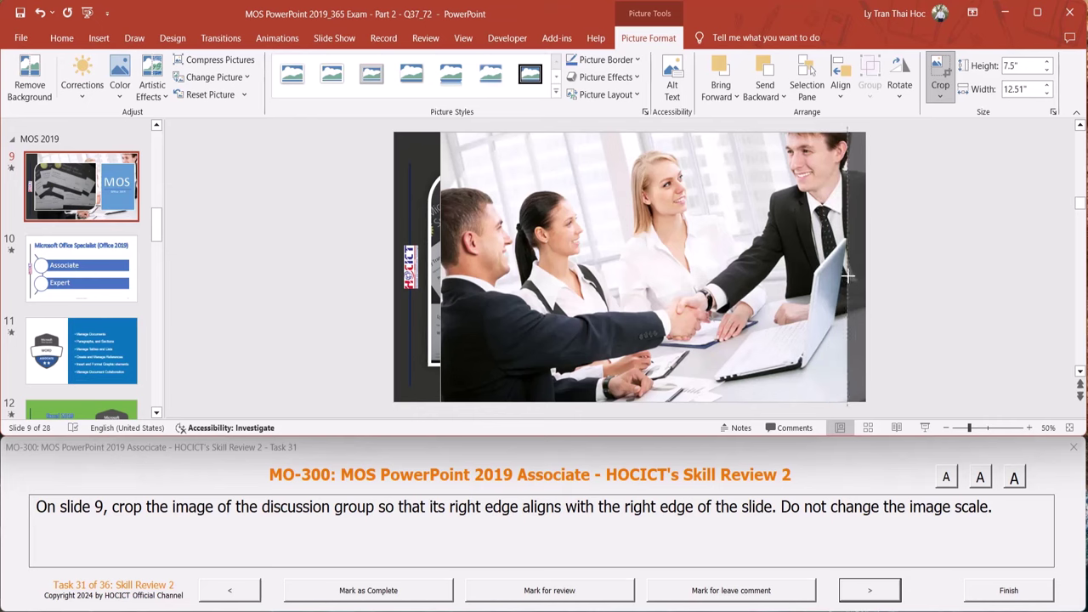
left_click_drag(839, 276, 846, 274)
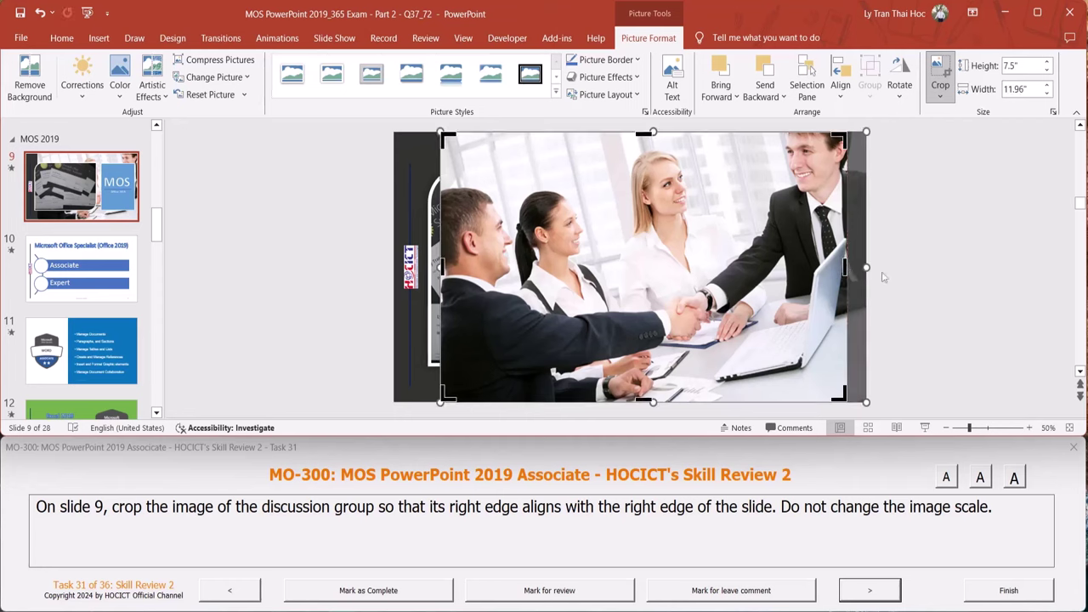
left_click(921, 270)
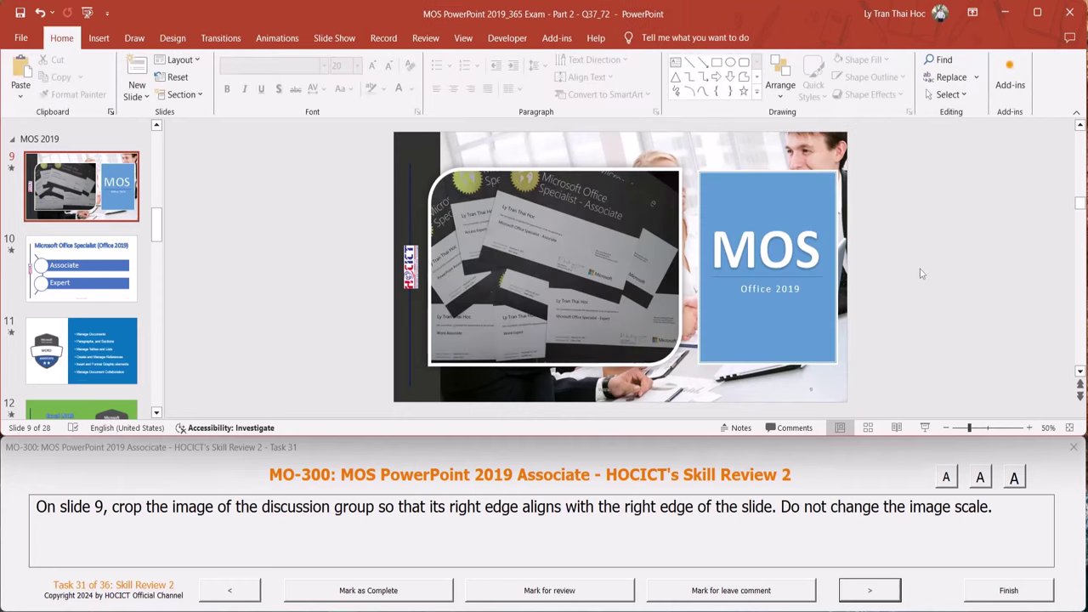
left_click(888, 594)
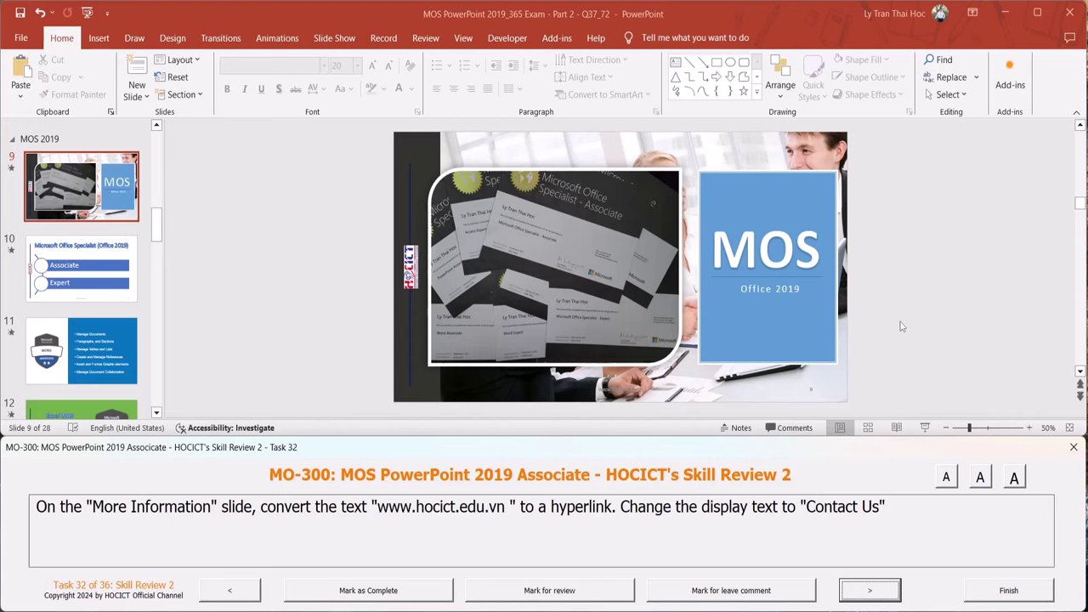
left_click(110, 213)
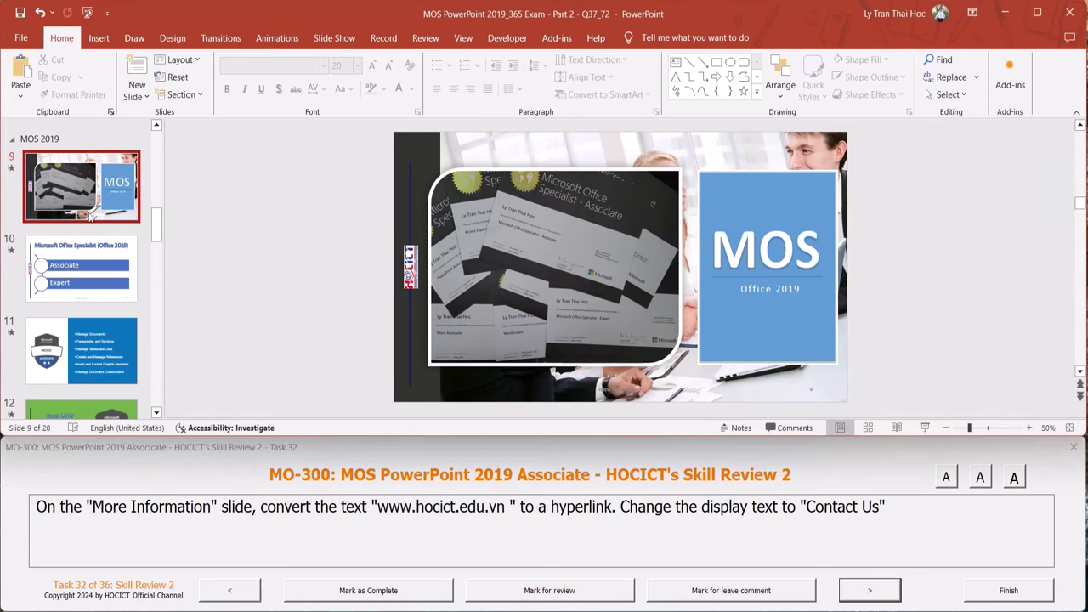
scroll(89, 220, "up", 1)
scroll(91, 219, "up", 1)
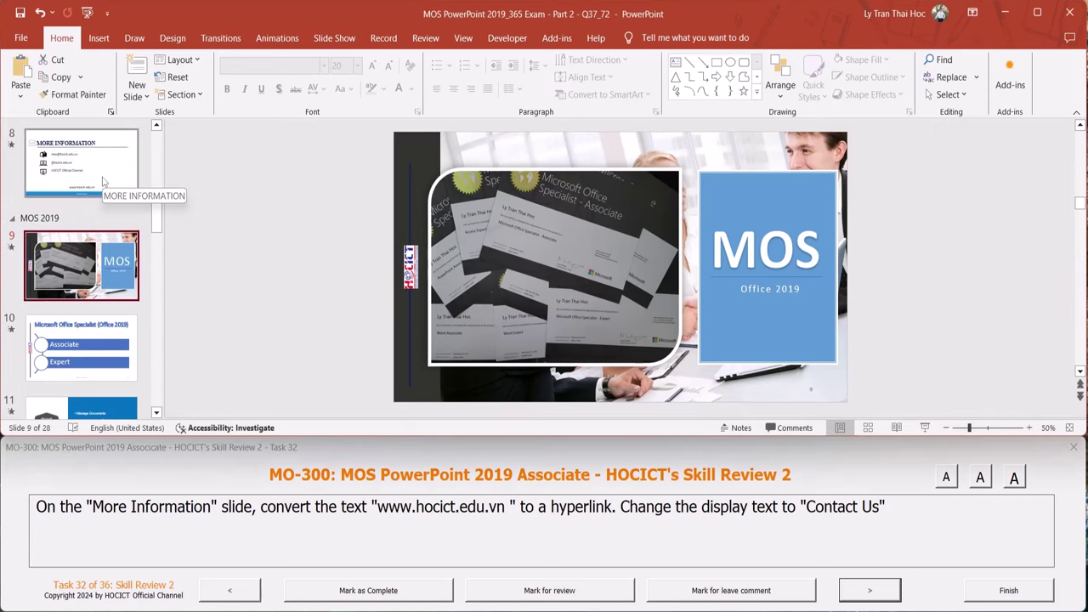
left_click(102, 182)
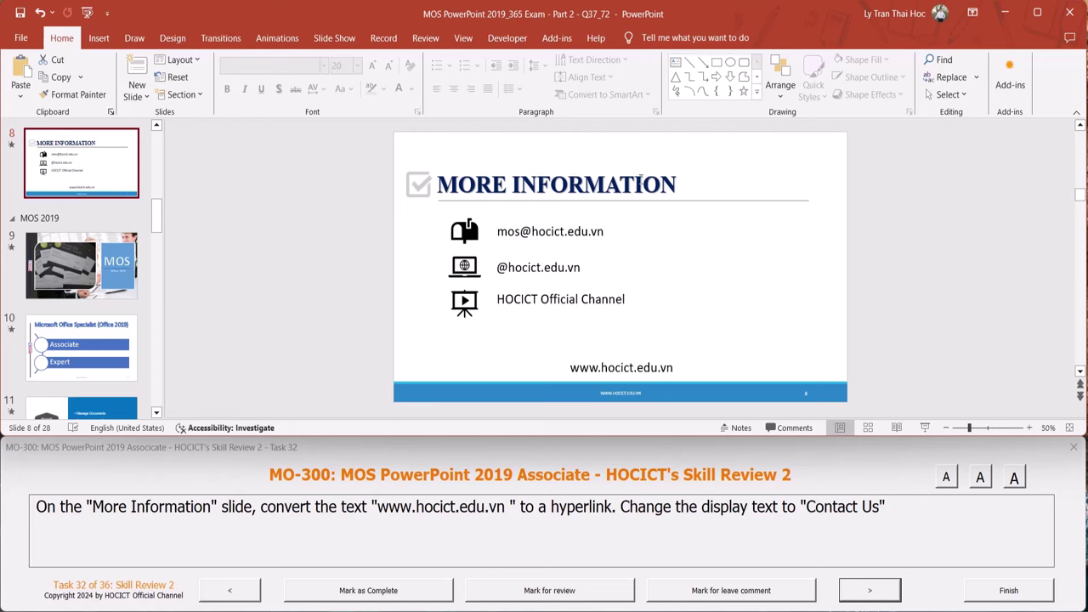
left_click(572, 368)
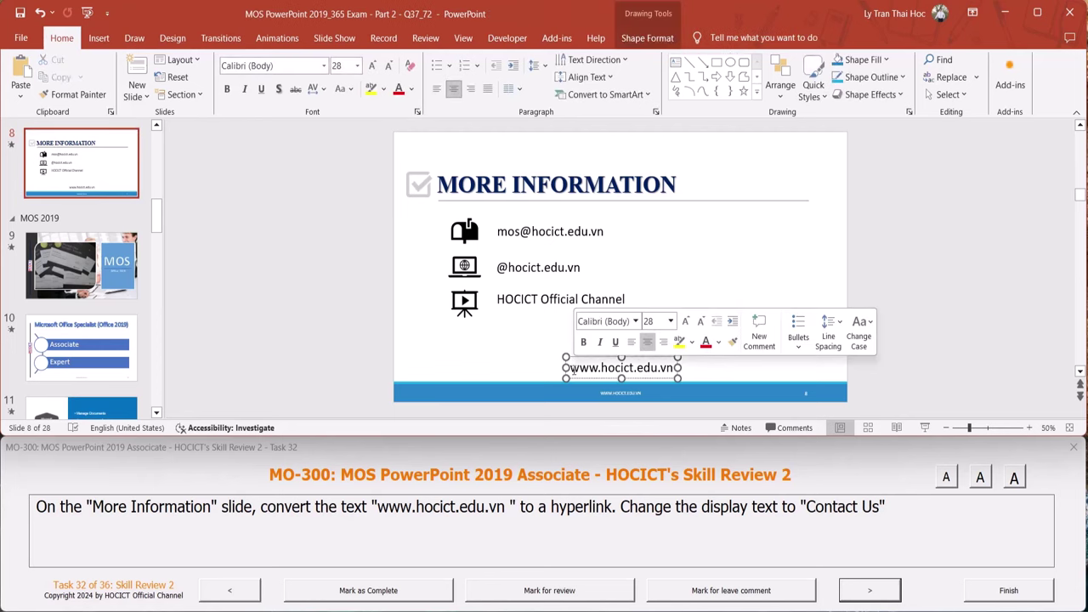
left_click_drag(571, 368, 674, 368)
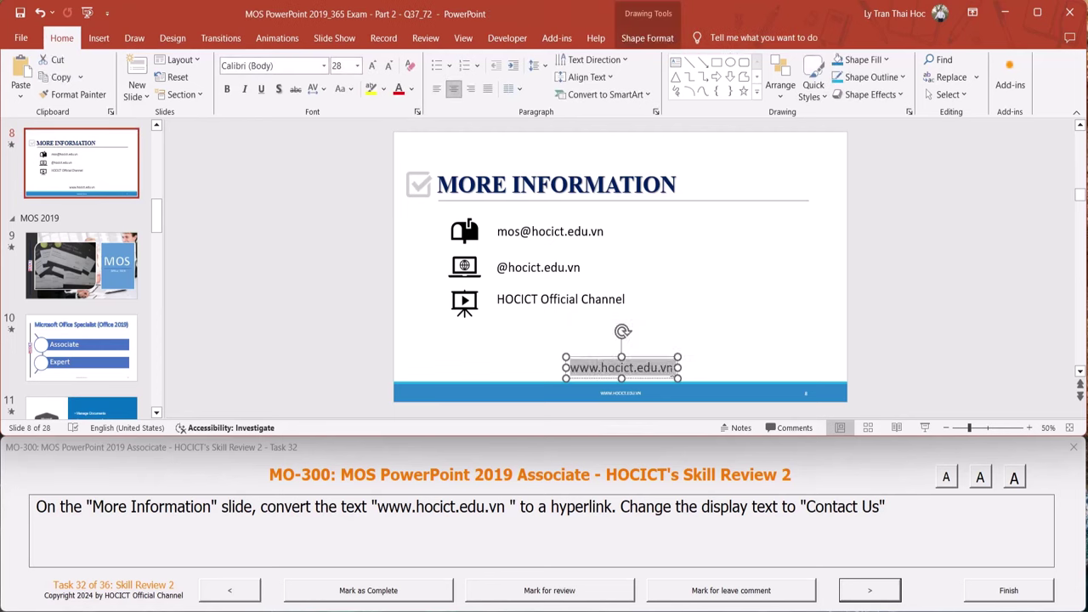
left_click(98, 38)
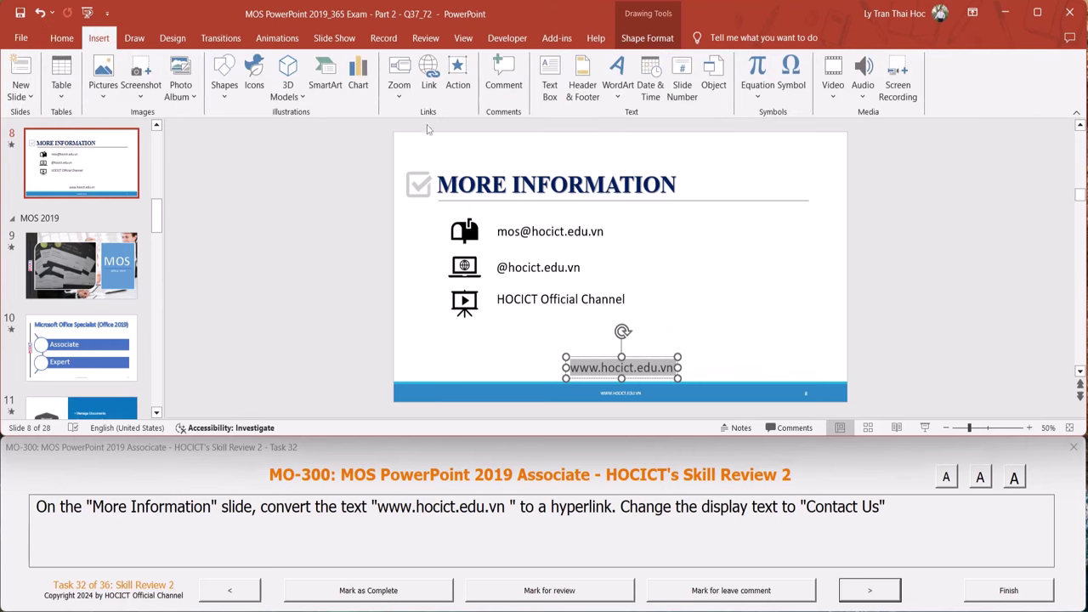
left_click(428, 80)
type("http://www.hocict.")
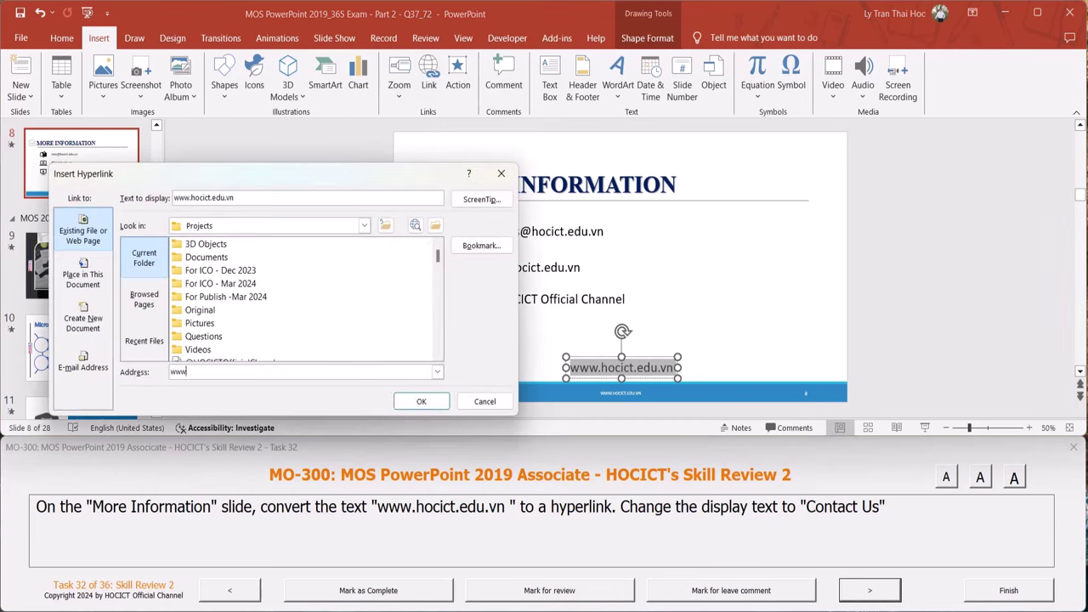
type("edu.v")
type("n")
left_click_drag(250, 201, 121, 190)
type("Contac")
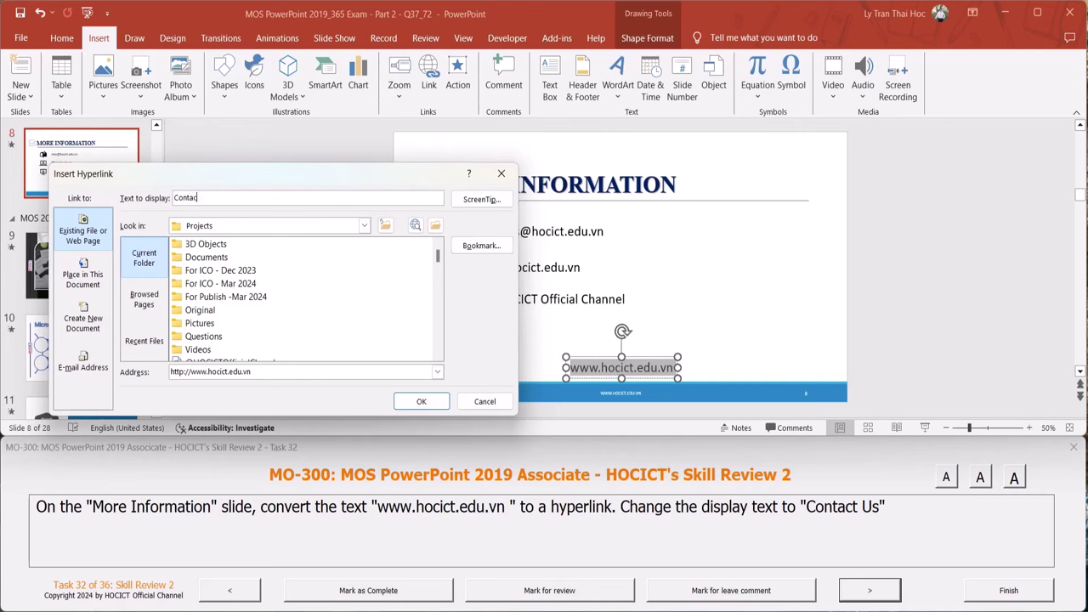
type("t Us")
left_click(425, 403)
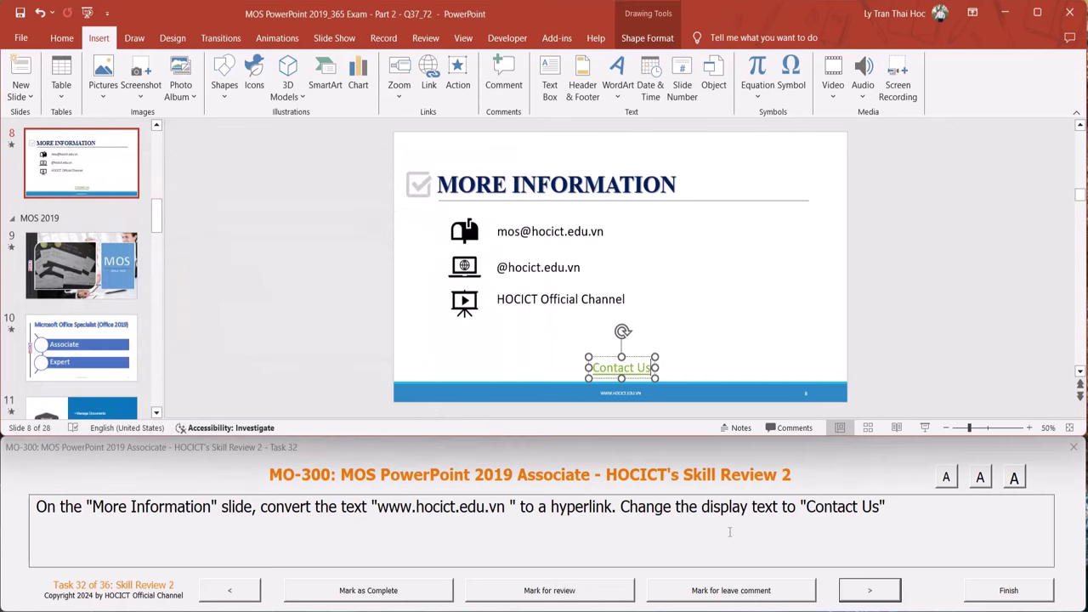
left_click(870, 600)
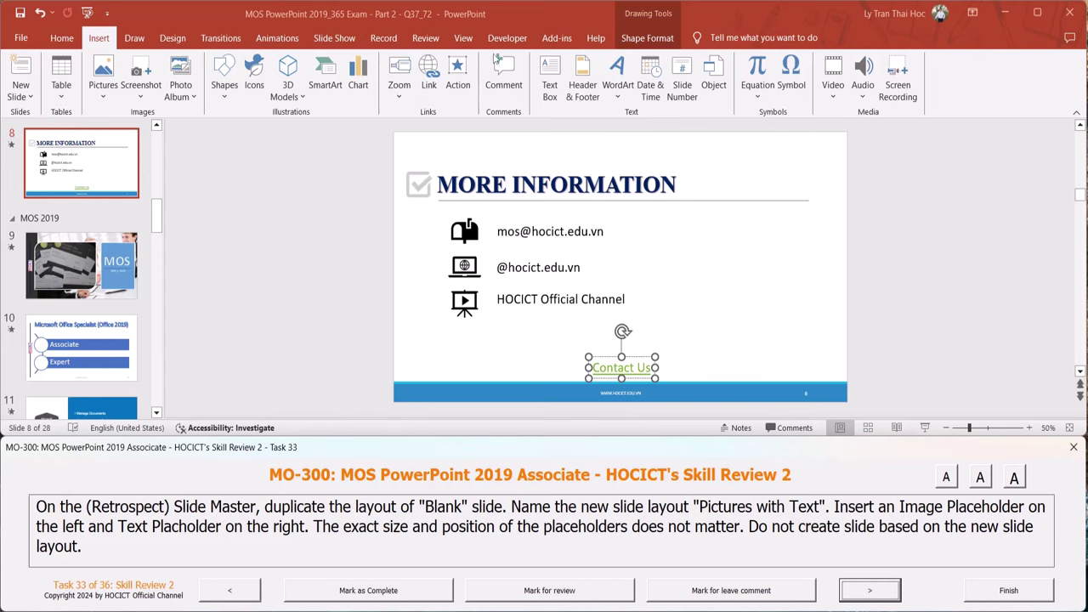
Switch to Slide Master view
left_click(463, 40)
left_click(463, 39)
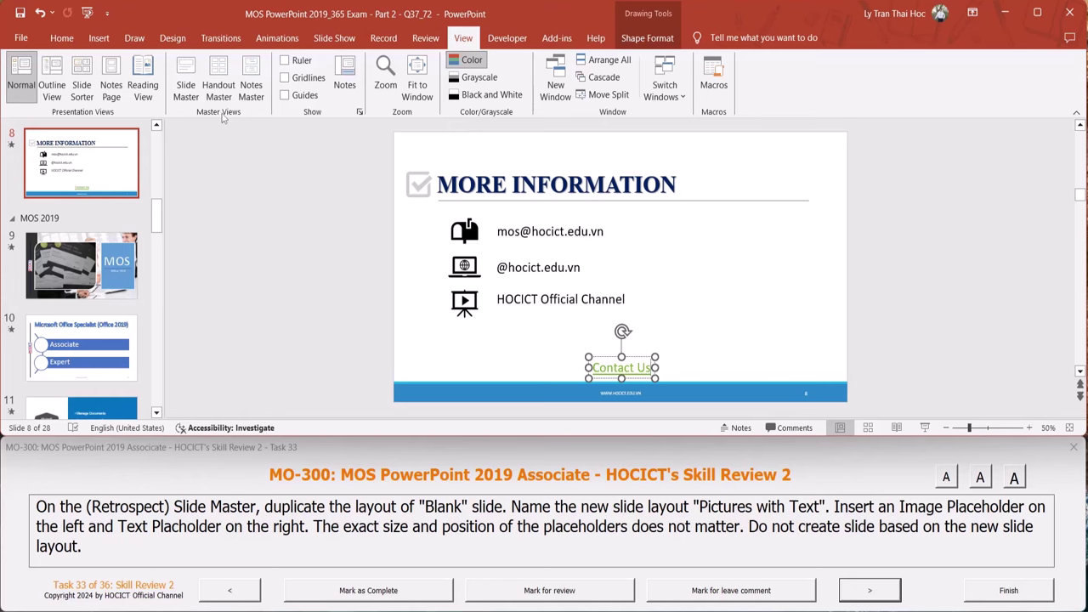
left_click(187, 88)
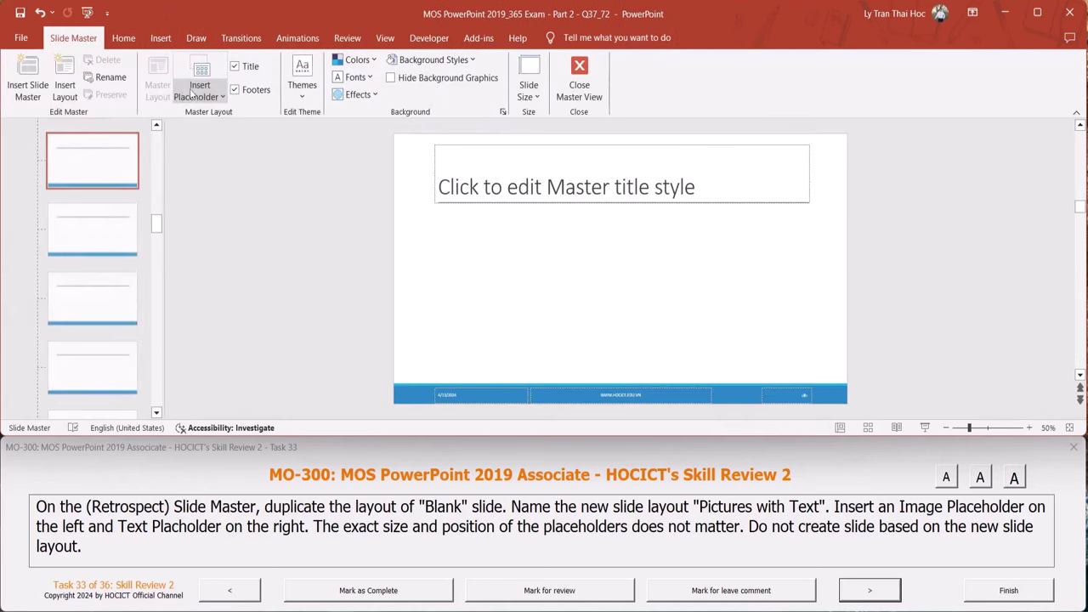
Select the Retrospect master, then scroll down to its Blank layout and select it
scroll(123, 208, "up", 2)
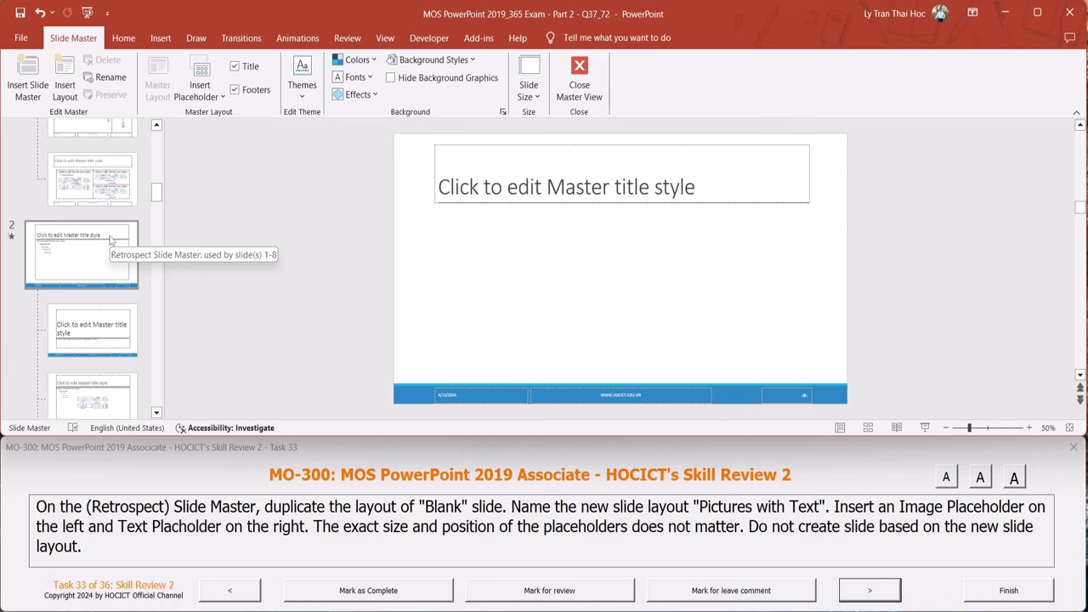
scroll(109, 241, "down", 1)
left_click(98, 234)
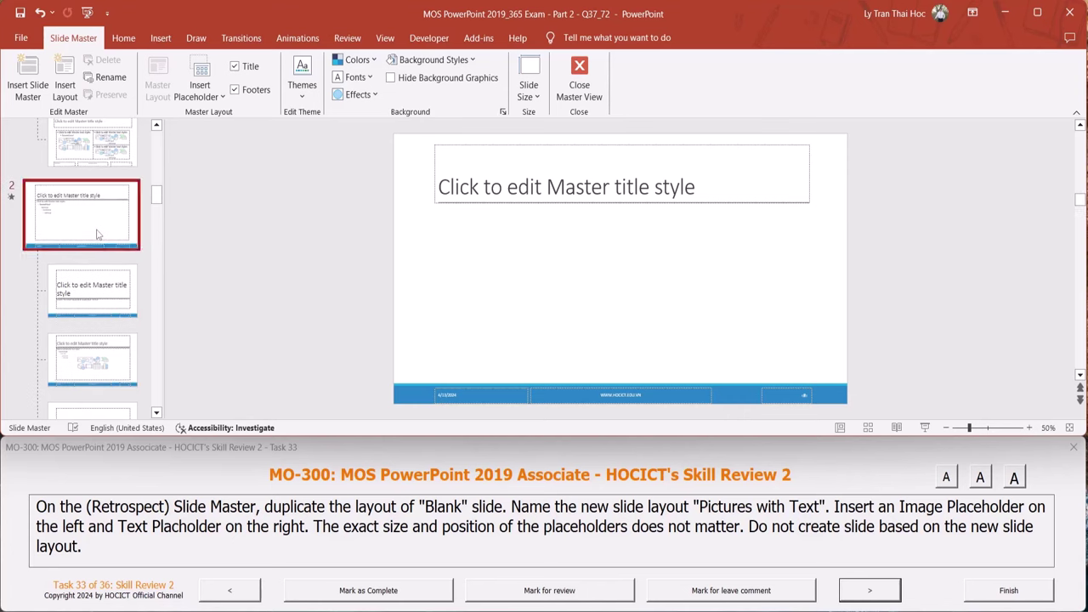
scroll(98, 235, "down", 1)
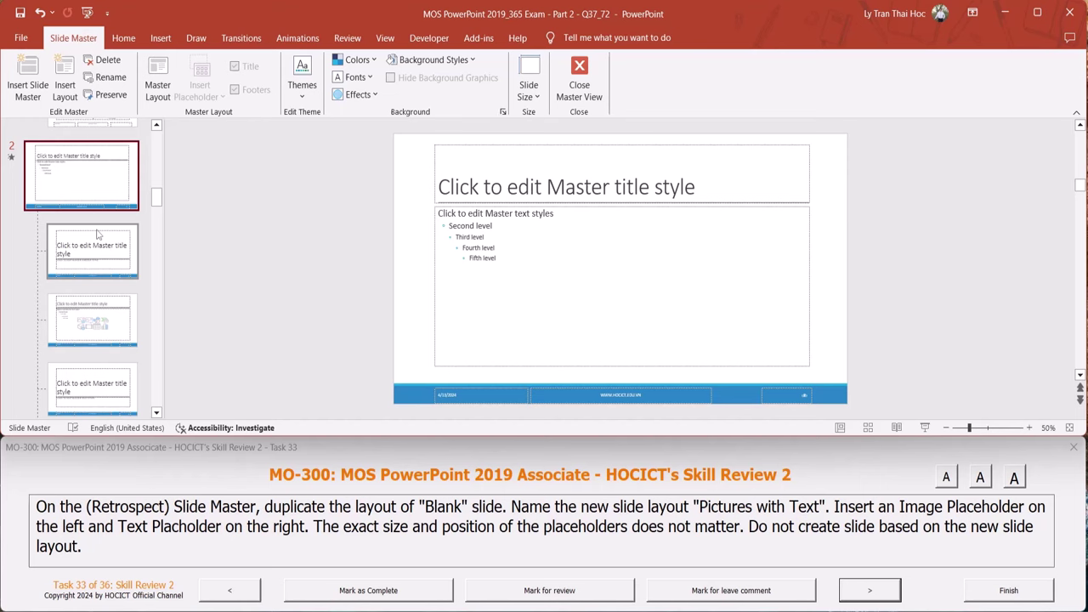
scroll(98, 234, "down", 2)
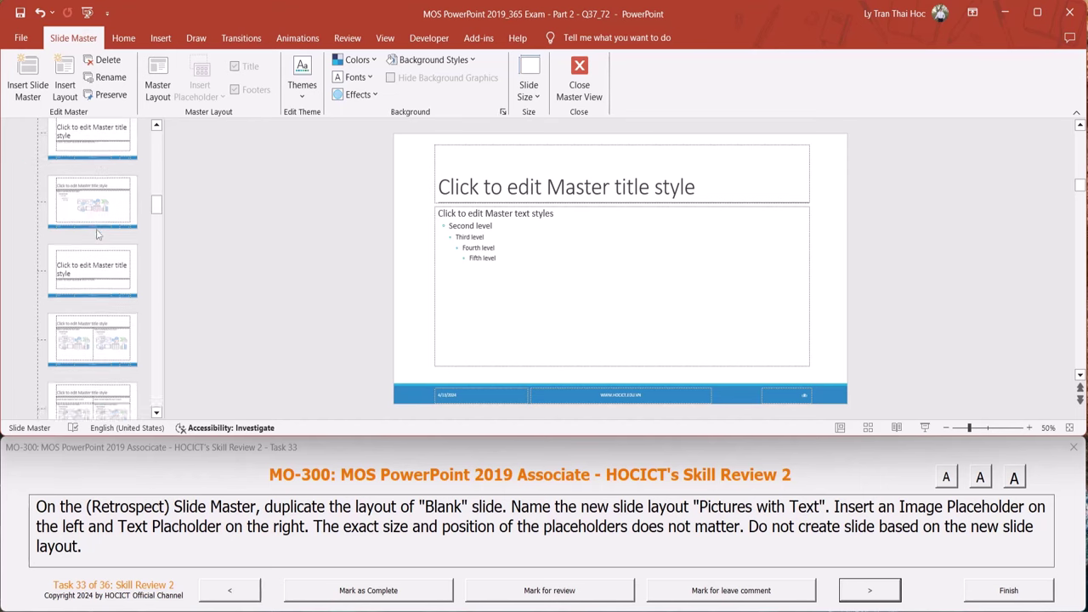
scroll(102, 272, "down", 3)
scroll(106, 321, "down", 2)
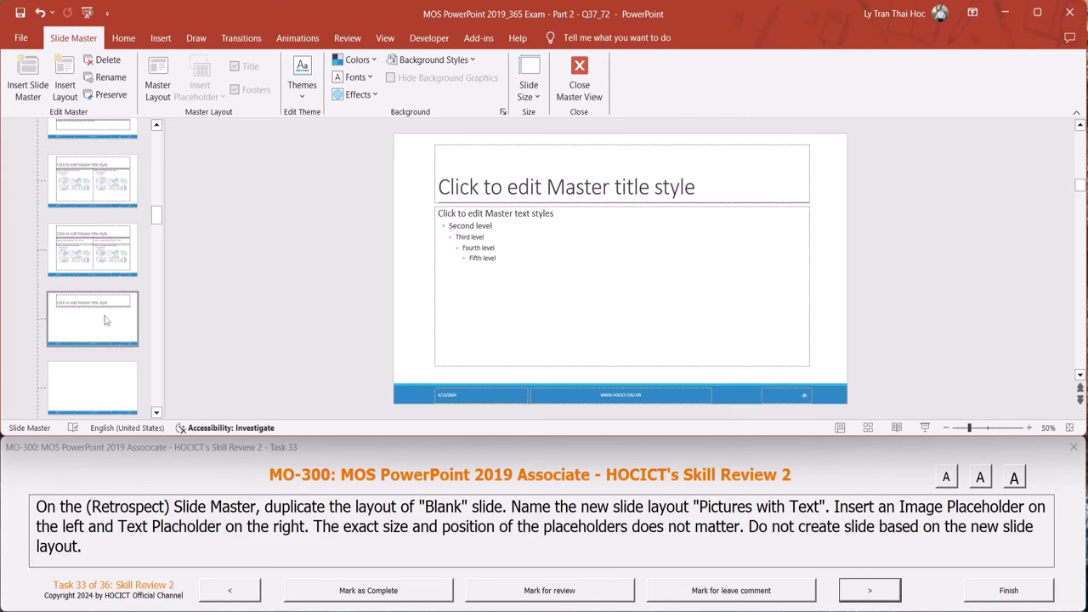
left_click(106, 320)
scroll(100, 310, "down", 2)
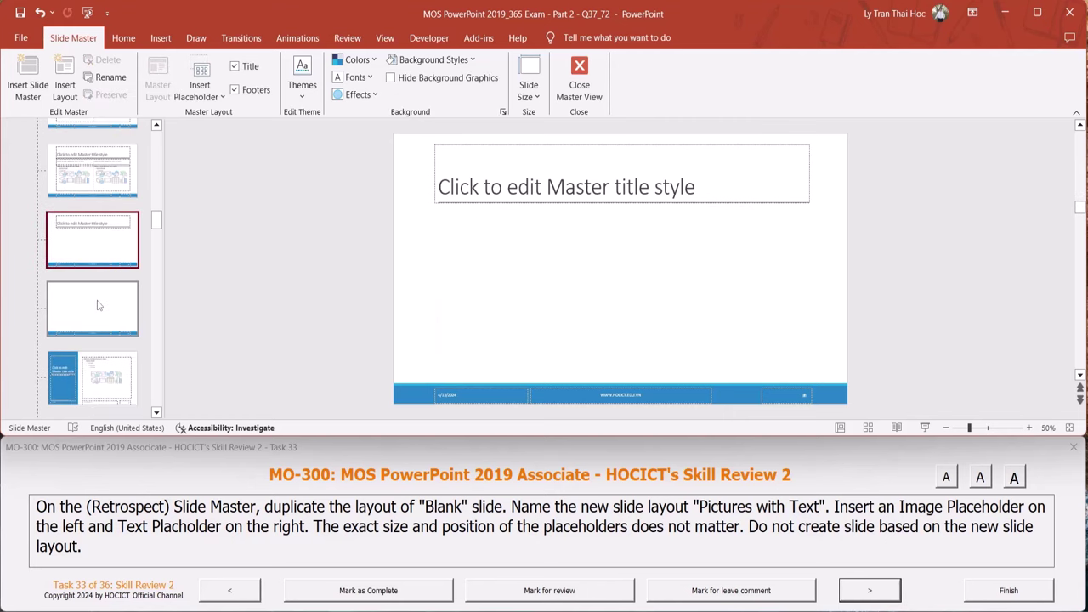
left_click(96, 306)
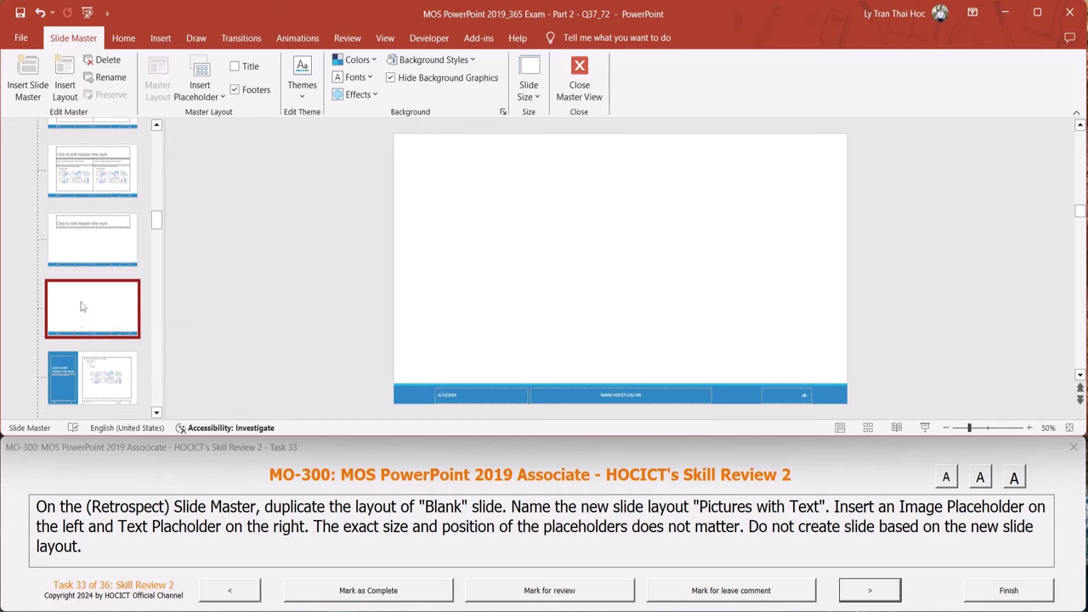
Duplicate the Blank layout and rename the duplicate to 'Pictures with Text'
right_click(82, 306)
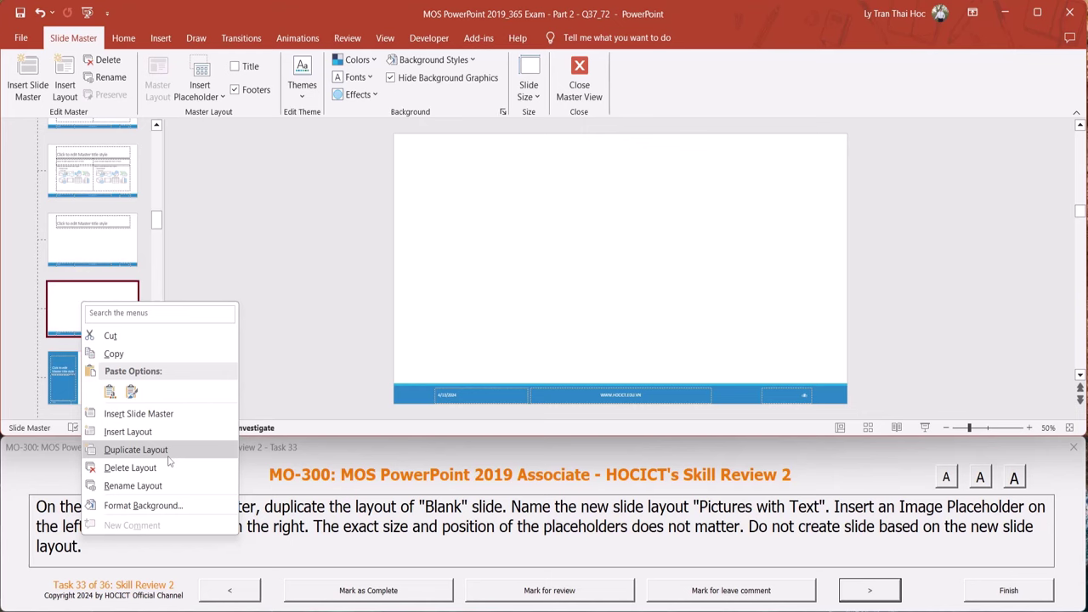
left_click(167, 452)
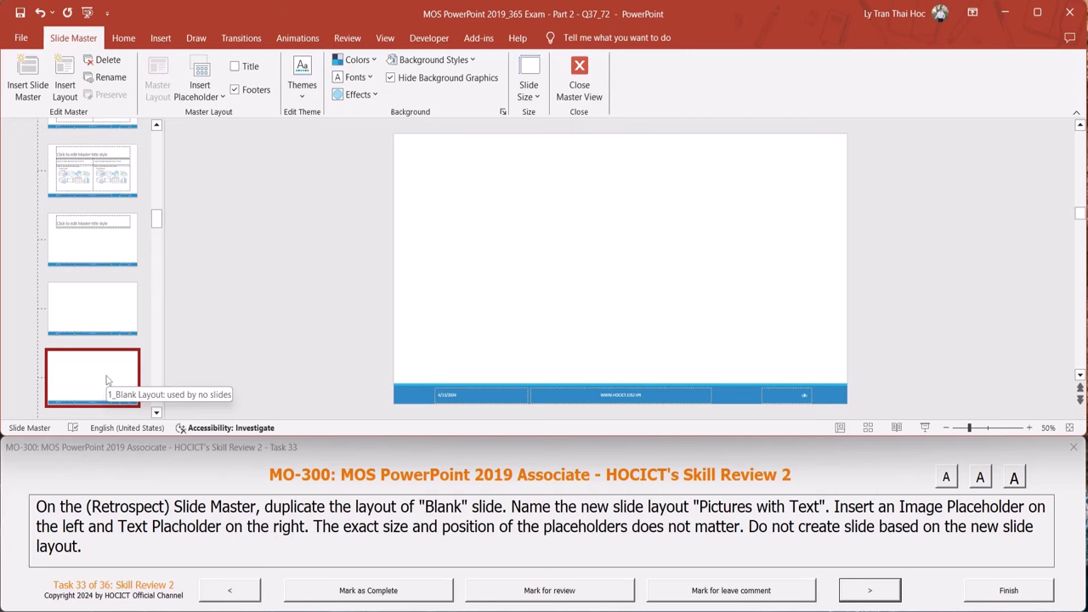
right_click(107, 379)
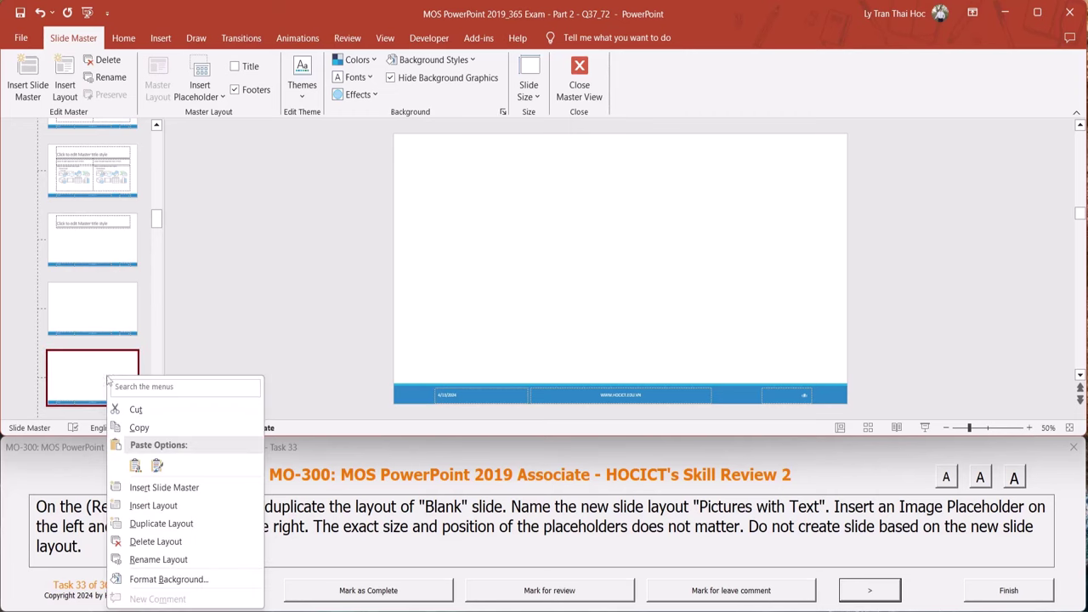
left_click(195, 559)
key("BackSpace")
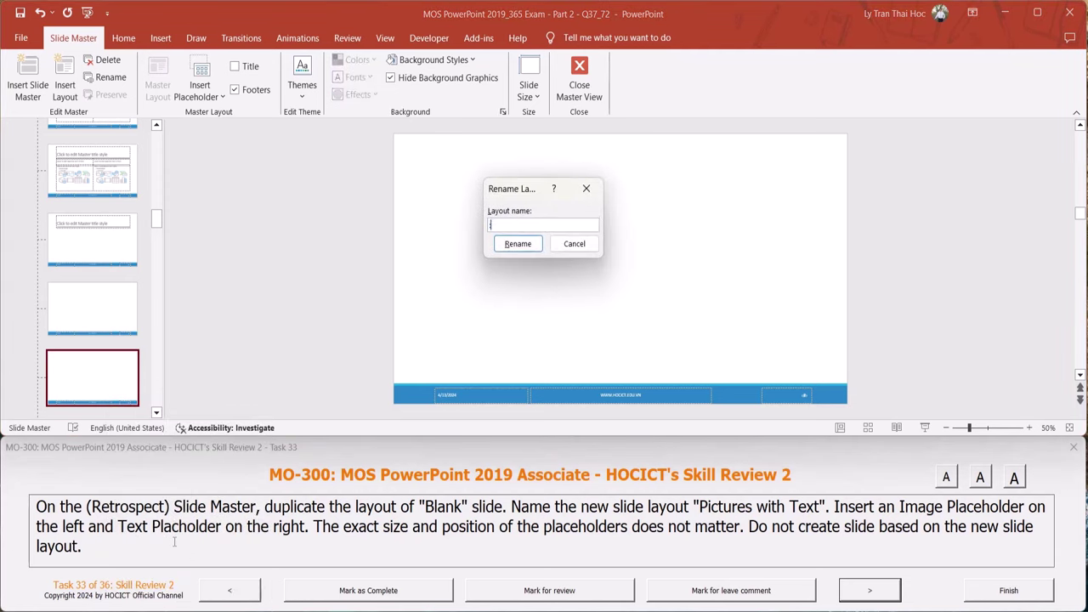
type("Picture")
type("s with Text")
left_click(524, 248)
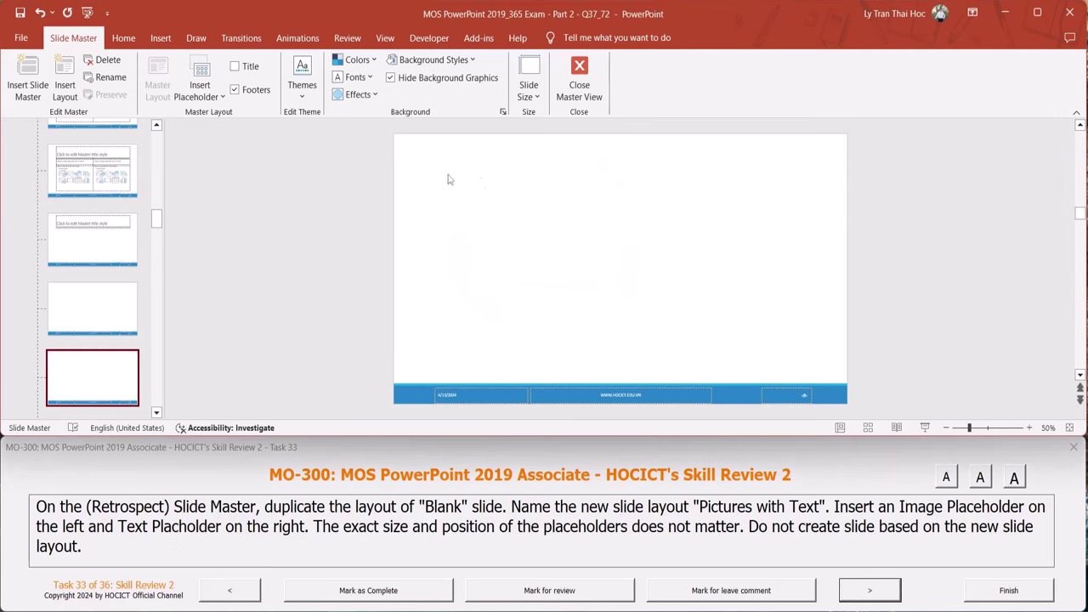
Draw a Picture placeholder on the left side of the layout
left_click(220, 97)
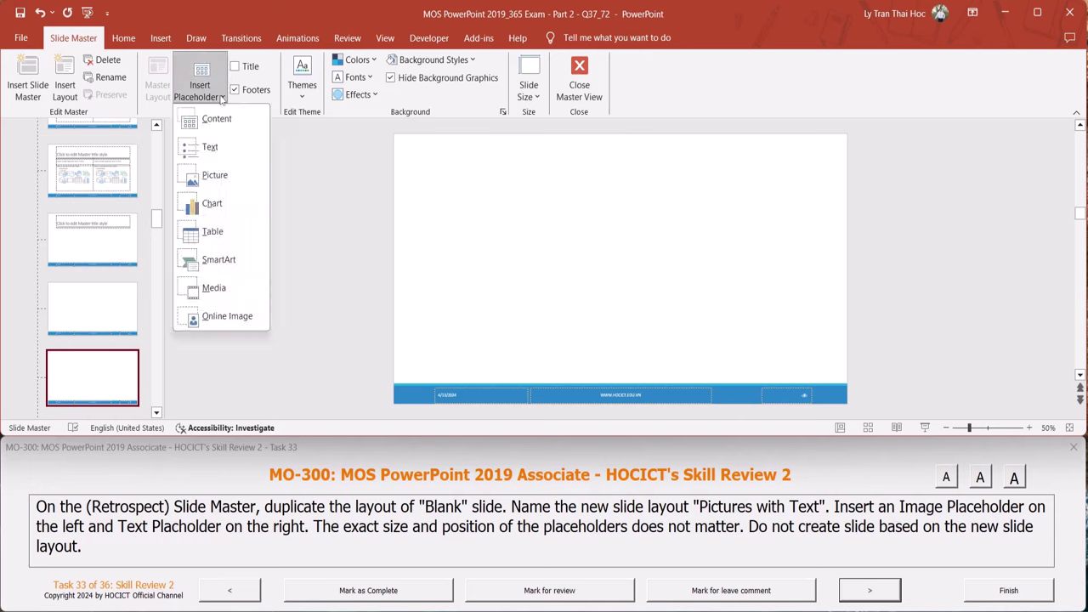
left_click(213, 175)
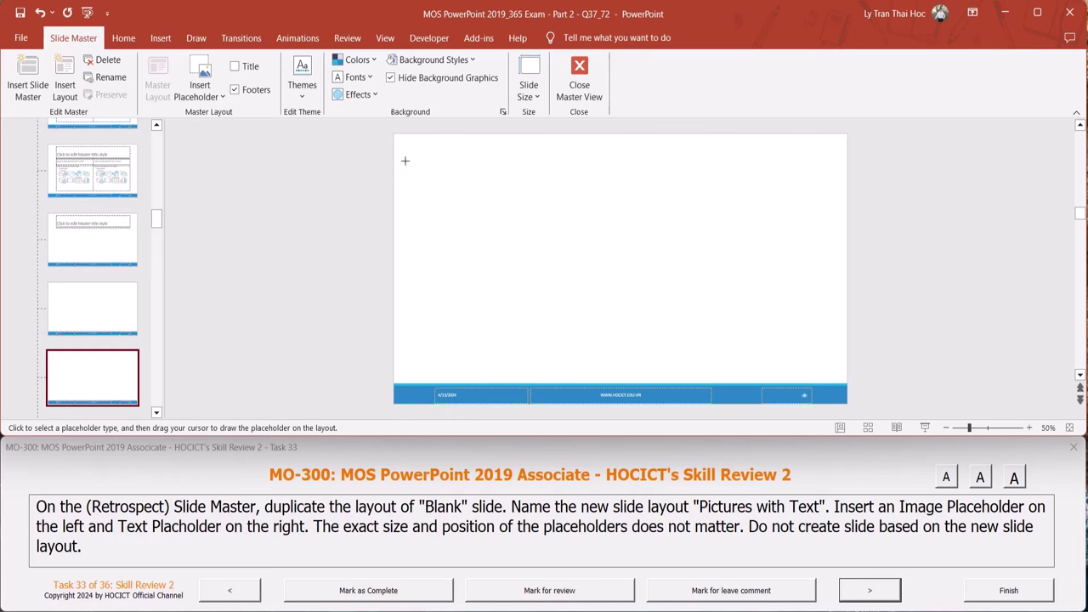
left_click_drag(404, 161, 642, 367)
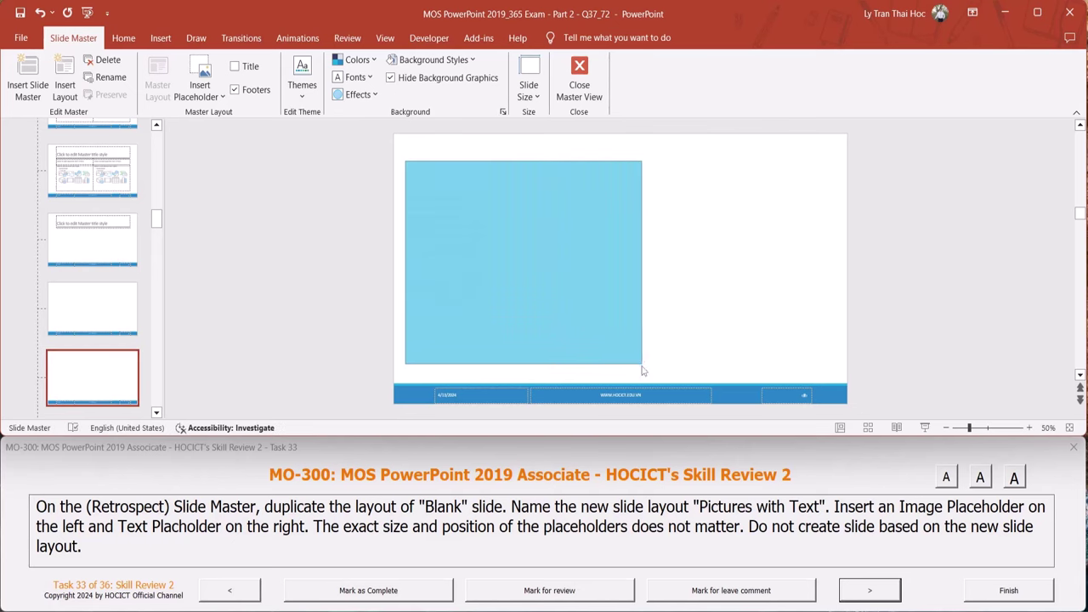
left_click(73, 37)
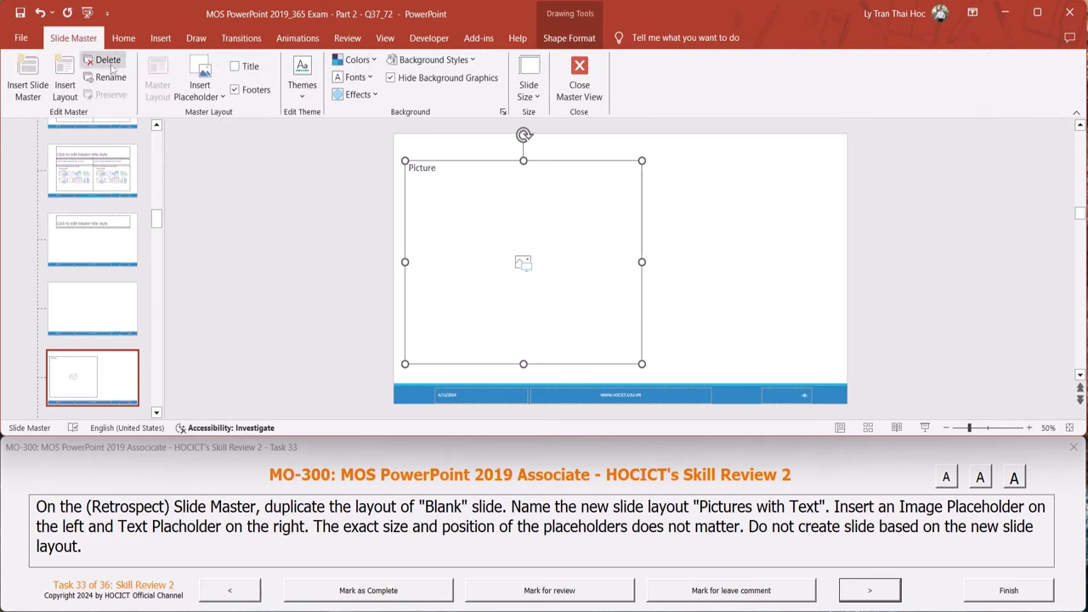
Draw a Text placeholder on the right side of the layout
left_click(226, 102)
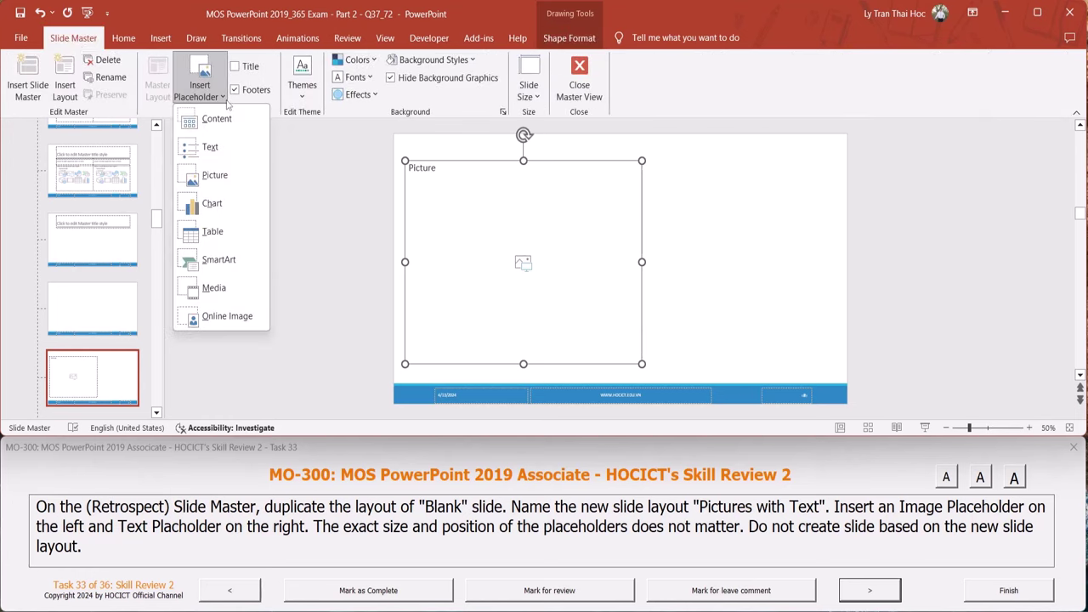
left_click(210, 147)
left_click_drag(656, 164, 836, 364)
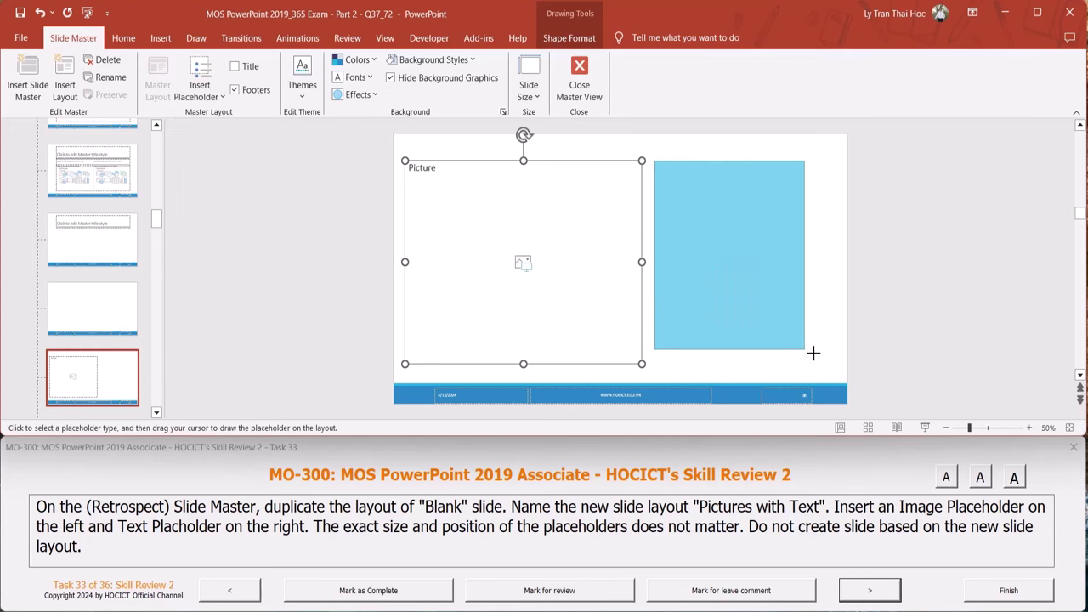
left_click(74, 39)
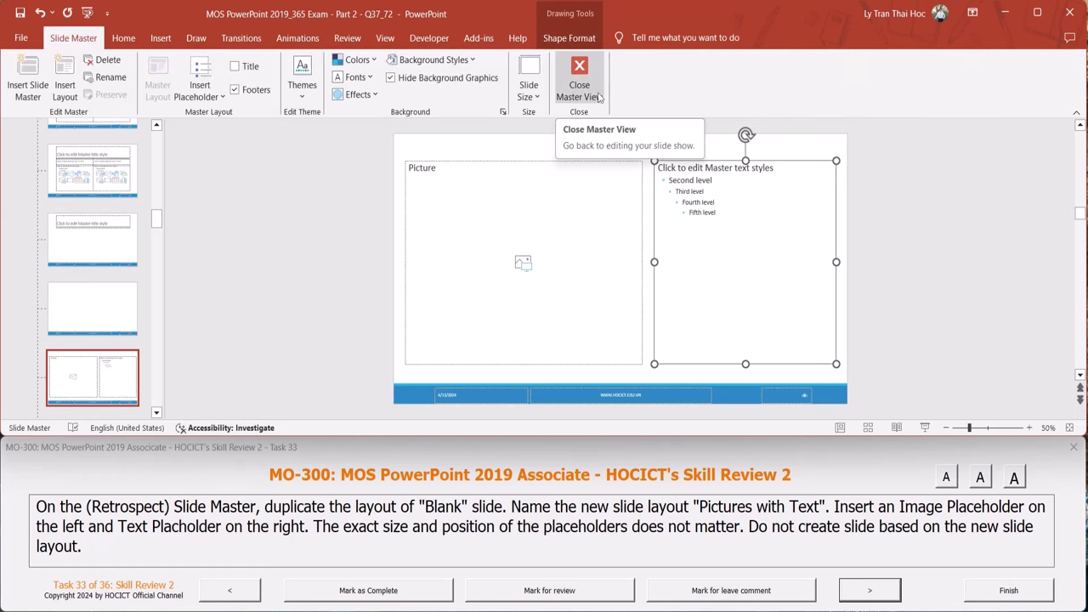
Close Master View and advance to exam task 34
left_click(599, 98)
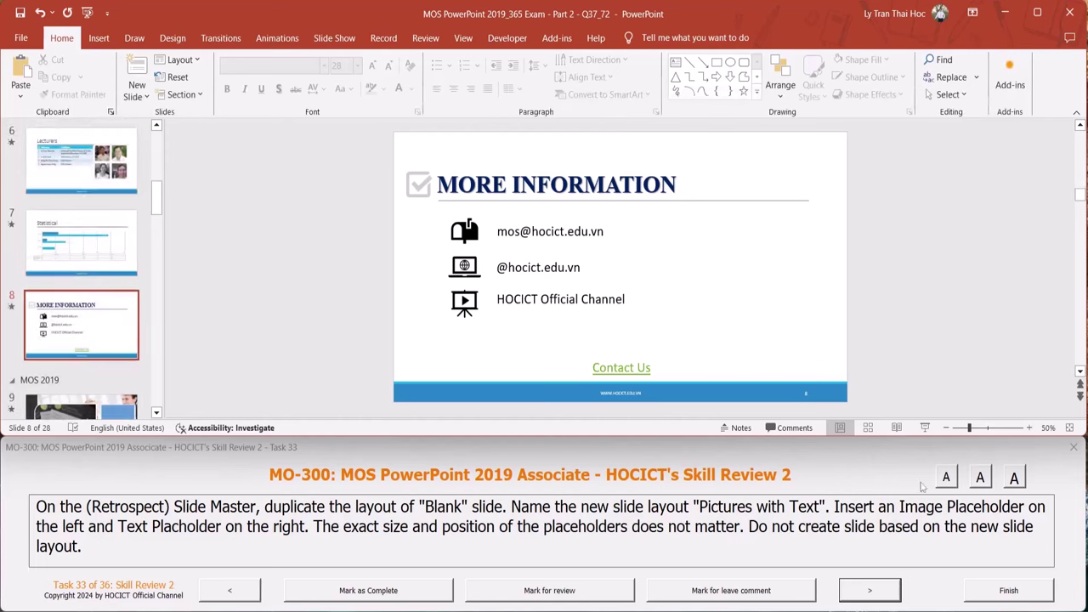
left_click(888, 589)
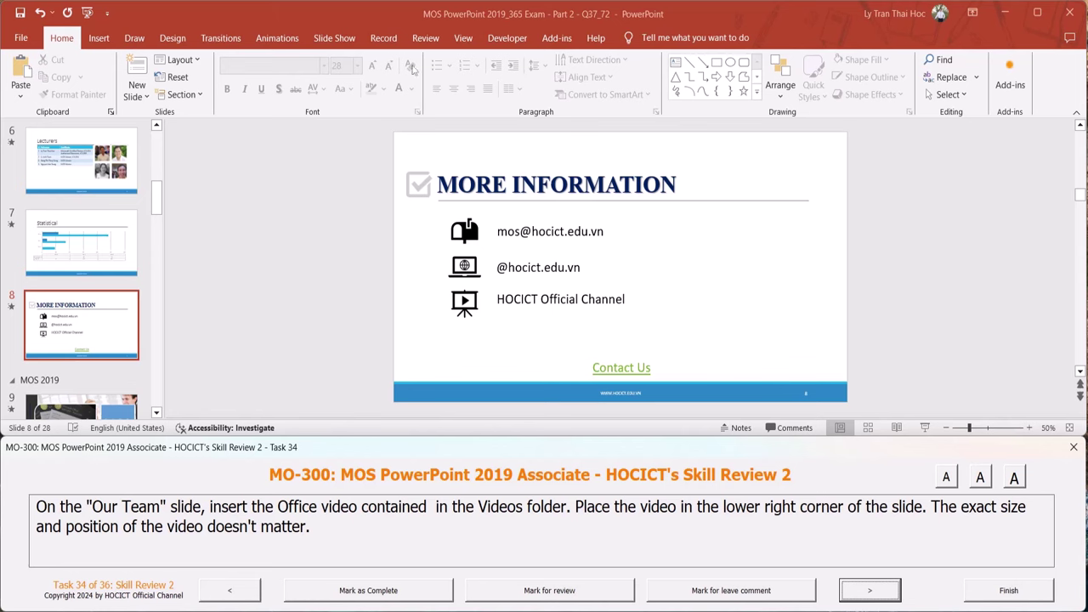
Find and open the Our Team slide in the thumbnail pane
scroll(82, 267, "up", 3)
scroll(84, 266, "up", 3)
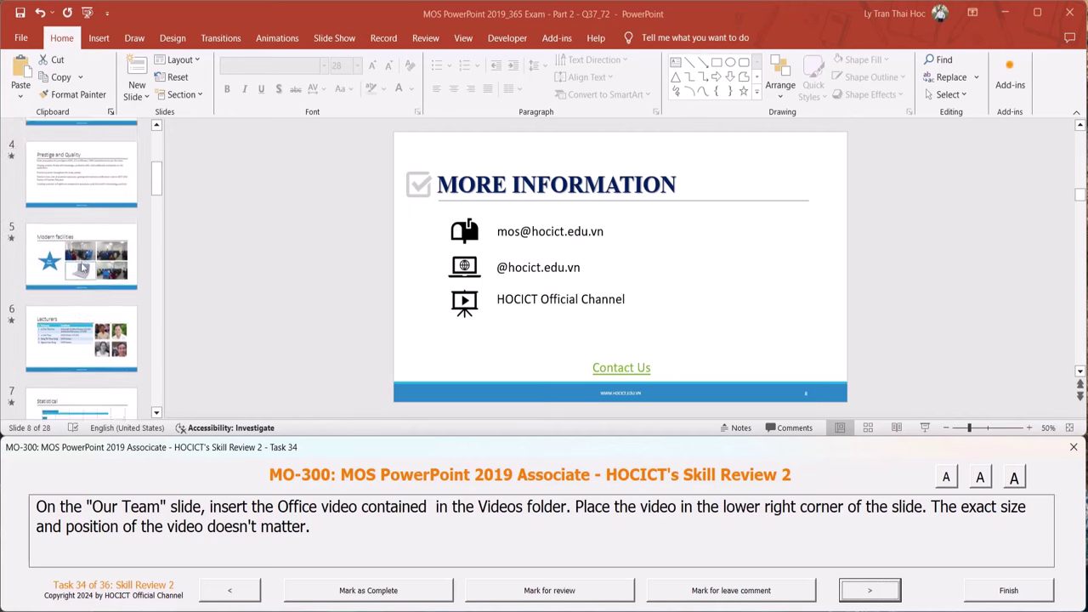
scroll(85, 265, "up", 3)
scroll(86, 264, "up", 2)
scroll(86, 264, "down", 2)
scroll(87, 264, "down", 2)
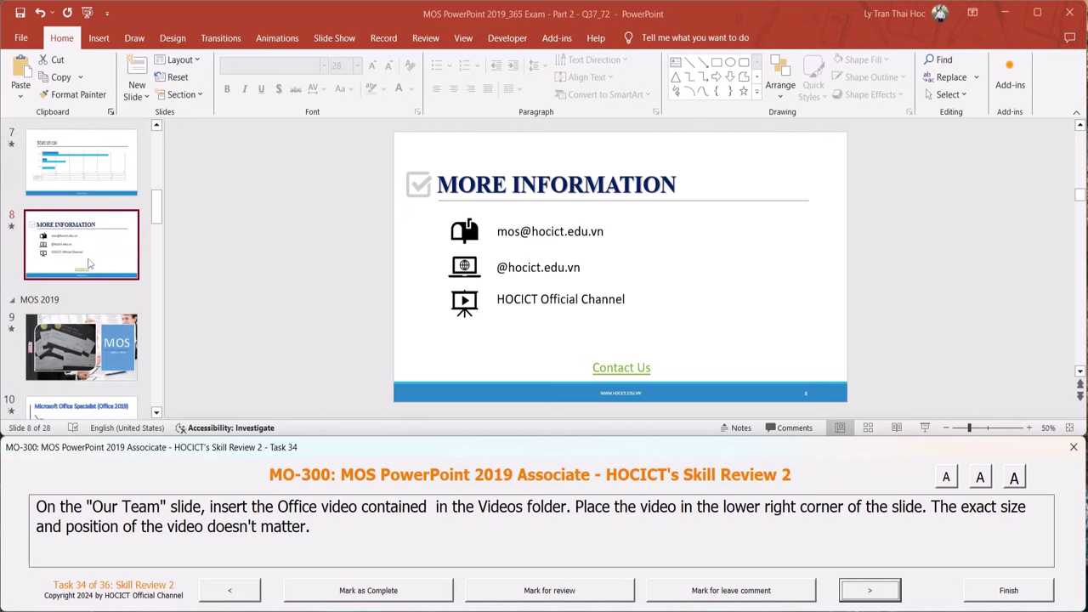
scroll(89, 263, "down", 2)
scroll(89, 263, "down", 2)
scroll(91, 264, "down", 2)
scroll(90, 264, "down", 2)
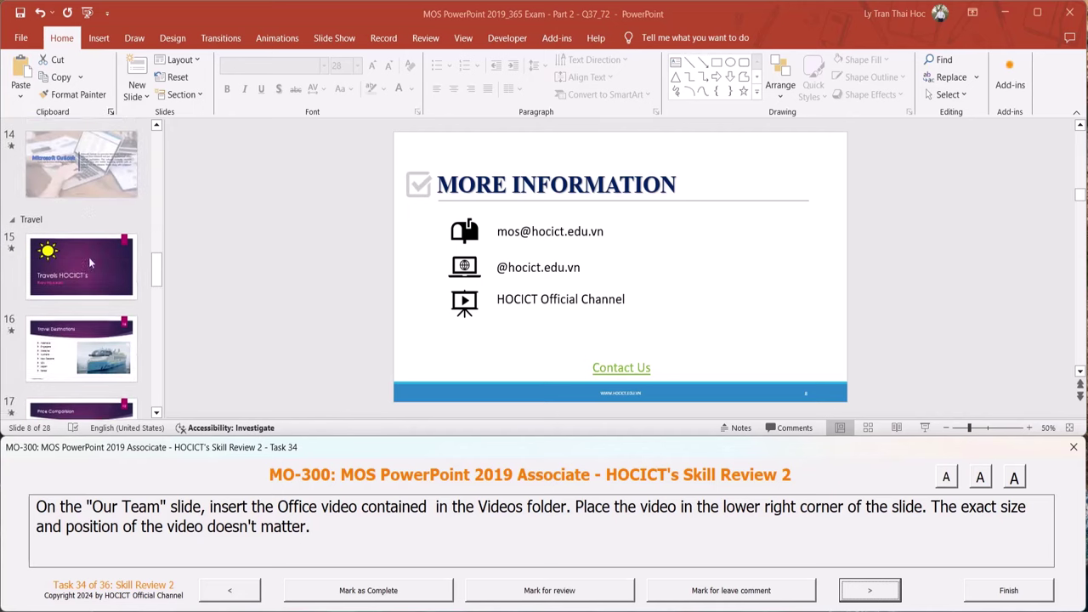
scroll(90, 263, "down", 2)
scroll(91, 263, "down", 2)
scroll(92, 268, "down", 1)
scroll(94, 276, "down", 1)
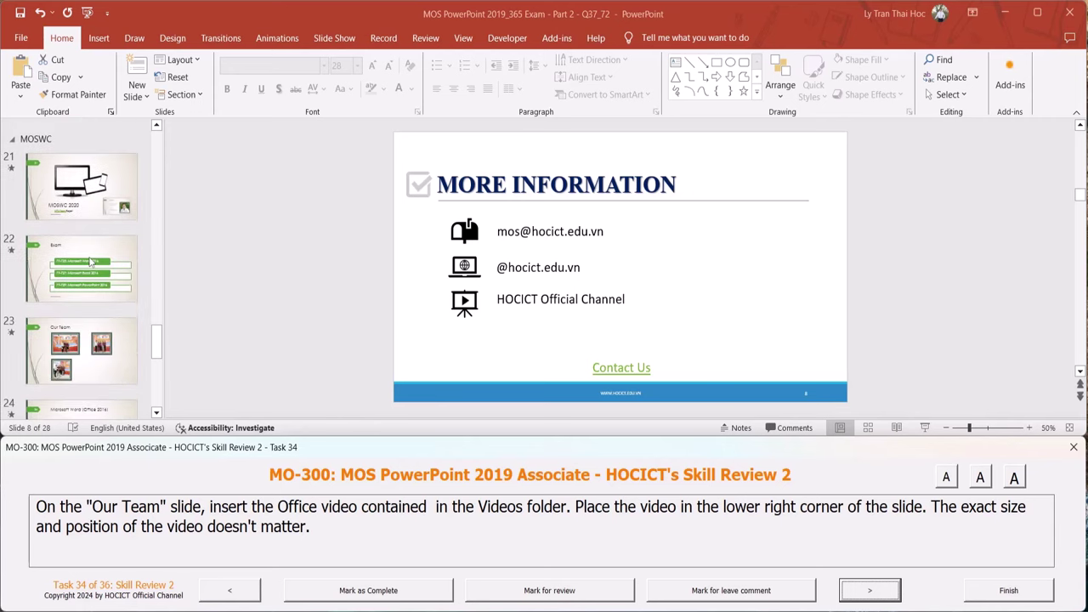
scroll(96, 285, "down", 1)
scroll(98, 293, "down", 1)
left_click(107, 287)
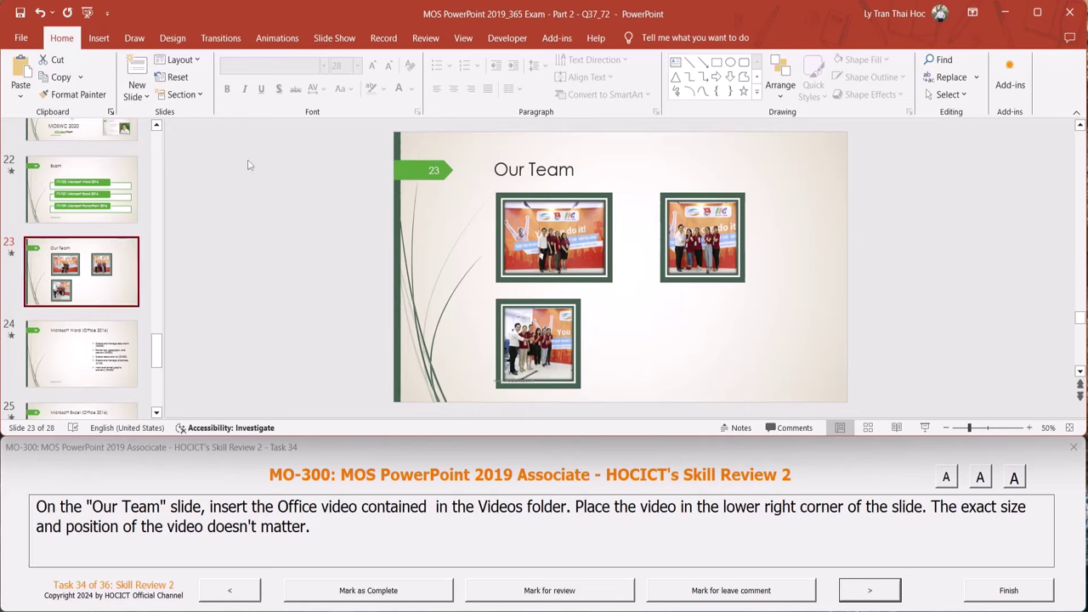
Insert the Office video from the Videos folder on this device
left_click(97, 40)
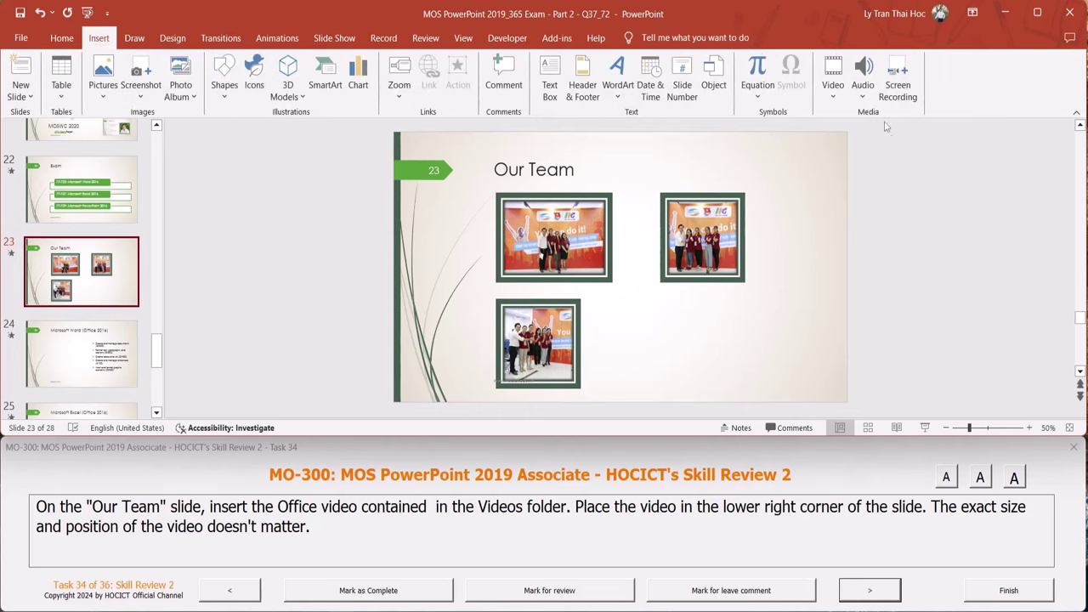
left_click(836, 100)
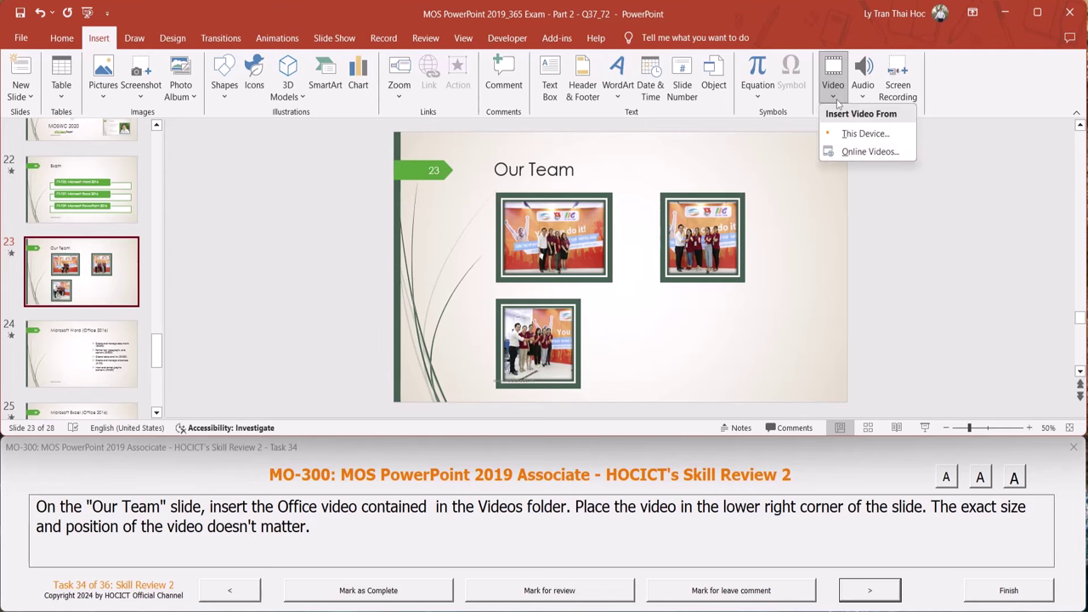
left_click(880, 134)
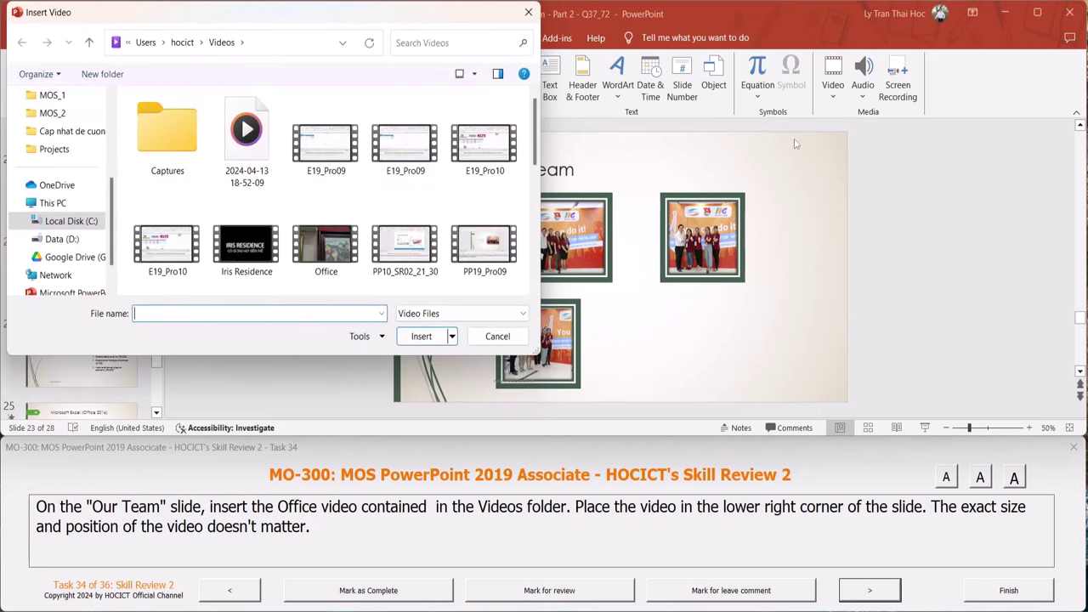
scroll(255, 243, "down", 1)
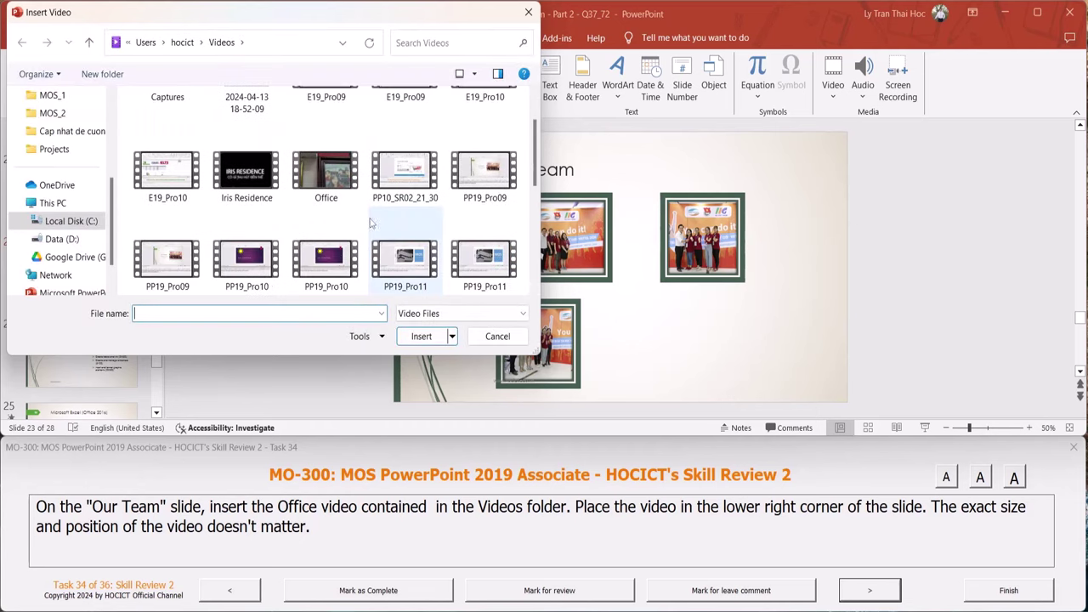
left_click(326, 175)
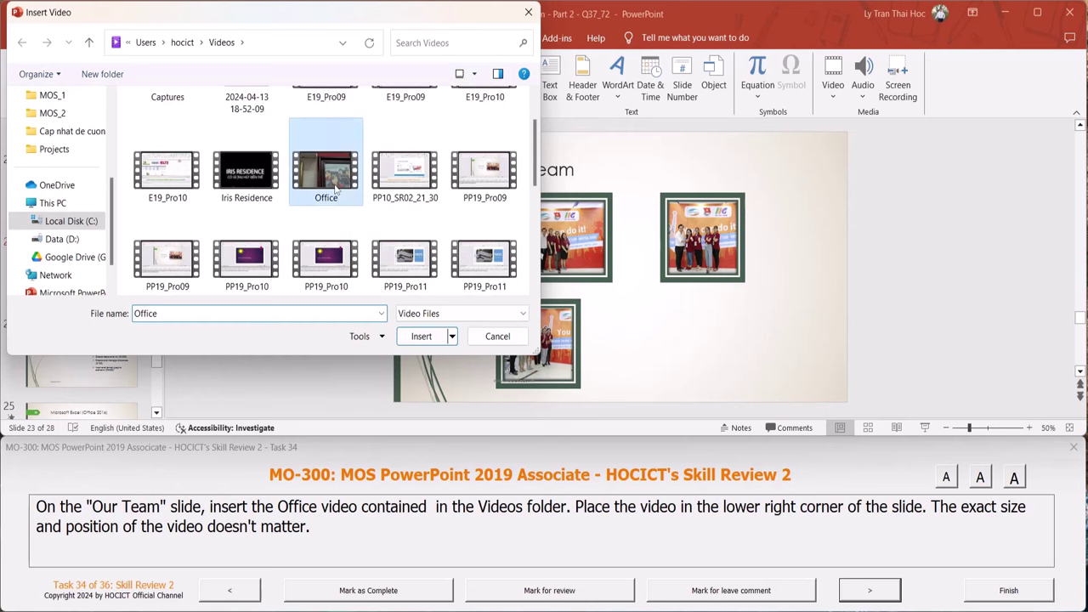
left_click(417, 338)
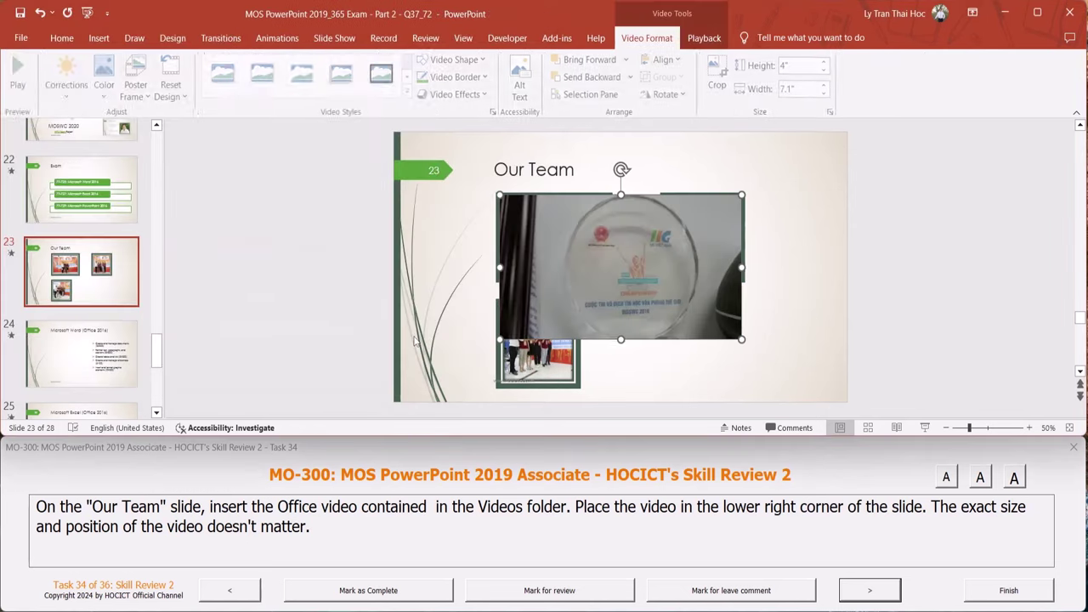
Shrink the video into the slide's lower-right corner, then advance to the next task
left_click_drag(498, 195, 593, 251)
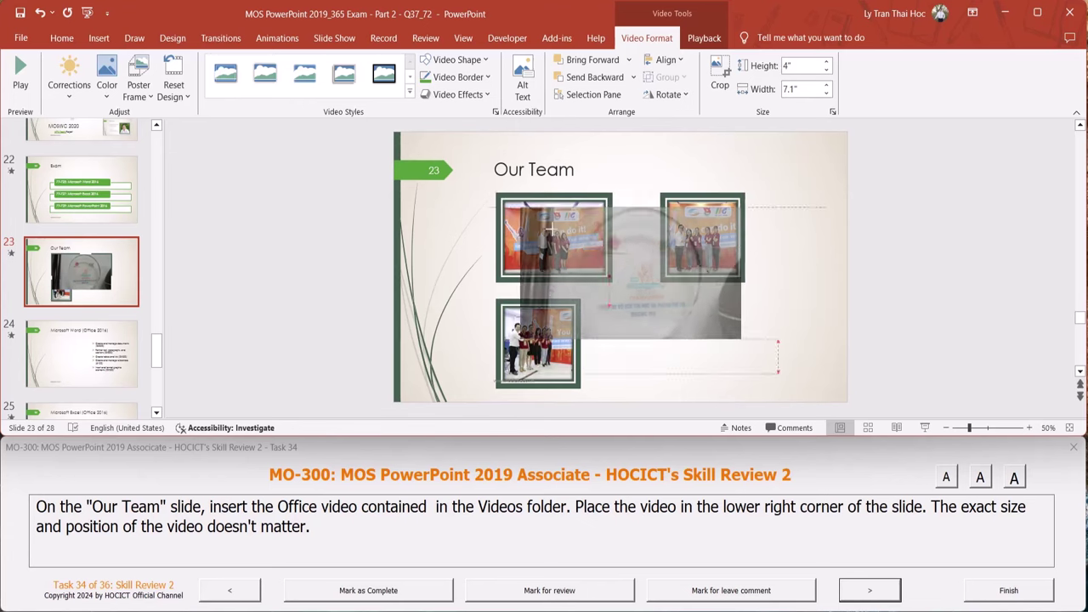
mouse_move(680, 289)
left_mouse_down()
mouse_move(715, 326)
mouse_move(702, 339)
left_mouse_up()
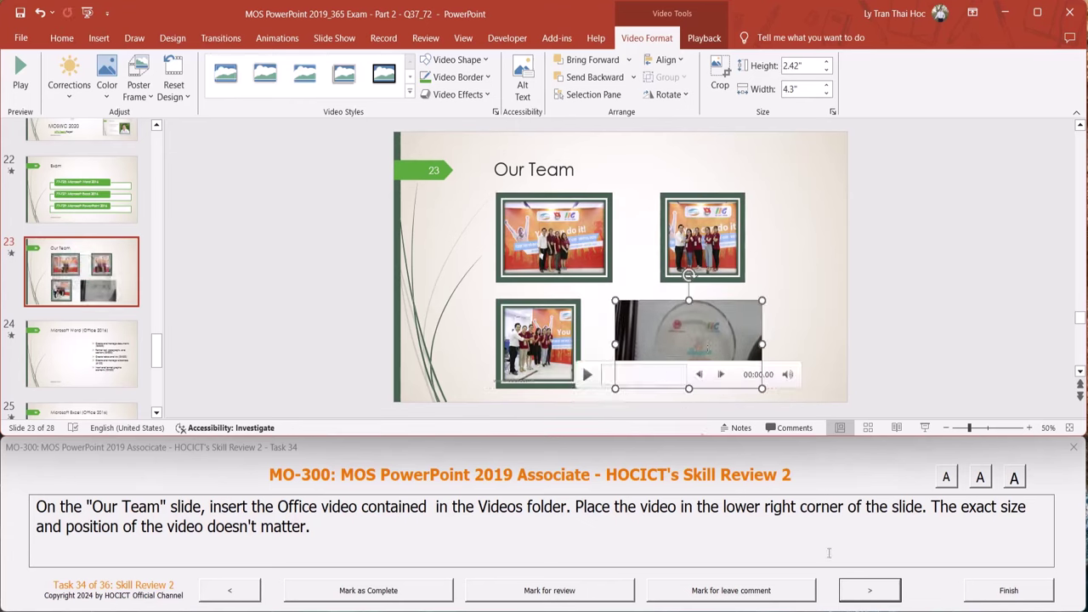
left_click(884, 595)
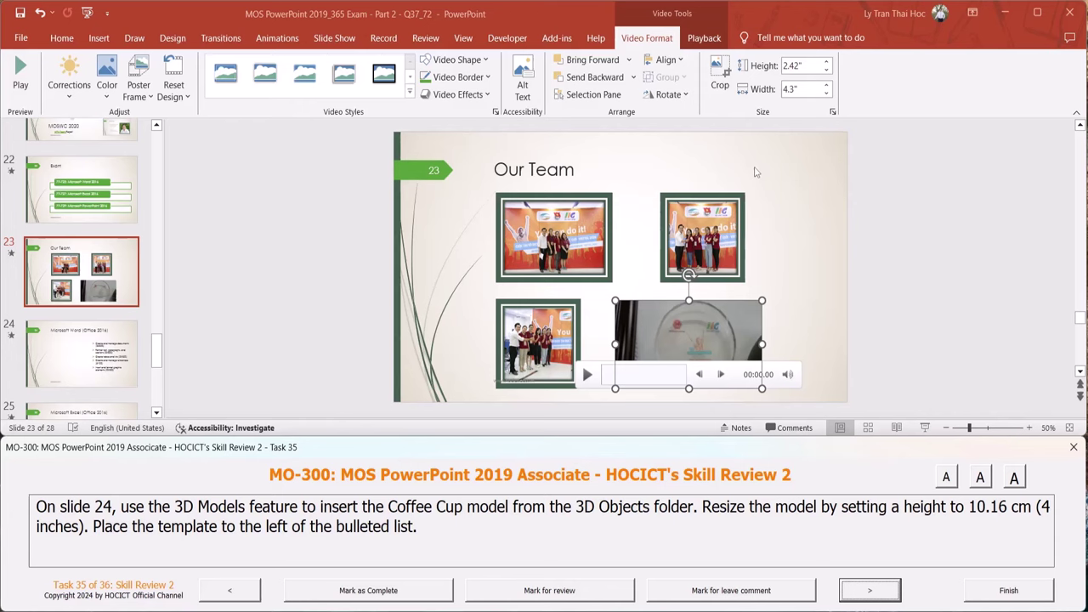
Open slide 24 and try the placeholder's 3D Models icon, closing the empty online window
left_click(71, 358)
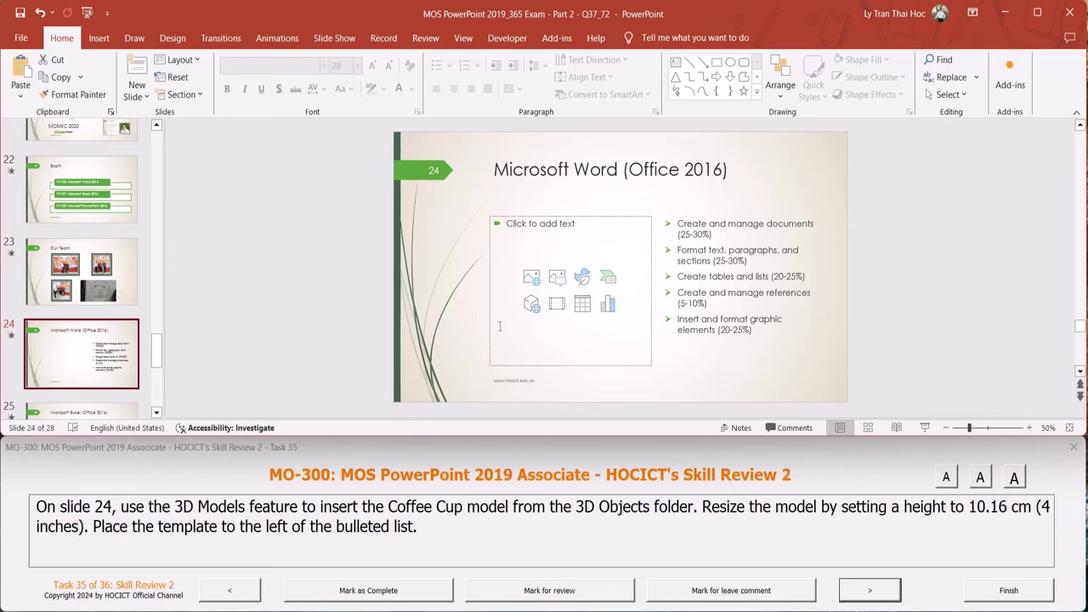
left_click(543, 219)
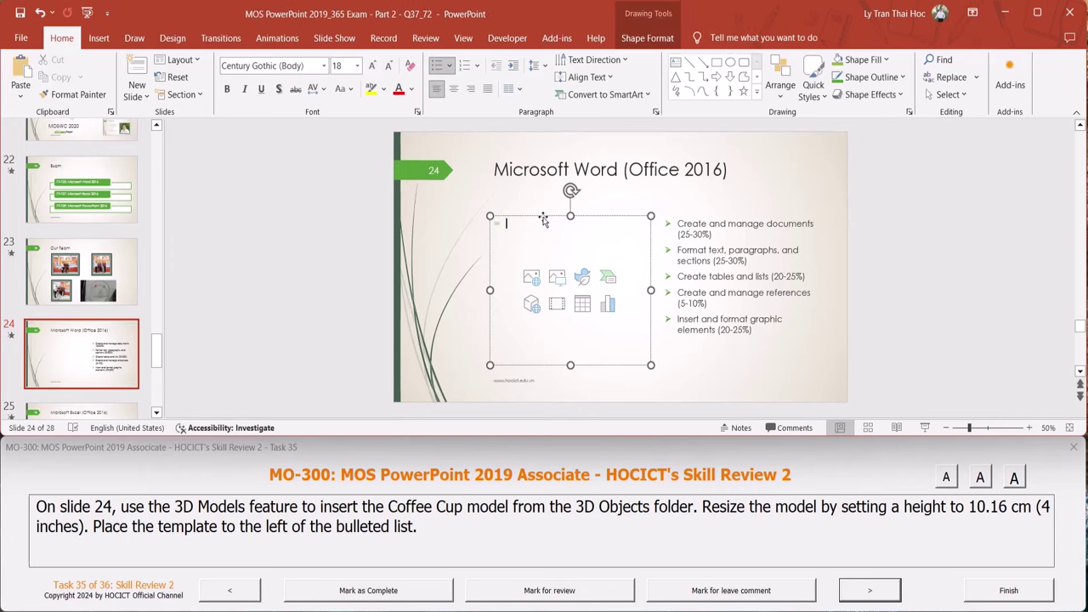
left_click(531, 303)
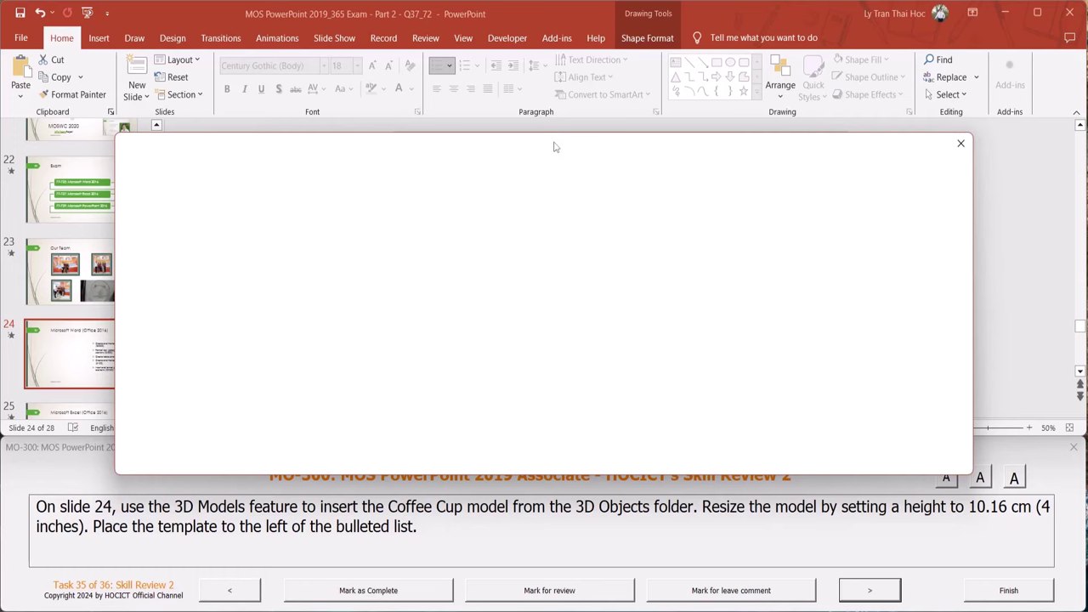
left_click_drag(553, 147, 557, 105)
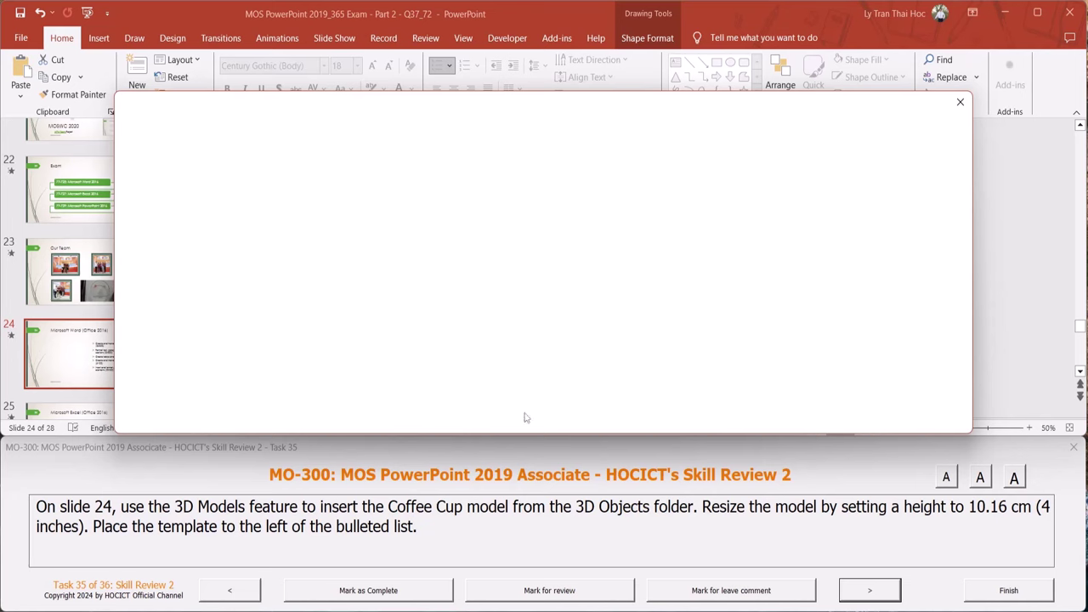
left_click(959, 102)
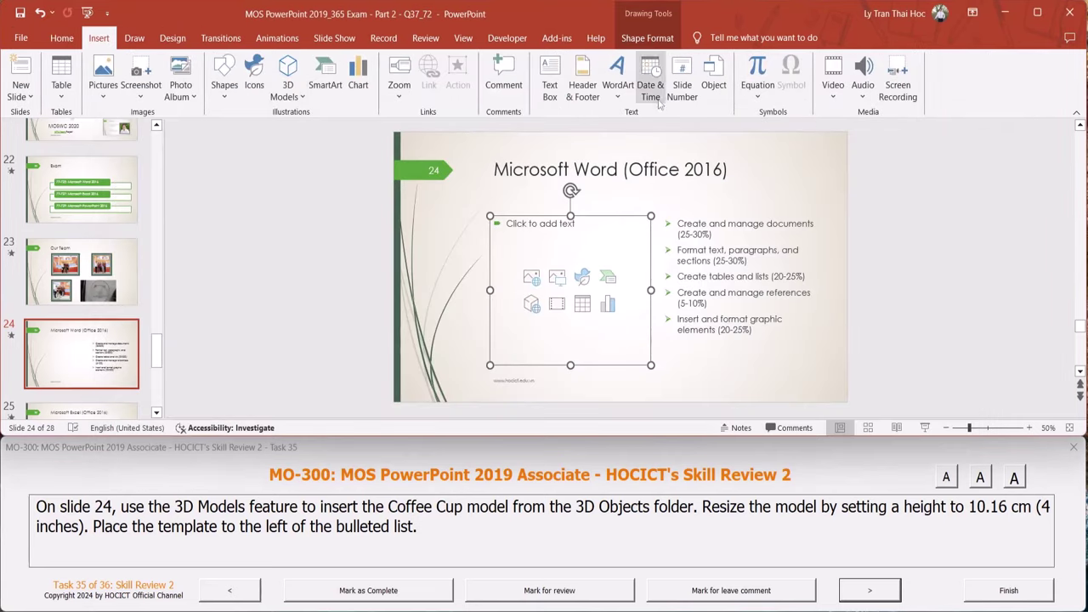
Insert Coffee Cup.obj from Documents > 3D Objects onto slide 24 as a 3D model
left_click(288, 89)
left_click(317, 133)
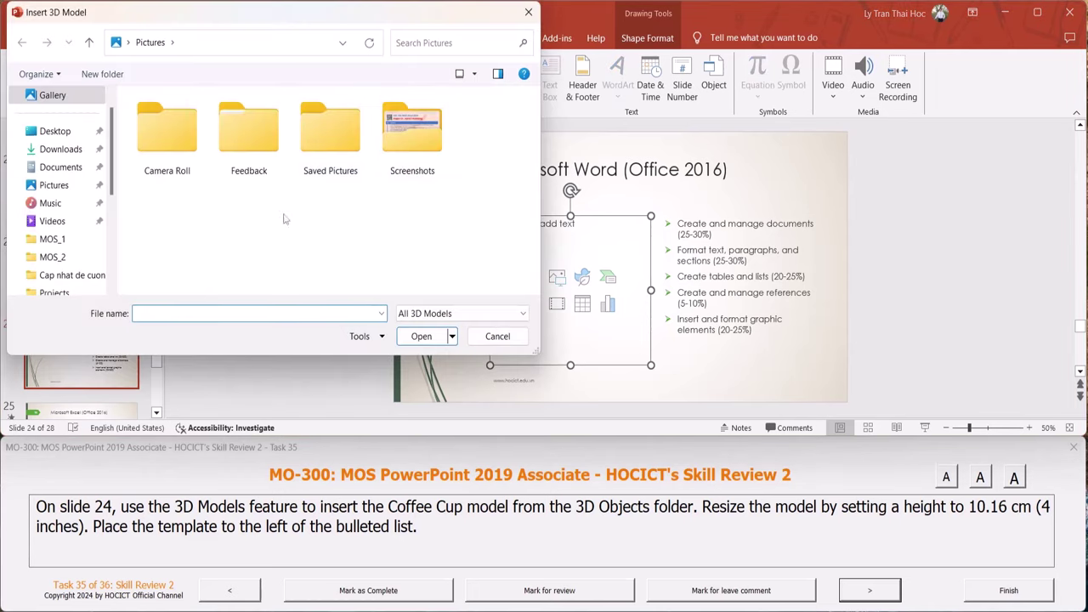
left_click(59, 167)
double_click(168, 120)
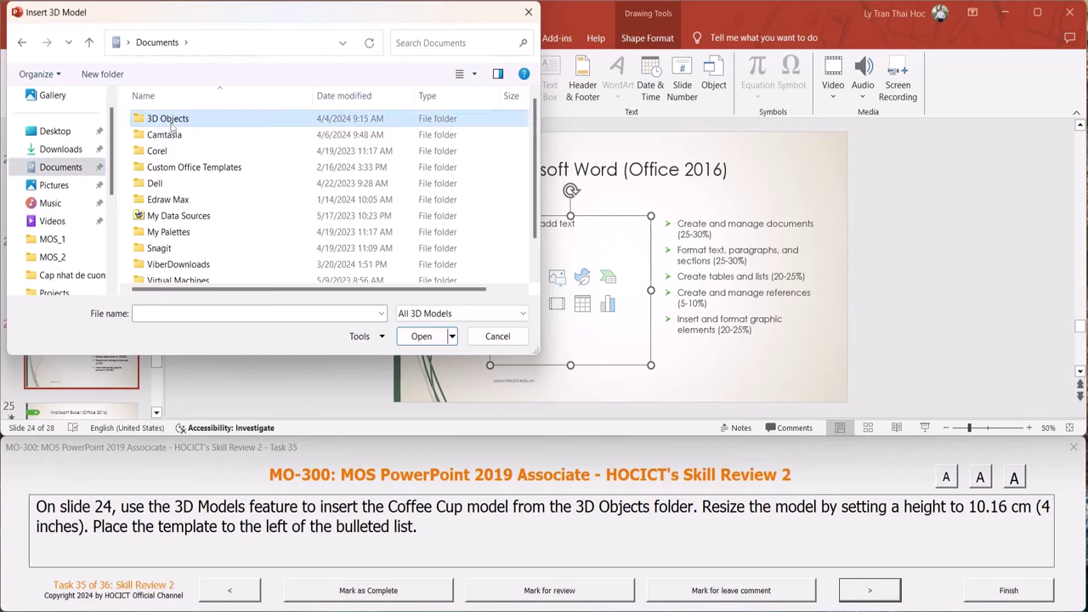
left_click(174, 136)
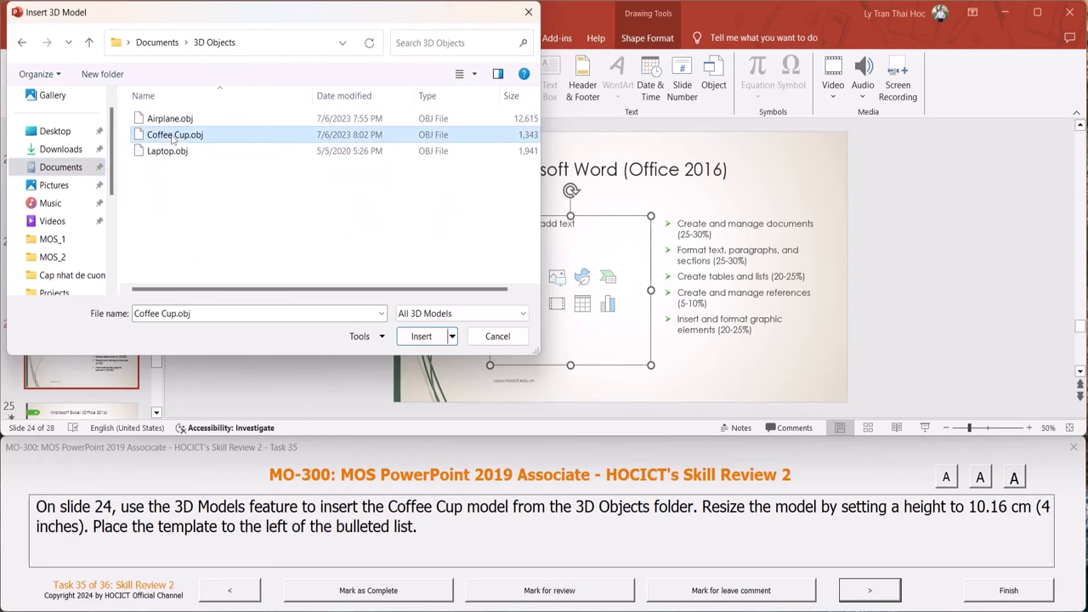
left_click(421, 336)
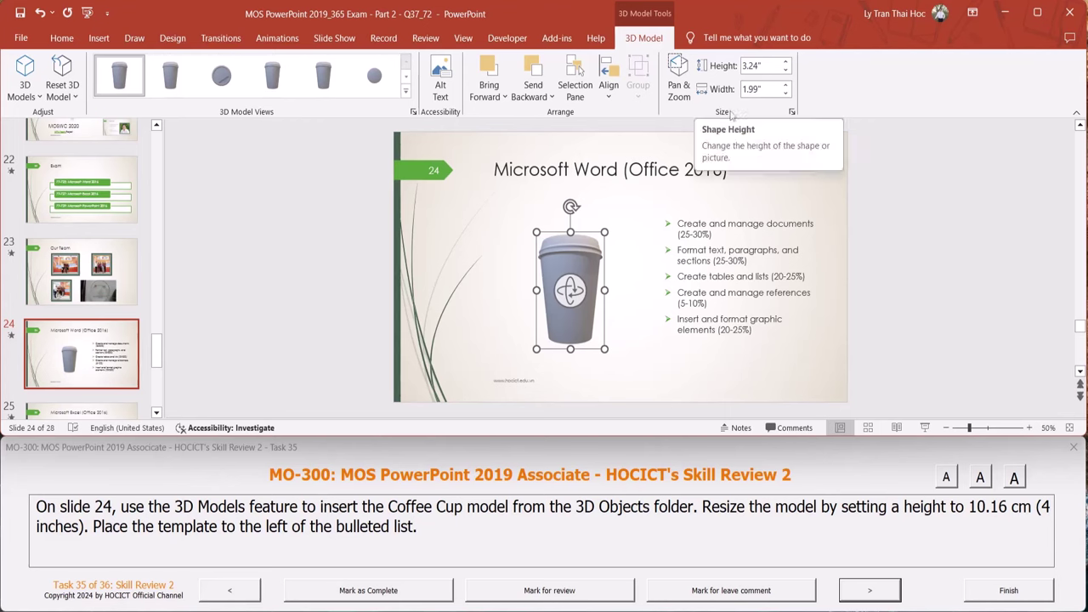
Set the Coffee Cup model's height to 4 inches and advance to the next task
left_click(755, 66)
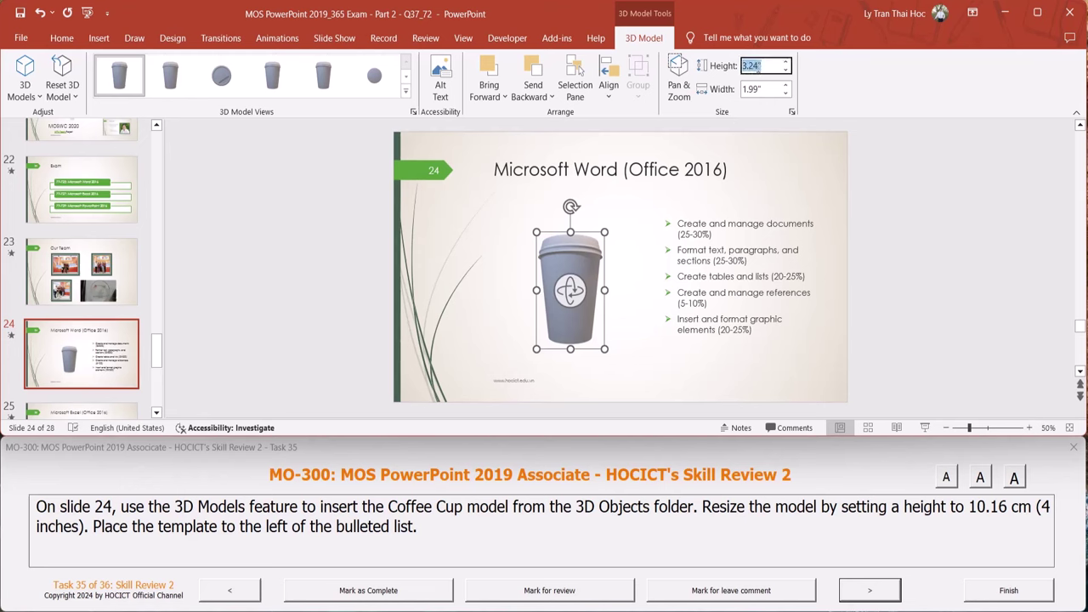
type("4")
key("Return")
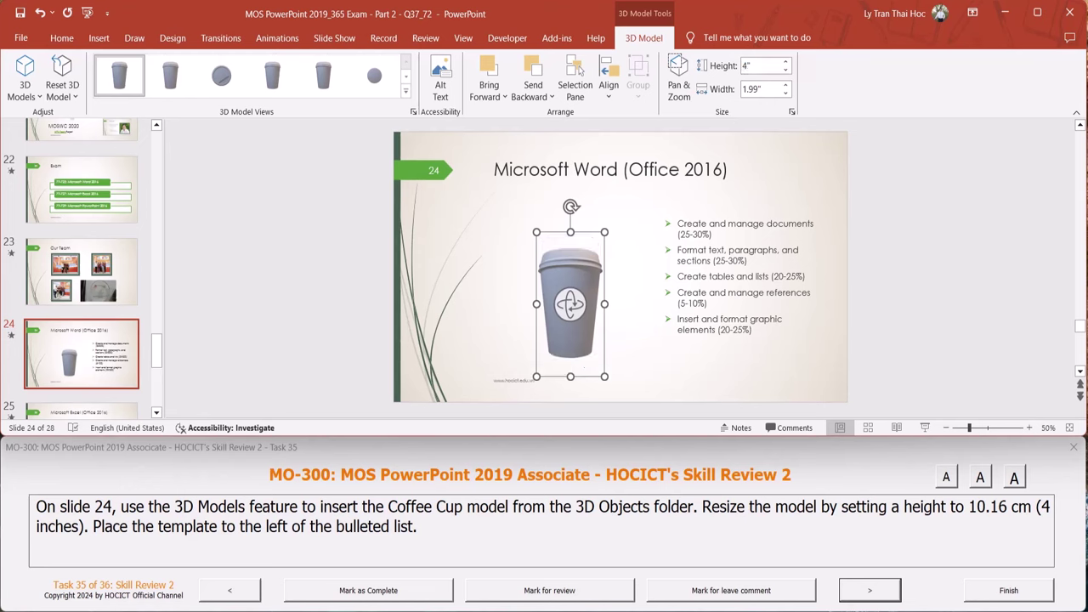
left_click(880, 590)
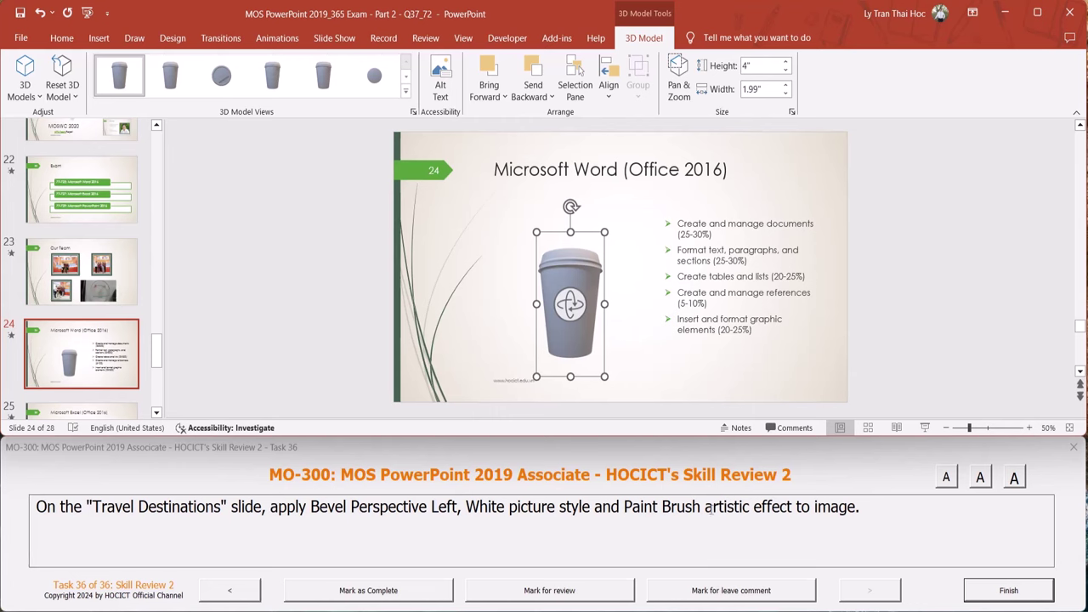
Select the cruise ship picture on the Travel Destinations slide
left_click(100, 293)
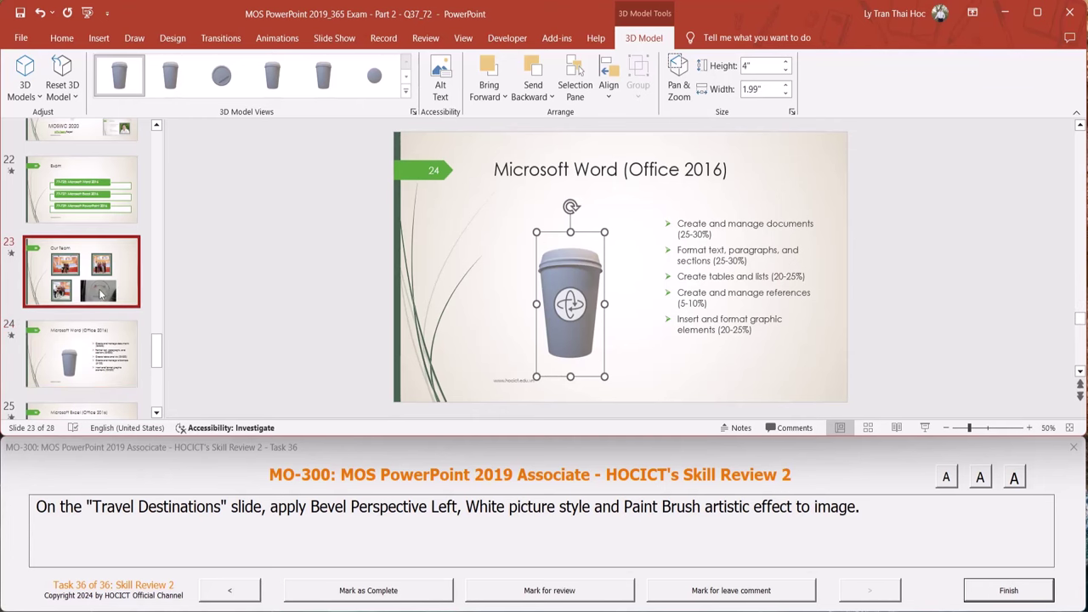
scroll(111, 265, "up", 3)
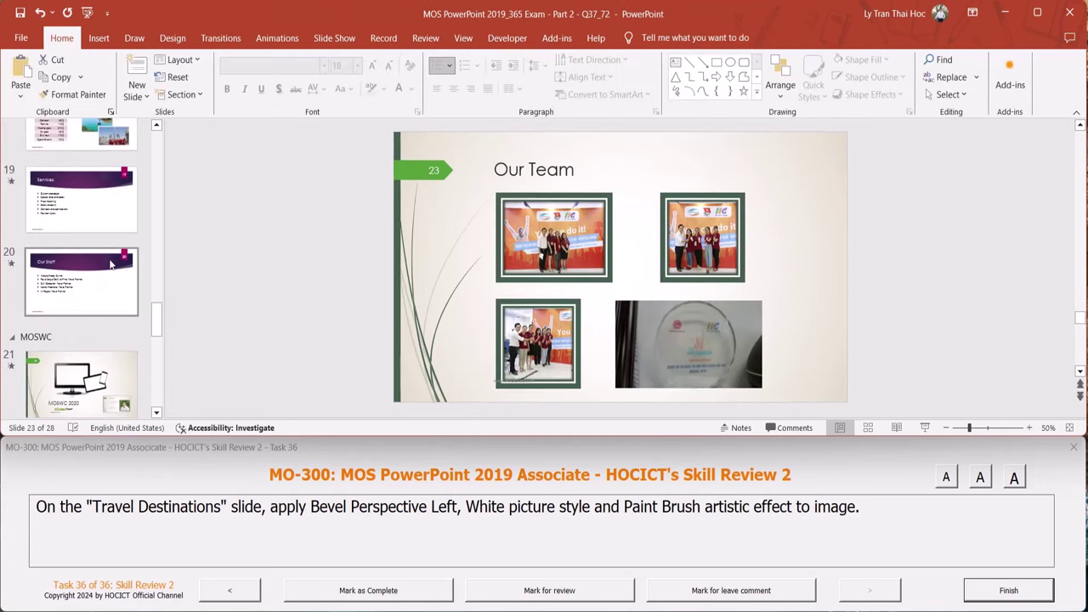
scroll(111, 266, "up", 1)
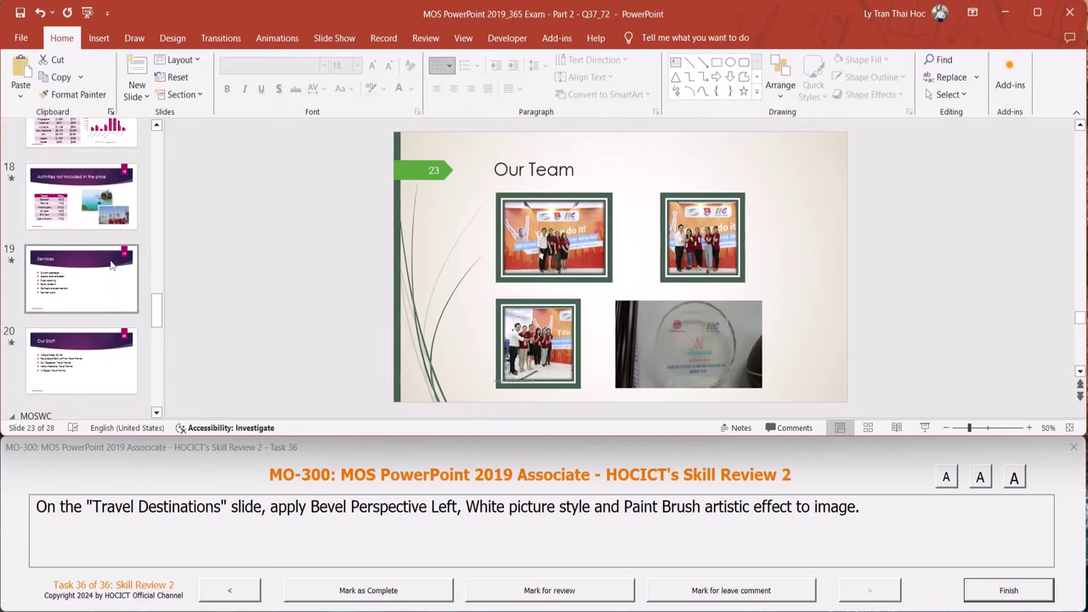
scroll(110, 266, "up", 3)
left_click(83, 277)
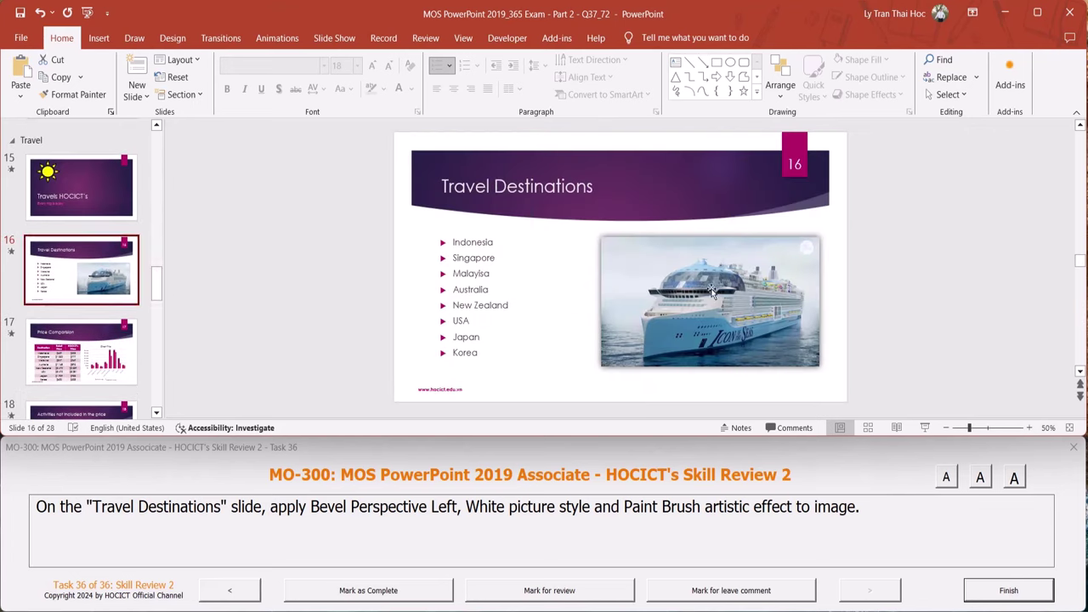
double_click(722, 295)
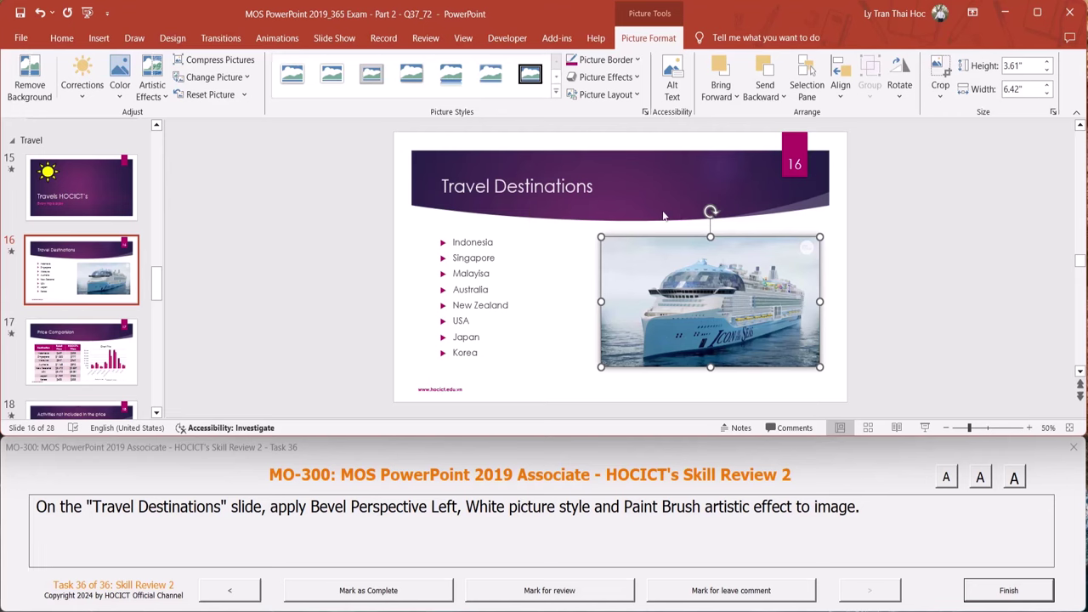
Give the ship picture the Bevel Perspective Left, White style and Paint Brush artistic effect
left_click(556, 94)
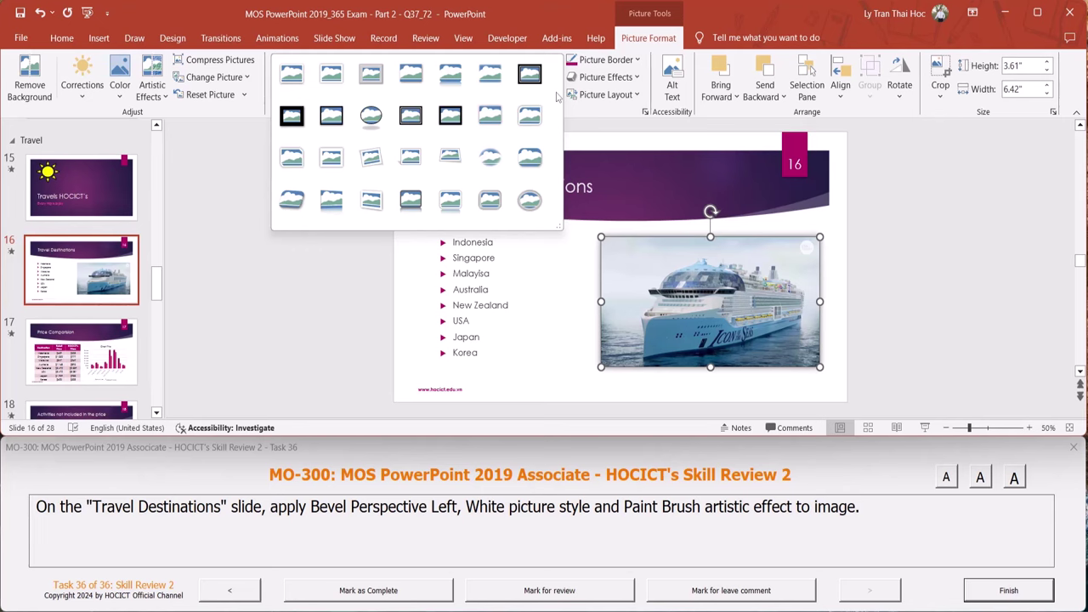
left_click(383, 208)
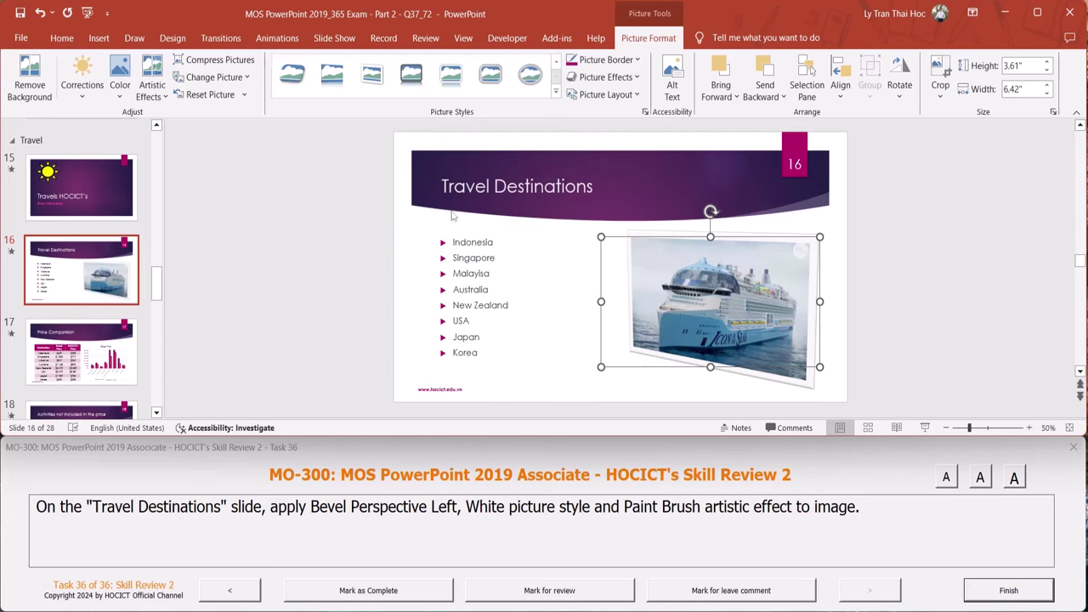
left_click(163, 100)
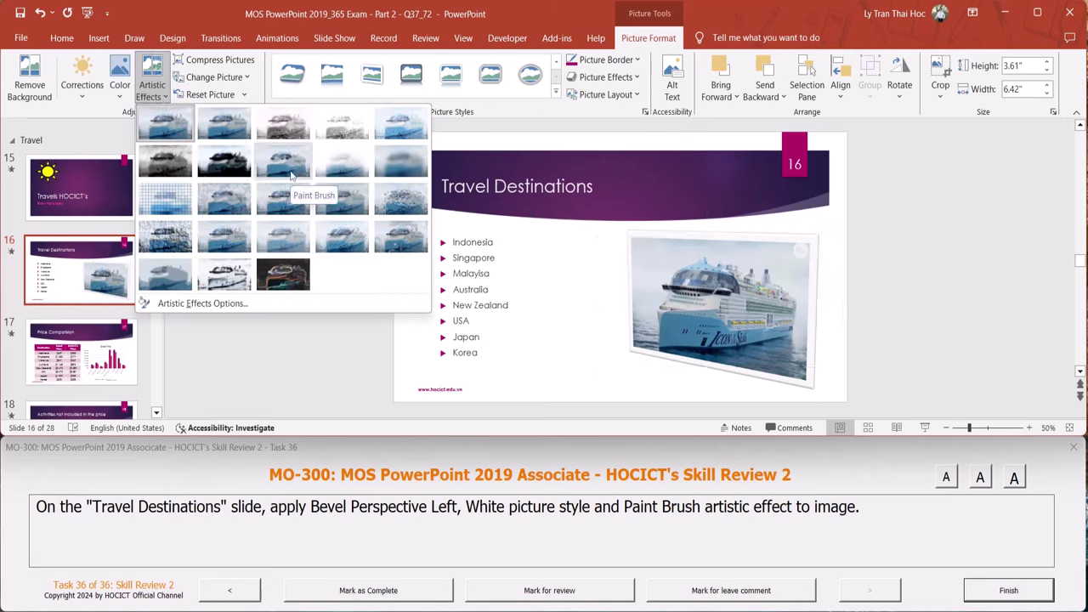
left_click(292, 175)
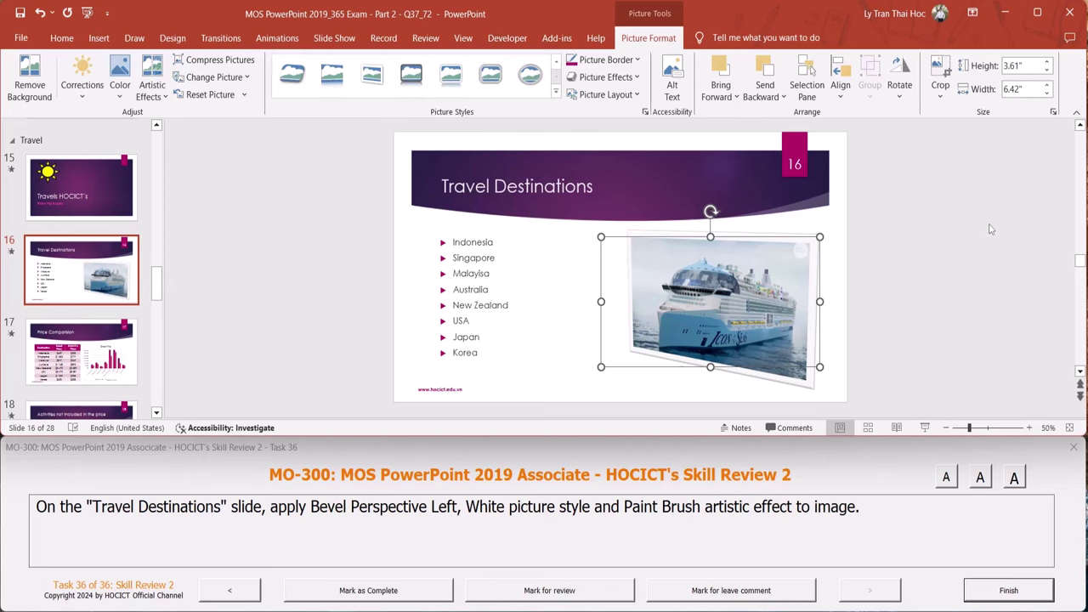